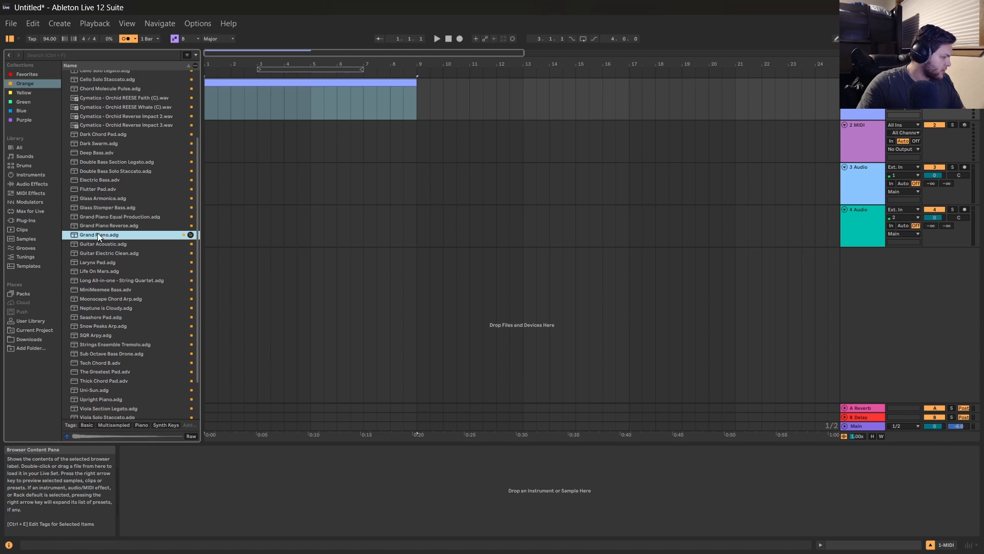
# Load the Grand Piano preset onto the first MIDI track and enter a one-bar B2, D#3, F#3 chord in bar 1.
pyautogui.doubleClick(226, 97)
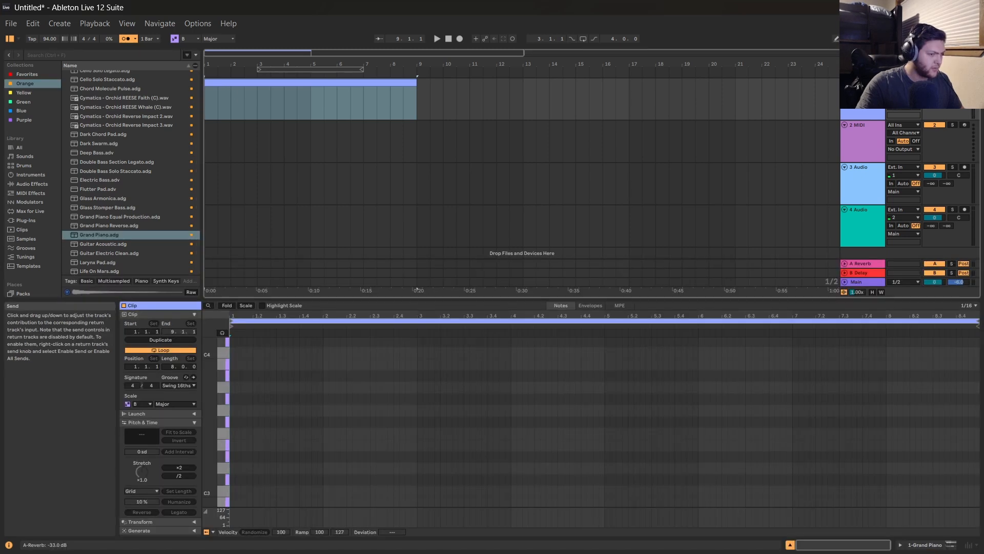
pyautogui.press('Home')
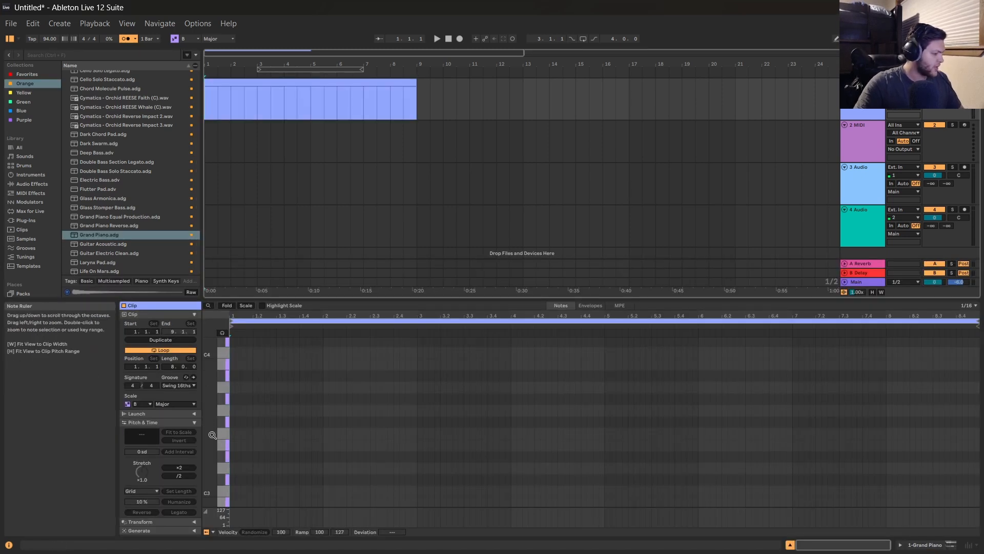
pyautogui.scroll(-2, 260, 392)
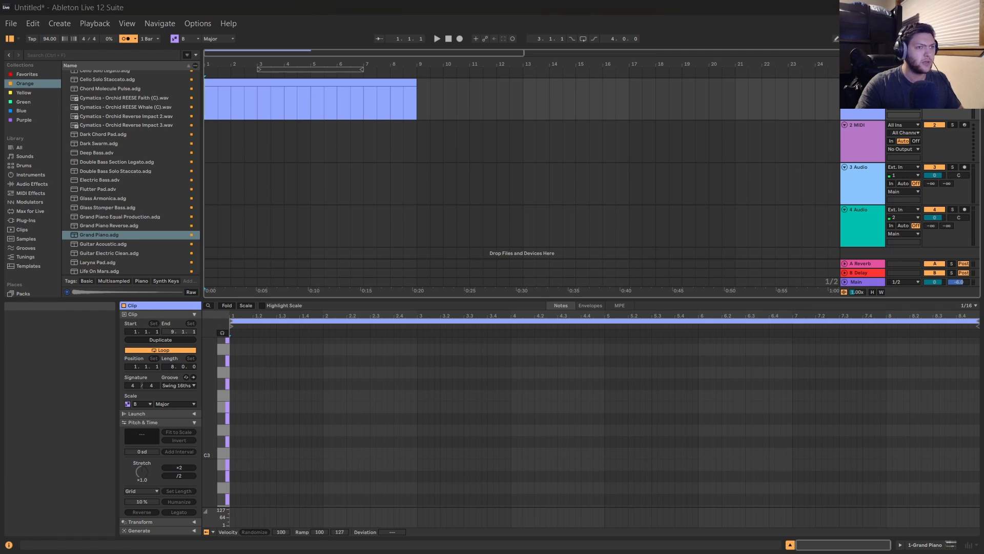
pyautogui.hotkey('ctrl', 'v')
pyautogui.press('space')
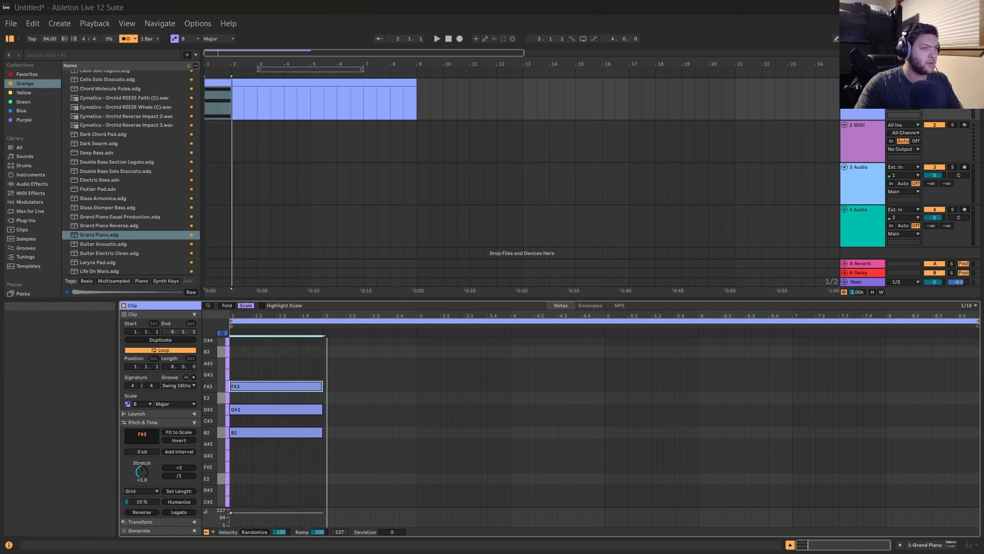
# Add one-bar chords to the clip: A#2, C#3, F#3 in bar 2 and B2, D#3, G#3 in bar 3.
pyautogui.moveTo(268, 432); pyautogui.dragTo(368, 387)
pyautogui.press('space')
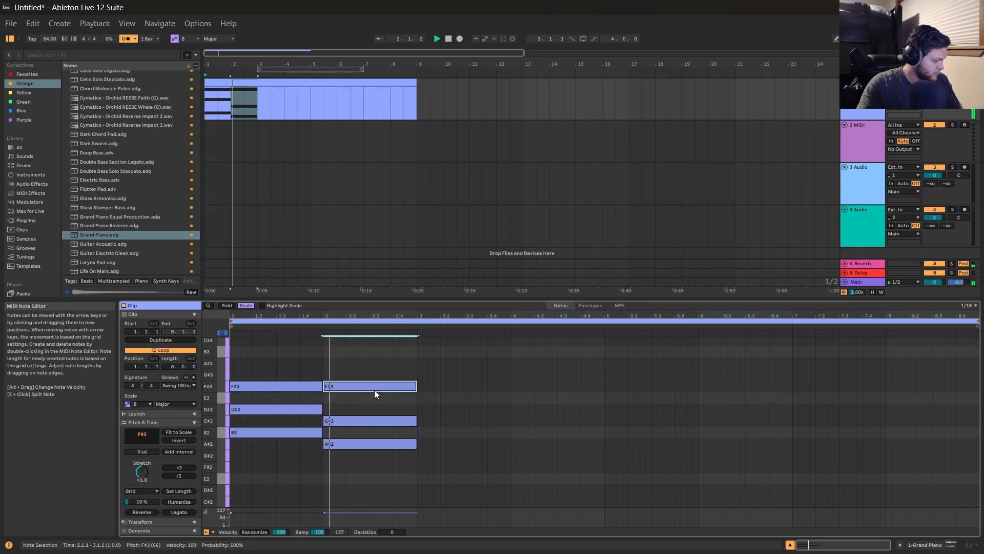
pyautogui.doubleClick(441, 432)
pyautogui.press('space')
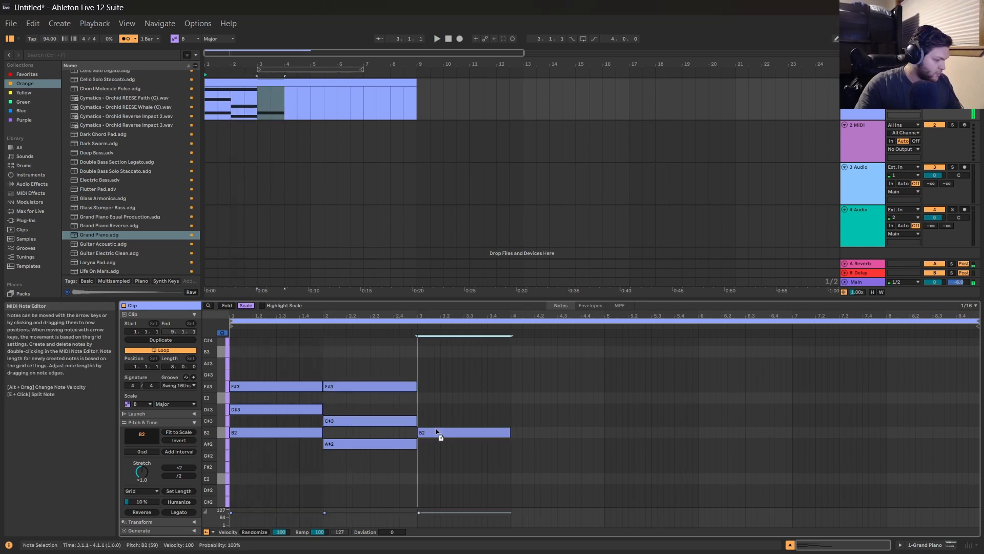
pyautogui.moveTo(441, 432); pyautogui.dragTo(451, 376)
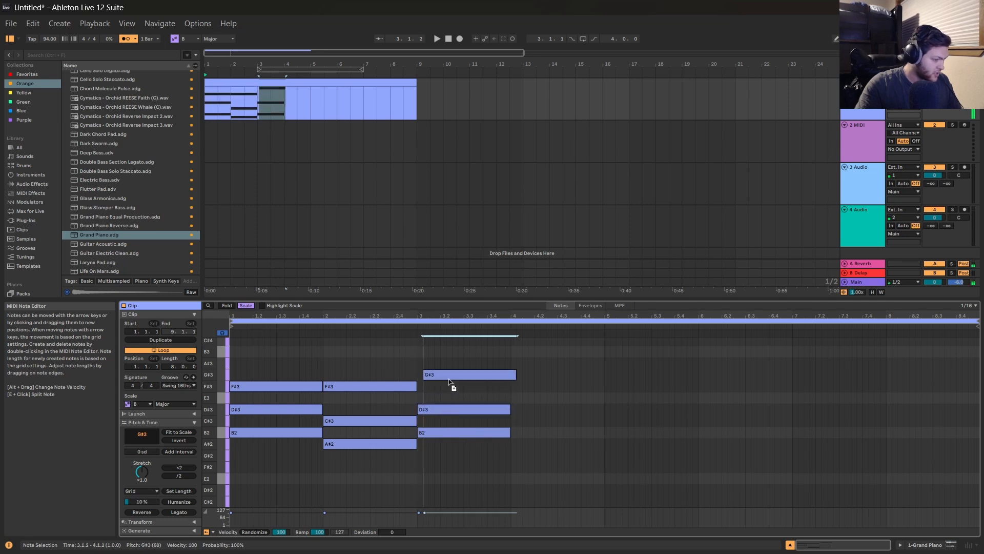
# Add a B2, E3, G#3 chord in bar 4, and lower the G#3 notes in bars 3 and 4 and the E3 by one octave.
pyautogui.click(498, 433)
pyautogui.hotkey('ctrl', 'd')
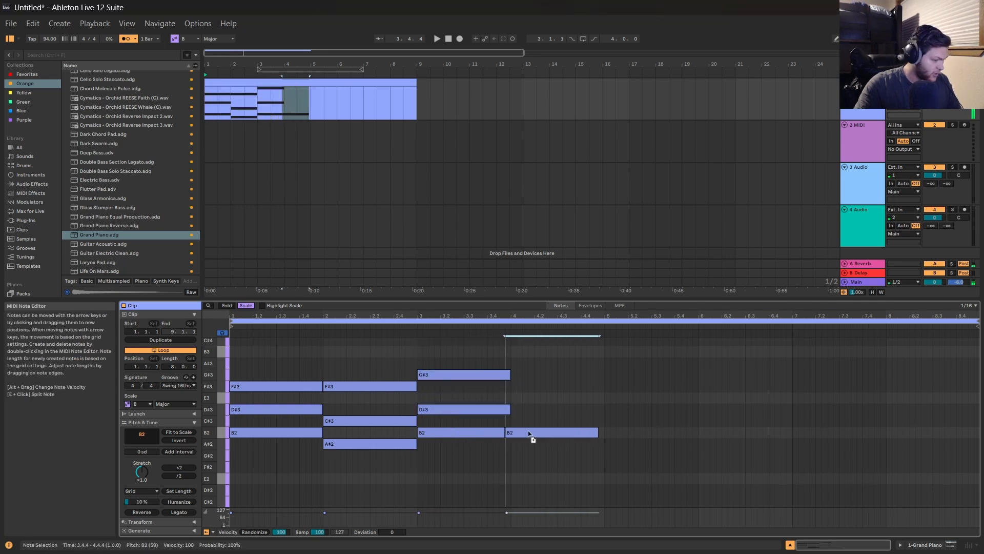
pyautogui.moveTo(532, 435); pyautogui.dragTo(535, 379)
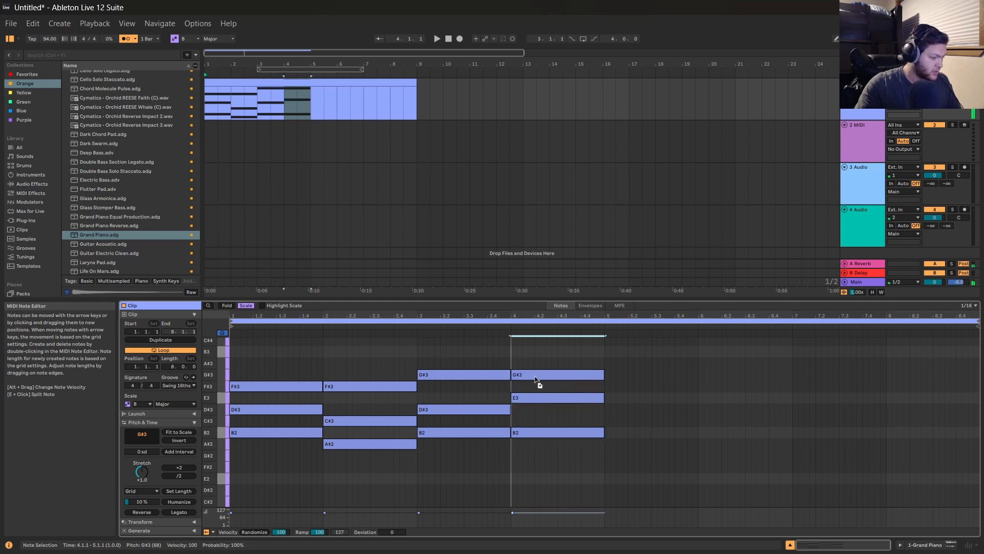
pyautogui.scroll(1, 468, 425)
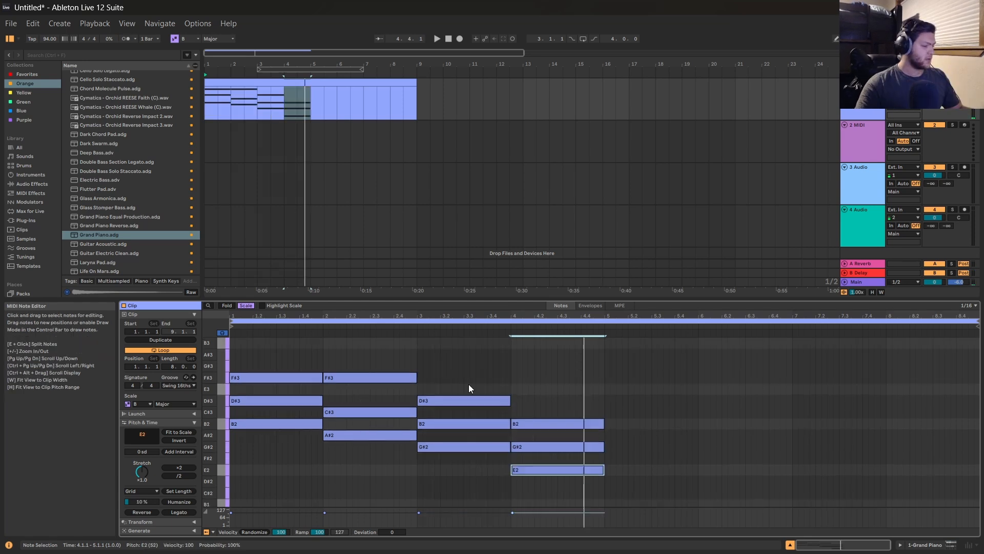
# Audition the lowest notes of bars 3 and 4 and play back the four-bar chord progression.
pyautogui.moveTo(302, 353); pyautogui.dragTo(309, 354)
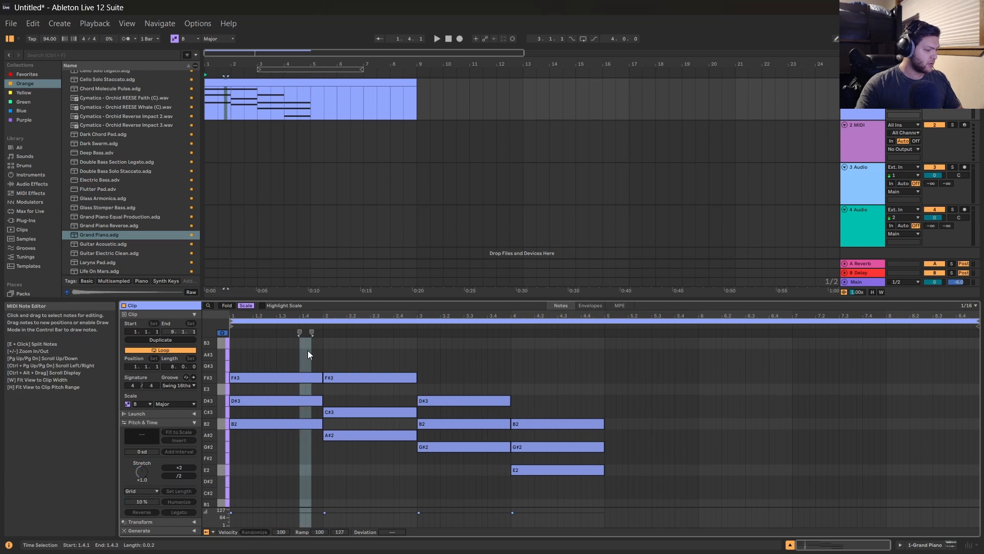
pyautogui.click(441, 448)
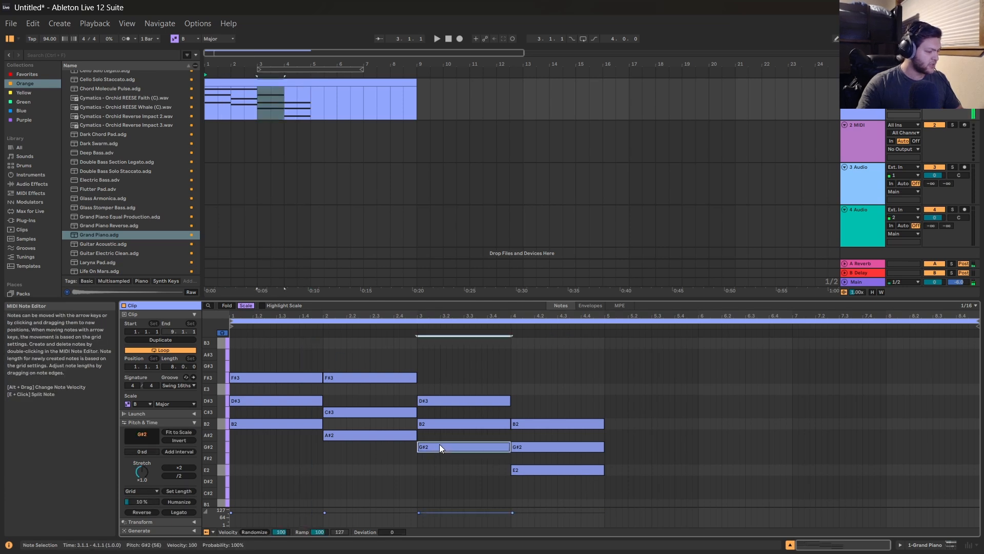
pyautogui.click(522, 471)
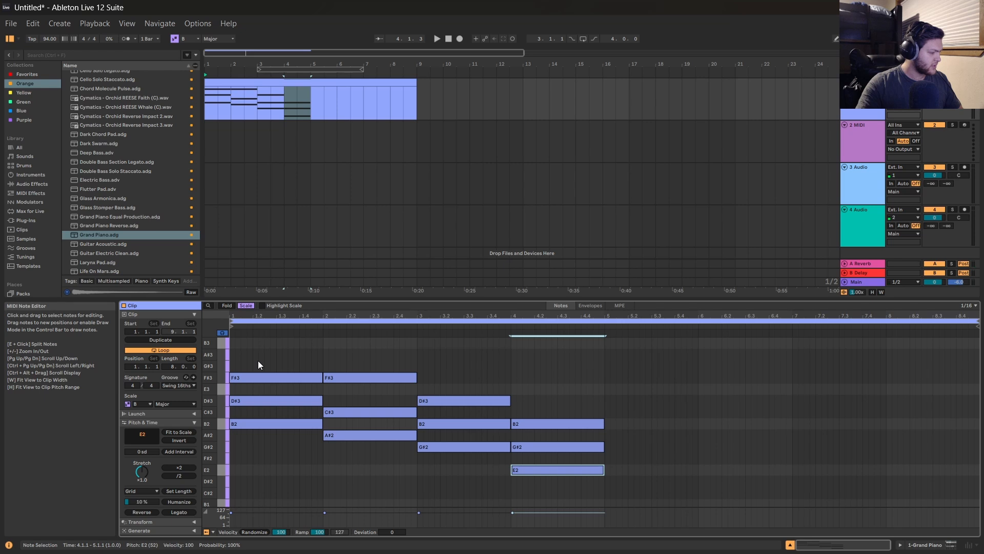
pyautogui.press('space')
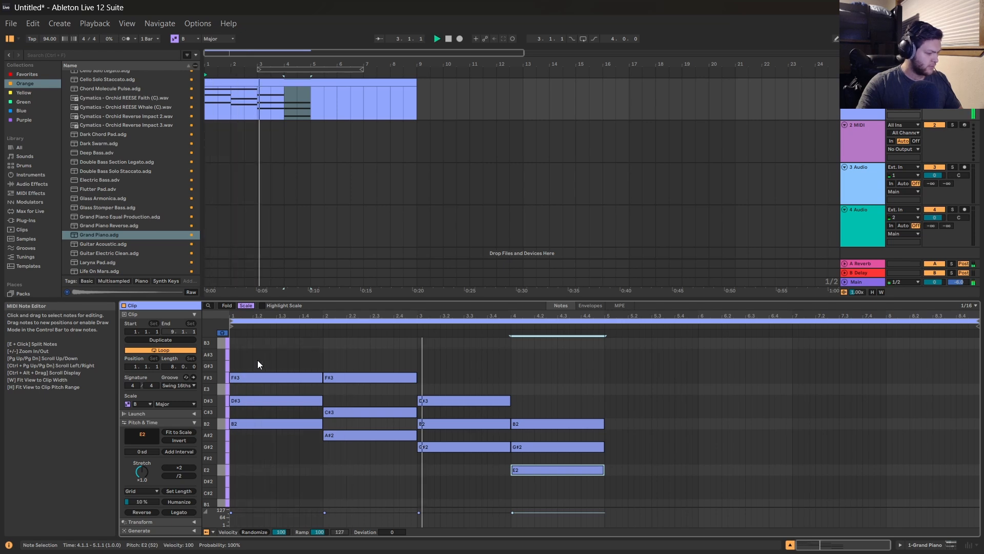
pyautogui.press('space')
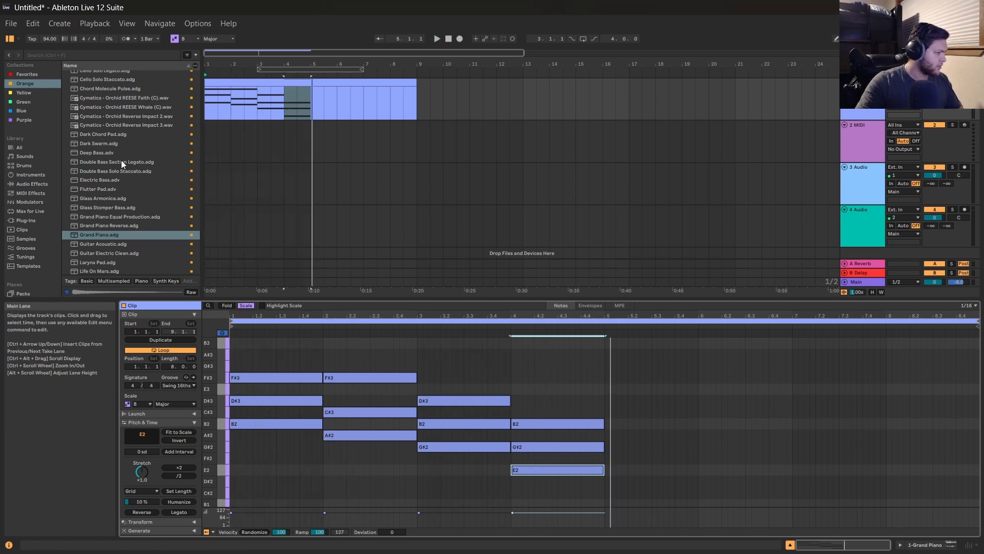
# Set the tempo to 88 BPM and duplicate the four-bar chord progression into bars 5 to 8.
pyautogui.click(233, 361)
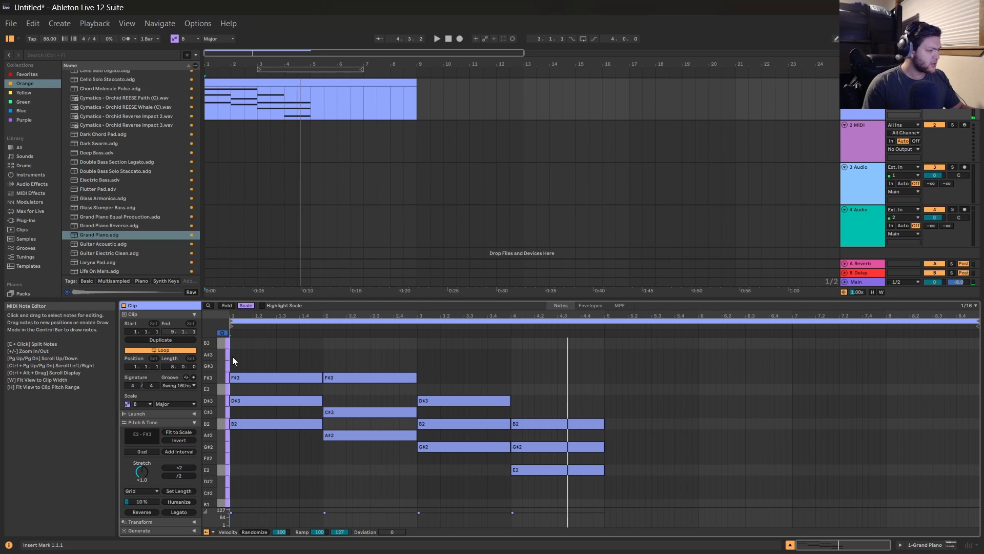
pyautogui.hotkey('ctrl', 'a')
pyautogui.hotkey('ctrl', 'd')
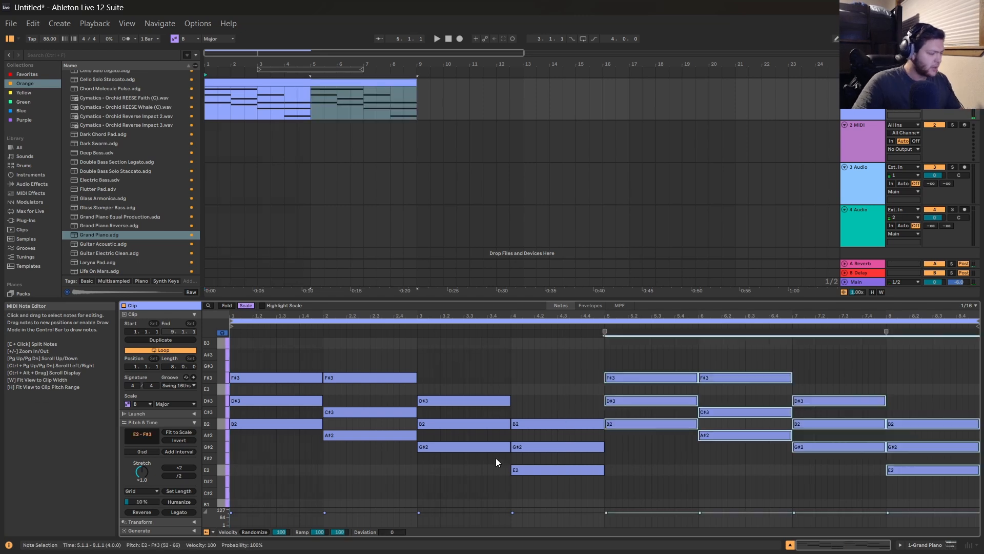
# Insert an empty eight-bar MIDI clip on the second MIDI track and copy the Grand Piano device onto that track.
pyautogui.moveTo(206, 142); pyautogui.dragTo(417, 146)
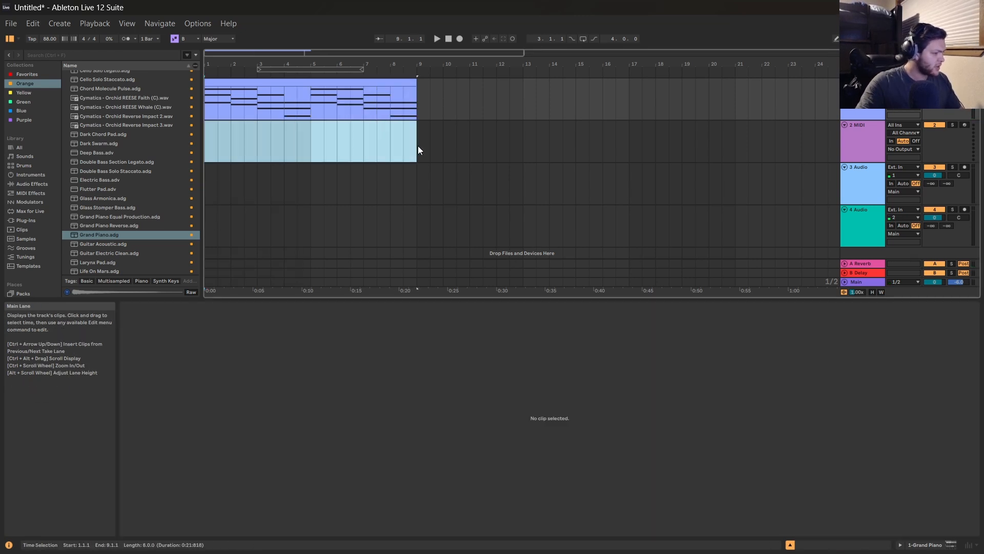
pyautogui.hotkey('ctrl', 'shift', 'm')
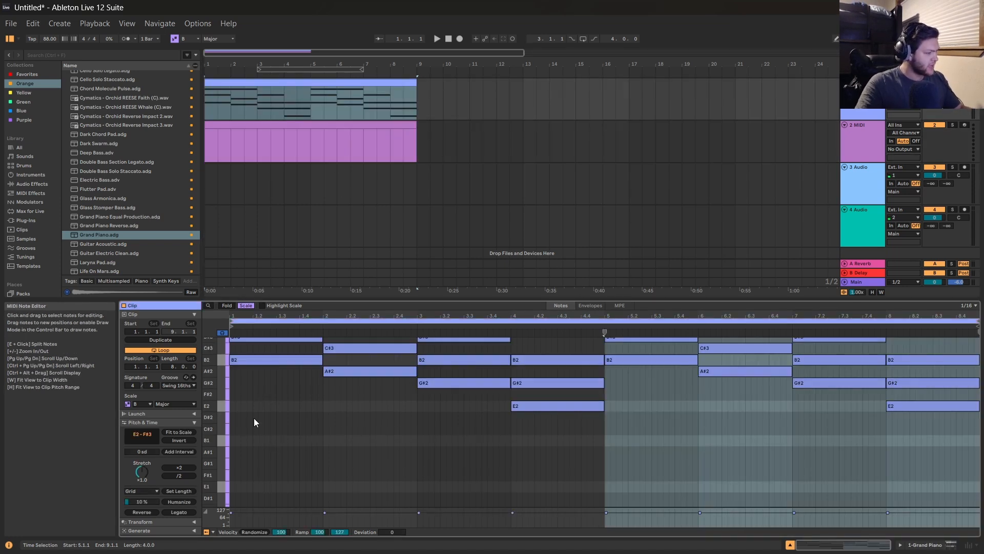
pyautogui.click(254, 128)
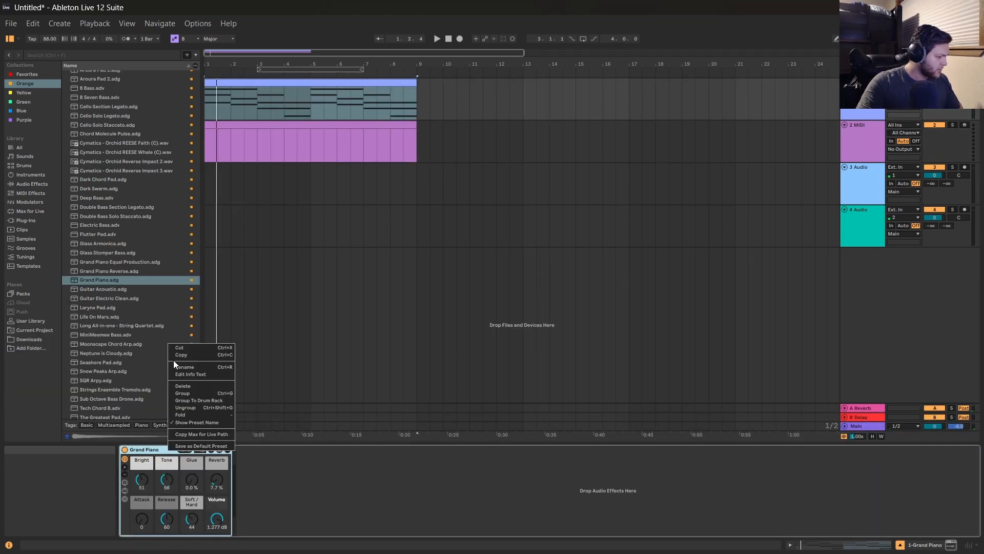
pyautogui.click(180, 355)
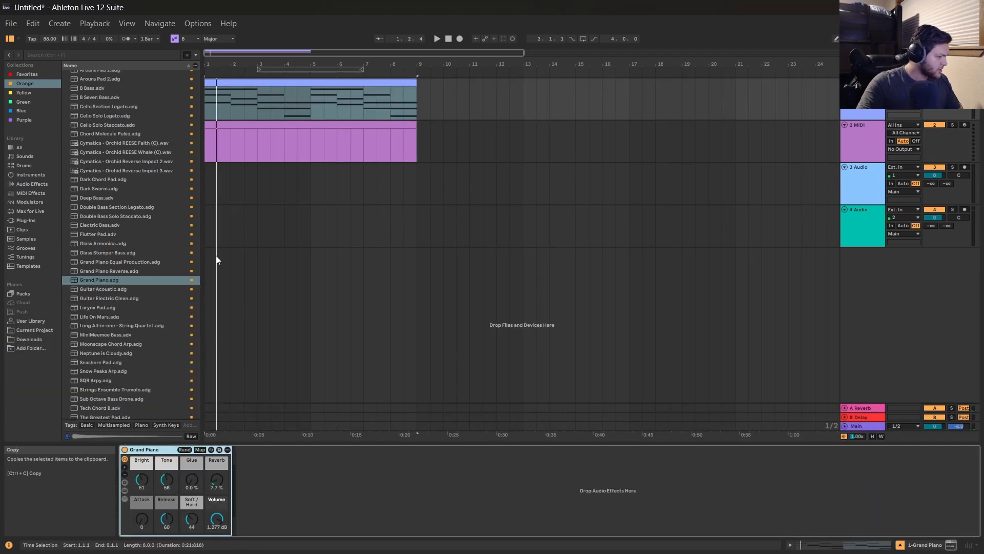
pyautogui.click(216, 146)
pyautogui.hotkey('ctrl', 'v')
# Enter one-bar bass notes B0, A#0, G#0 and E0 in the second track's clip, repeated to fill all eight bars.
pyautogui.doubleClick(214, 128)
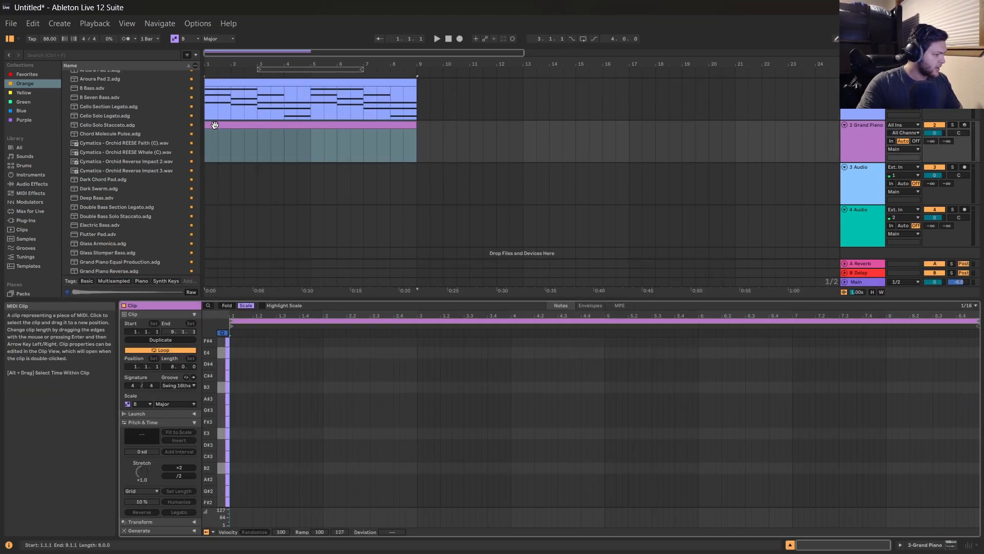
pyautogui.click(211, 76)
pyautogui.doubleClick(211, 82)
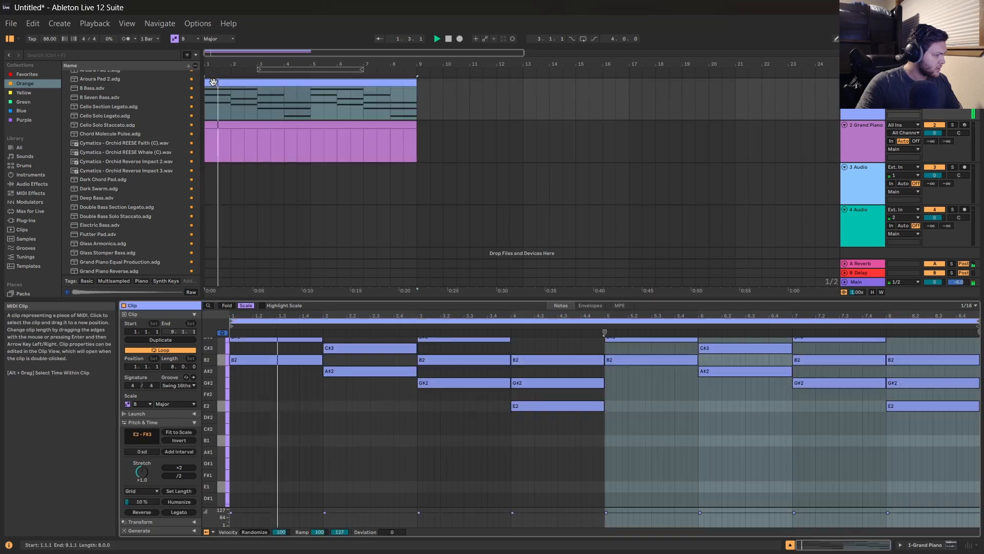
pyautogui.press('space')
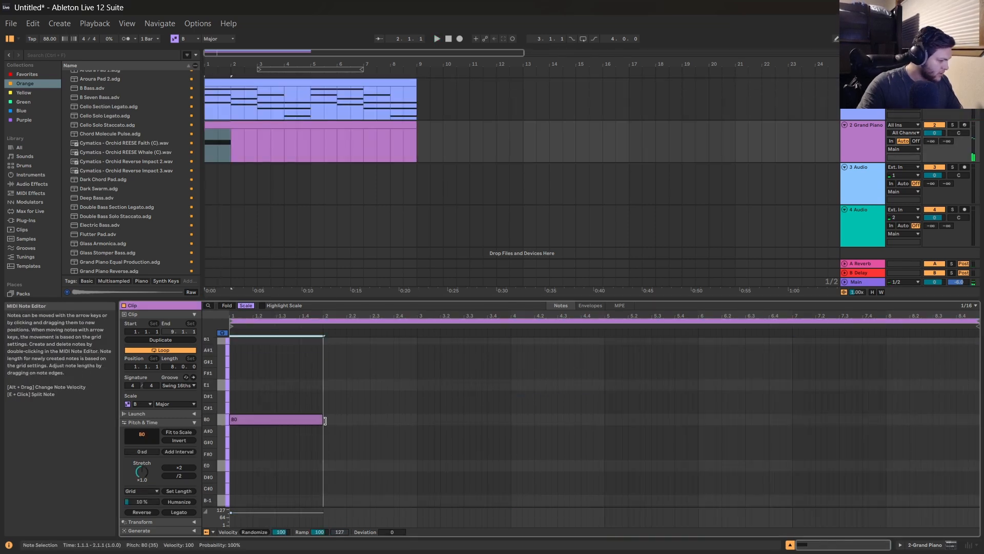
pyautogui.moveTo(294, 420); pyautogui.dragTo(564, 472)
# Show the chord clip's MIDI Ctrl envelope for 64: Sustain Pedal and raise its line across the clip.
pyautogui.click(252, 94)
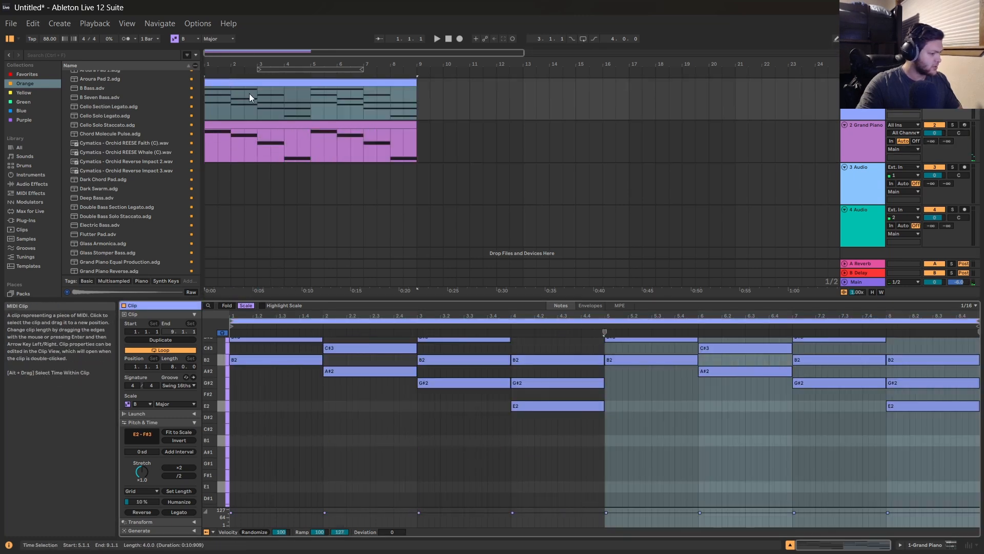
pyautogui.click(598, 307)
pyautogui.click(234, 532)
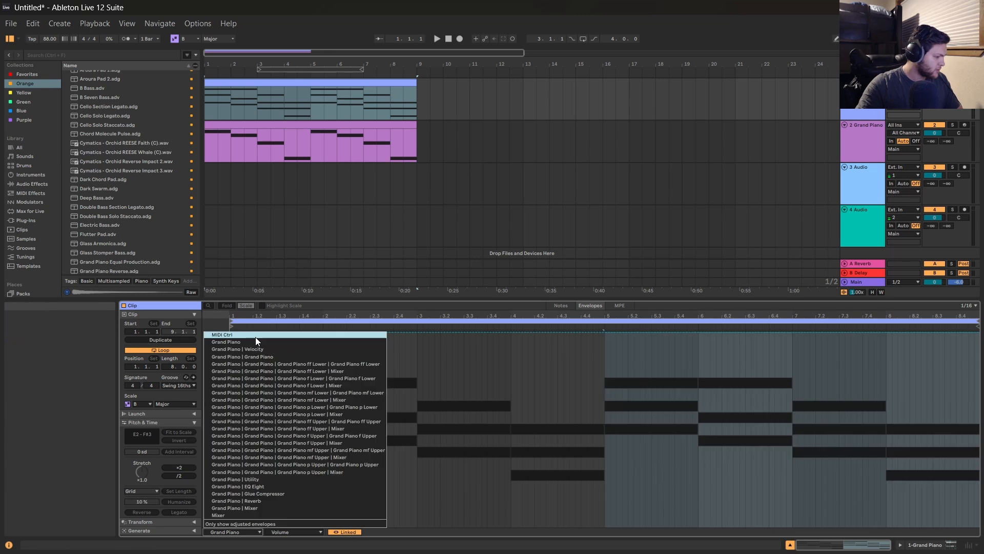
pyautogui.click(256, 337)
pyautogui.click(297, 531)
pyautogui.click(299, 473)
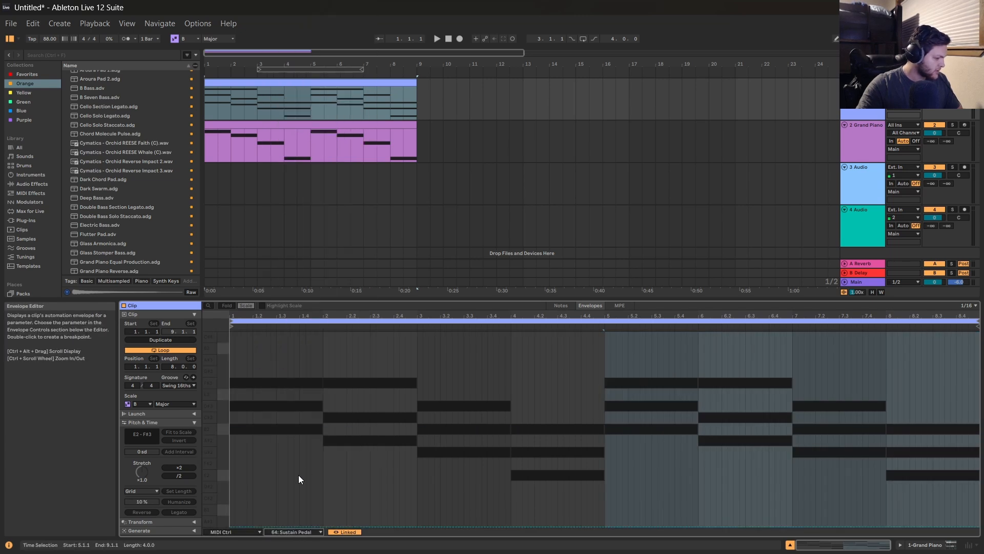
pyautogui.moveTo(253, 527); pyautogui.dragTo(253, 409)
# Duplicate the eight-bar chord and bass clips four times so both tracks run to bar 41.
pyautogui.moveTo(206, 101); pyautogui.dragTo(417, 157)
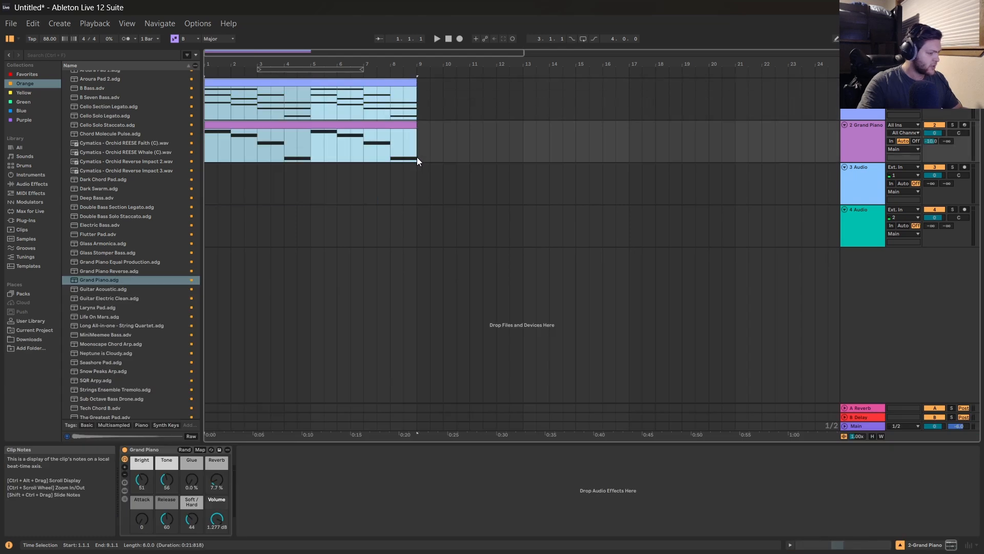
pyautogui.hotkey('ctrl', 'd')
pyautogui.hotkey('ctrl', 'd')
pyautogui.hotkey('ctrl', 'd')
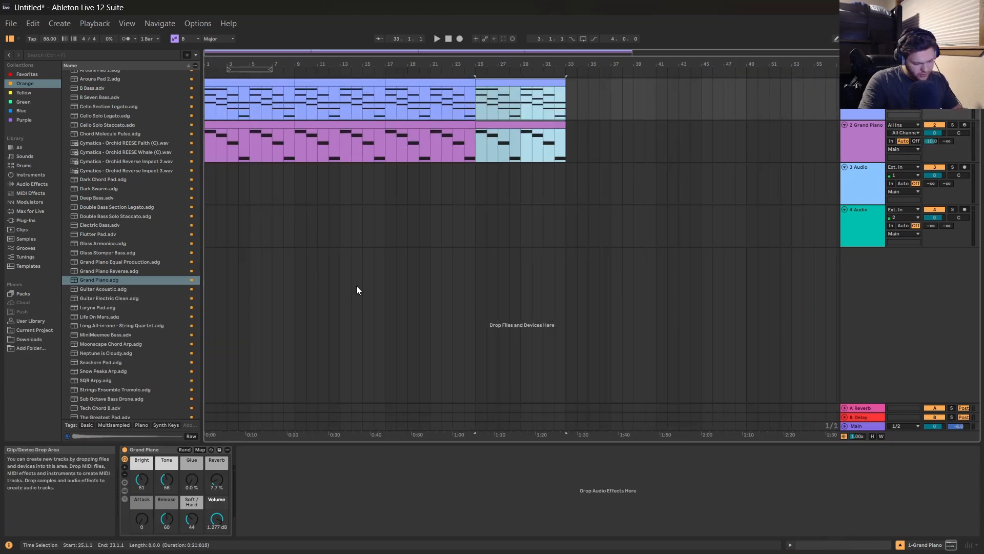
pyautogui.hotkey('ctrl', 'd')
# Try extending both tracks by four bars to bar 45, checking possible section starts at bars 9, 21 and 29.
pyautogui.click(295, 149)
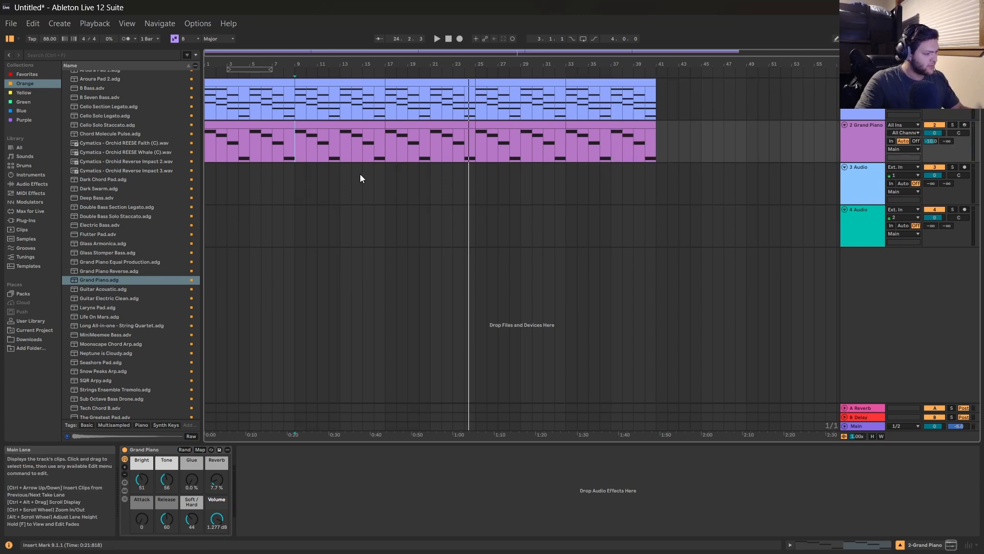
pyautogui.moveTo(390, 144); pyautogui.dragTo(420, 143)
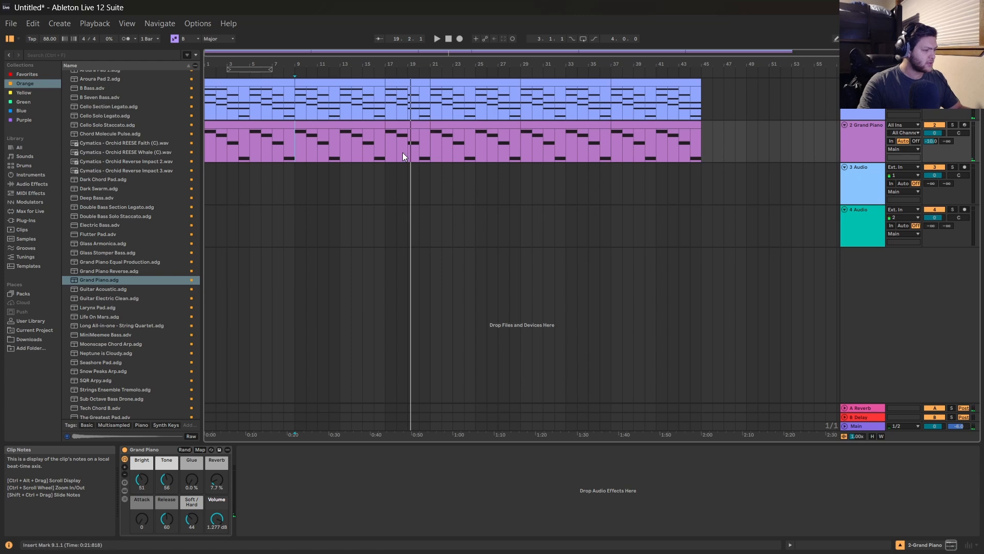
pyautogui.moveTo(388, 149); pyautogui.dragTo(520, 153)
pyautogui.click(430, 147)
pyautogui.click(433, 141)
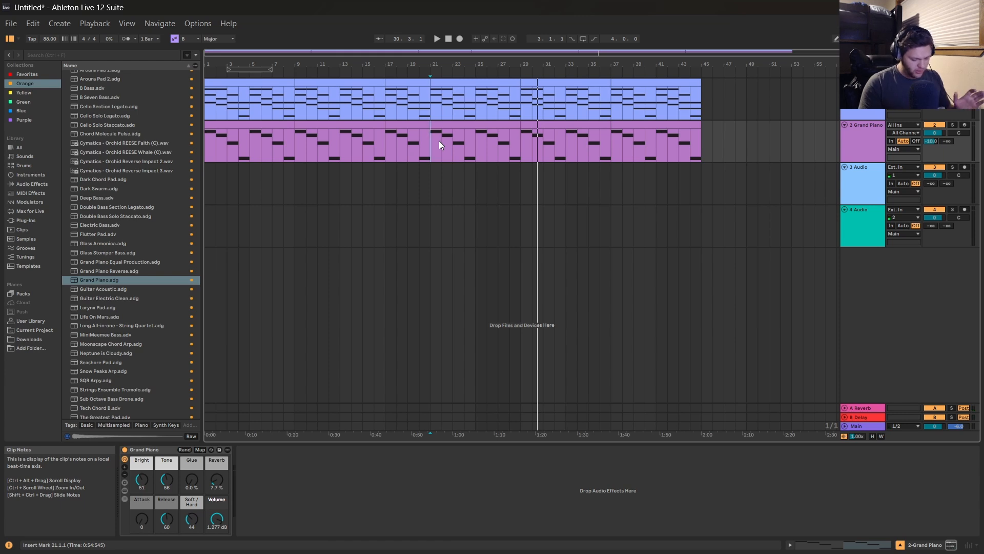
pyautogui.click(519, 138)
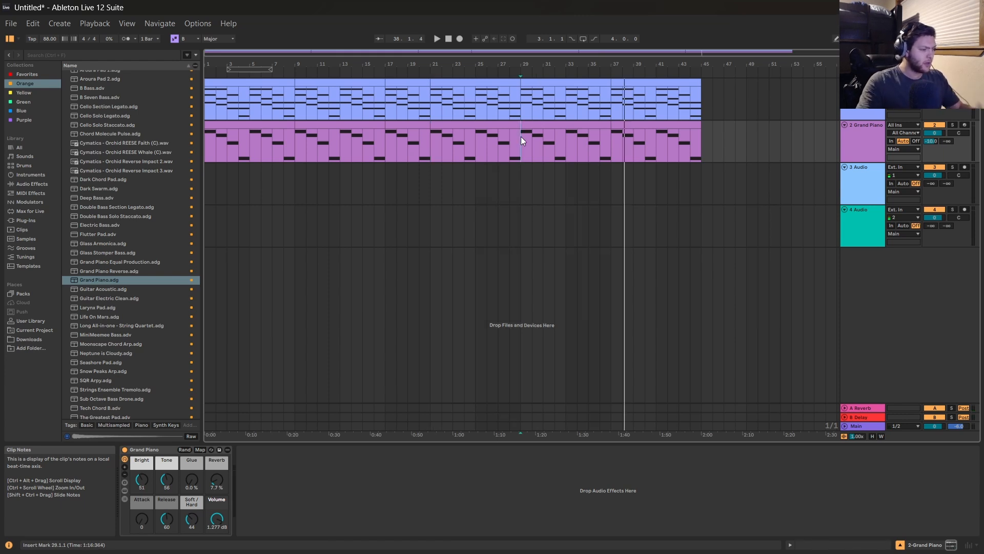
pyautogui.moveTo(390, 100); pyautogui.dragTo(627, 137)
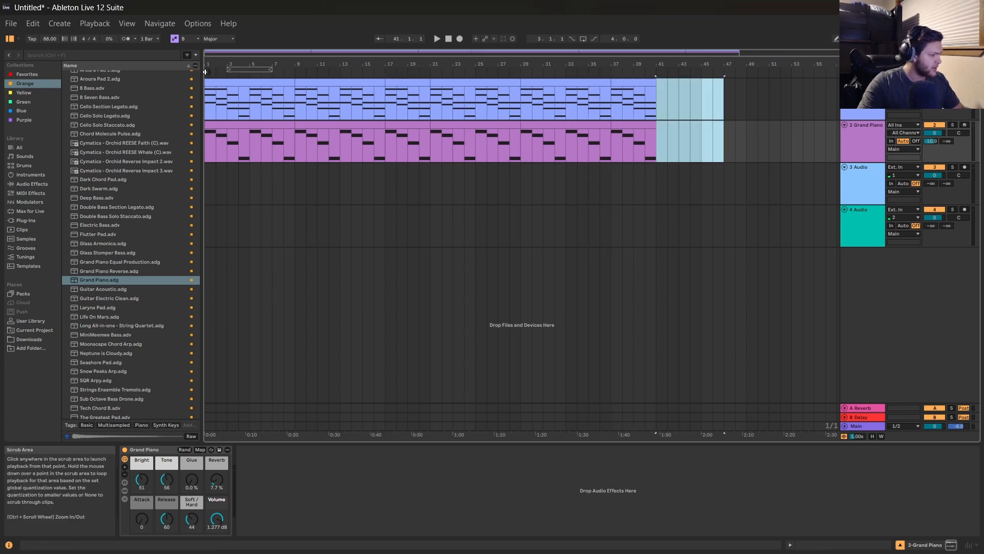
# Add locators named Intro at bar 1 and First Verse at bar 9.
pyautogui.click(210, 75)
pyautogui.click(300, 94)
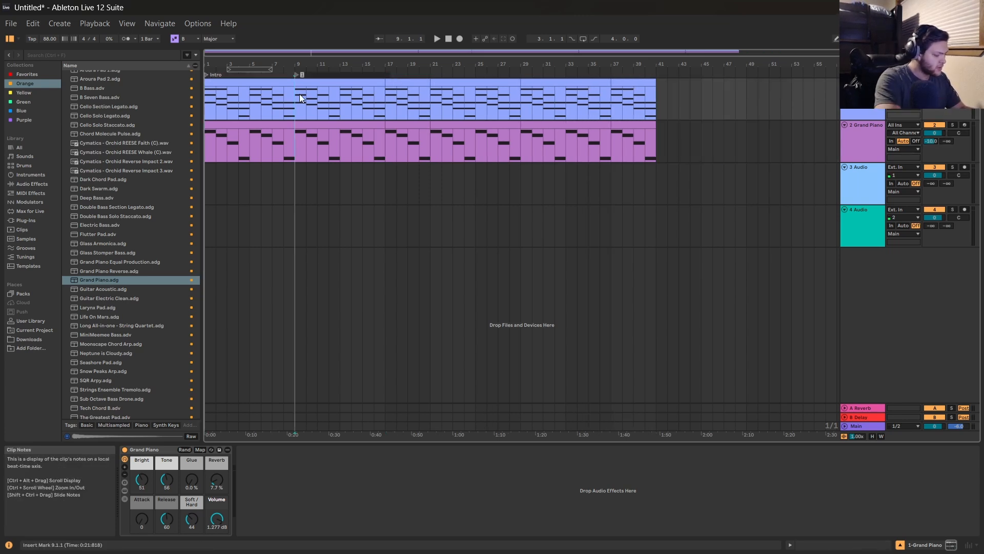
pyautogui.hotkey('shift', 'l')
pyautogui.write('First Vers')
pyautogui.write('e')
pyautogui.press('Return')
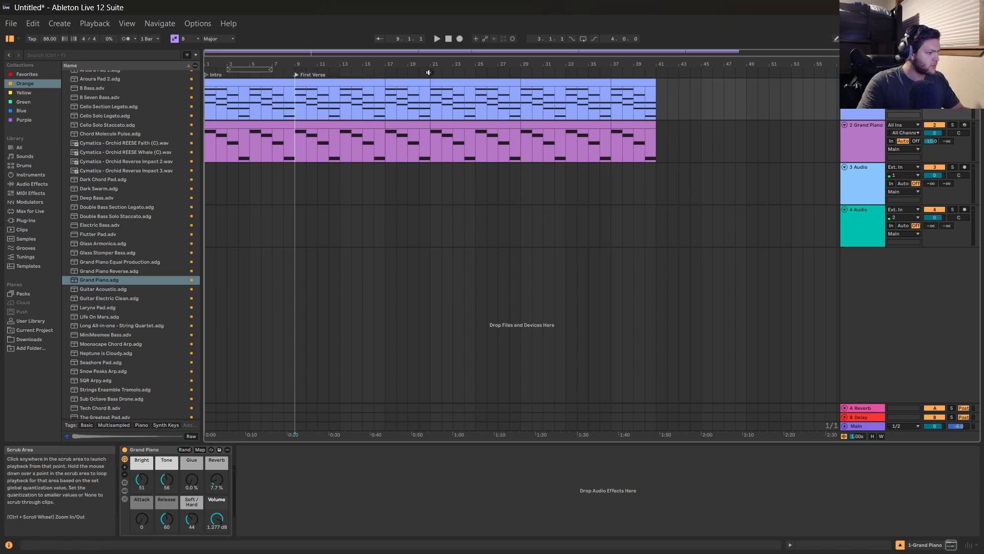
# Add locators named Second Verse at bar 21 and Chorus at bar 29.
pyautogui.rightClick(429, 74)
pyautogui.click(441, 95)
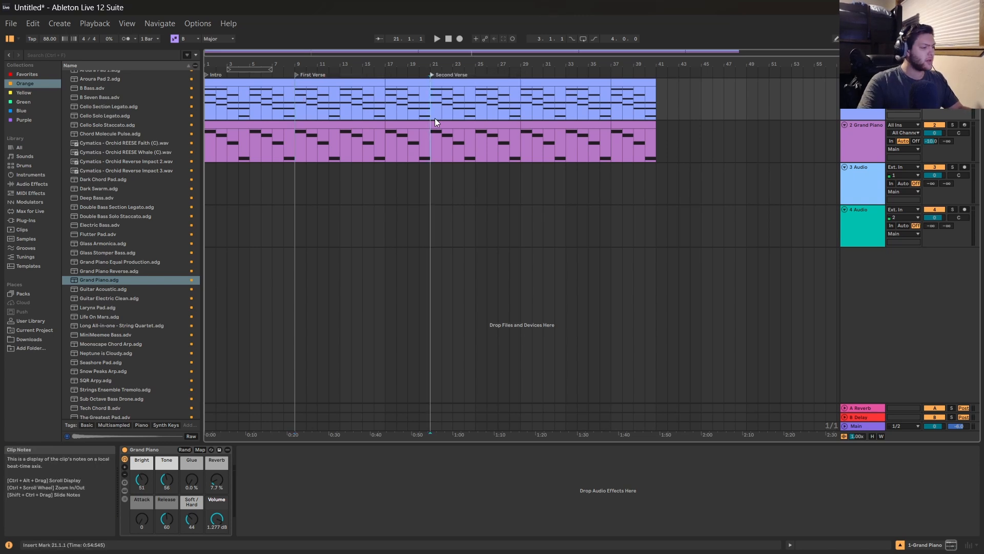
pyautogui.rightClick(521, 76)
pyautogui.click(543, 98)
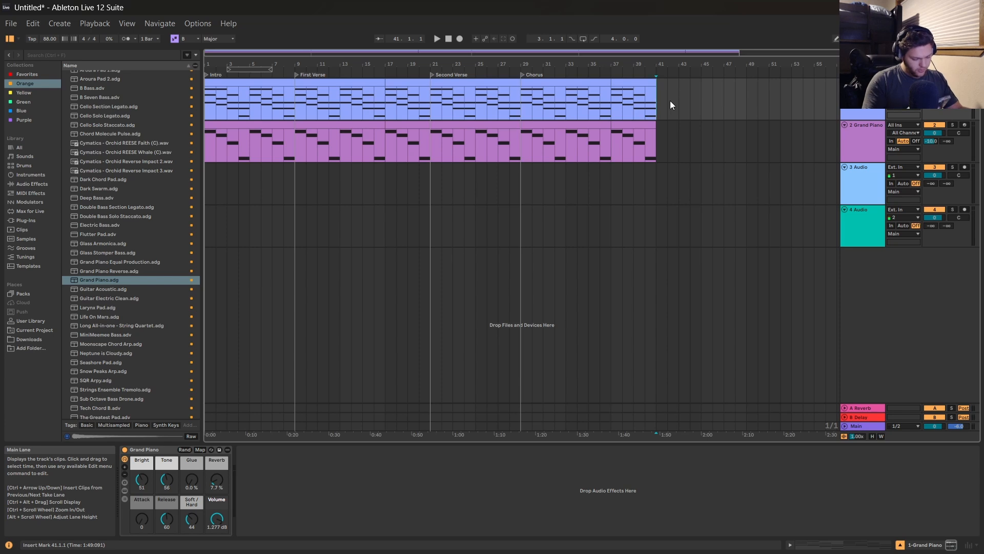
# Extend the chords and bass in eight-bar copies to bar 57, with locators Third Verse at bar 41 and Chorus at bar 49.
pyautogui.moveTo(521, 105); pyautogui.dragTo(731, 118)
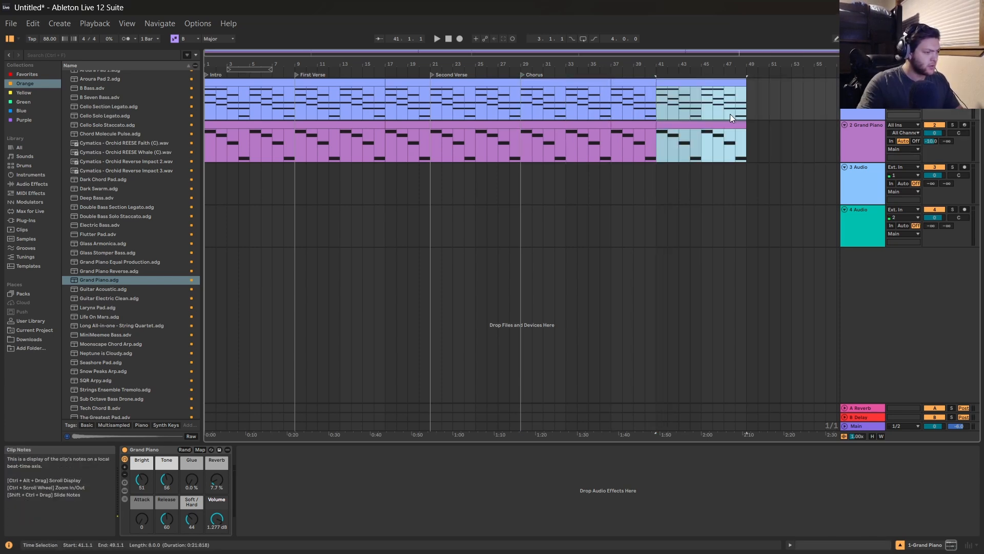
pyautogui.click(660, 147)
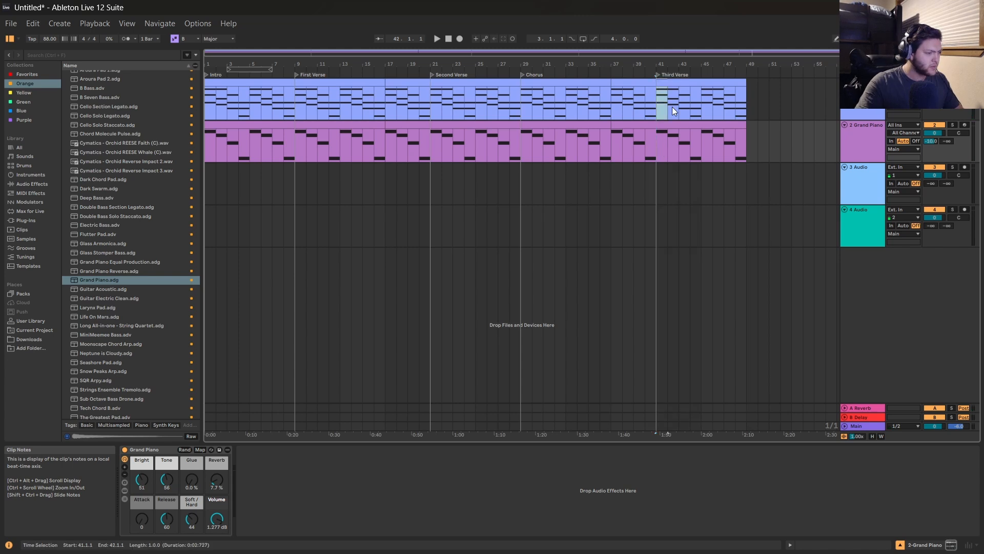
pyautogui.moveTo(672, 111); pyautogui.dragTo(743, 140)
pyautogui.hotkey('ctrl', 'd')
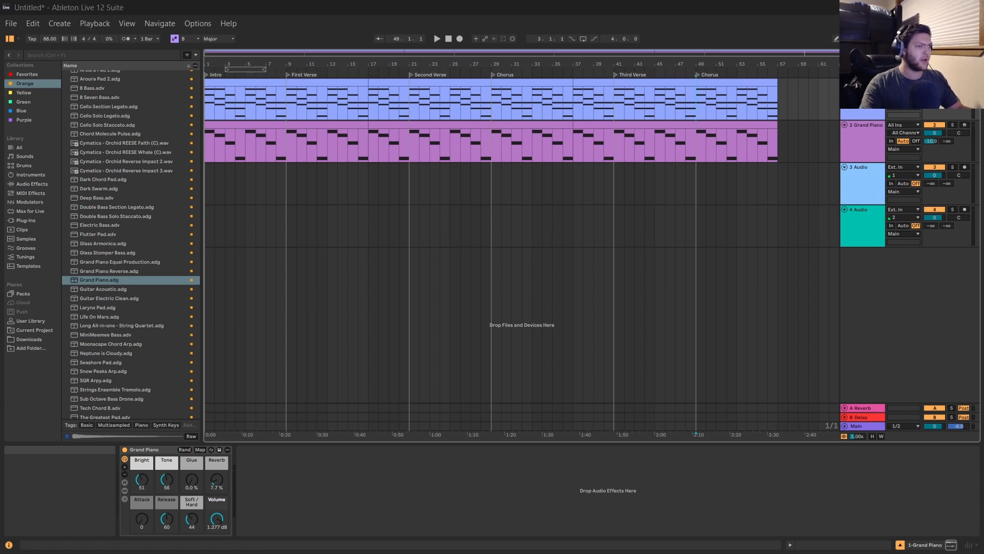
# Place two-bar chord and bass clips at bar 57 on both tracks and duplicate them to bar 63.
pyautogui.click(707, 144)
pyautogui.moveTo(749, 109); pyautogui.dragTo(786, 125)
pyautogui.moveTo(786, 56); pyautogui.dragTo(829, 56)
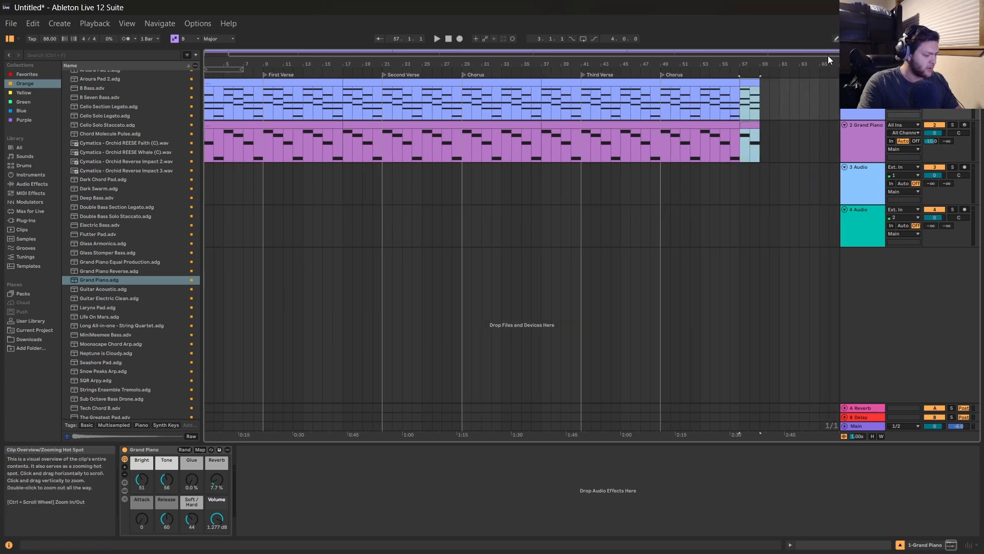
pyautogui.hotkey('ctrl', 'd')
pyautogui.hotkey('ctrl', 'd')
pyautogui.hotkey('ctrl', 'd')
pyautogui.click(730, 148)
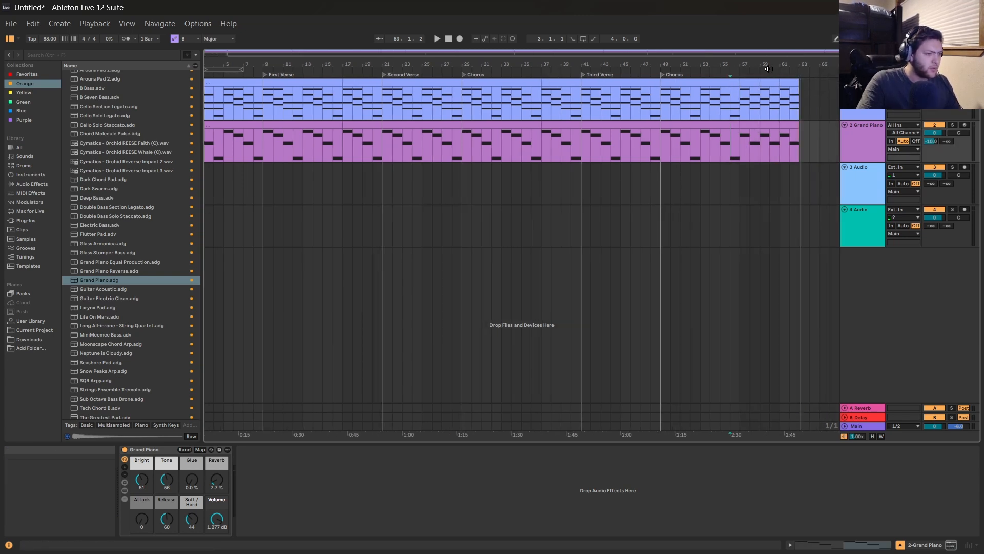
# Open the chord clip at bar 57 and try shifting its G#2 note up an octave.
pyautogui.doubleClick(755, 84)
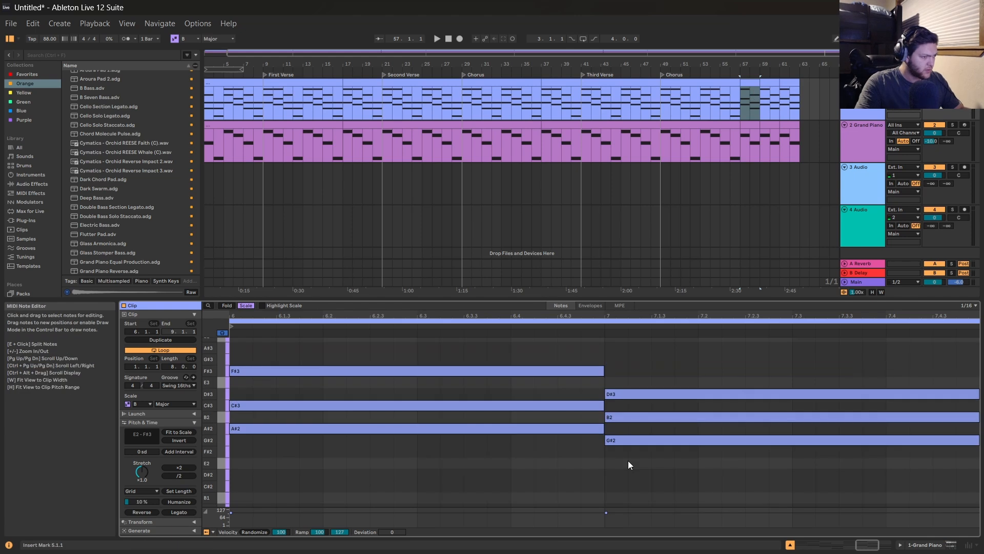
pyautogui.click(640, 436)
pyautogui.hotkey('shift', 'Up')
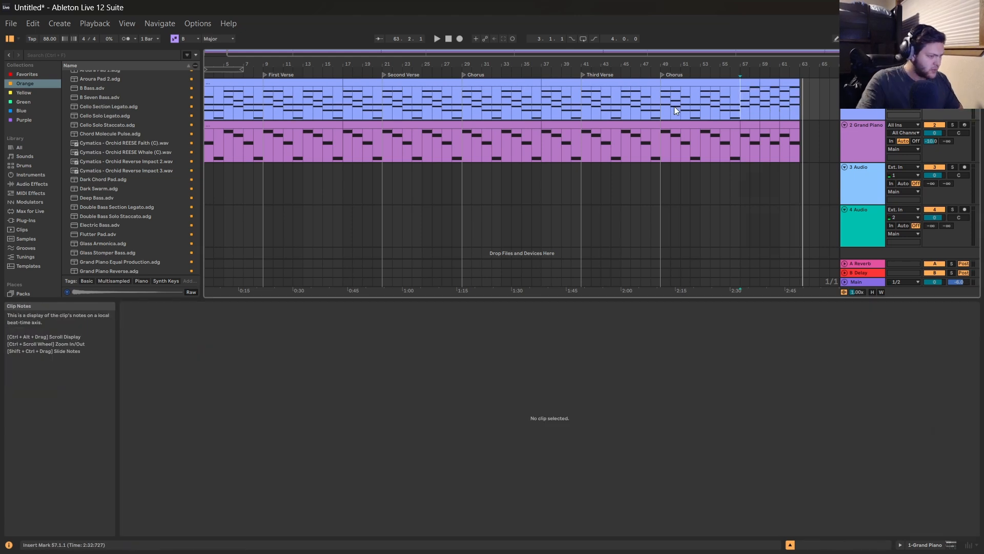
# Copy the eight-bar chord and bass clips to bar 63, duplicate them to bar 79, and add a Chorus locator at bar 71.
pyautogui.moveTo(738, 105); pyautogui.dragTo(736, 136)
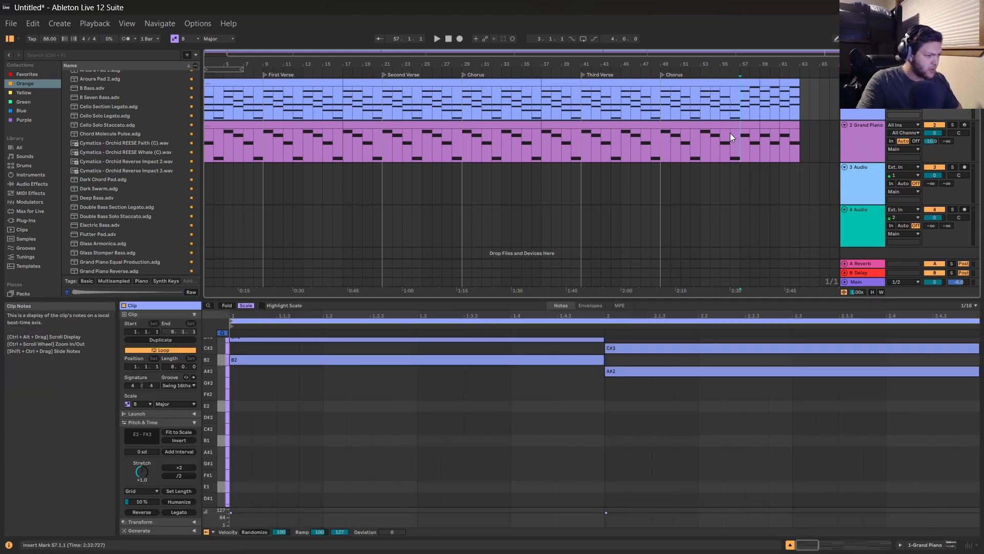
pyautogui.moveTo(662, 110); pyautogui.dragTo(817, 130)
pyautogui.moveTo(760, 143); pyautogui.dragTo(696, 98)
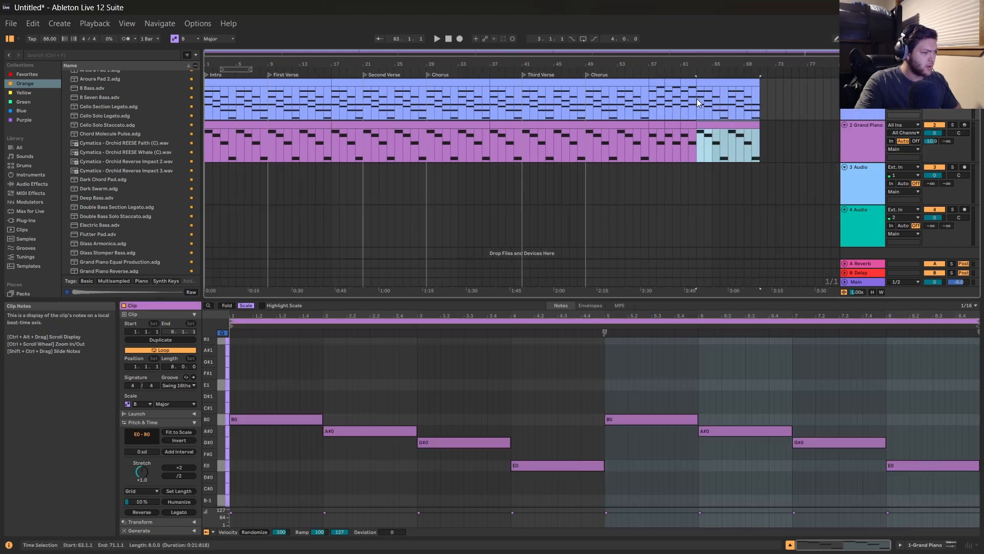
pyautogui.keyDown('shift'); pyautogui.click(696, 99); pyautogui.keyUp('shift')
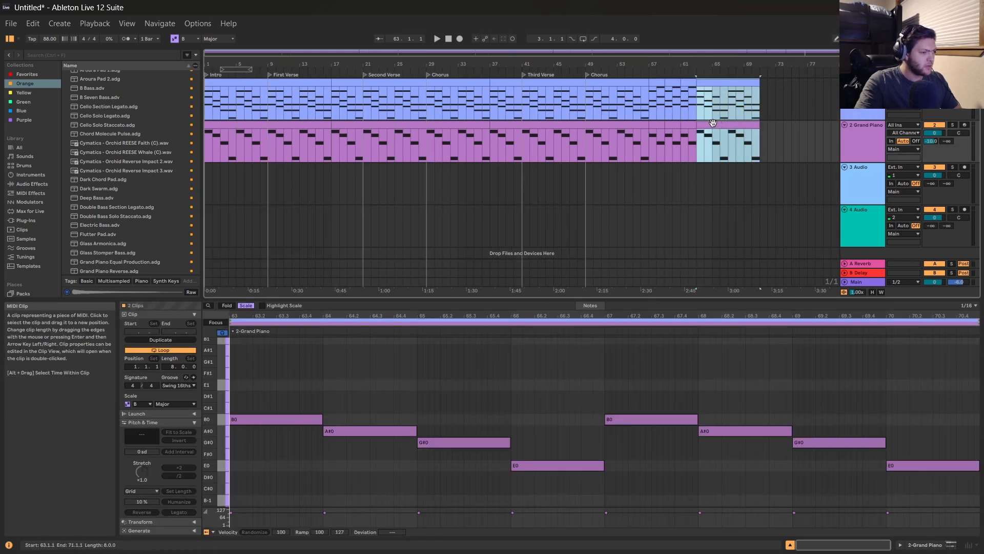
pyautogui.hotkey('ctrl', 'd')
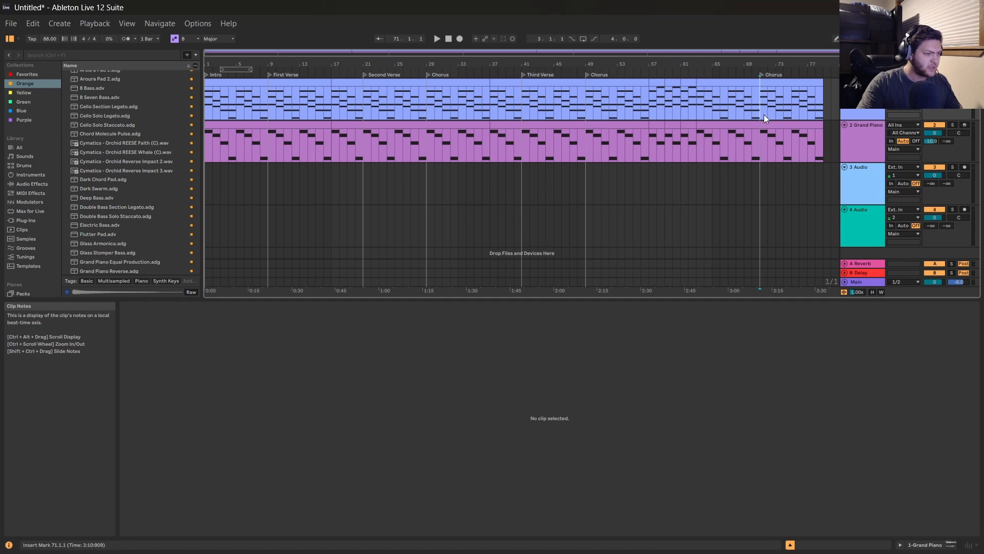
# Duplicate the last chord and bass clips so both tracks run to bar 95, and add a Bridge locator at bar 57.
pyautogui.moveTo(763, 114); pyautogui.dragTo(830, 147)
pyautogui.click(802, 130)
pyautogui.hotkey('ctrl', 'd')
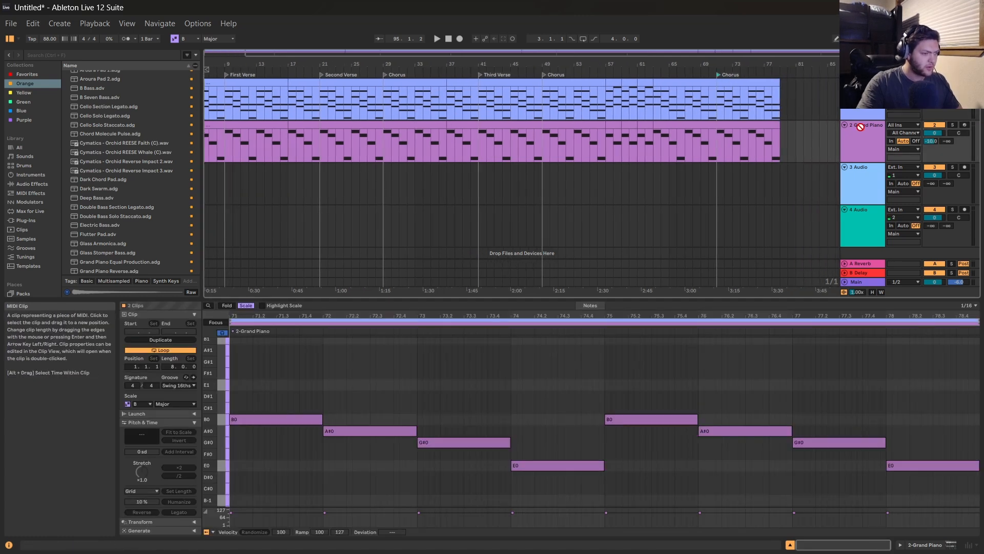
pyautogui.click(647, 103)
pyautogui.moveTo(655, 106); pyautogui.dragTo(783, 162)
pyautogui.click(792, 118)
pyautogui.moveTo(786, 104); pyautogui.dragTo(810, 134)
pyautogui.click(550, 92)
pyautogui.press('-')
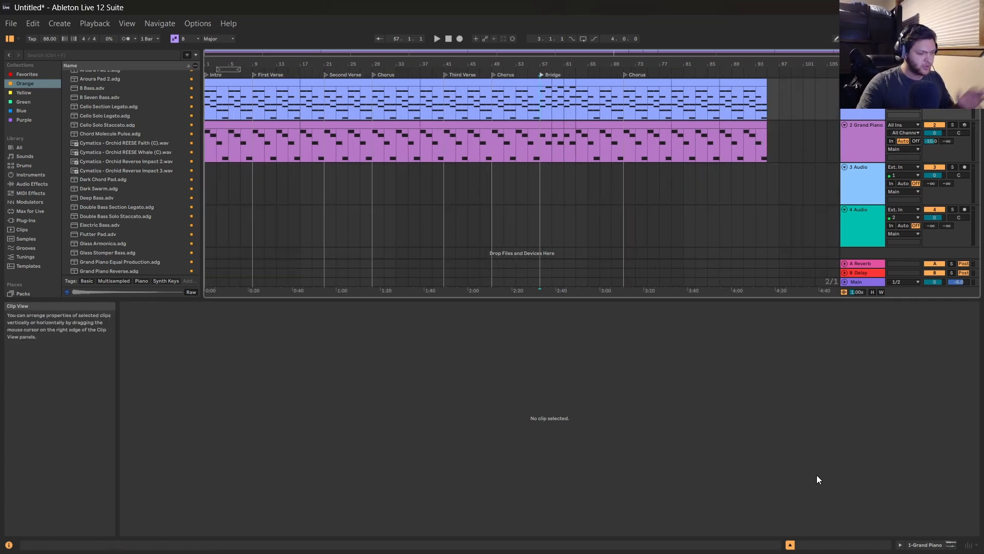
# Search the library for shaker and load Shaker 87 bpm.aif at bar 9 on the third track.
pyautogui.click(912, 545)
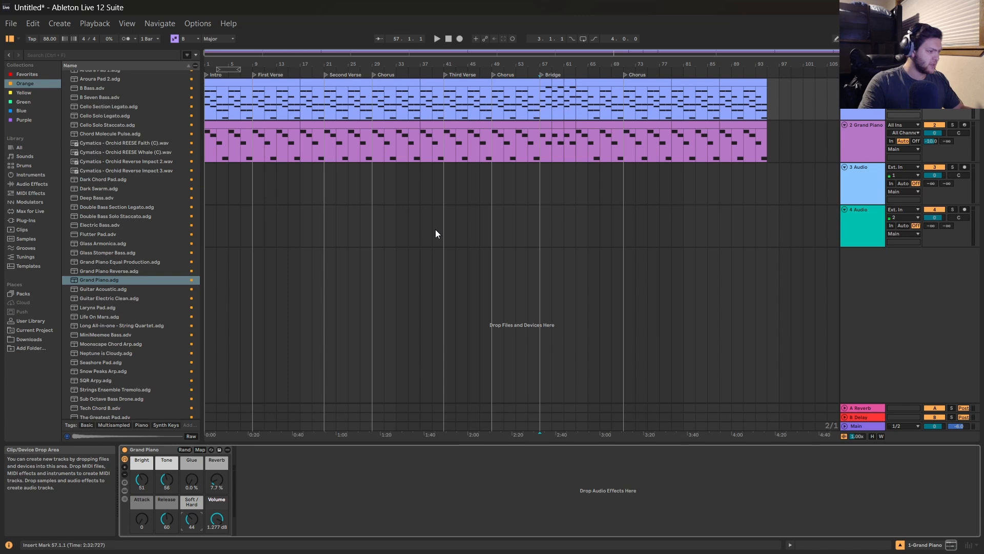
pyautogui.click(220, 155)
pyautogui.press('+')
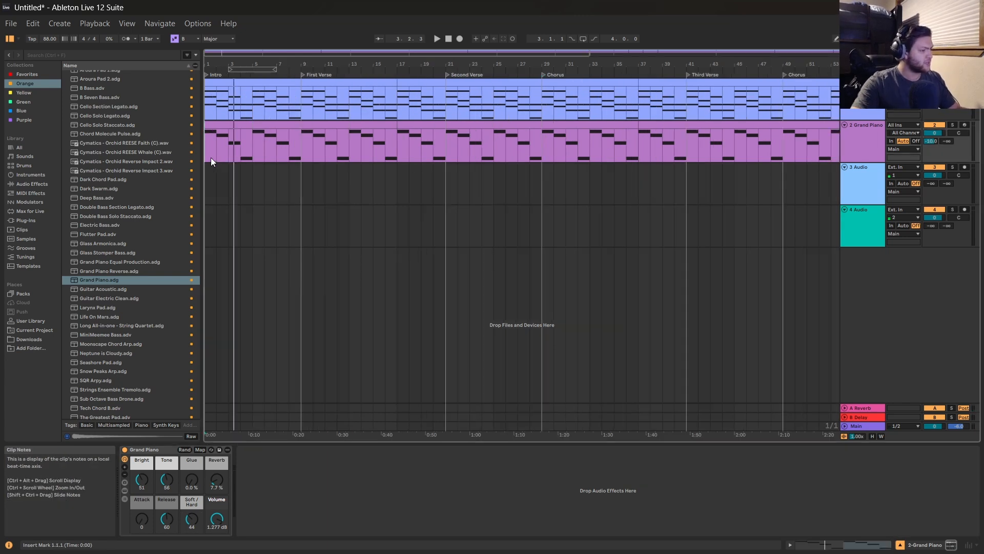
pyautogui.click(289, 185)
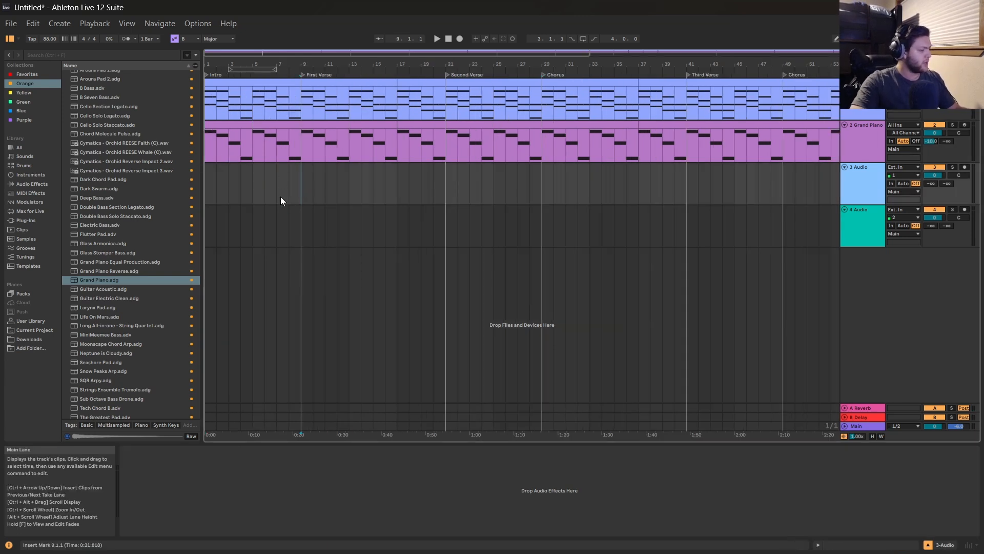
pyautogui.press('space')
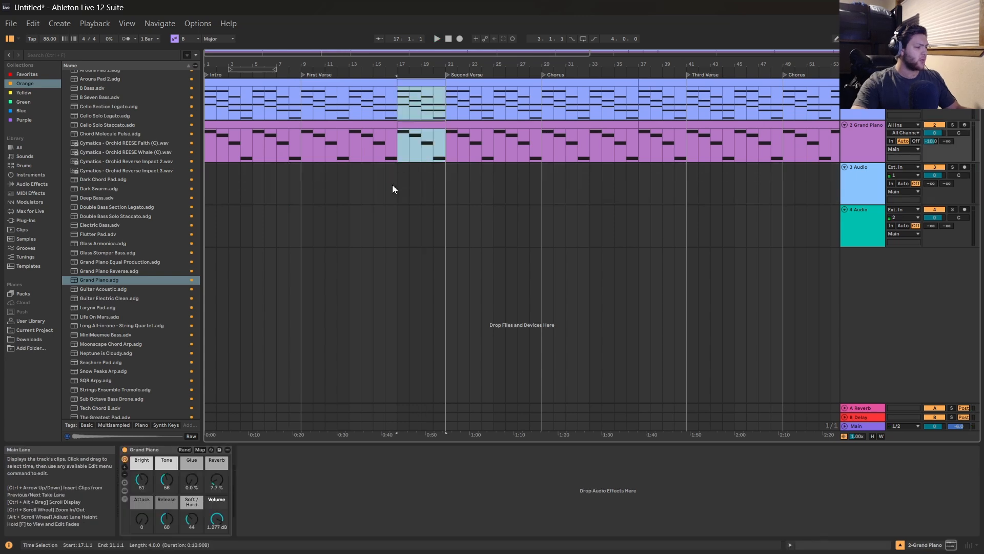
pyautogui.click(396, 186)
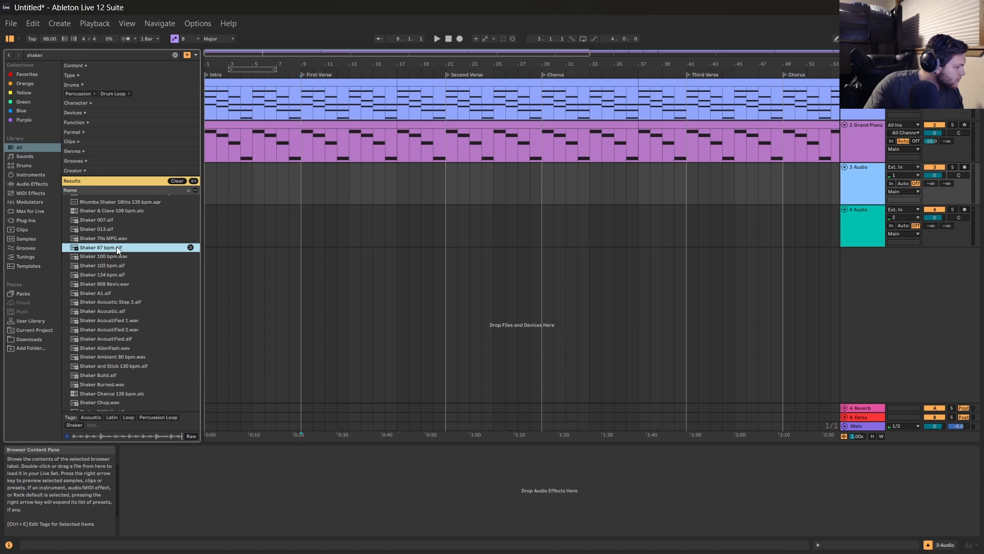
pyautogui.doubleClick(102, 250)
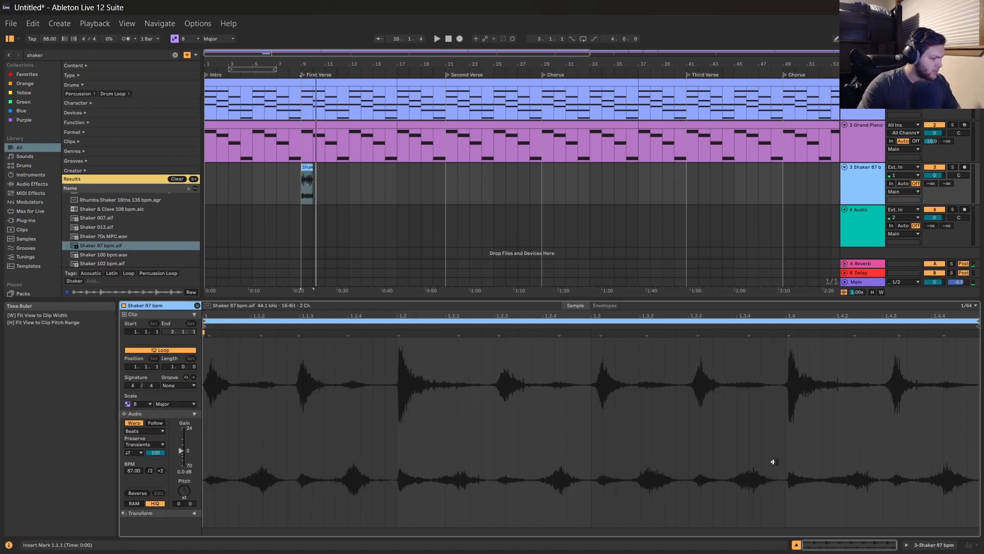
# Add EQ Eight and kHs Clipper to the shaker track and Utility to the Main track, and repeat the shaker loop to bar 21.
pyautogui.click(937, 549)
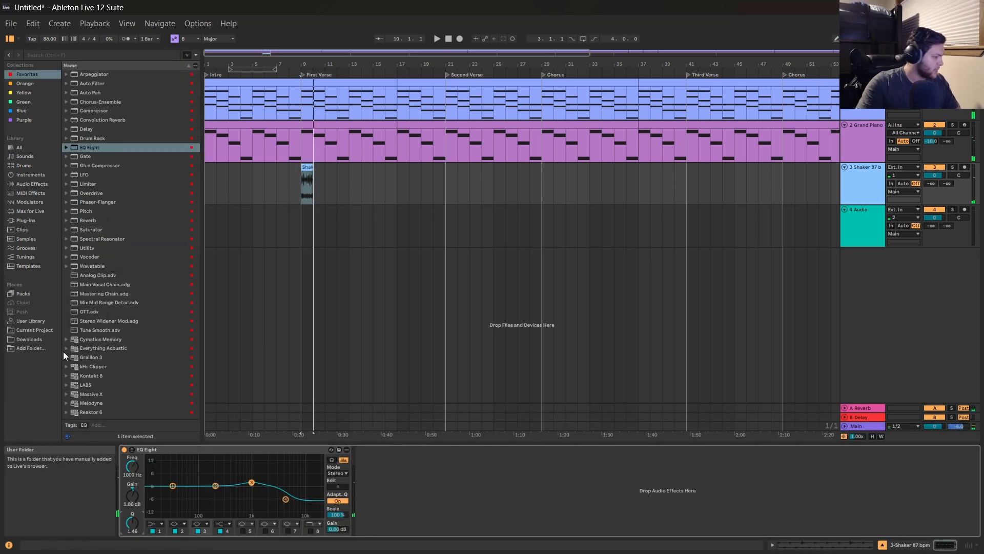
pyautogui.click(88, 365)
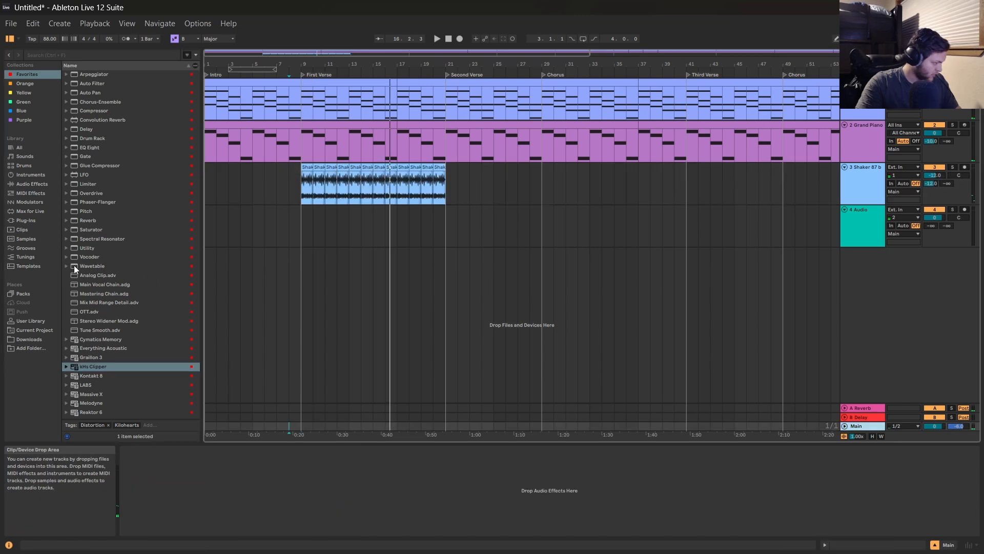
pyautogui.moveTo(77, 250); pyautogui.dragTo(205, 479)
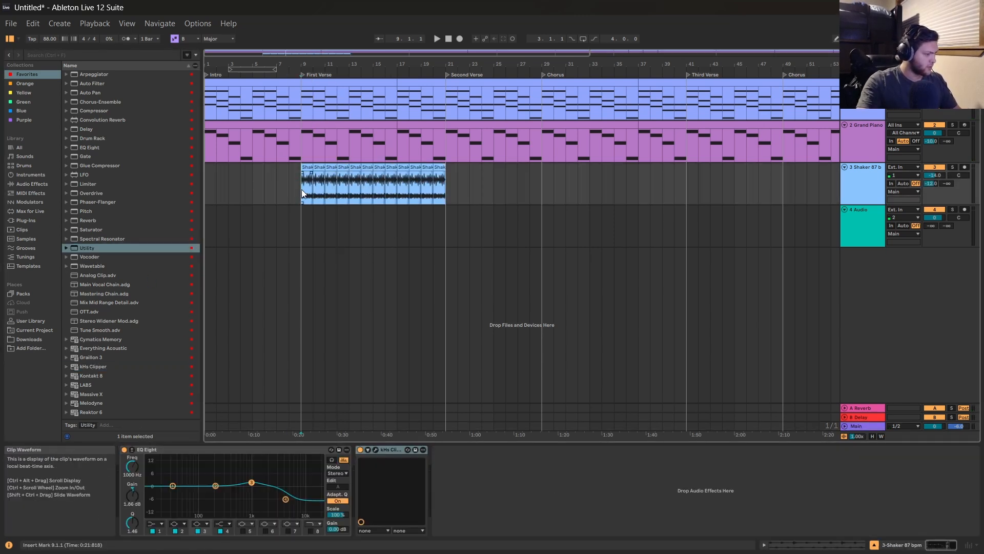
# Duplicate the first verse's shaker clips to fill the second verse up to bar 29.
pyautogui.moveTo(301, 189); pyautogui.dragTo(423, 200)
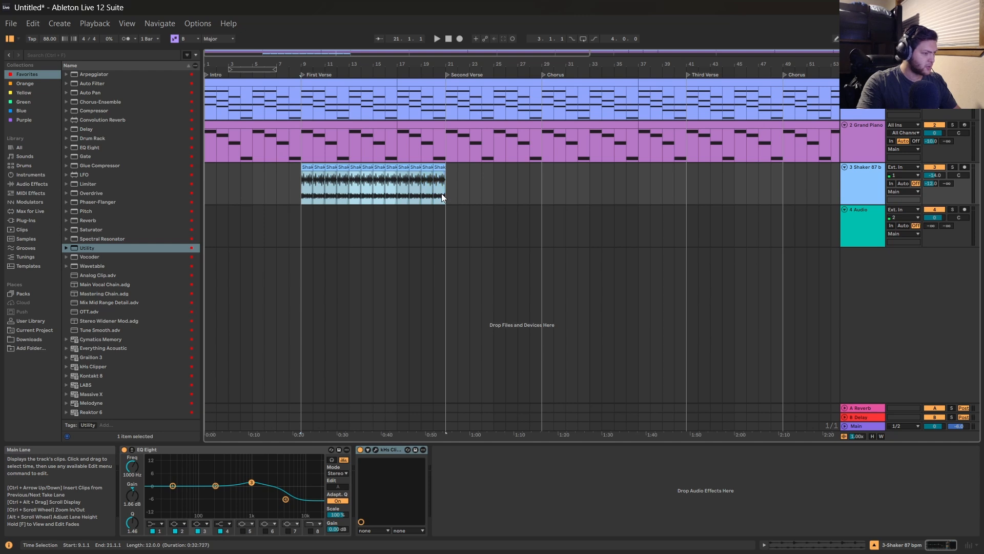
pyautogui.press('Left')
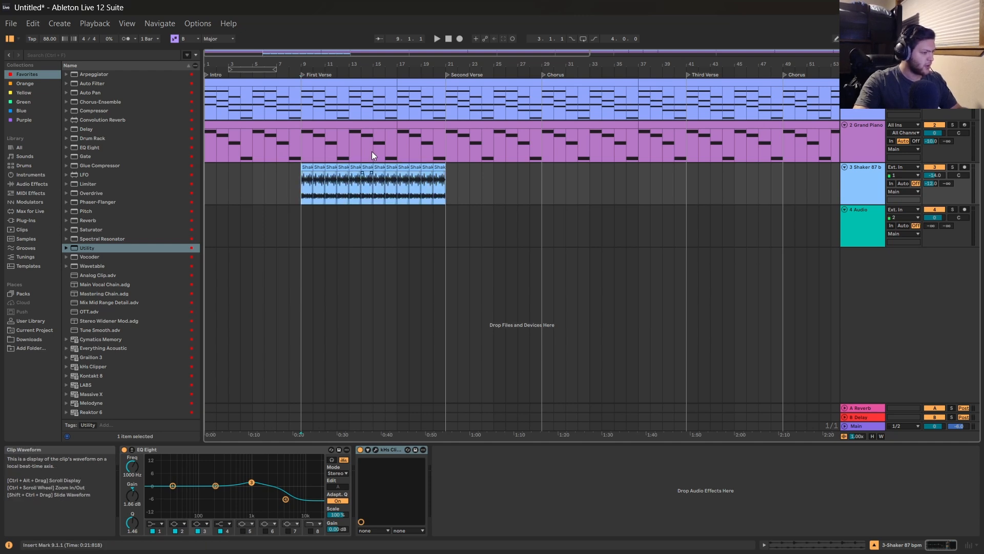
pyautogui.keyDown('shift'); pyautogui.click(453, 198); pyautogui.keyUp('shift')
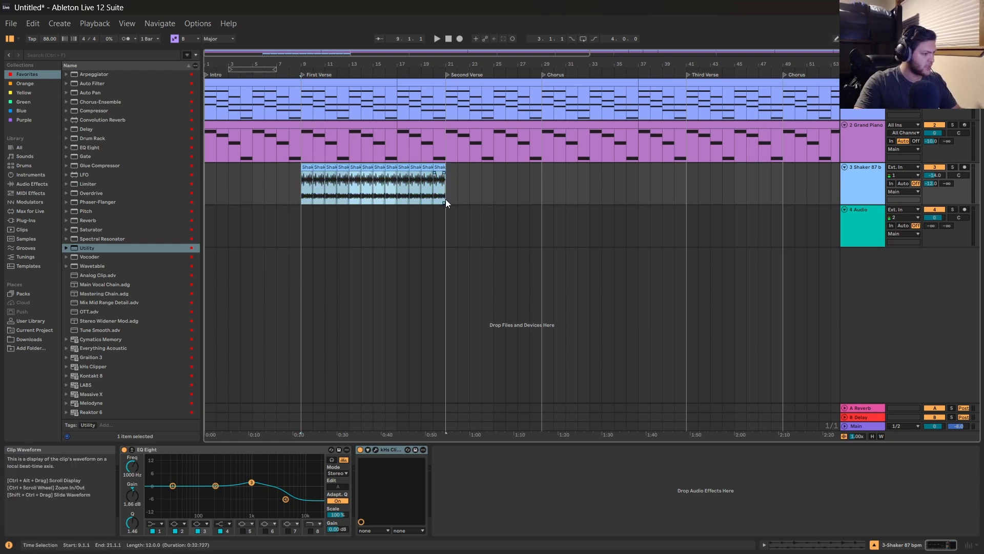
pyautogui.click(447, 196)
pyautogui.moveTo(300, 192); pyautogui.dragTo(428, 196)
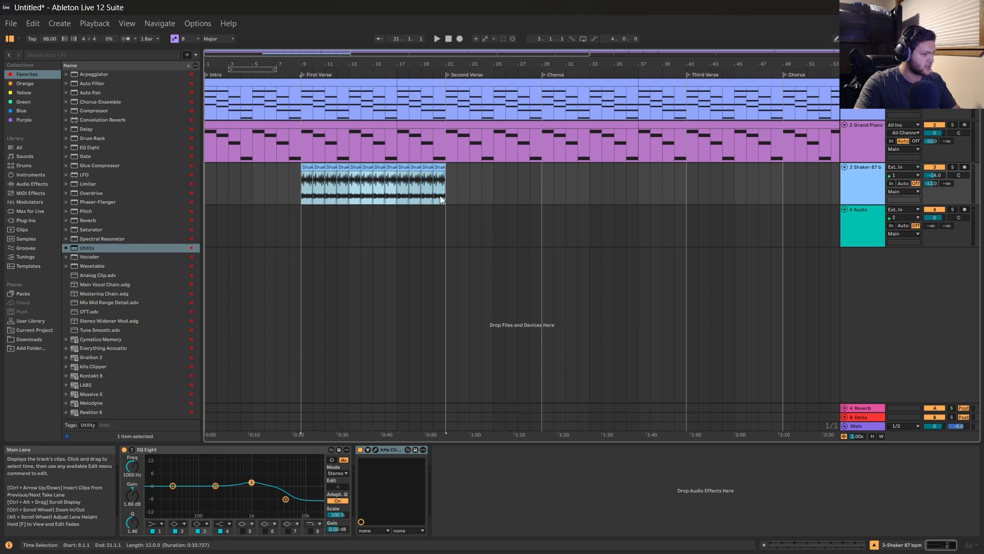
pyautogui.hotkey('ctrl', 'd')
pyautogui.click(444, 230)
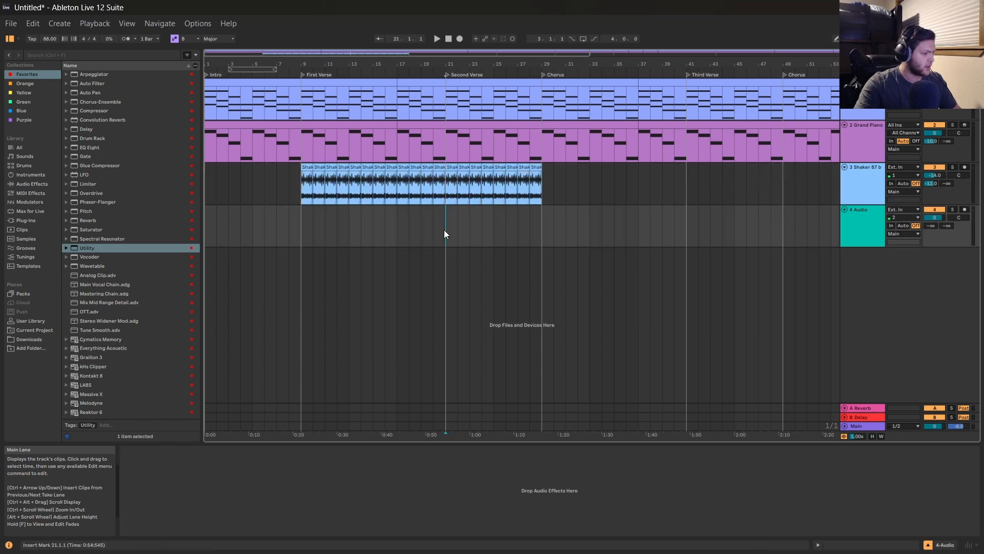
# Insert four new MIDI tracks below the second Grand Piano track.
pyautogui.click(867, 138)
pyautogui.hotkey('ctrl', 'shift', 't')
pyautogui.hotkey('ctrl', 'shift', 't')
pyautogui.hotkey('ctrl', 'shift', 't')
pyautogui.hotkey('ctrl', 'shift', 't')
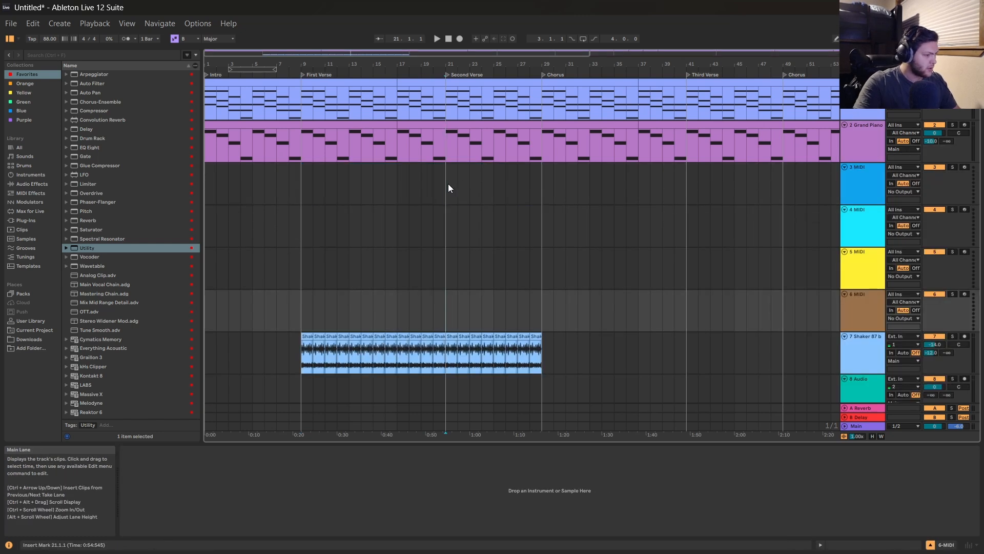
# Create an empty MIDI clip from bar 21 to 29 on the first new MIDI track and load Kontakt 8 onto it.
pyautogui.moveTo(446, 183); pyautogui.dragTo(543, 196)
pyautogui.hotkey('ctrl', 'shift', 'm')
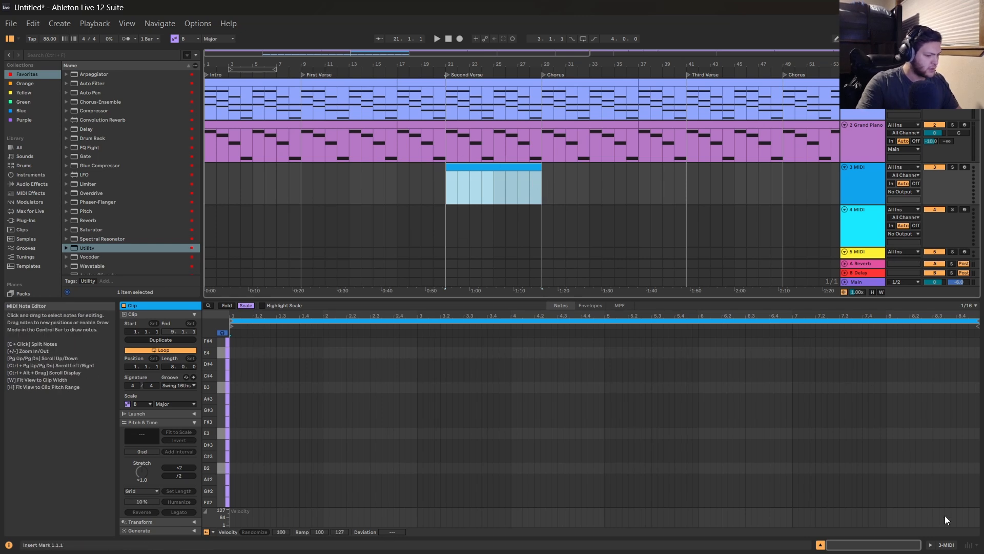
pyautogui.click(946, 544)
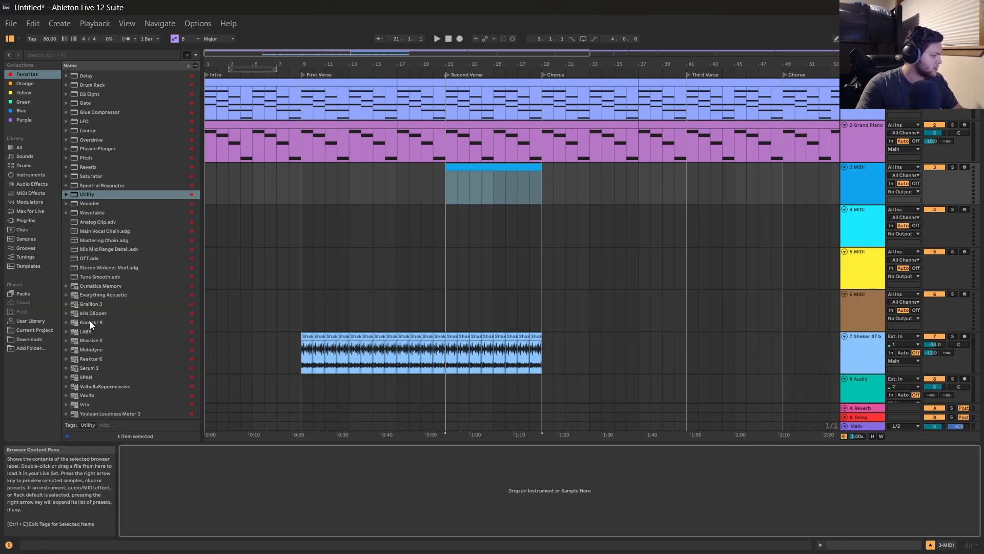
pyautogui.moveTo(91, 321); pyautogui.dragTo(478, 189)
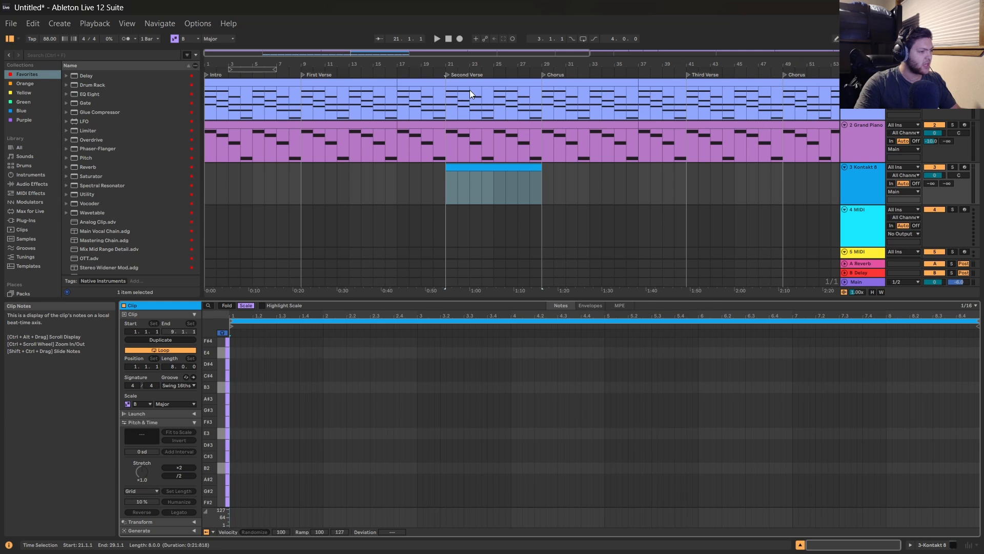
pyautogui.scroll(-3, 259, 143)
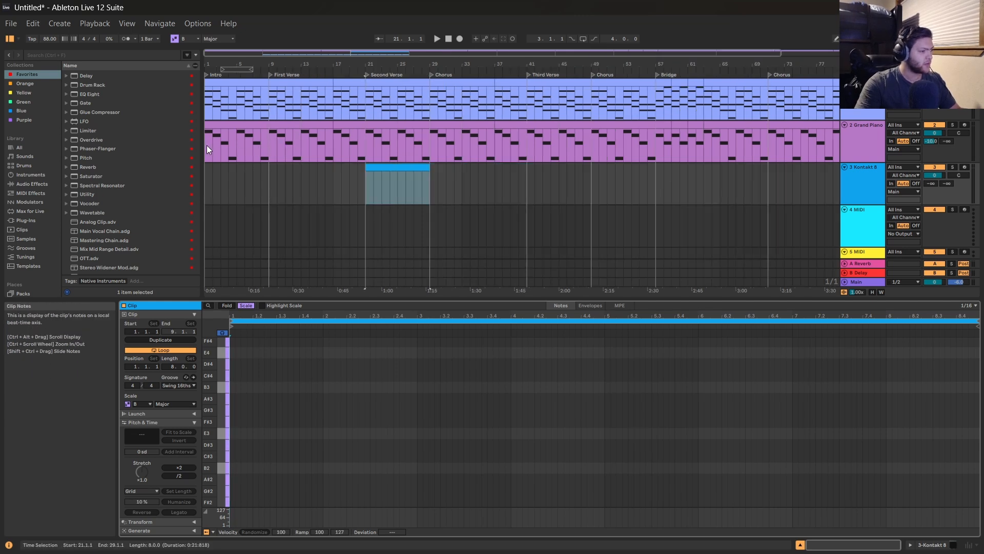
pyautogui.moveTo(206, 145); pyautogui.dragTo(513, 143)
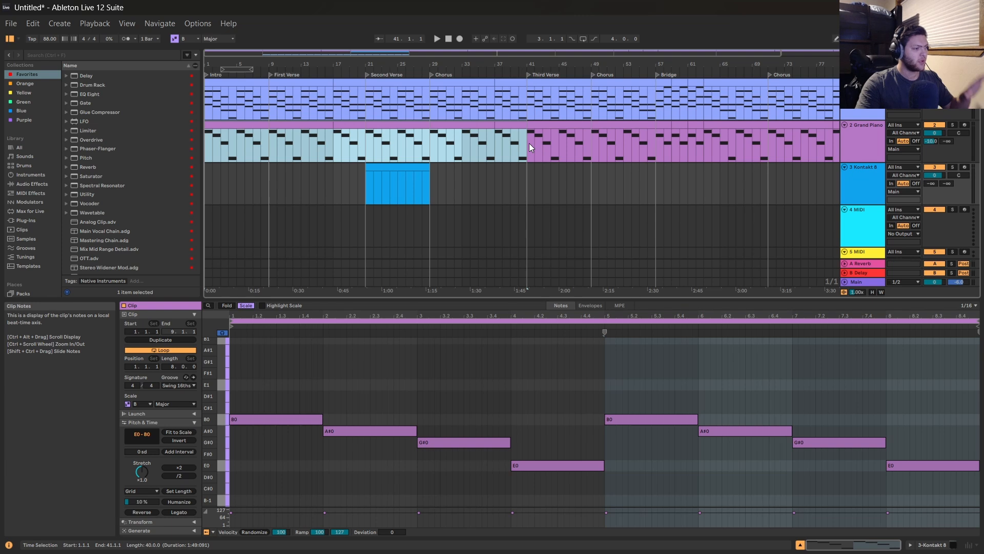
pyautogui.moveTo(529, 143); pyautogui.dragTo(528, 143)
pyautogui.scroll(-2, 528, 143)
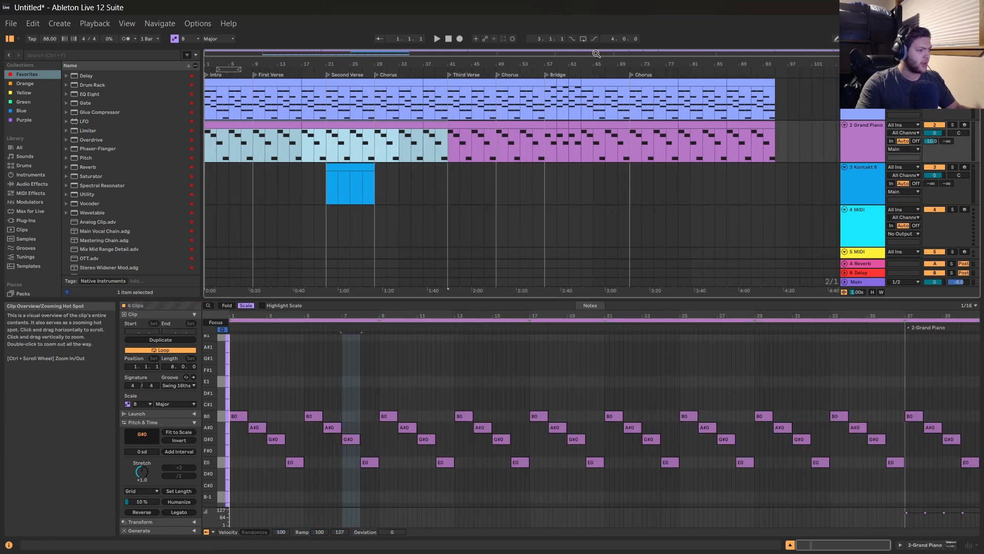
pyautogui.moveTo(447, 153); pyautogui.dragTo(460, 152)
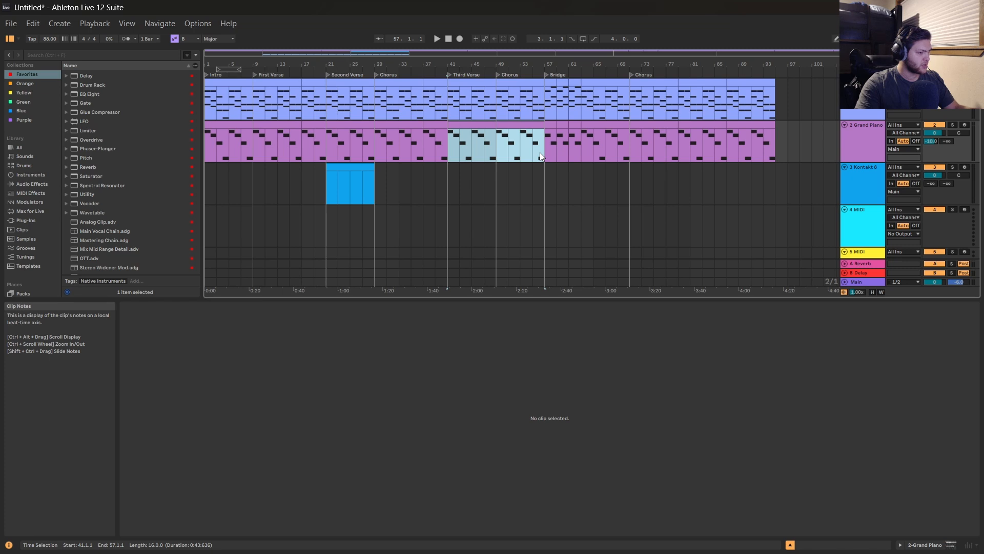
pyautogui.moveTo(542, 153); pyautogui.dragTo(786, 146)
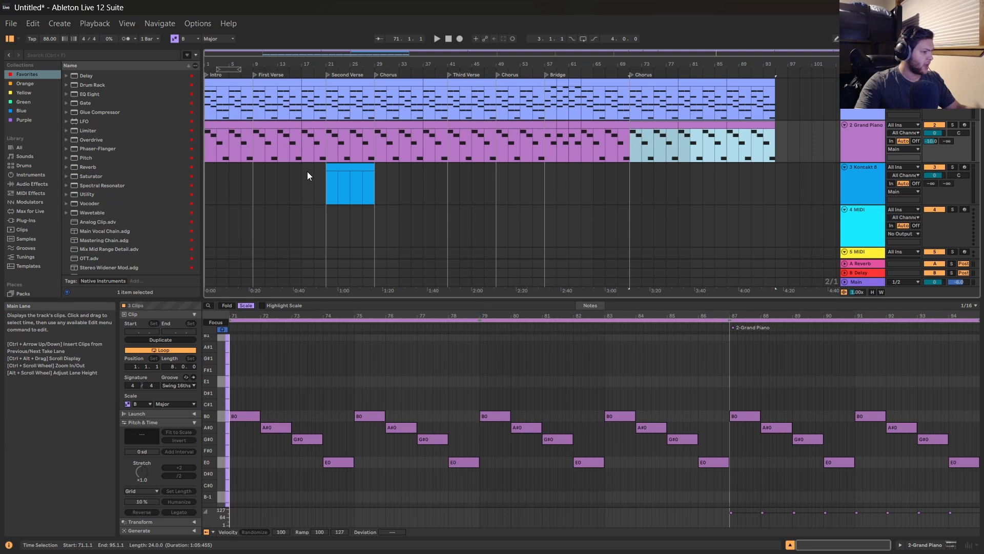
# Draw a one-bar B3 note at the start of the second verse's Kontakt clip.
pyautogui.click(332, 189)
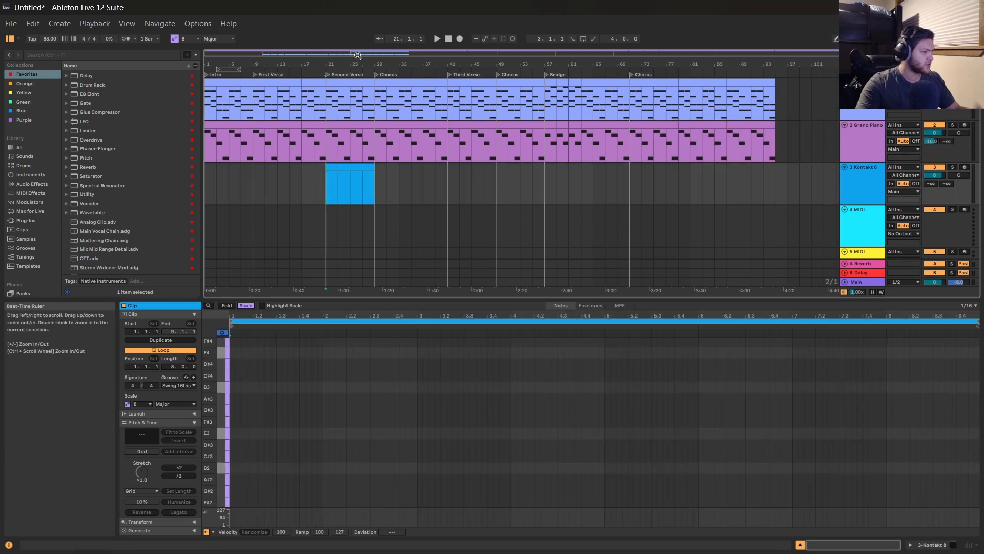
pyautogui.moveTo(358, 55); pyautogui.dragTo(323, 201)
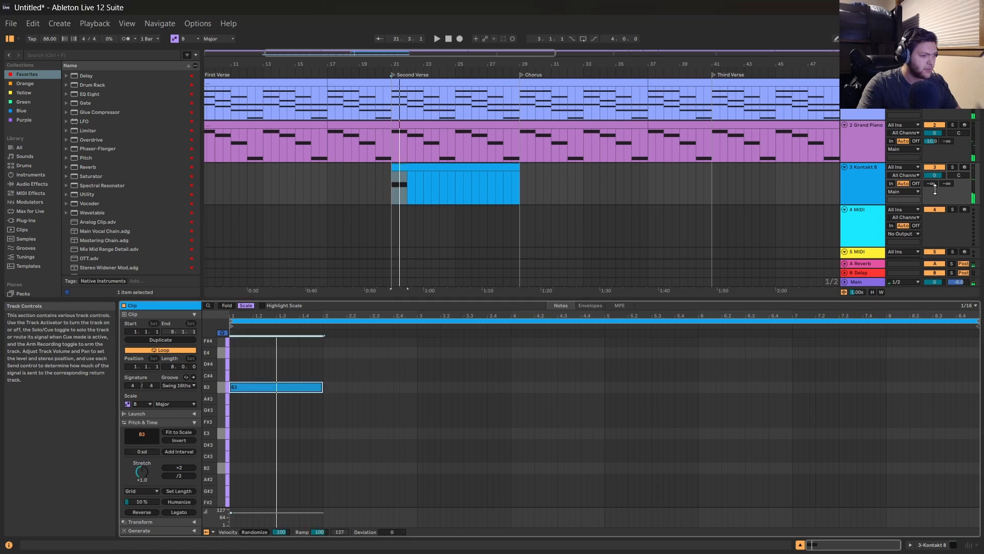
# Set the Kontakt track's reverb send to 0 dB and lower its volume to -10 dB.
pyautogui.moveTo(934, 184); pyautogui.dragTo(934, 133)
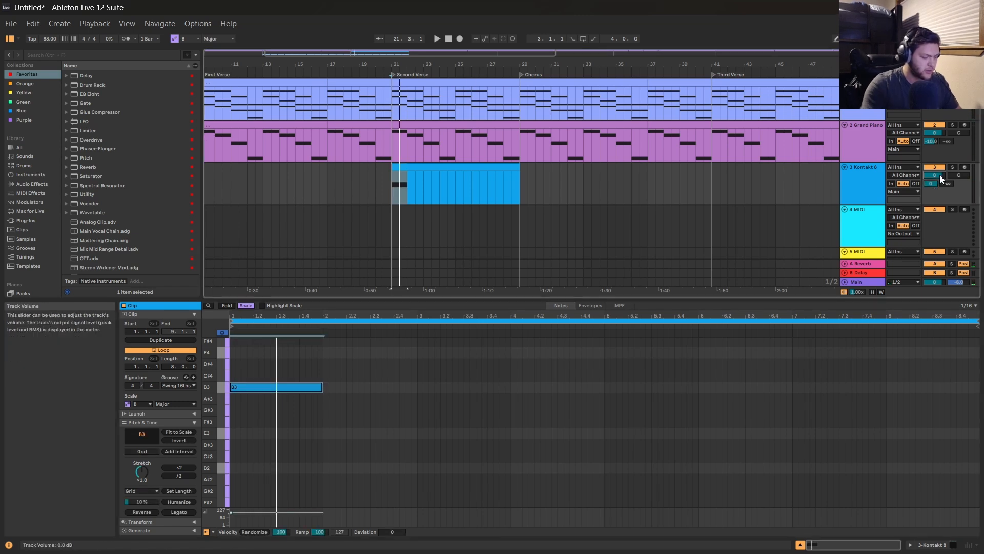
pyautogui.scroll(-2, 939, 174)
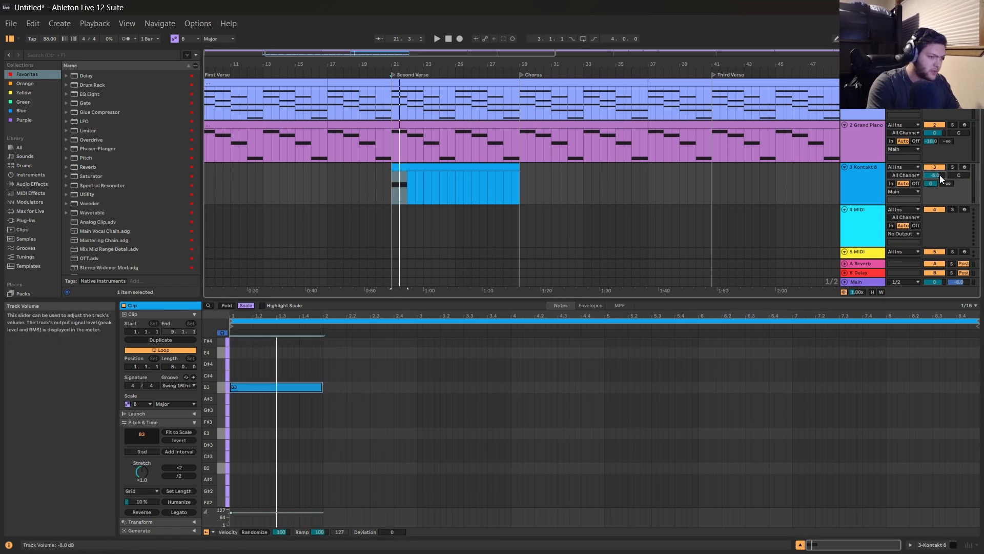
pyautogui.scroll(-2, 940, 174)
# Continue the Kontakt melody with C#4 in bar 2 ending in a one-beat E4, D#4 in bar 3 and E4 in bar 4.
pyautogui.doubleClick(407, 370)
pyautogui.press('space')
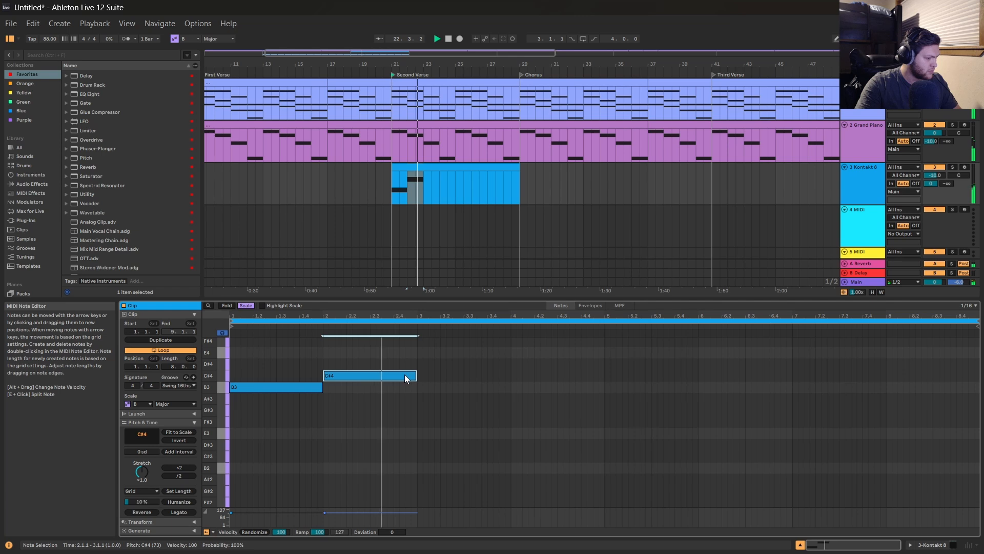
pyautogui.press('space')
pyautogui.moveTo(416, 377); pyautogui.dragTo(511, 368)
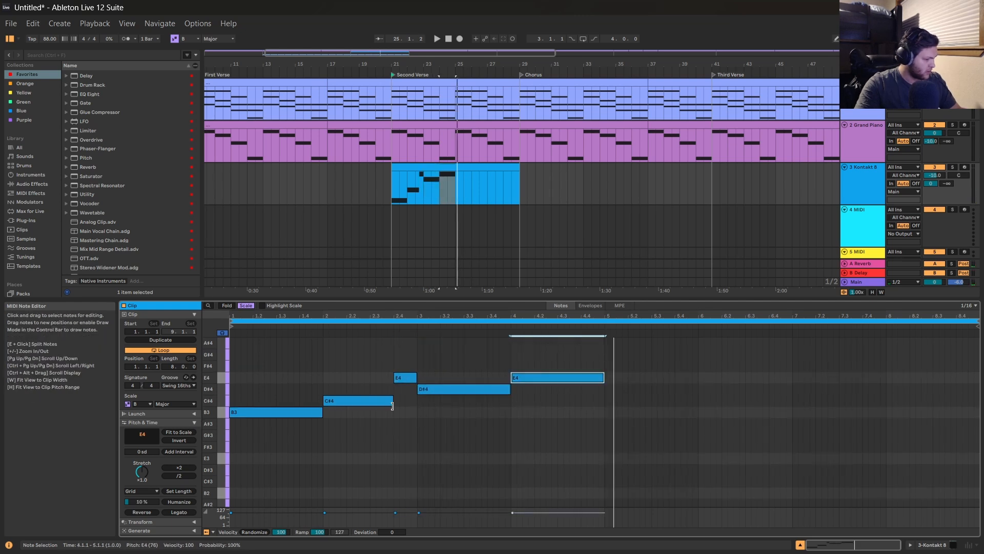
# Duplicate the four-bar melody into bars 5 to 8, and change bar 4 to B3 ending in a one-beat F#3.
pyautogui.moveTo(255, 352); pyautogui.dragTo(595, 442)
pyautogui.hotkey('ctrl', 'd')
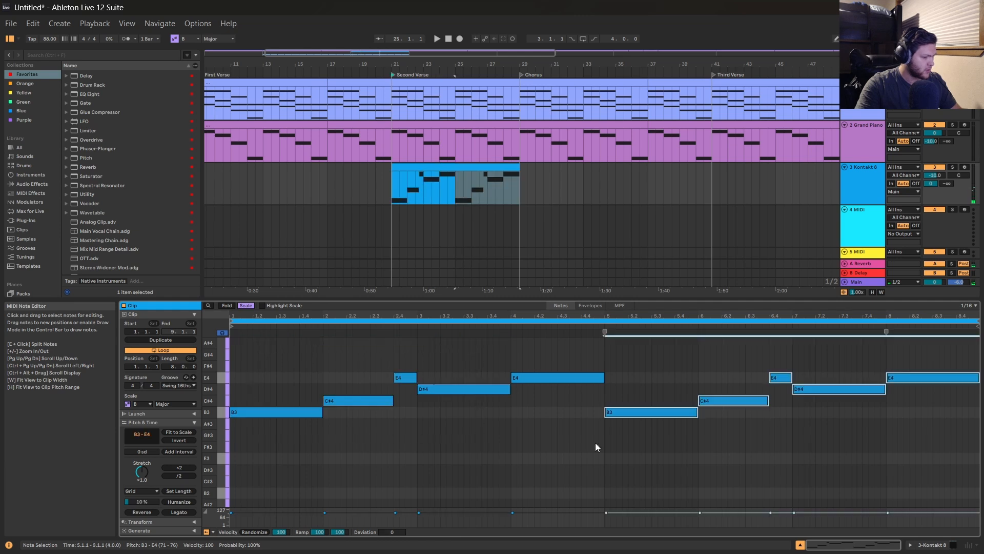
pyautogui.click(858, 398)
pyautogui.moveTo(906, 376); pyautogui.dragTo(906, 413)
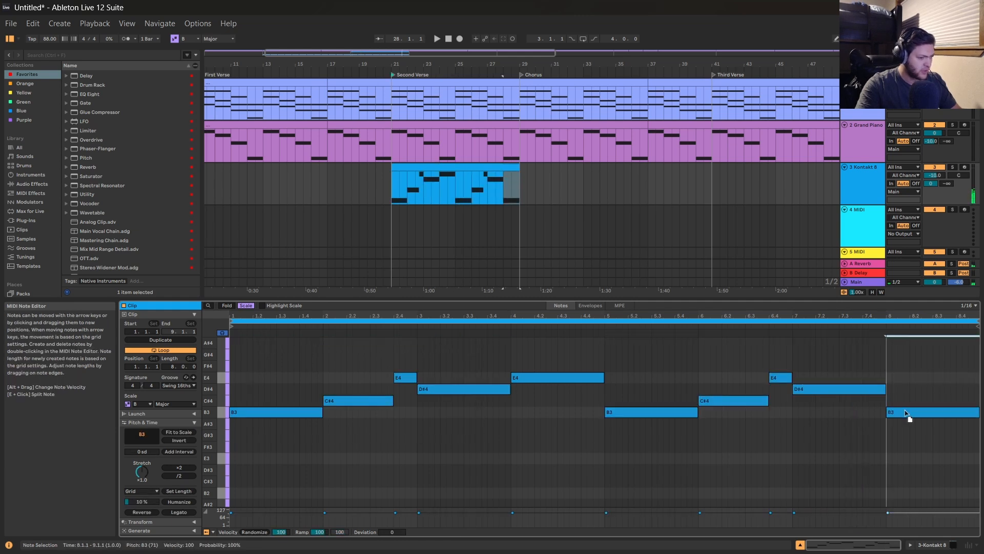
pyautogui.moveTo(594, 380); pyautogui.dragTo(585, 413)
pyautogui.moveTo(922, 413); pyautogui.dragTo(922, 378)
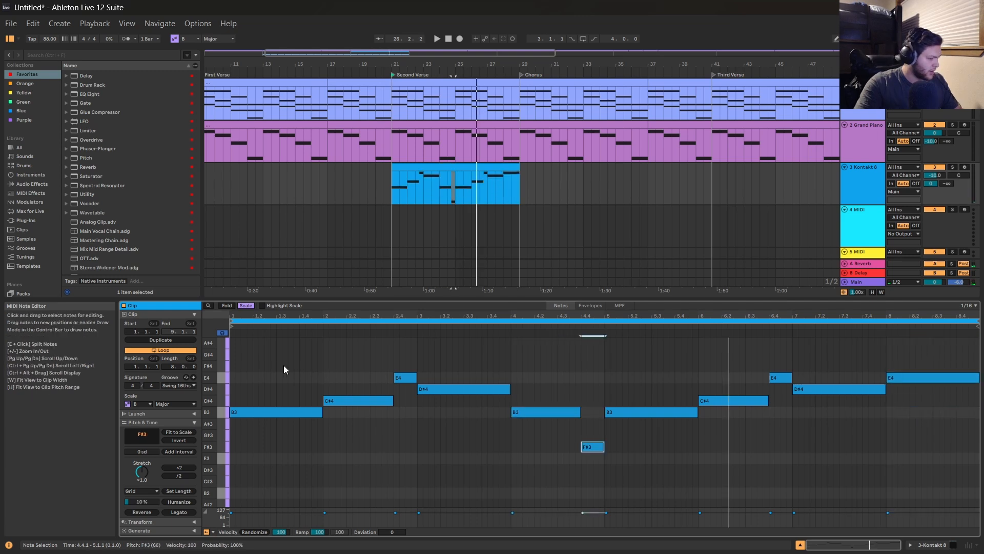
# Harmonize the melody by copying all notes two scale steps higher, raising the upper notes above both C#4 notes to F#4.
pyautogui.moveTo(275, 360); pyautogui.dragTo(915, 471)
pyautogui.moveTo(301, 410); pyautogui.dragTo(303, 391)
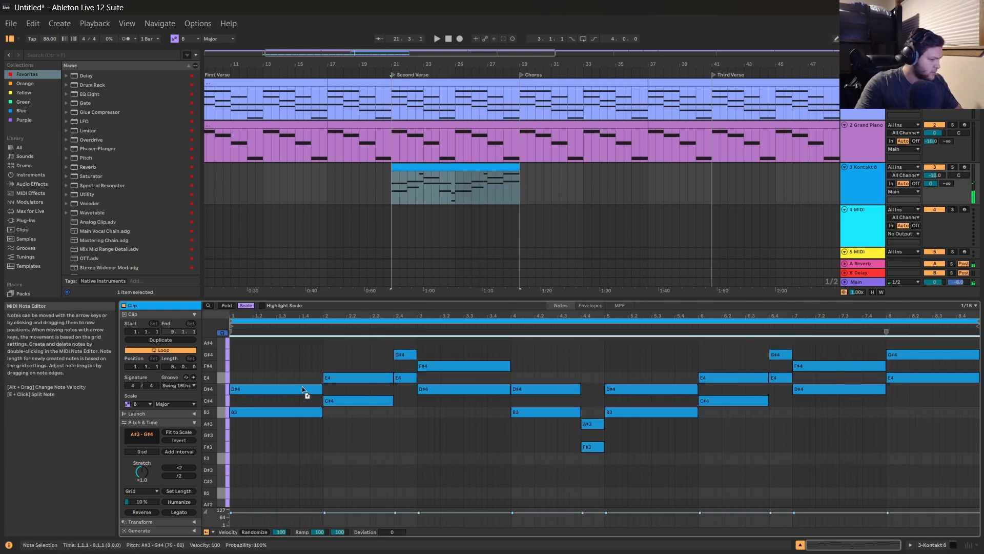
pyautogui.press('space')
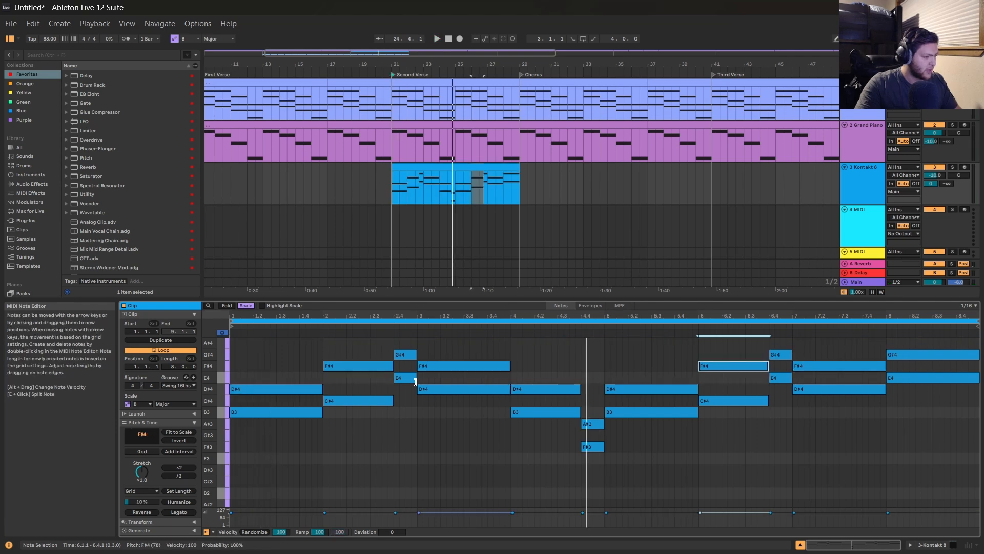
pyautogui.scroll(1, 317, 355)
# Set the velocity of all notes in the second verse's Kontakt clip to 60.
pyautogui.moveTo(250, 343)
pyautogui.mouseDown()
pyautogui.moveTo(508, 408)
pyautogui.moveTo(977, 474)
pyautogui.mouseUp()
pyautogui.moveTo(257, 512); pyautogui.dragTo(257, 517)
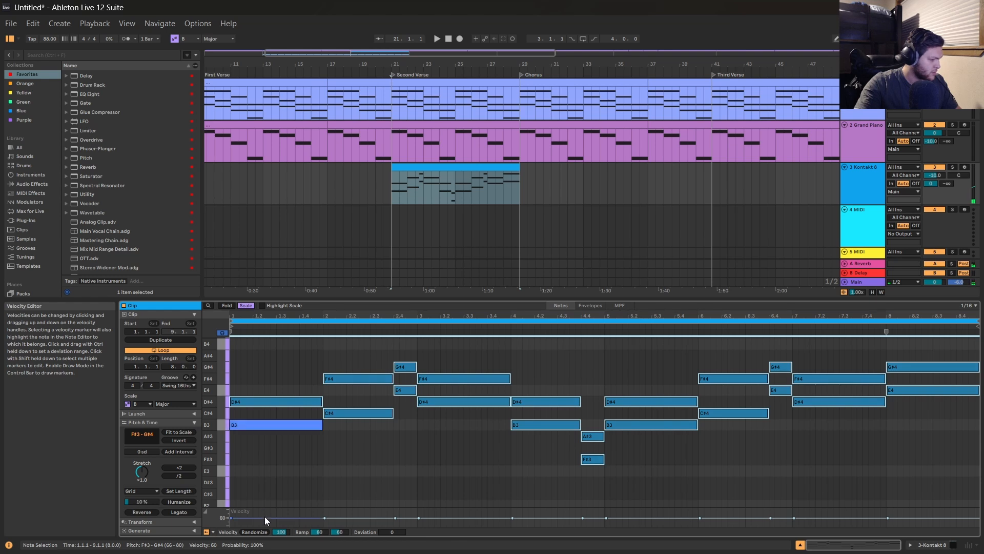
pyautogui.click(530, 193)
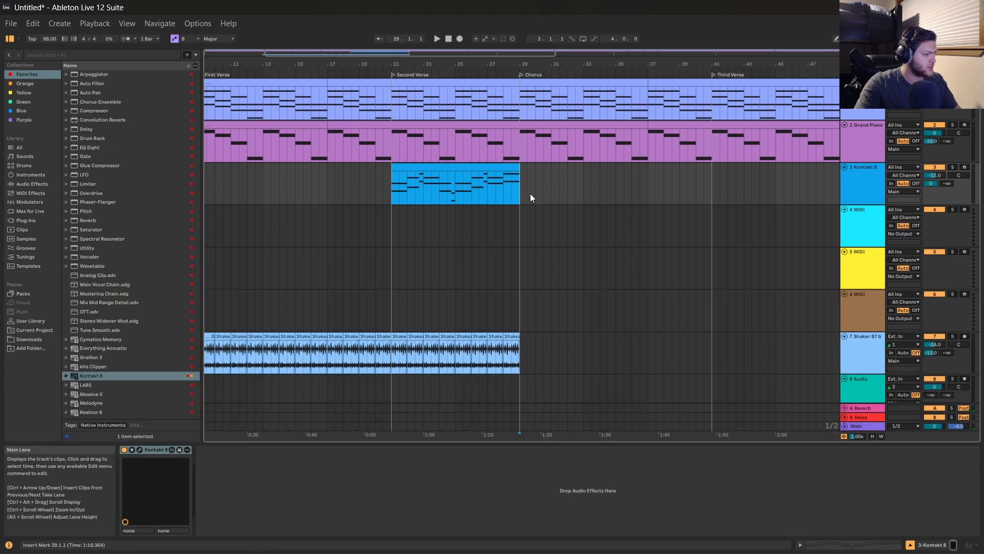
# Duplicate the second verse's Kontakt clip into the chorus at bar 29 and open the copy's notes.
pyautogui.click(522, 102)
pyautogui.moveTo(502, 54); pyautogui.dragTo(518, 57)
pyautogui.click(425, 166)
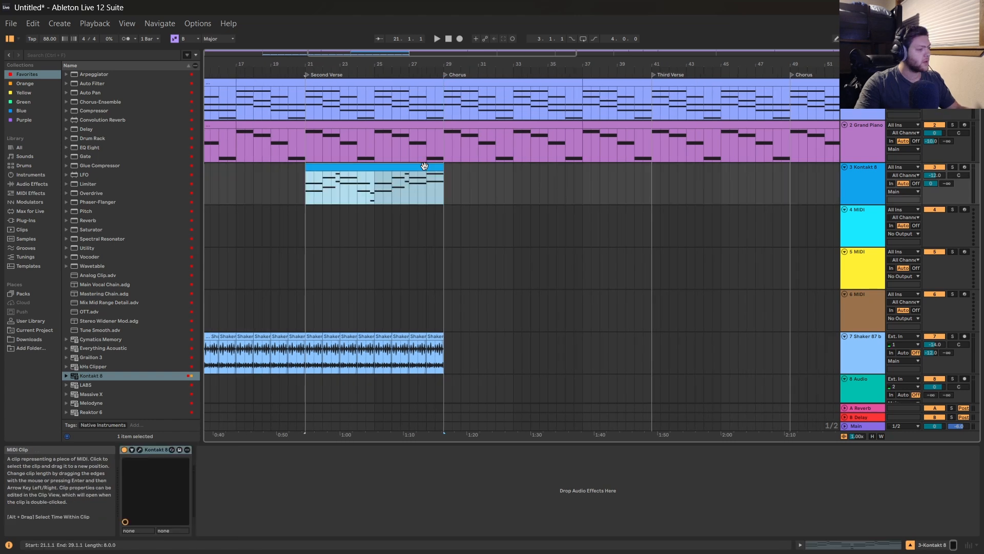
pyautogui.hotkey('ctrl', 'd')
pyautogui.hotkey('shift', 'Tab')
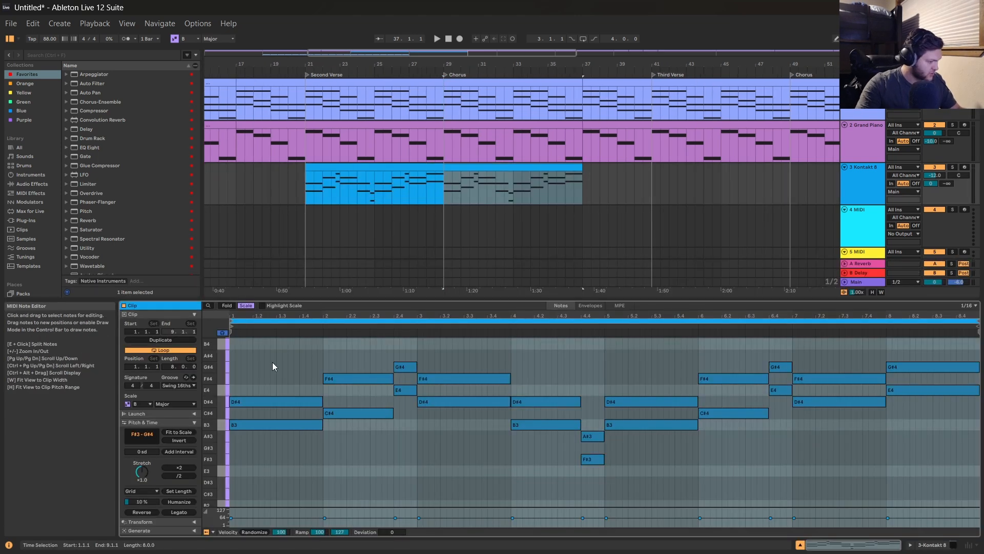
# Set the chorus Kontakt clip's note velocity to 85 and stack extra harmony notes on its melody.
pyautogui.moveTo(272, 362); pyautogui.dragTo(892, 464)
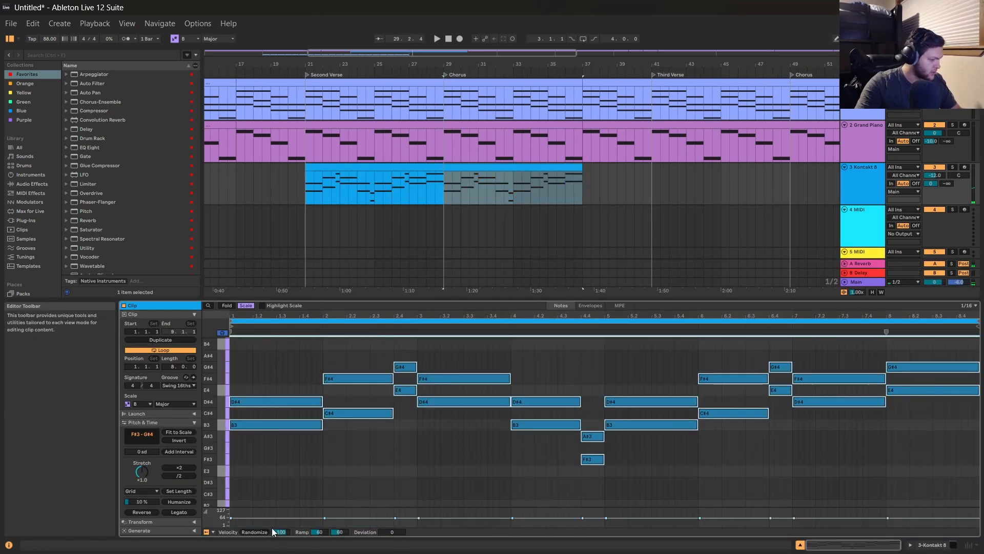
pyautogui.moveTo(272, 517); pyautogui.dragTo(271, 514)
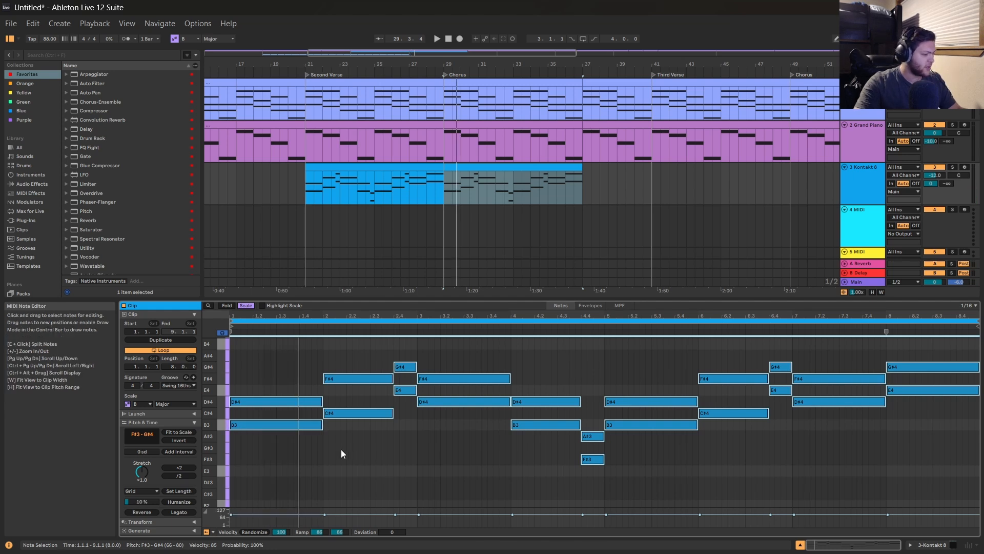
pyautogui.scroll(2, 340, 451)
pyautogui.scroll(-1, 329, 447)
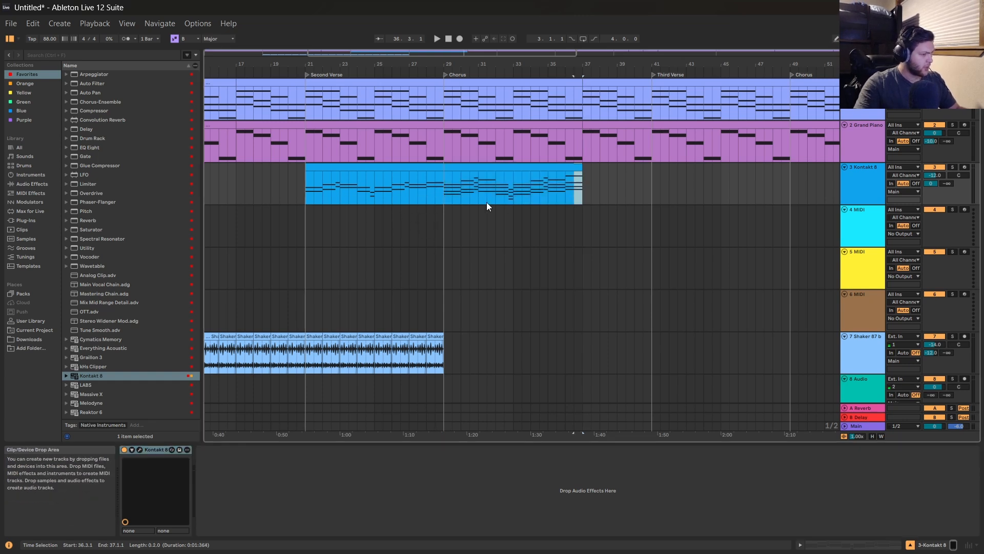
# Copy the chorus Kontakt part to fill bars 37 to 41.
pyautogui.moveTo(445, 192); pyautogui.dragTo(497, 193)
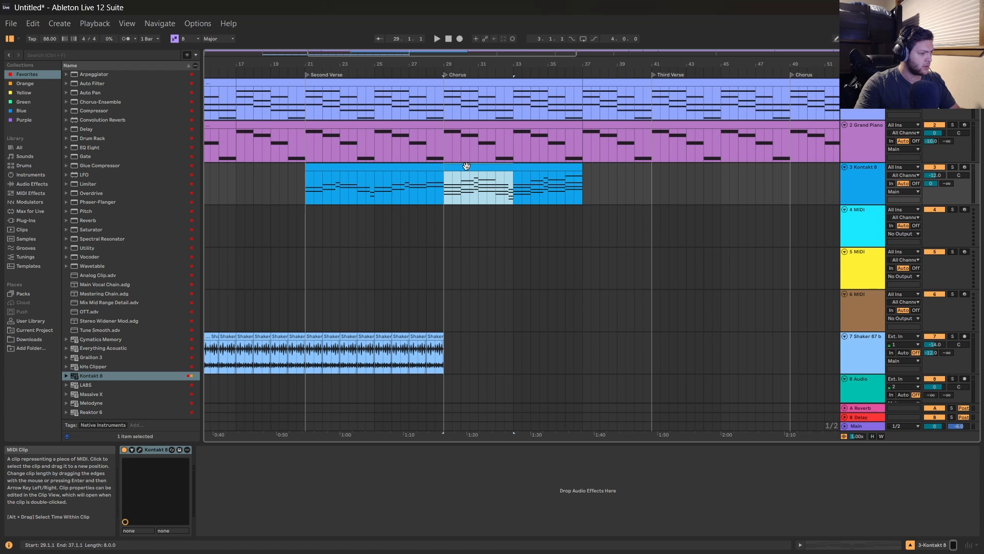
pyautogui.moveTo(466, 166); pyautogui.dragTo(608, 181)
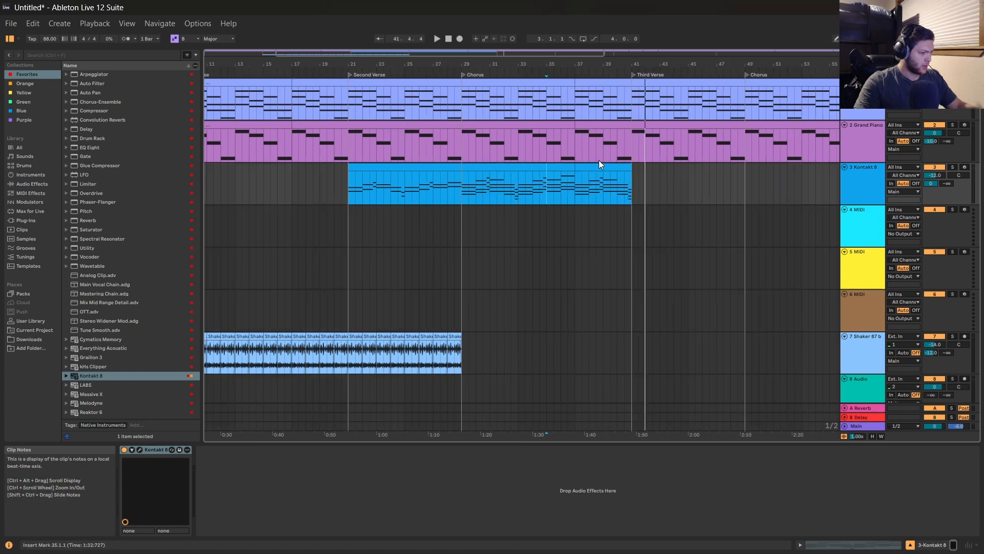
# In the Kontakt clip from bar 37, delete bar 4's last-beat chord and extend the preceding chord to the end of the bar.
pyautogui.doubleClick(601, 168)
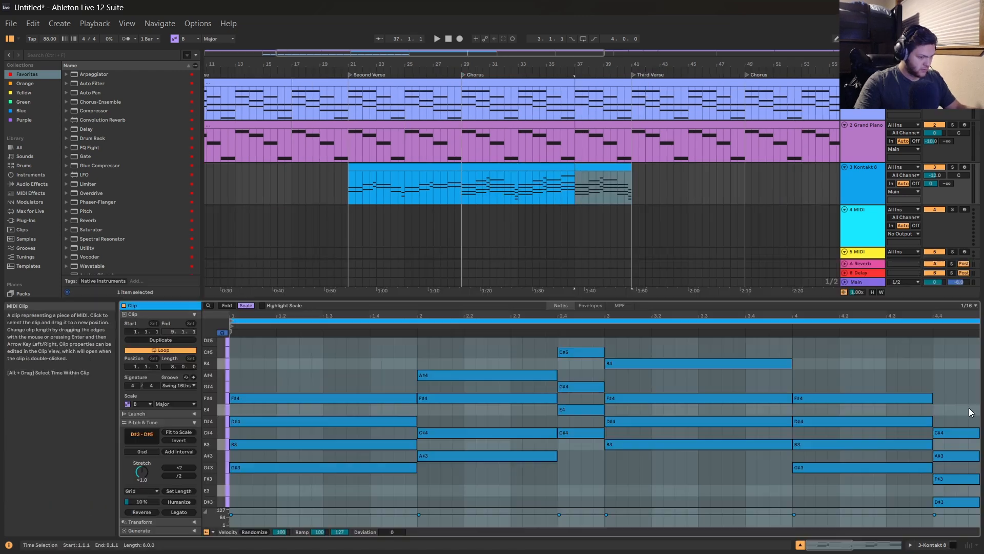
pyautogui.moveTo(968, 407); pyautogui.dragTo(951, 505)
pyautogui.scroll(-2, 945, 451)
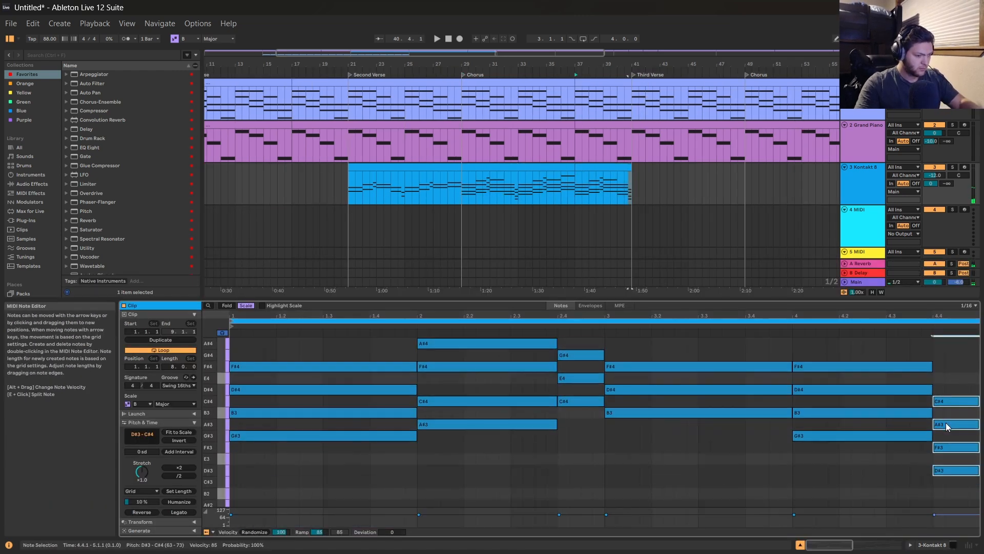
pyautogui.press('Delete')
pyautogui.hotkey('ctrl', 'z')
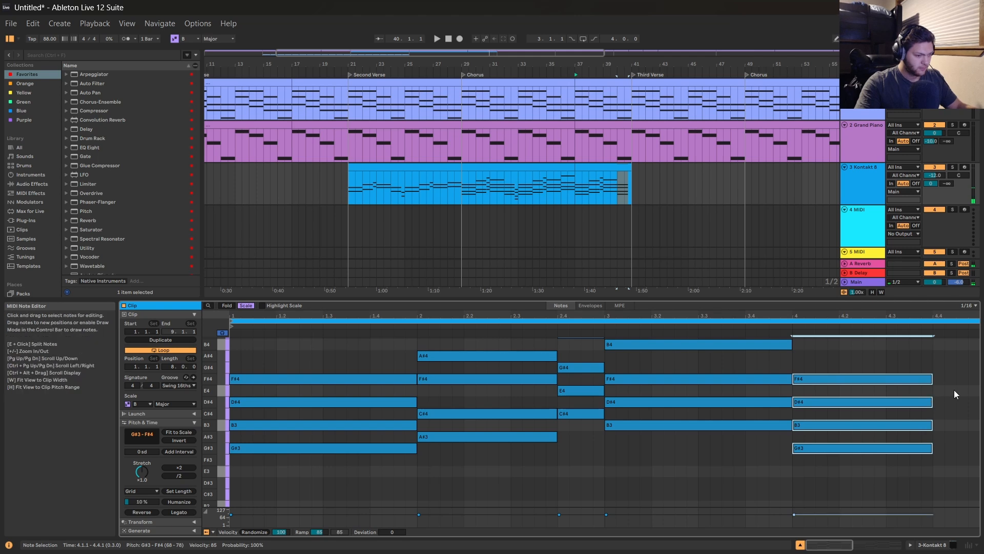
pyautogui.moveTo(931, 379); pyautogui.dragTo(969, 379)
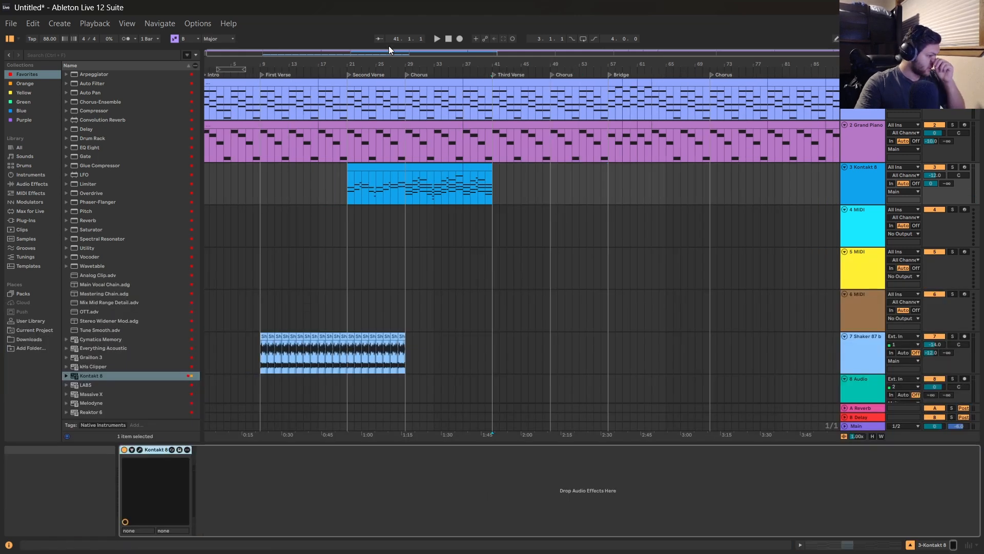
# Copy the second verse's Kontakt clip to the third verse, from bar 41 to 49.
pyautogui.moveTo(389, 50); pyautogui.dragTo(351, 126)
pyautogui.moveTo(320, 167); pyautogui.dragTo(565, 181)
pyautogui.click(616, 180)
# Add an Arpeggiator to the first Grand Piano track, with the insert mark at the chorus on bar 49.
pyautogui.click(617, 110)
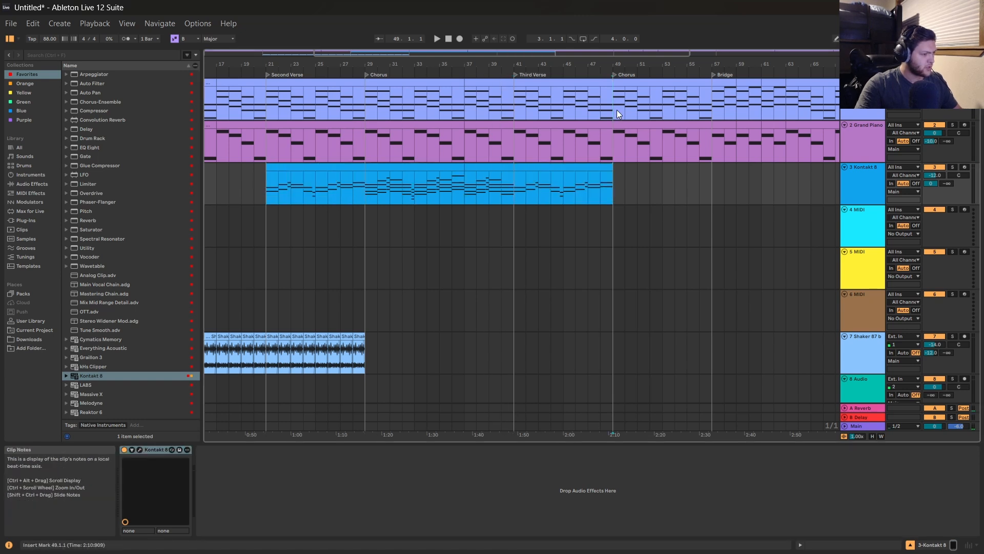
pyautogui.click(85, 75)
pyautogui.press('Return')
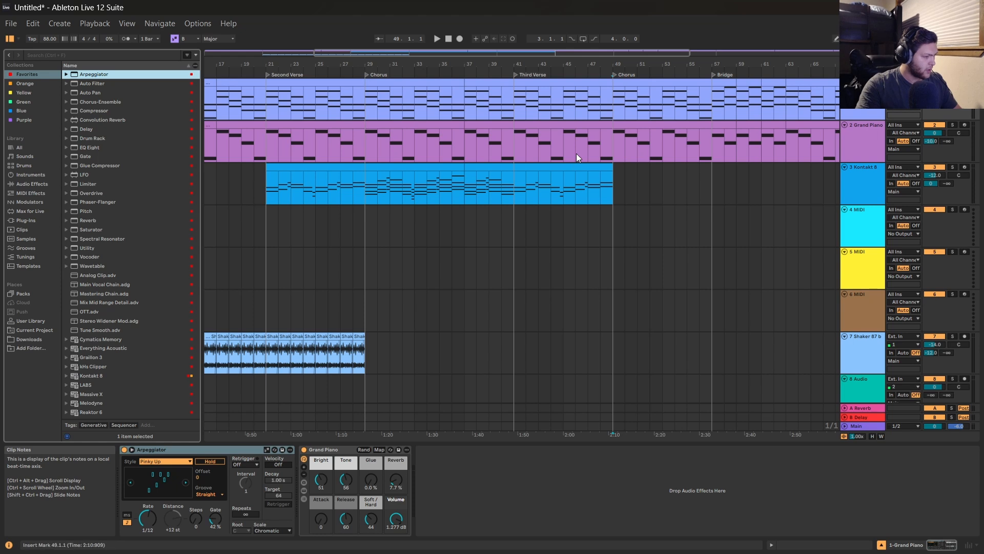
pyautogui.press('a')
pyautogui.click(128, 453)
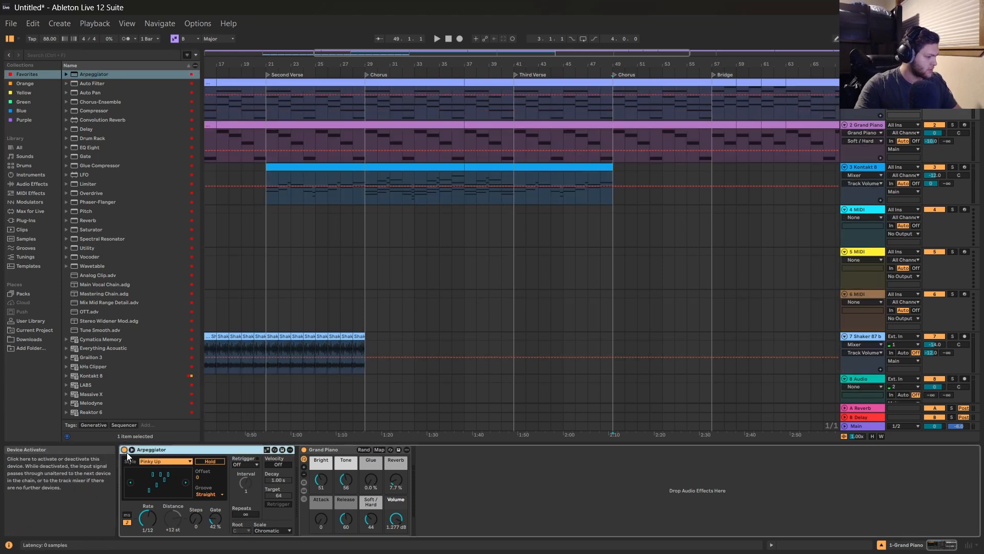
pyautogui.click(613, 96)
pyautogui.moveTo(613, 96); pyautogui.dragTo(617, 109)
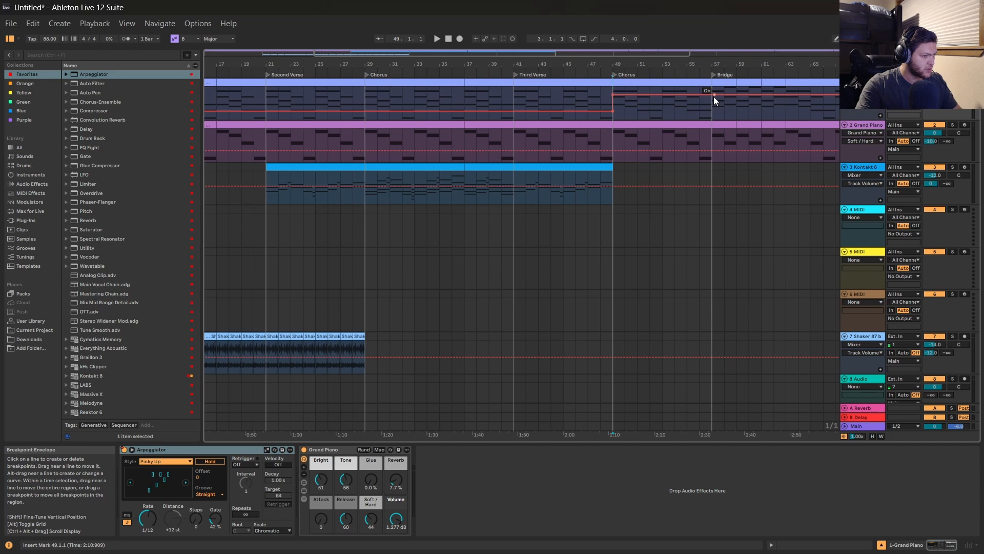
pyautogui.press('a')
# Play the chorus from bar 49 and set the Arpeggiator's rate to 1/16 and its gate to 77%.
pyautogui.press('space')
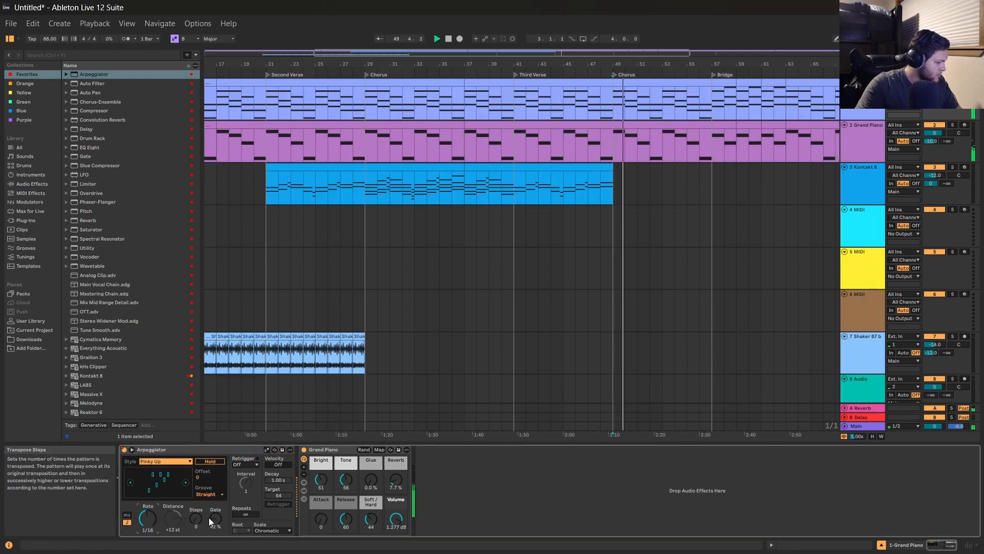
pyautogui.moveTo(216, 519); pyautogui.dragTo(196, 513)
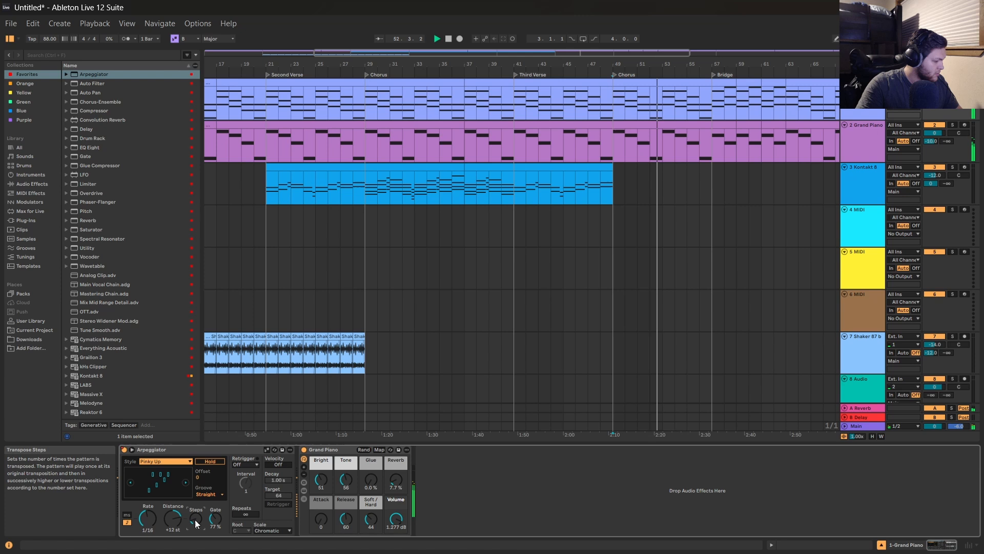
# Set the Arpeggiator's transpose steps to 2 and stop playback.
pyautogui.moveTo(195, 520); pyautogui.dragTo(195, 513)
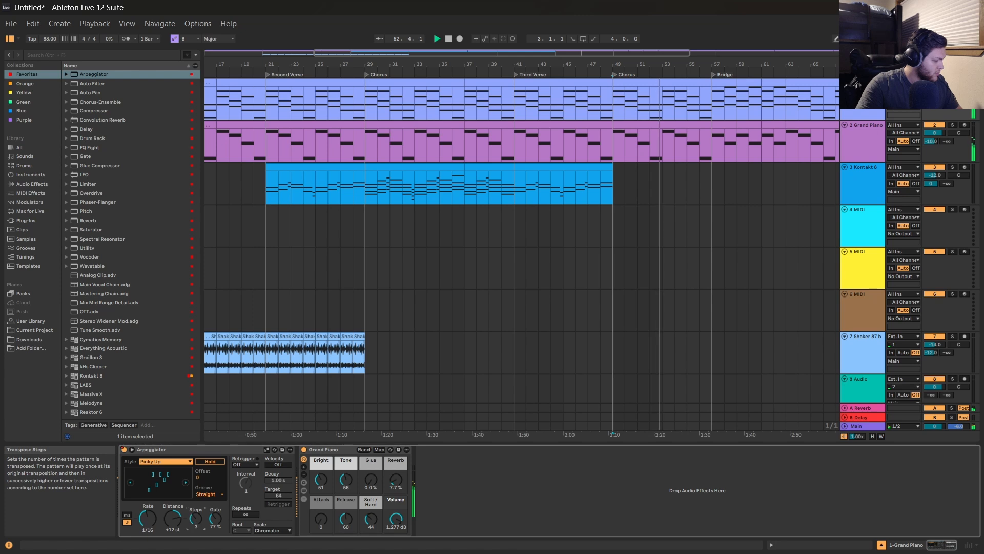
pyautogui.press('space')
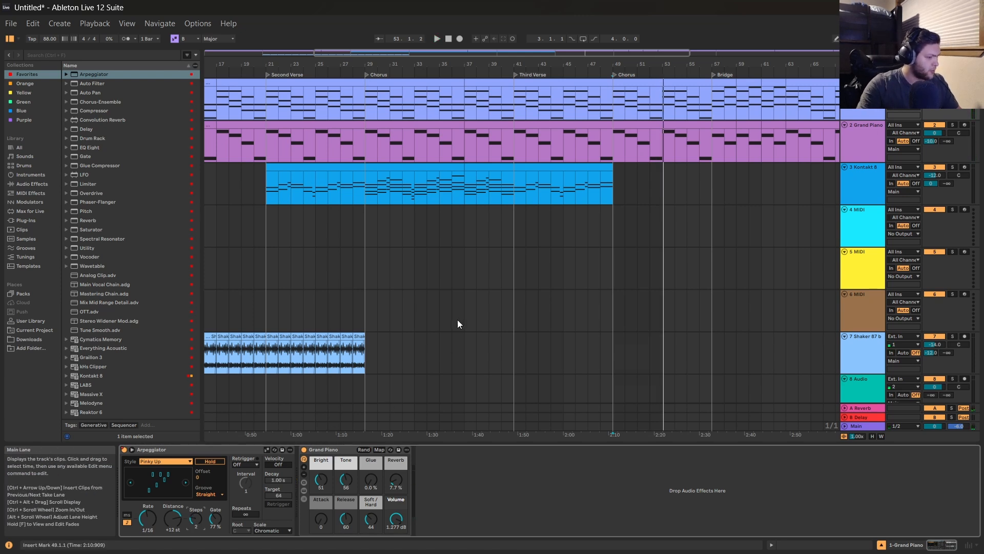
# Try copying the first Grand Piano's chorus clip to the Kontakt track at bar 49 and shifting all its notes up.
pyautogui.click(614, 190)
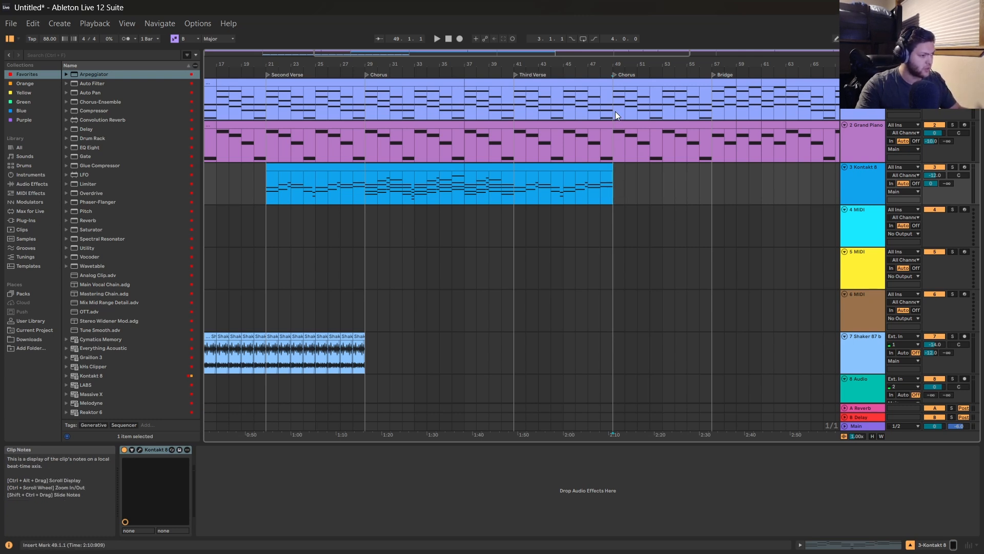
pyautogui.moveTo(619, 83); pyautogui.dragTo(630, 167)
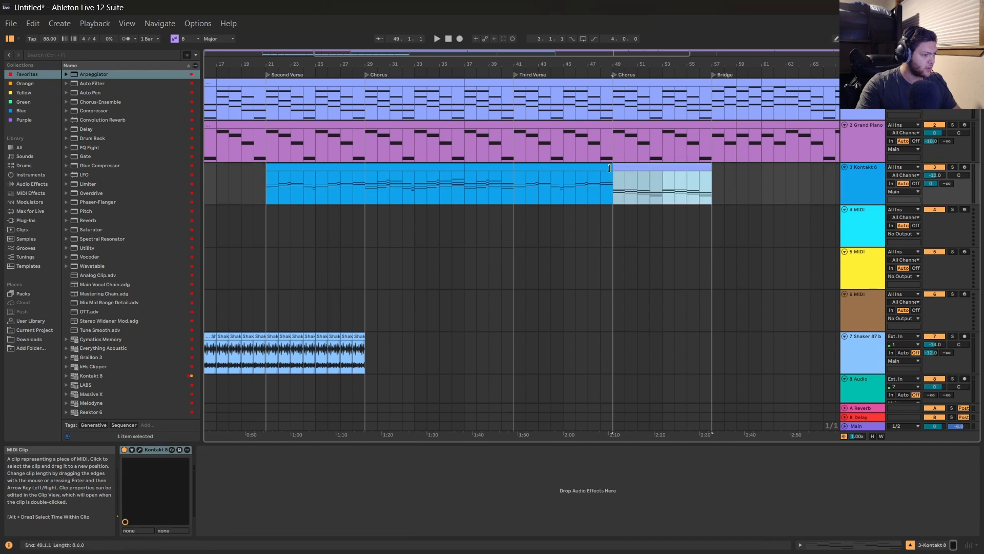
pyautogui.hotkey('shift', 'Tab')
pyautogui.moveTo(268, 357); pyautogui.dragTo(927, 492)
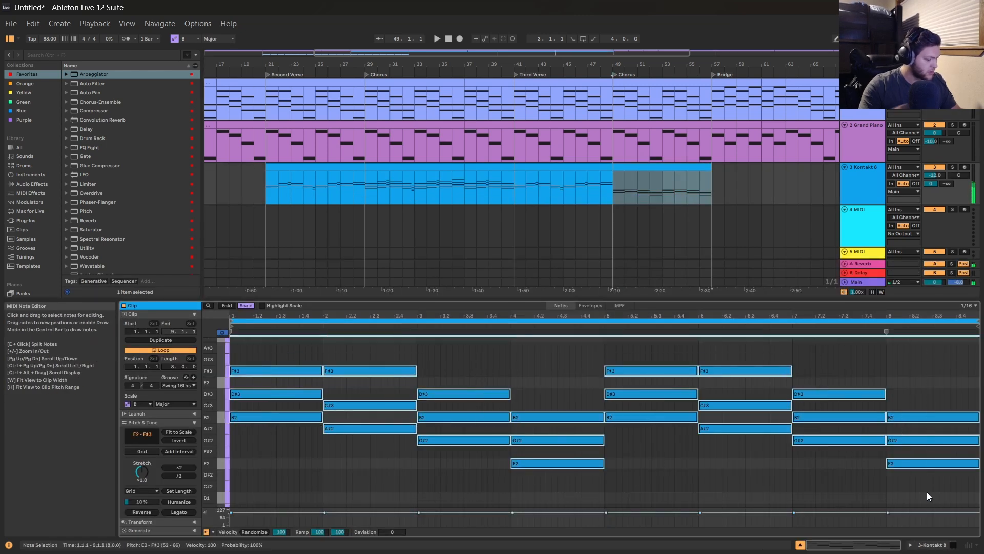
pyautogui.press('Up')
pyautogui.press('Up')
pyautogui.press('Up')
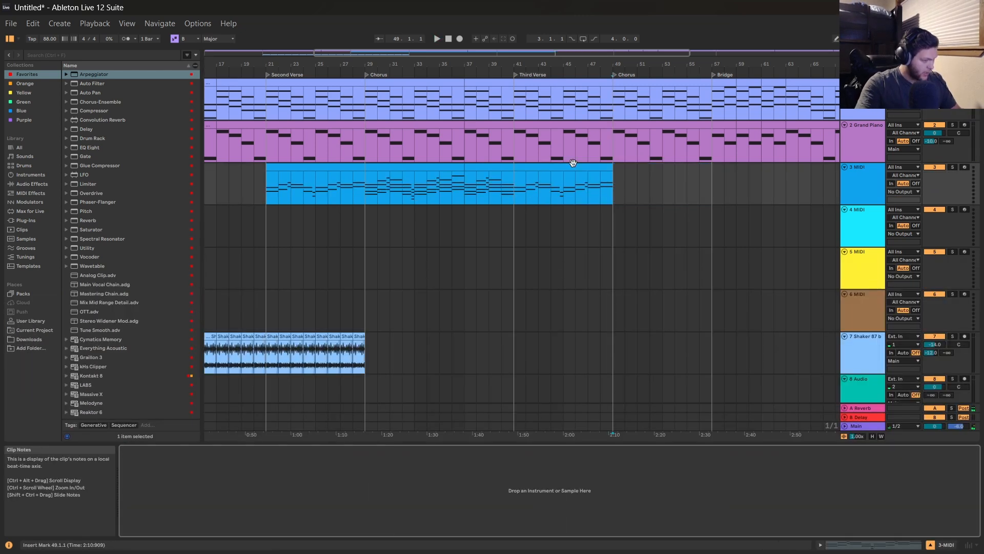
# Create a Kontakt clip from bar 49 to 57 and paste the piano's first four bars of chords into it, spanning E3 to F#4.
pyautogui.click(604, 211)
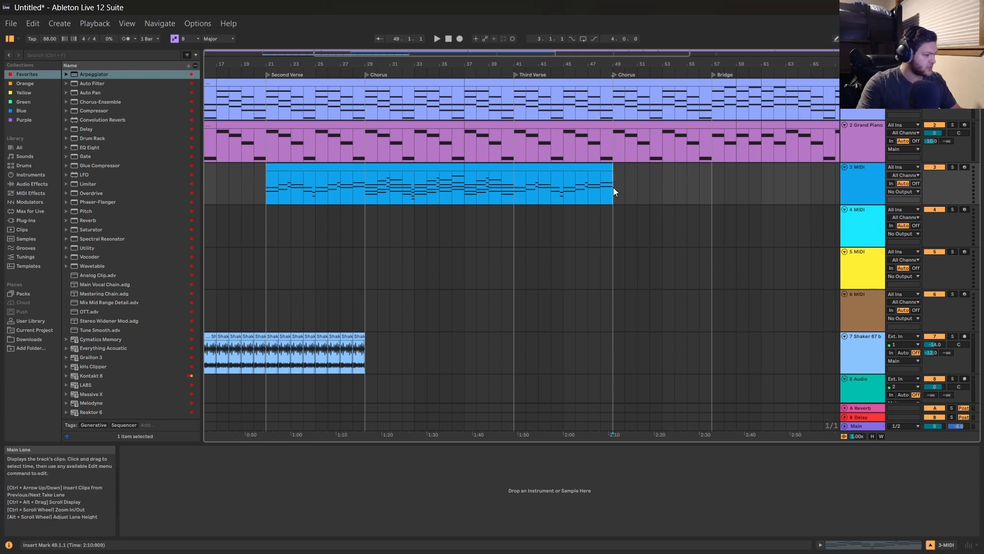
pyautogui.moveTo(617, 186); pyautogui.dragTo(711, 192)
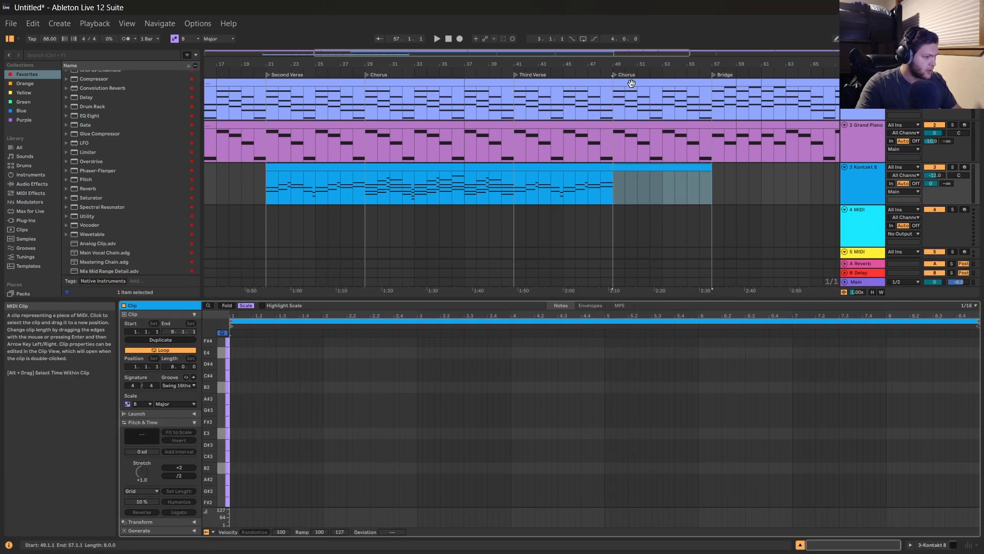
pyautogui.press('Up')
pyautogui.press('Up')
pyautogui.hotkey('ctrl', 'c')
pyautogui.press('Down')
pyautogui.press('Down')
pyautogui.hotkey('ctrl', 'v')
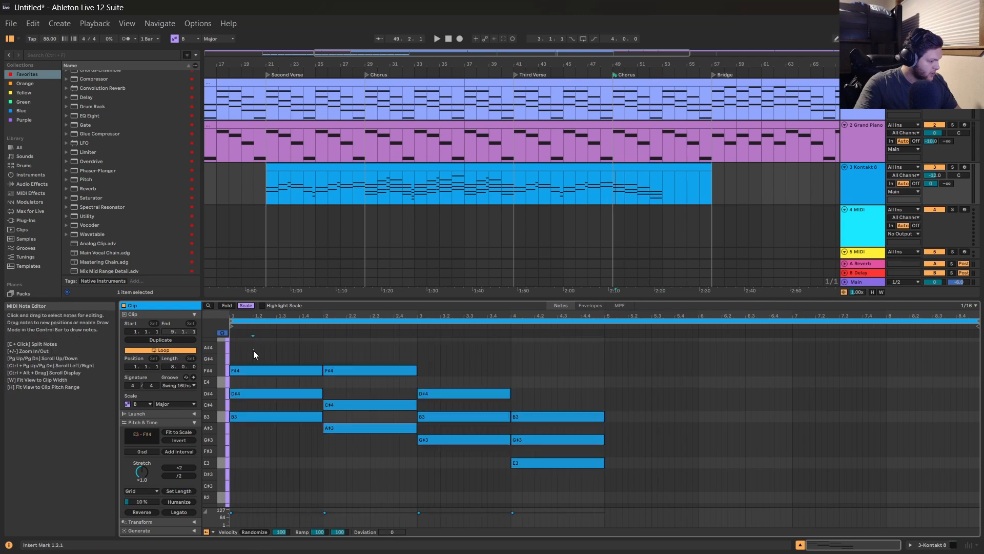
# Duplicate the Kontakt chords one octave higher and remove the two topmost F#5 notes.
pyautogui.scroll(2, 271, 390)
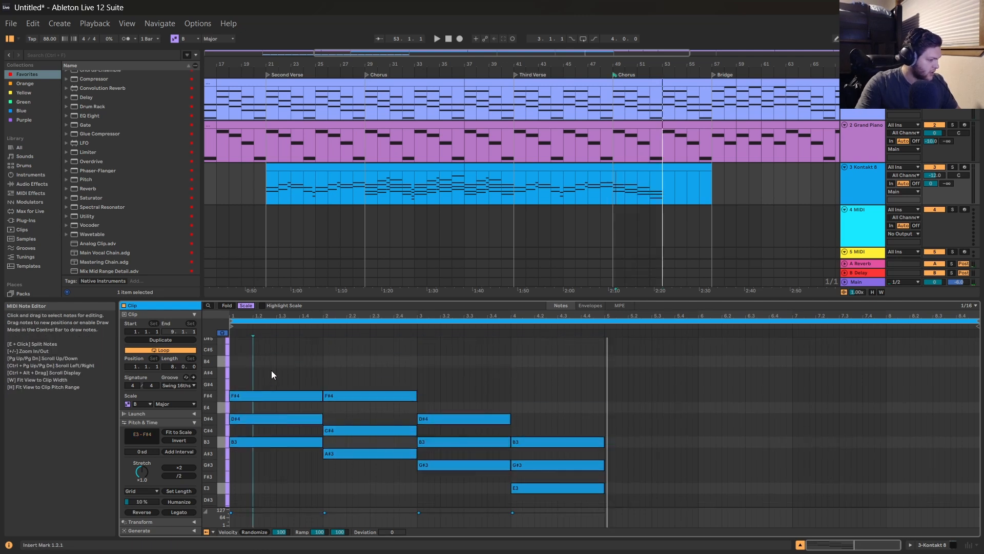
pyautogui.hotkey('ctrl', 'a')
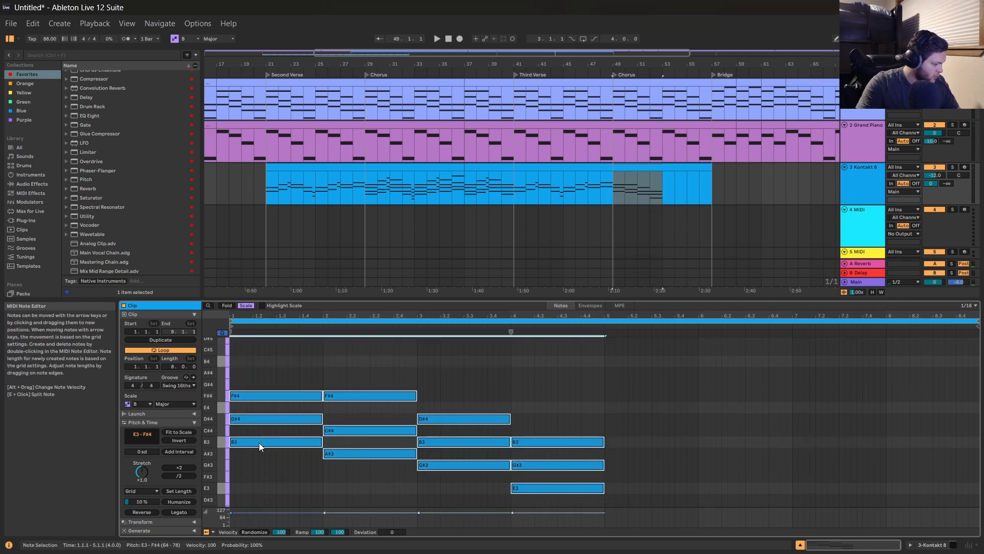
pyautogui.moveTo(259, 442); pyautogui.dragTo(423, 374)
pyautogui.scroll(3, 260, 366)
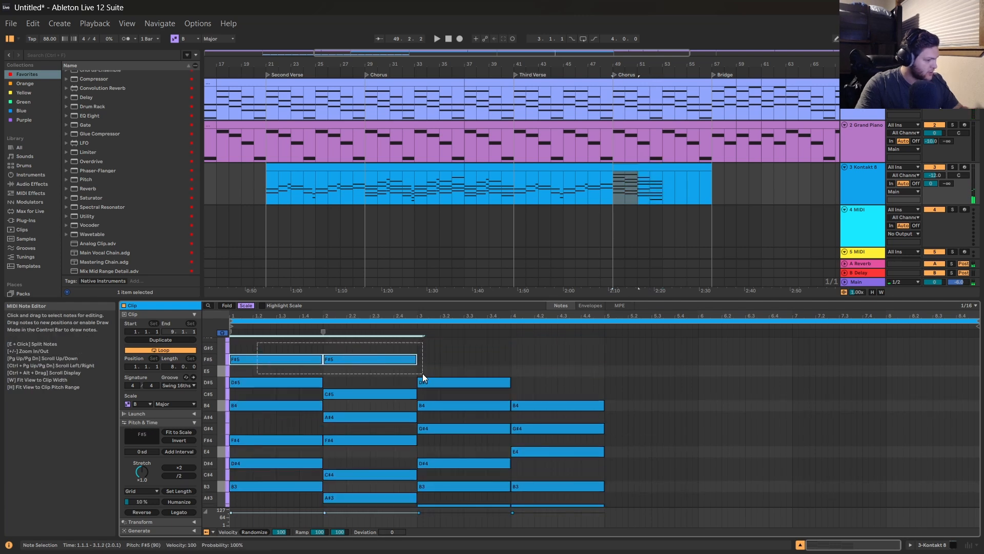
pyautogui.click(327, 410)
pyautogui.scroll(-5, 327, 410)
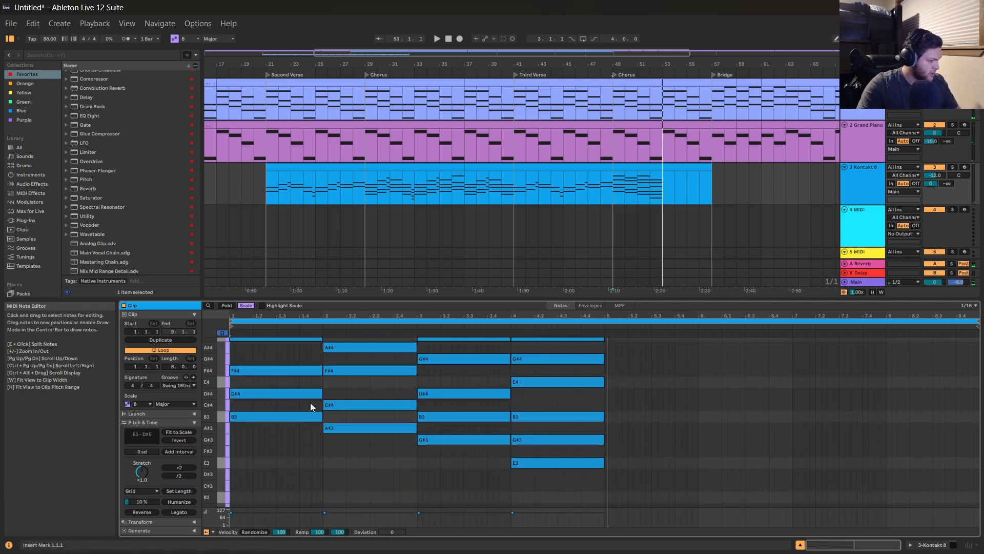
# Duplicate the Kontakt chords one octave below the original notes.
pyautogui.hotkey('ctrl', 'a')
pyautogui.scroll(-2, 308, 387)
pyautogui.moveTo(288, 387); pyautogui.dragTo(287, 465)
pyautogui.scroll(-3, 537, 463)
pyautogui.press('space')
# Delete the Kontakt notes below A#2 in the third and fourth chords, and repeat the four-bar pattern up to bar 57.
pyautogui.moveTo(543, 489); pyautogui.dragTo(479, 446)
pyautogui.press('Delete')
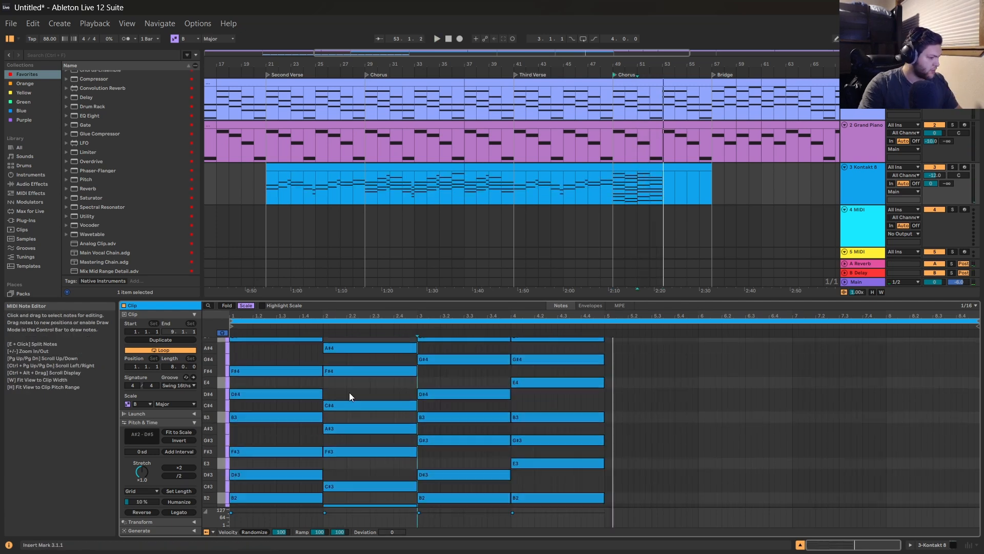
pyautogui.scroll(-1, 349, 396)
pyautogui.moveTo(208, 413); pyautogui.dragTo(194, 413)
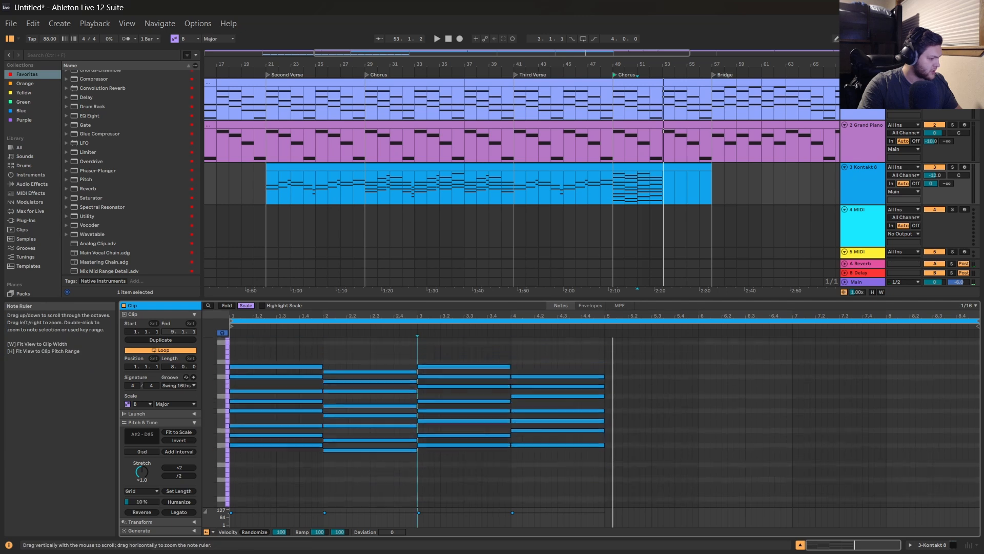
# Create an empty MIDI clip on track 4 from bar 49 to 57 and load the B Bass preset on that track.
pyautogui.moveTo(614, 229); pyautogui.dragTo(714, 238)
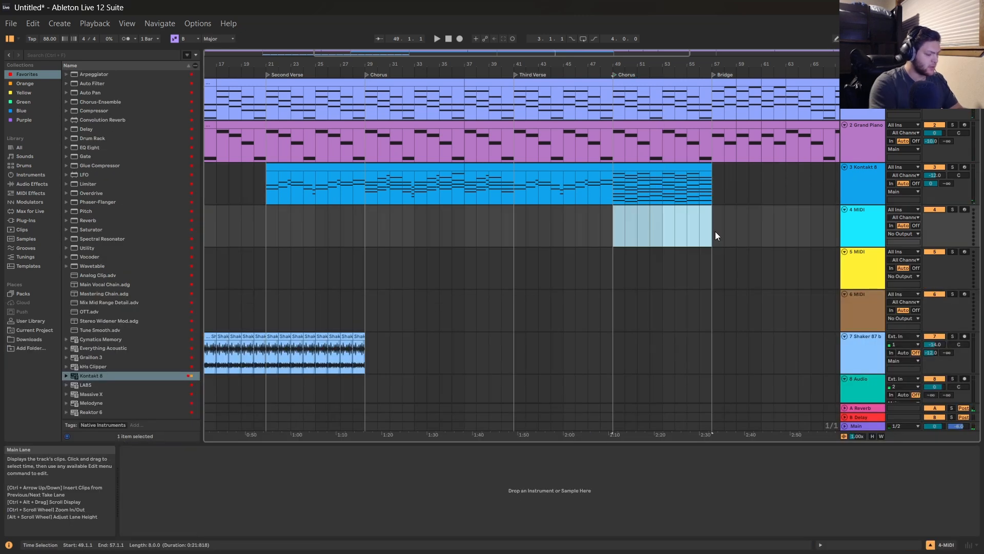
pyautogui.hotkey('ctrl', 'shift', 'm')
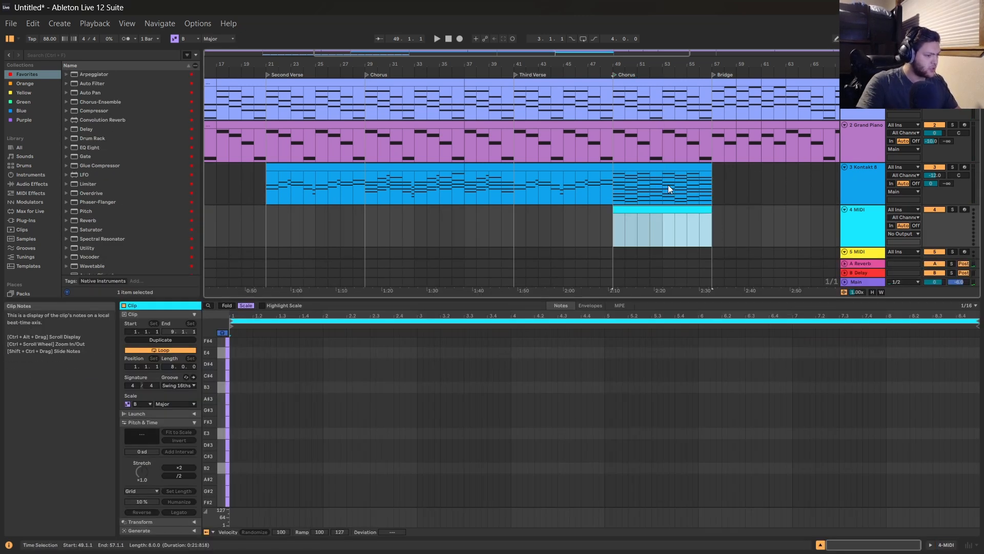
pyautogui.hotkey('shift', 'Tab')
pyautogui.click(24, 84)
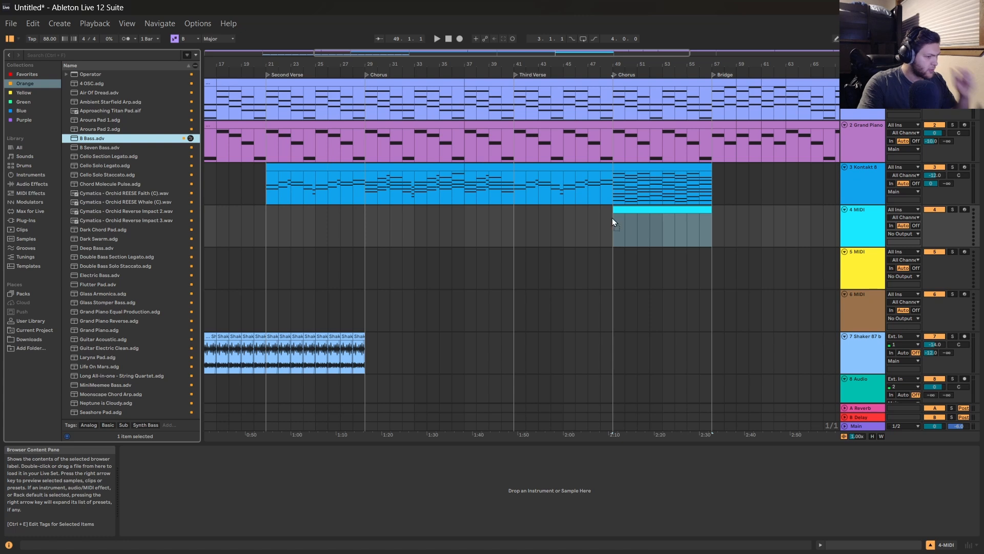
pyautogui.moveTo(664, 241); pyautogui.dragTo(663, 241)
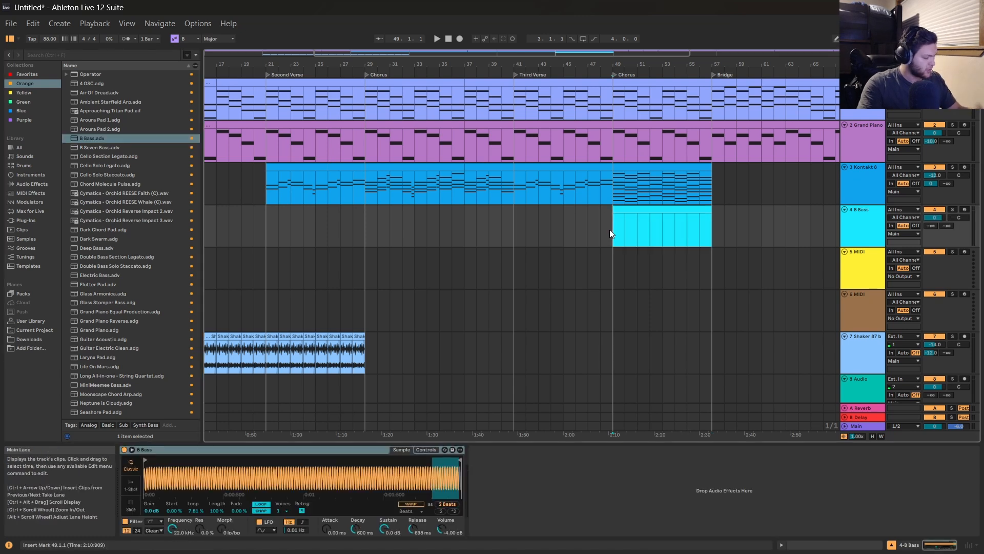
# Copy four bars of the second Grand Piano's bass notes into the B Bass clip and duplicate them to fill its eight bars.
pyautogui.doubleClick(628, 125)
pyautogui.moveTo(294, 380); pyautogui.dragTo(554, 509)
pyautogui.scroll(-5, 278, 402)
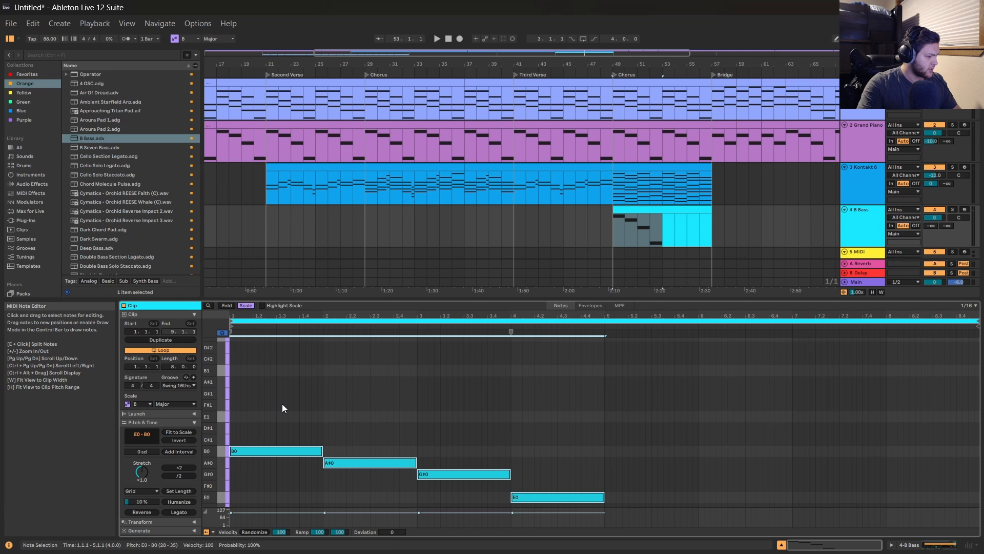
pyautogui.hotkey('ctrl', 'd')
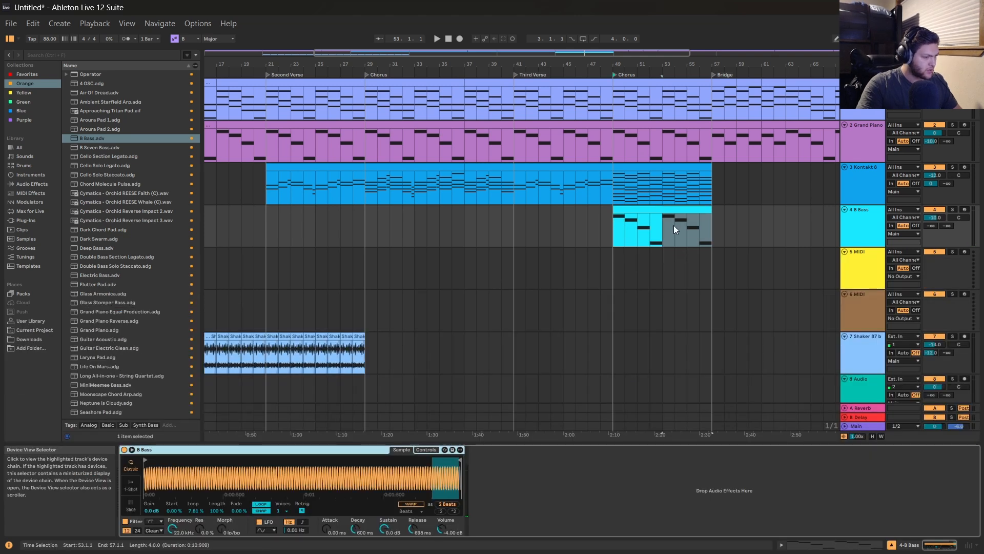
# Copy the B Bass part to track 5 for bars 49 to 57, with its own B Bass instrument, and play the chorus.
pyautogui.moveTo(673, 226); pyautogui.dragTo(659, 272)
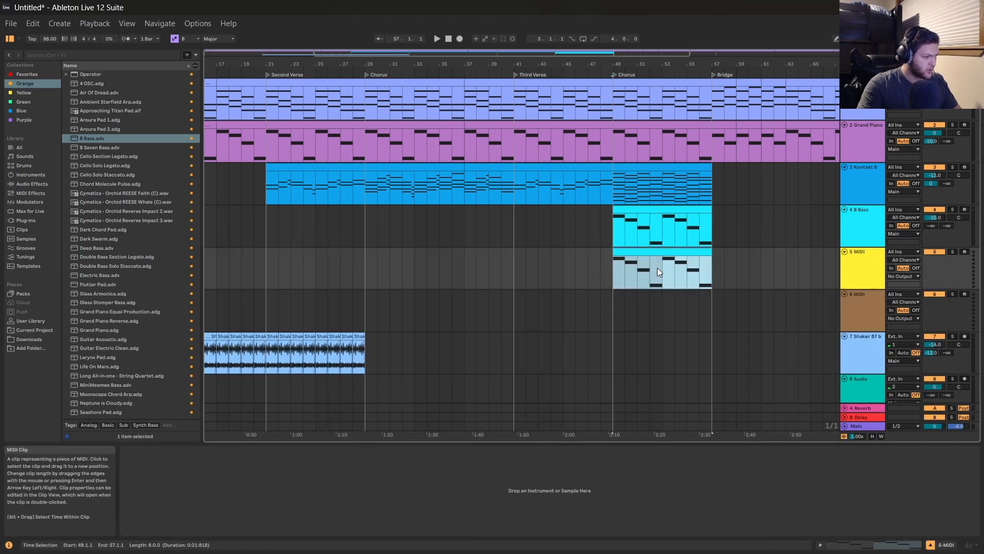
pyautogui.press('space')
pyautogui.click(875, 392)
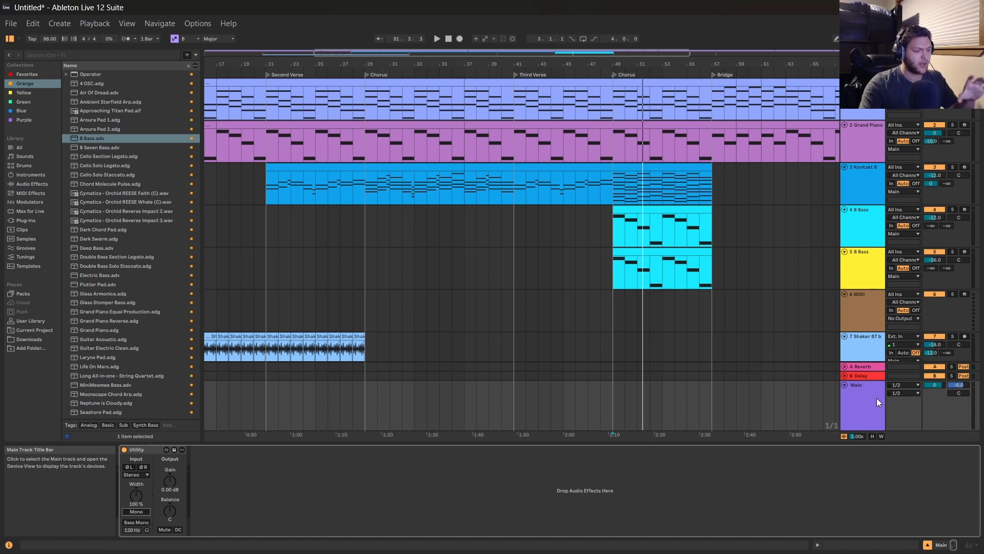
pyautogui.click(849, 387)
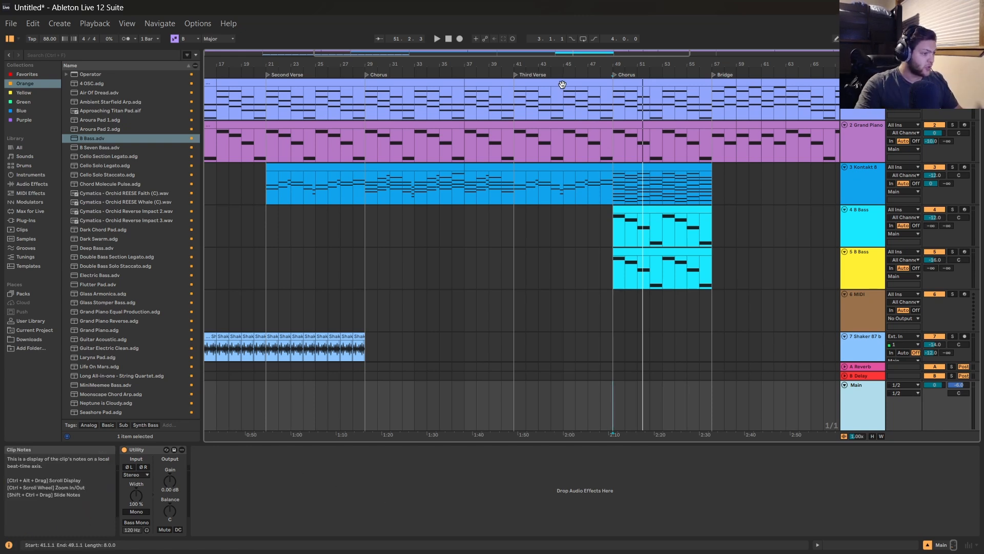
# Lower the velocity of the second Grand Piano's A#0 and G#0 notes in bars 57 to 59 of the bridge.
pyautogui.moveTo(520, 50); pyautogui.dragTo(629, 51)
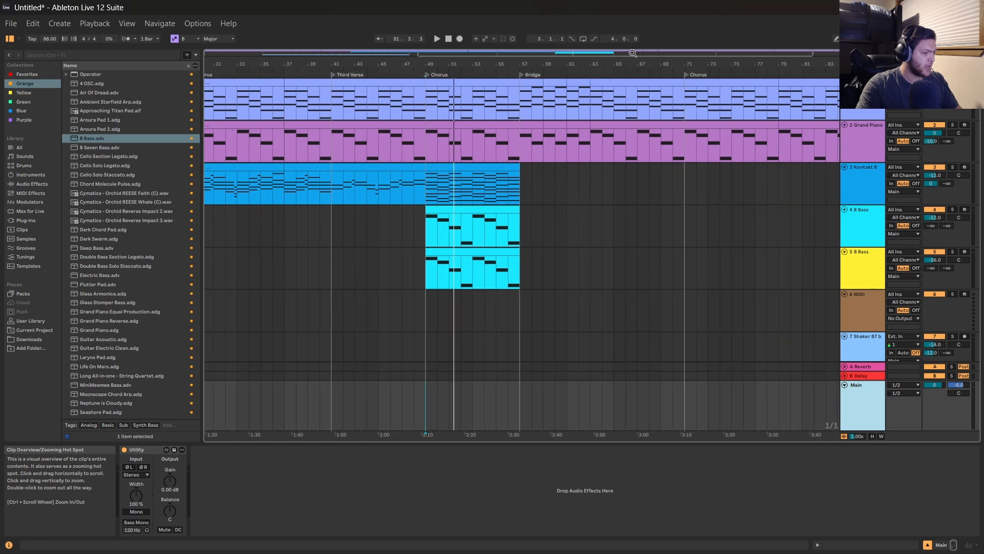
pyautogui.click(508, 186)
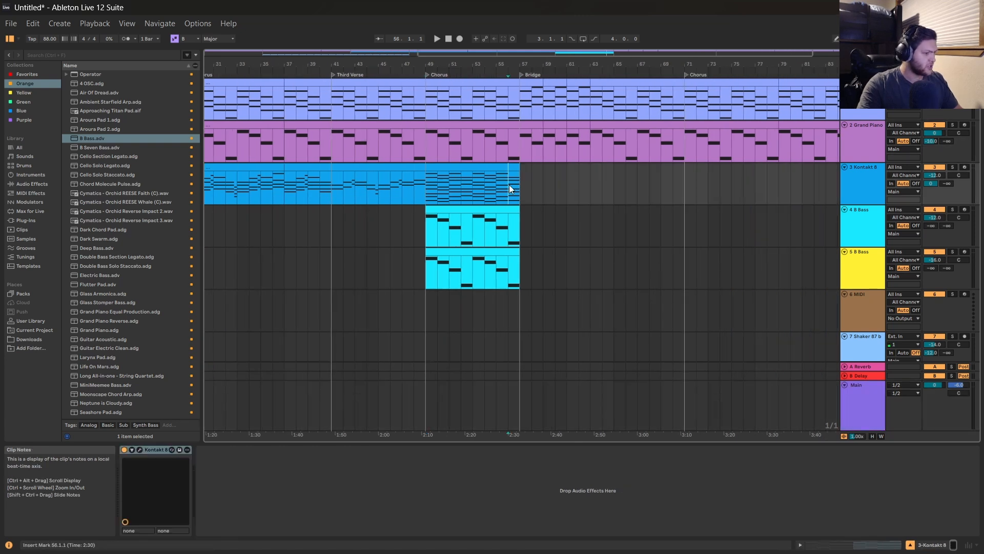
pyautogui.doubleClick(562, 136)
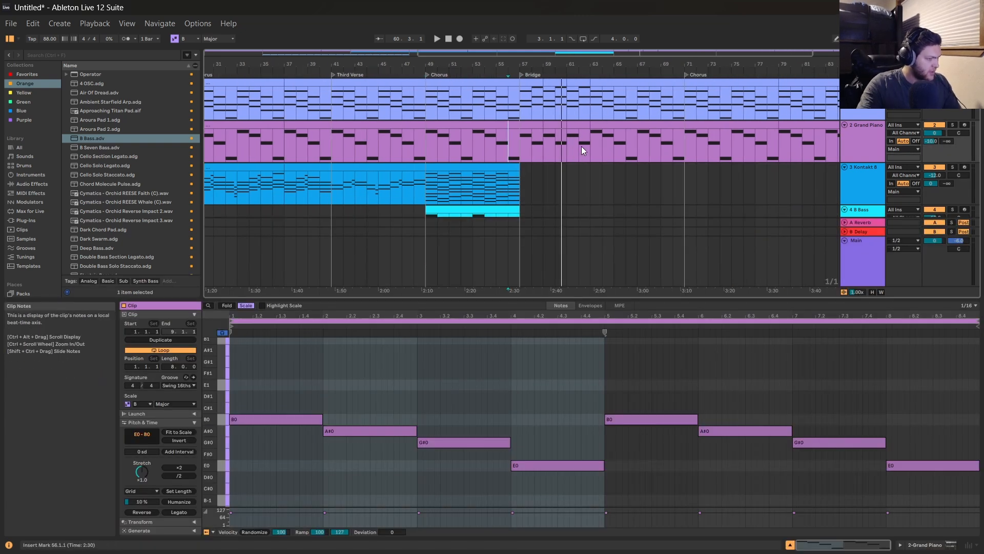
pyautogui.moveTo(591, 146); pyautogui.dragTo(613, 145)
pyautogui.click(526, 126)
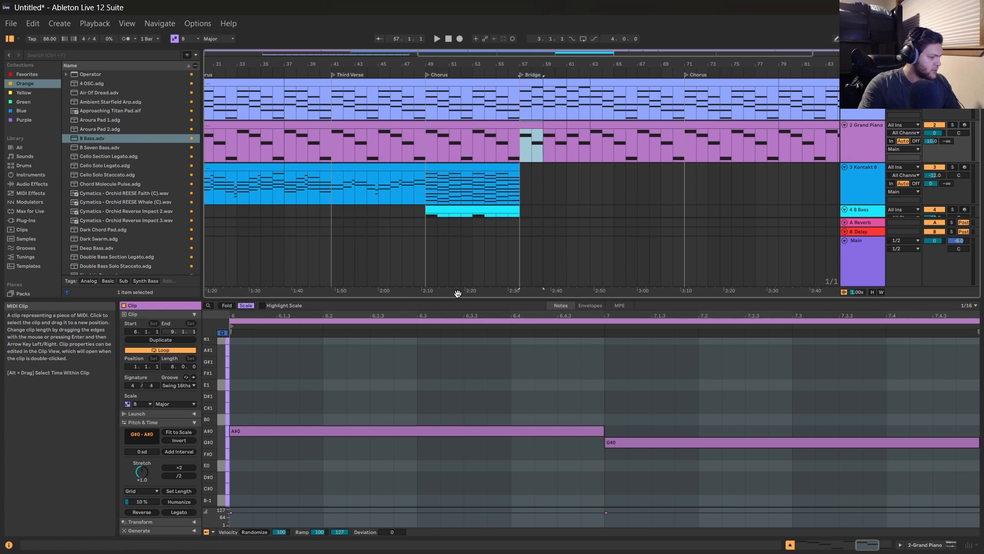
pyautogui.moveTo(312, 389); pyautogui.dragTo(696, 458)
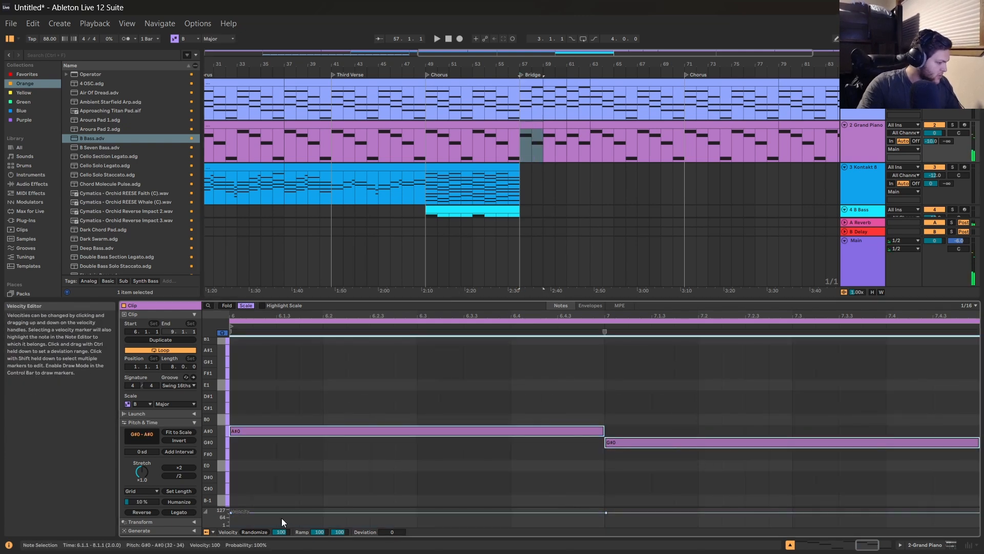
pyautogui.moveTo(281, 512); pyautogui.dragTo(281, 516)
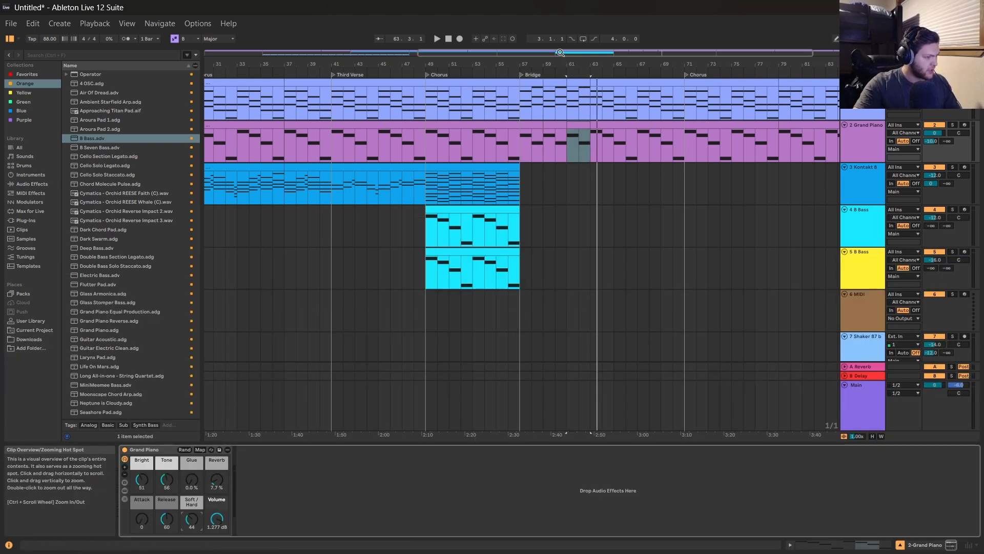
# Copy the Kontakt and both B Bass parts from the chorus at bars 49 to 57 to the chorus starting at bar 71.
pyautogui.moveTo(574, 65); pyautogui.dragTo(474, 60)
pyautogui.click(494, 148)
pyautogui.moveTo(494, 149); pyautogui.dragTo(572, 148)
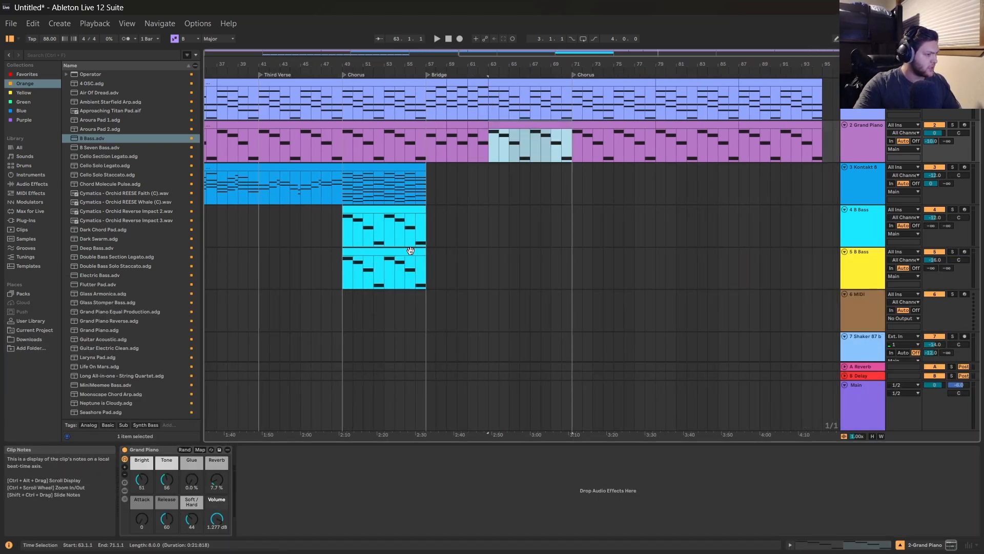
pyautogui.moveTo(343, 193); pyautogui.dragTo(419, 266)
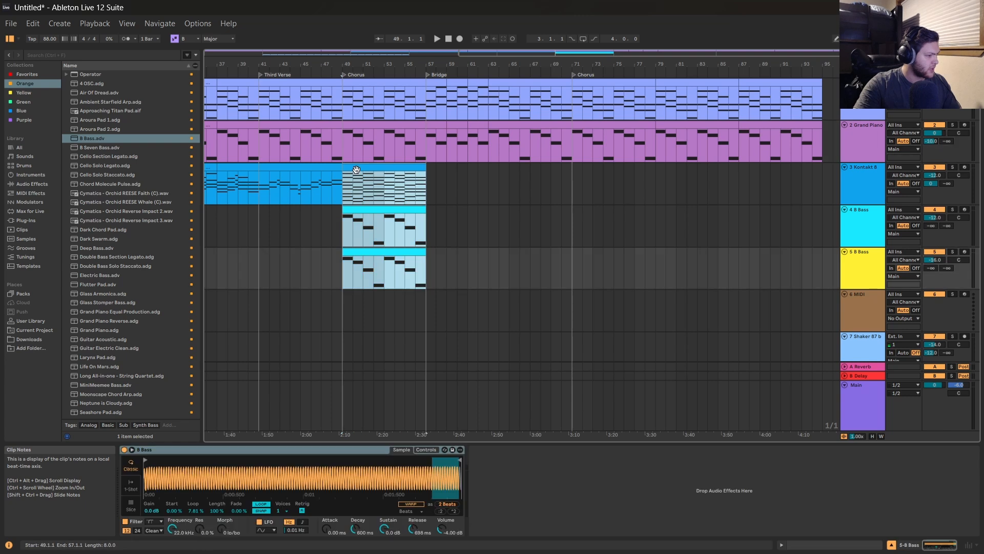
pyautogui.moveTo(356, 168); pyautogui.dragTo(585, 185)
# Copy the Kontakt part from the chorus at bar 29 to bars 63 to 71 of the bridge.
pyautogui.moveTo(491, 182); pyautogui.dragTo(543, 185)
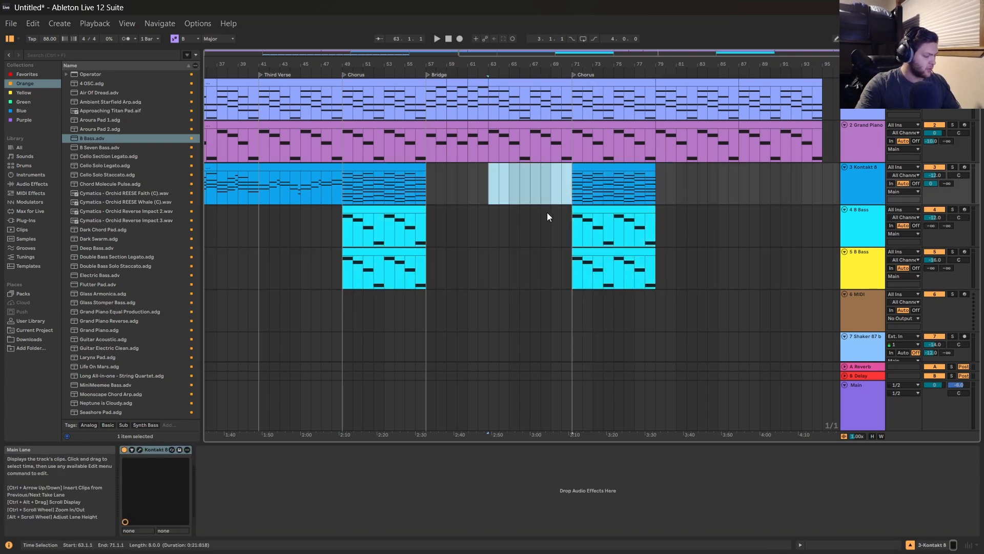
pyautogui.click(493, 187)
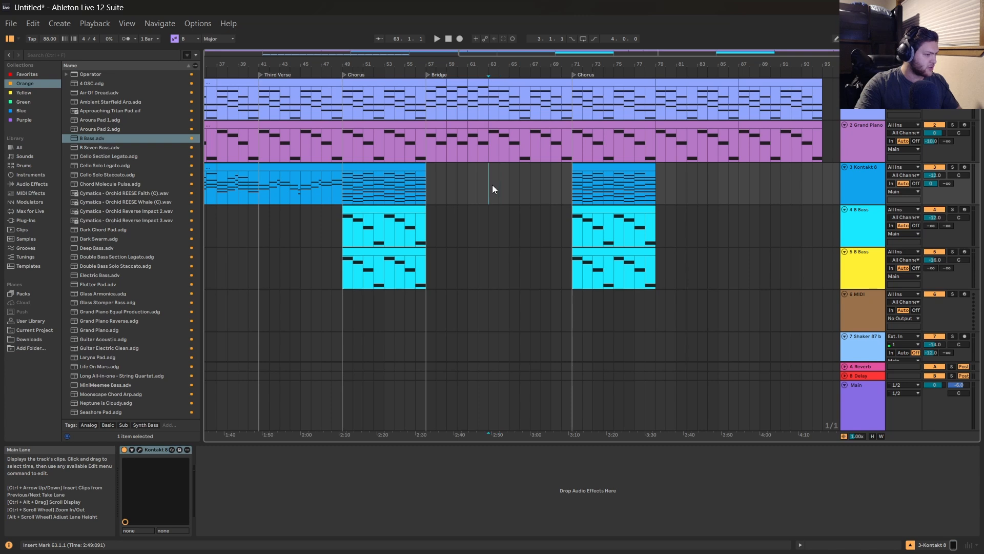
pyautogui.scroll(-5, 493, 186)
pyautogui.scroll(4, 403, 205)
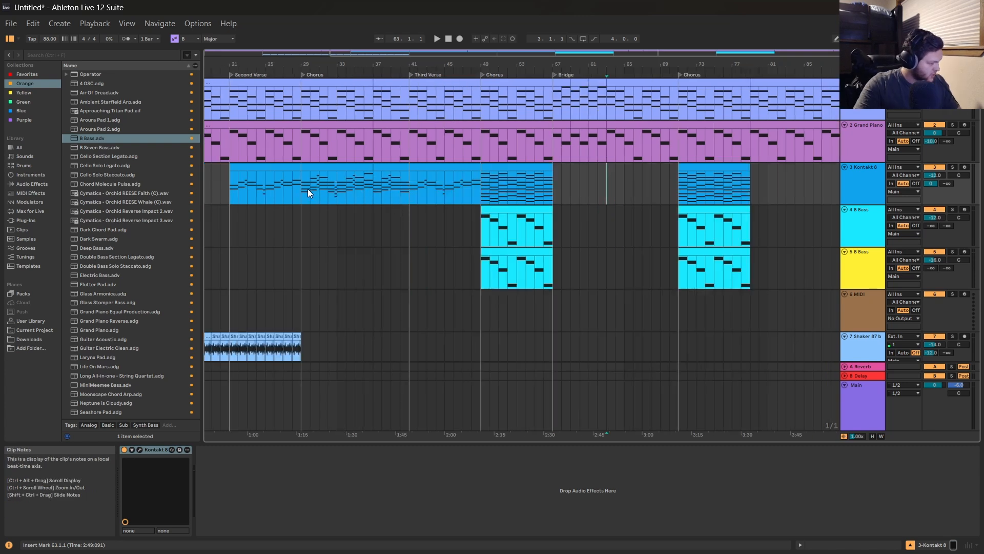
pyautogui.moveTo(310, 168); pyautogui.dragTo(614, 190)
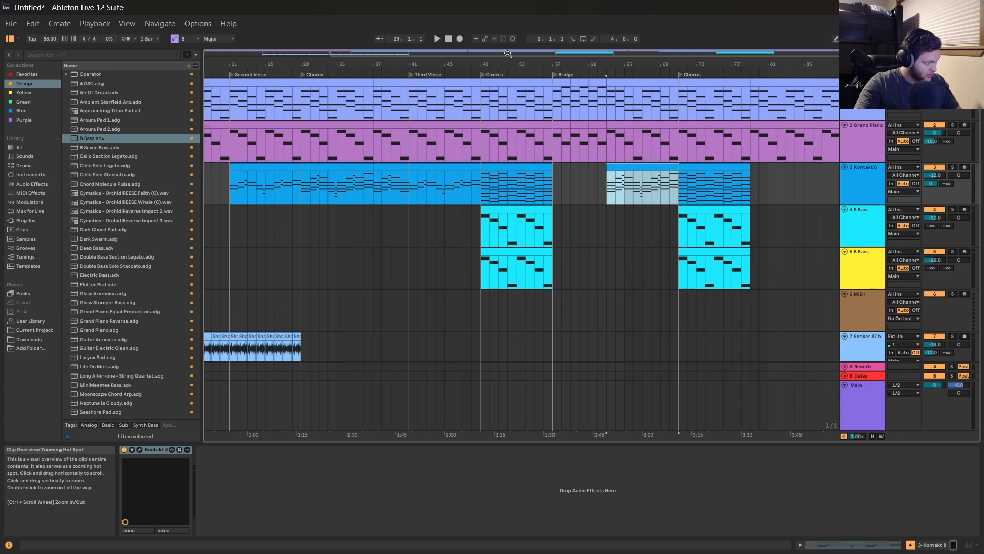
# Delete the lower harmony notes, including the opening G#3 and A#3, from the Kontakt clip at bars 63 to 71.
pyautogui.moveTo(520, 64); pyautogui.dragTo(286, 90)
pyautogui.hotkey('shift', 'Tab')
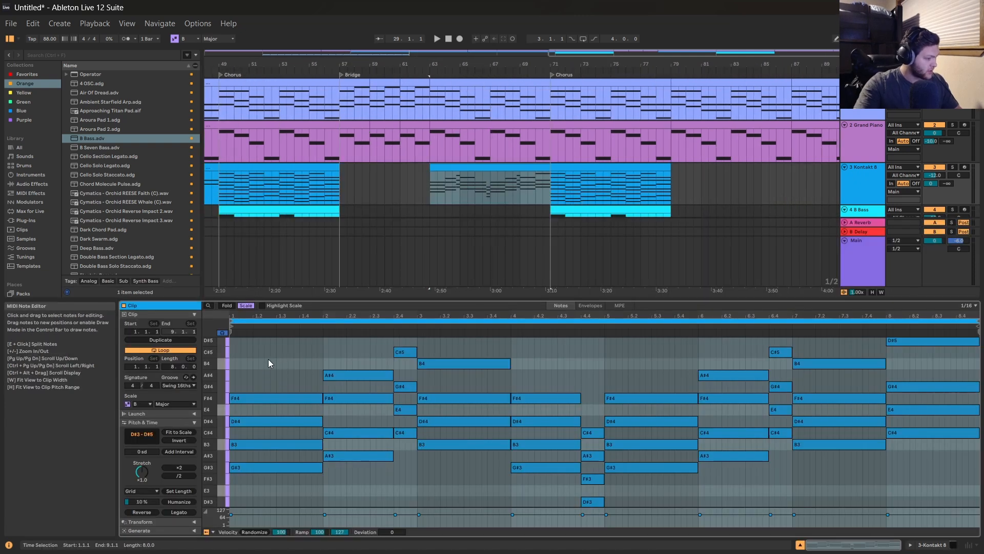
pyautogui.click(281, 465)
pyautogui.press('Delete')
pyautogui.click(355, 457)
pyautogui.press('Delete')
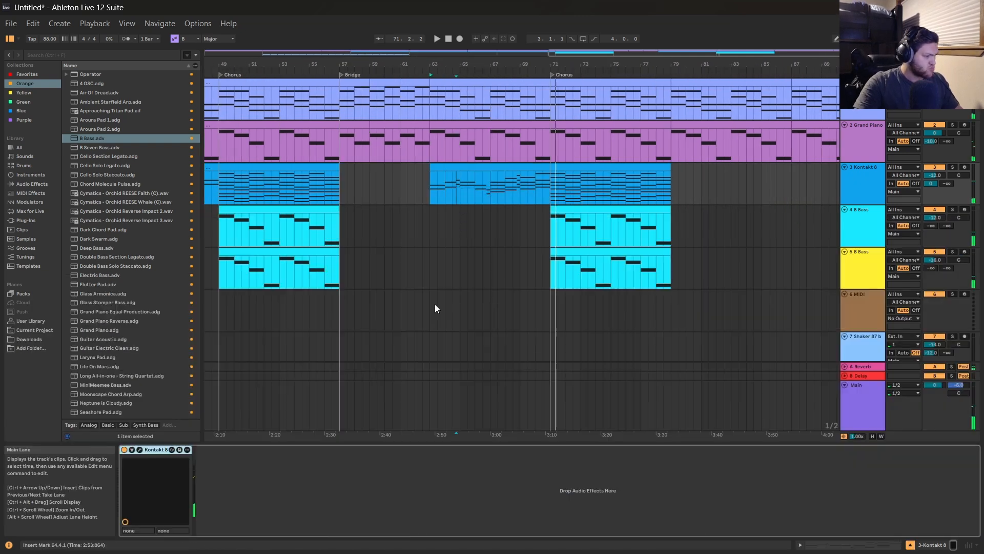
# Duplicate the Kontakt track and delete all clips on the copy between bars 21 and 89.
pyautogui.rightClick(860, 173)
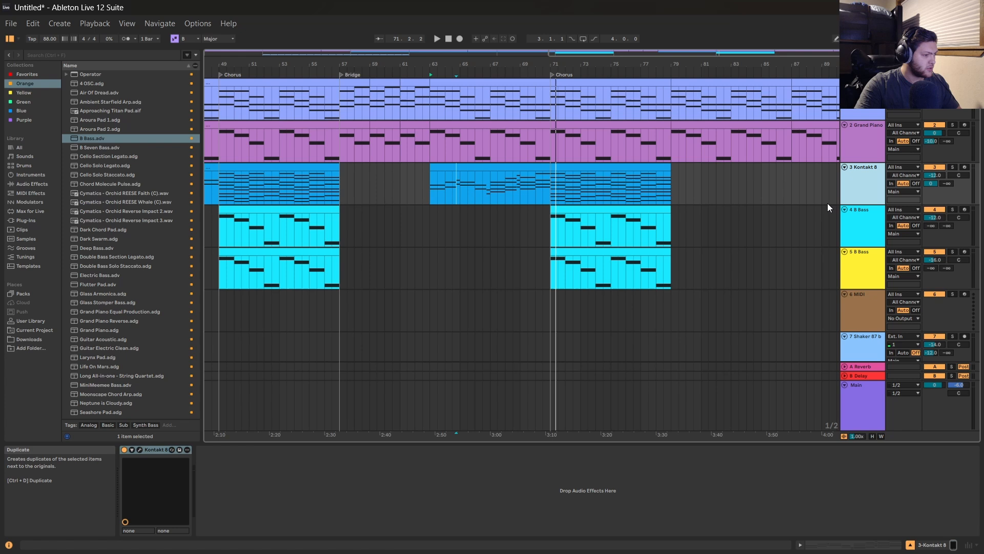
pyautogui.click(588, 50)
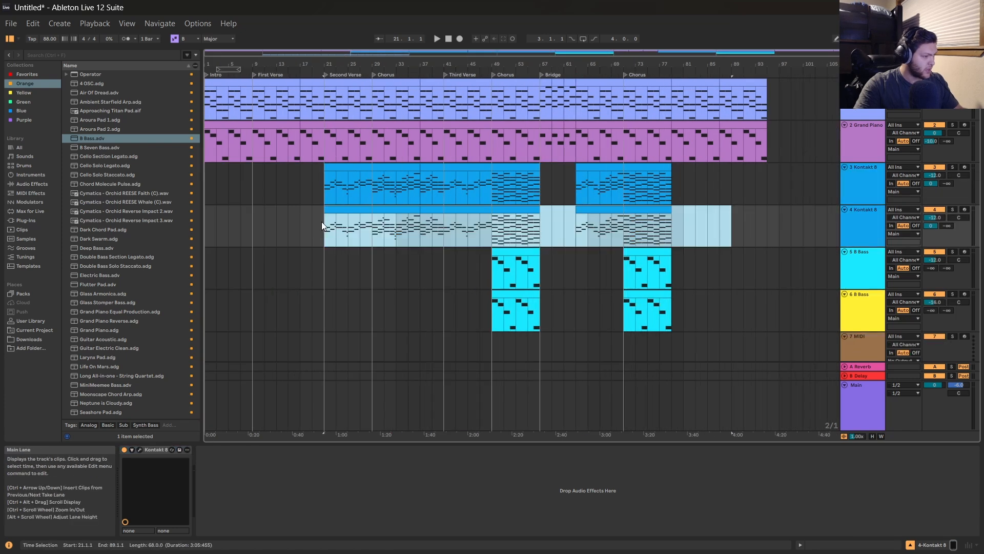
pyautogui.press('Delete')
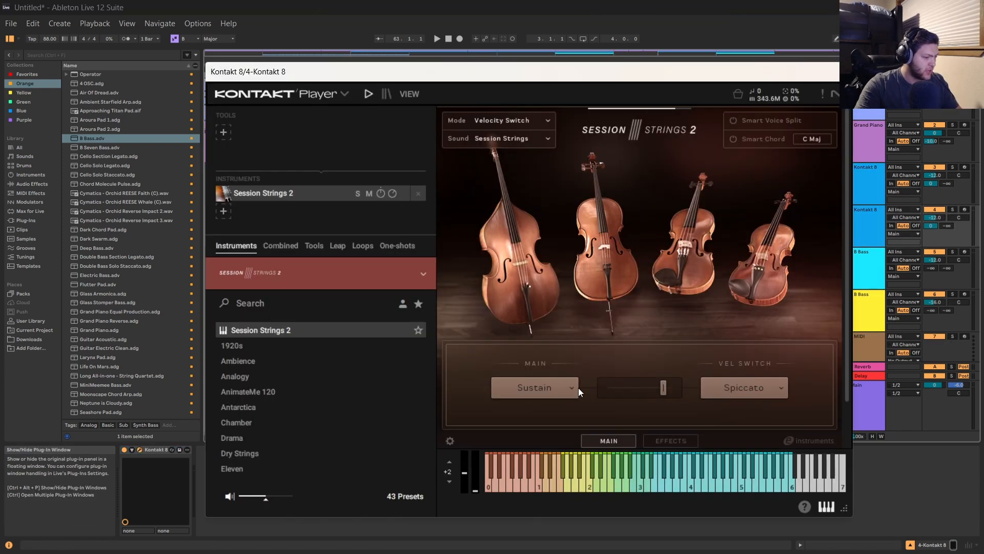
# Set track 4's main Session Strings articulation to Spiccato and copy the Kontakt chord clip from bar 71 onto it at bar 63.
pyautogui.click(569, 387)
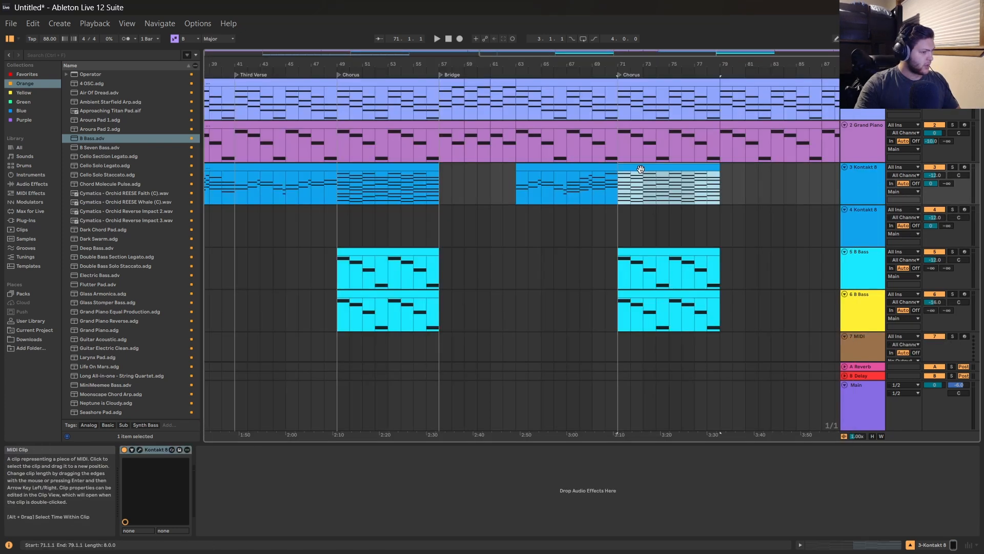
pyautogui.moveTo(641, 170); pyautogui.dragTo(538, 223)
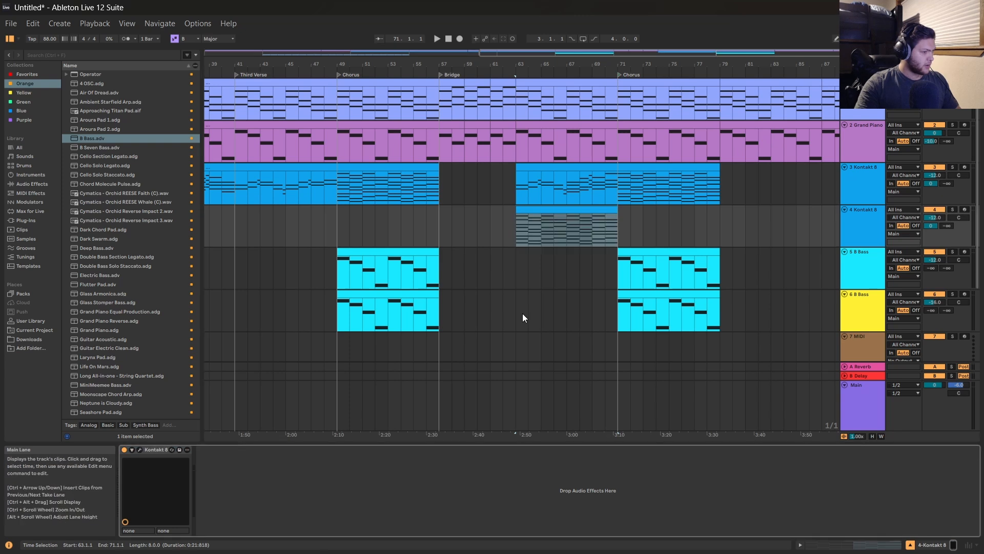
# Automate the first Grand Piano's Arpeggiator to switch on from bar 71 for the chorus.
pyautogui.press('a')
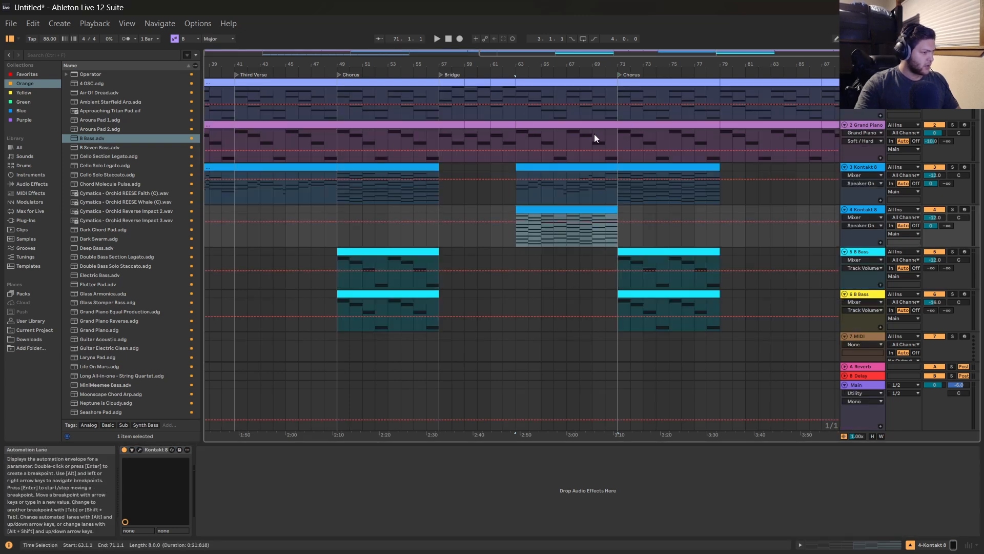
pyautogui.click(863, 90)
pyautogui.click(863, 104)
pyautogui.click(864, 99)
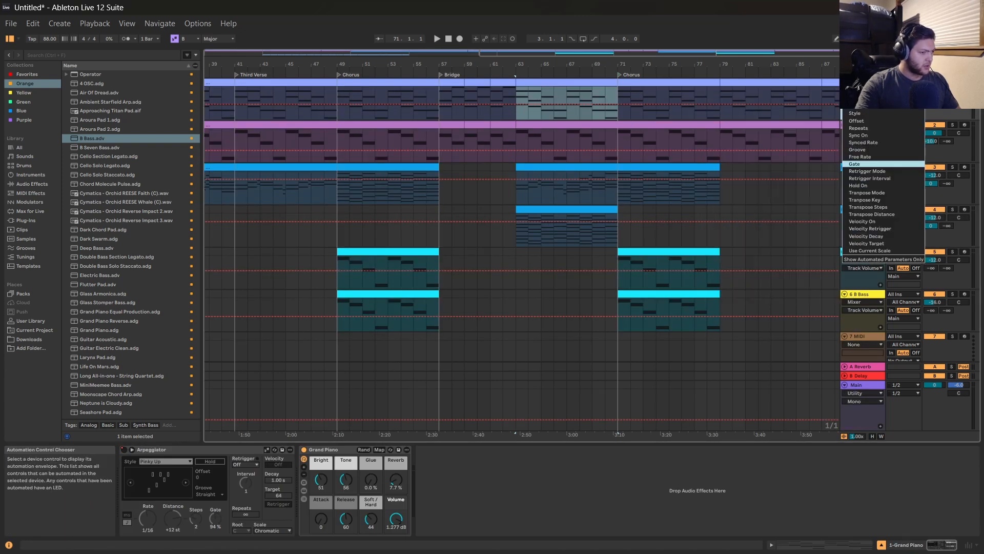
pyautogui.click(865, 109)
pyautogui.click(864, 99)
pyautogui.click(865, 105)
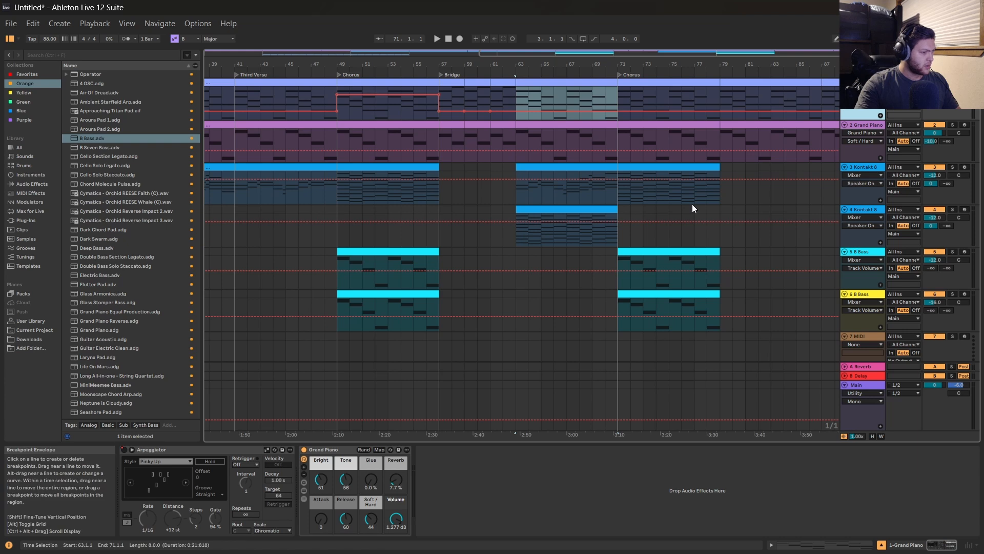
pyautogui.moveTo(618, 95); pyautogui.dragTo(618, 94)
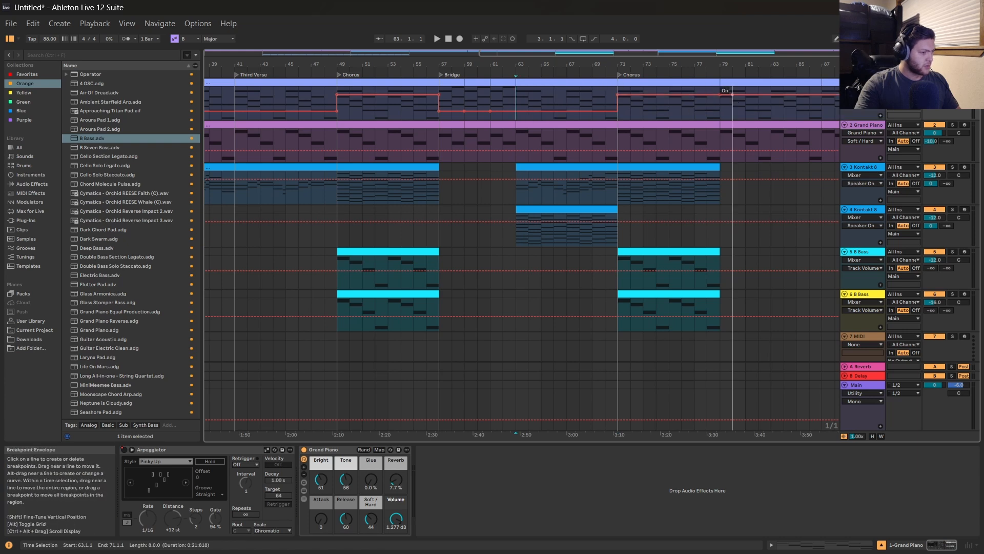
pyautogui.press('a')
# Add an Arpeggiator to the Kontakt instrument on track 4 and set its style to UpDown.
pyautogui.click(518, 221)
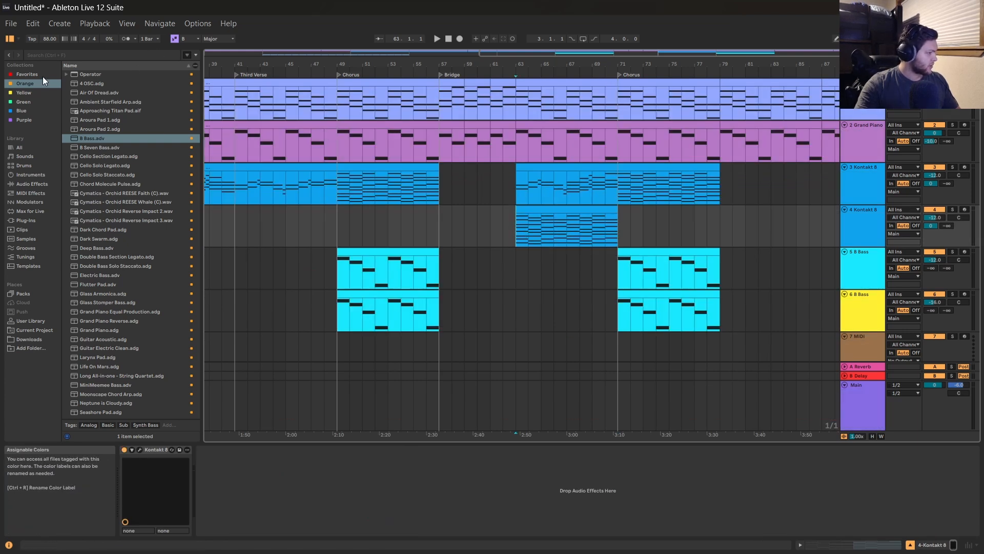
pyautogui.click(42, 75)
pyautogui.click(77, 75)
pyautogui.click(171, 460)
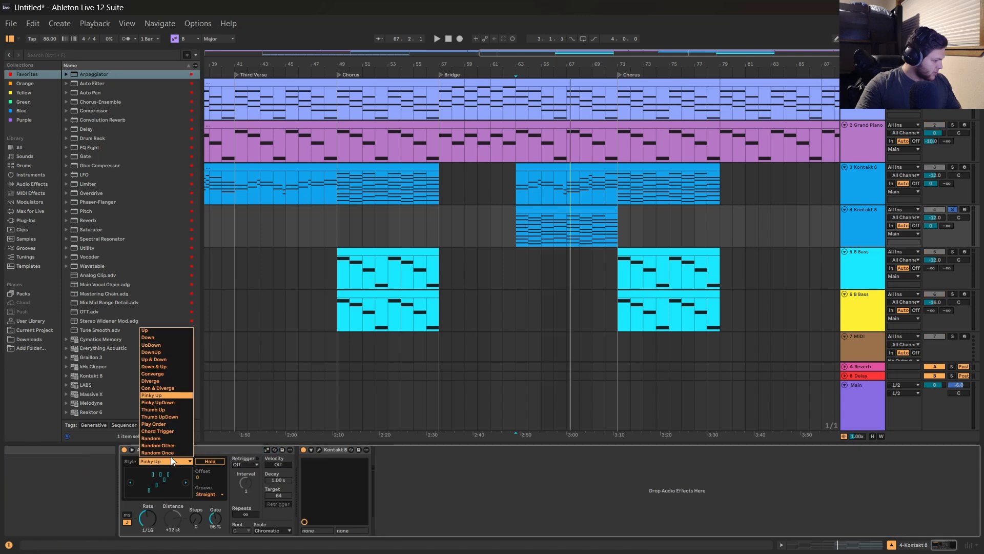
pyautogui.click(163, 345)
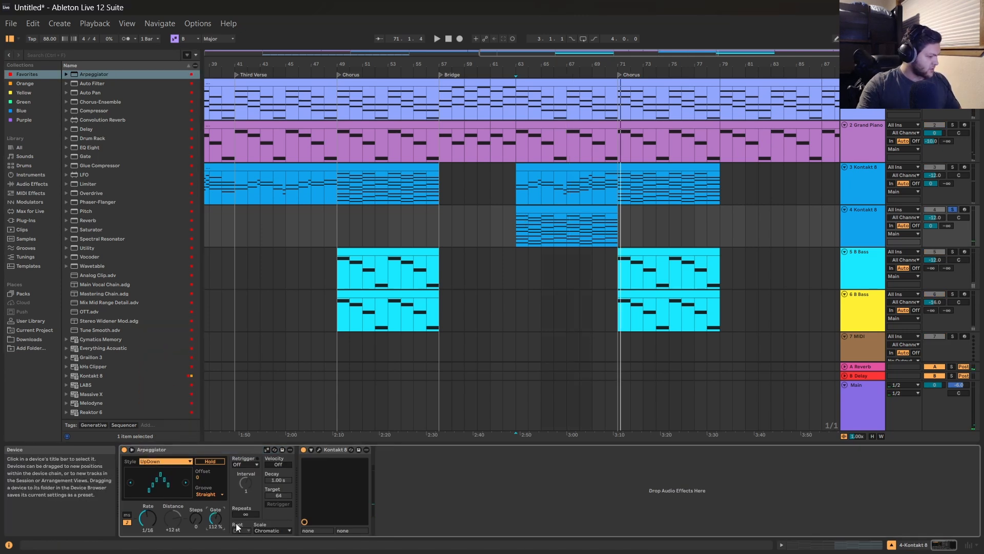
# Try Pizzicato as track 4's velocity-switch articulation and play the arpeggiated strings.
pyautogui.click(318, 449)
pyautogui.click(734, 388)
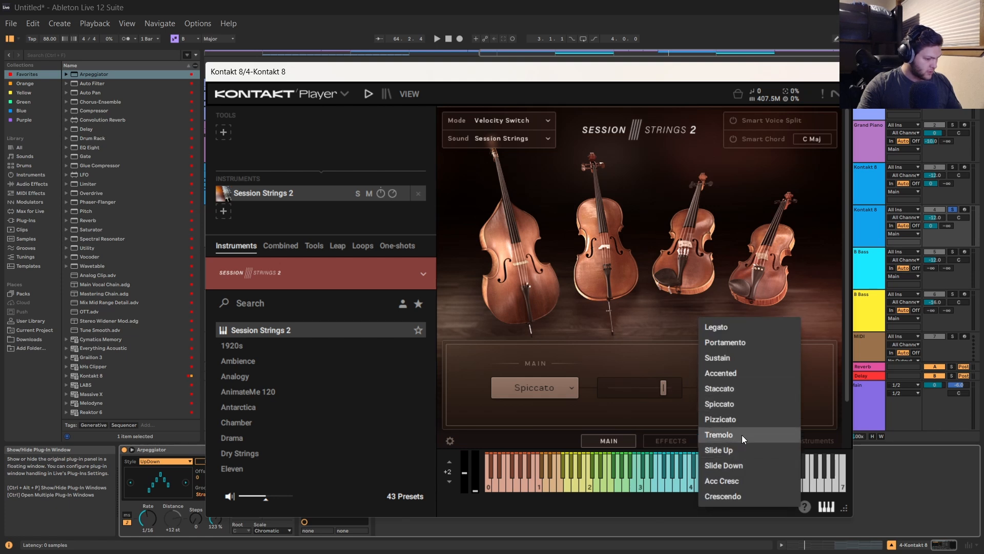
pyautogui.click(735, 418)
pyautogui.press('space')
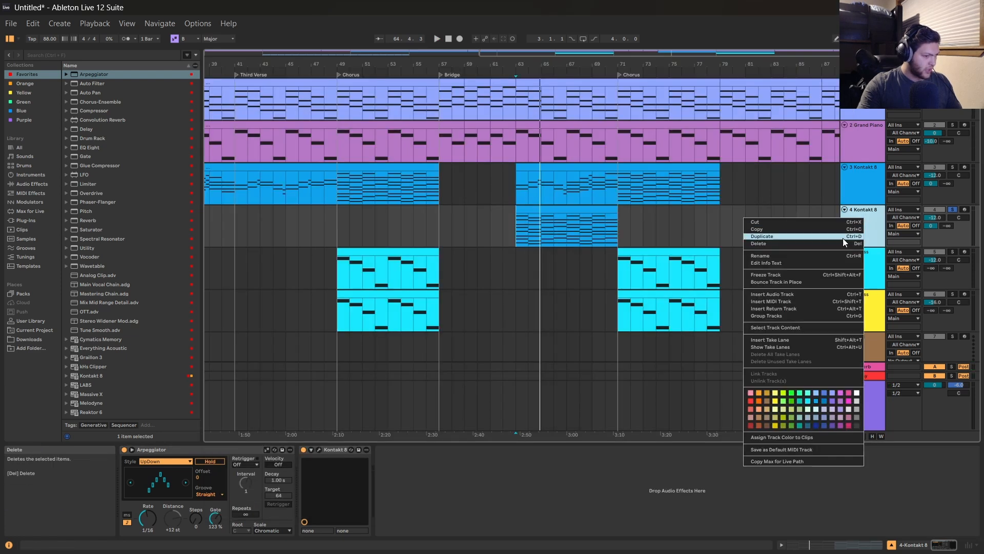
# Duplicate the arpeggiated Kontakt track 4 and set the copy's main and velocity-switch articulations to Pizzicato.
pyautogui.click(843, 237)
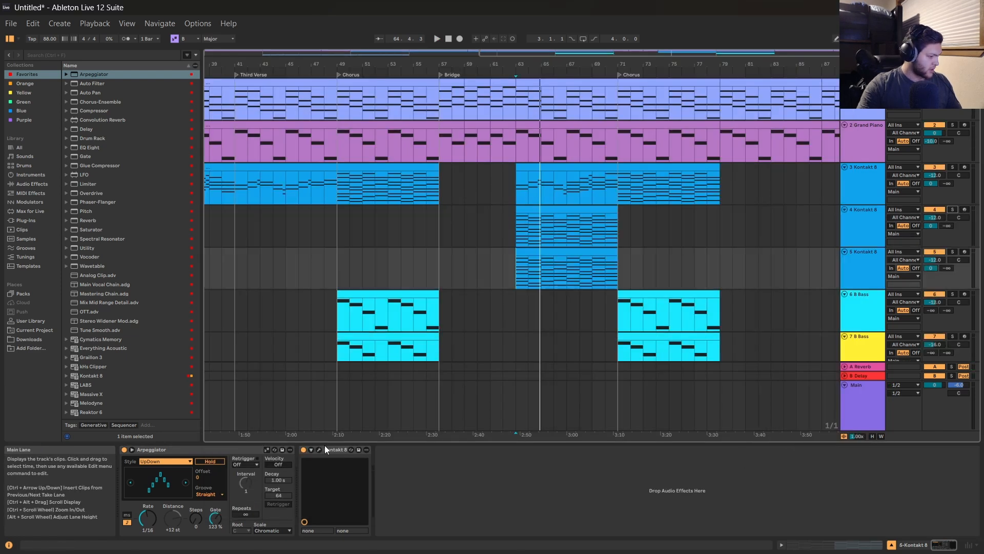
pyautogui.click(322, 448)
pyautogui.click(537, 386)
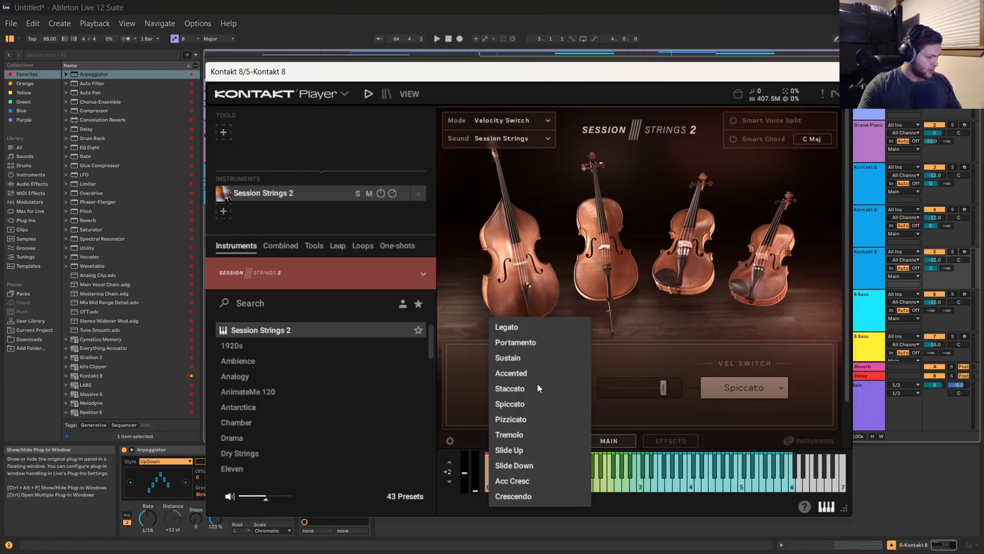
pyautogui.click(536, 419)
pyautogui.click(707, 388)
pyautogui.click(716, 418)
pyautogui.hotkey('ctrl', 'alt', 'p')
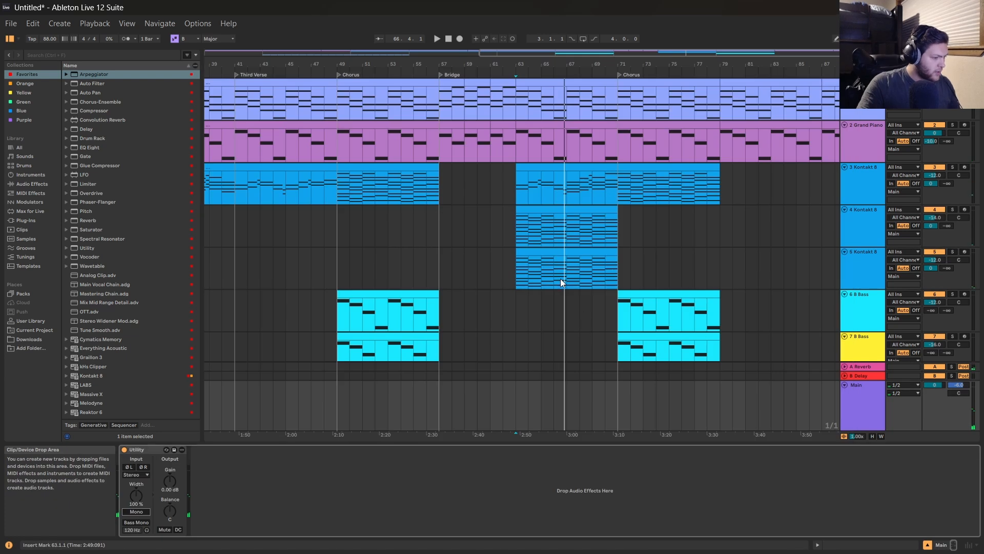
# Copy the chord clips on tracks 4 and 5 to bar 71 and delete their material in bars 63 to 67.
pyautogui.moveTo(519, 230); pyautogui.dragTo(620, 264)
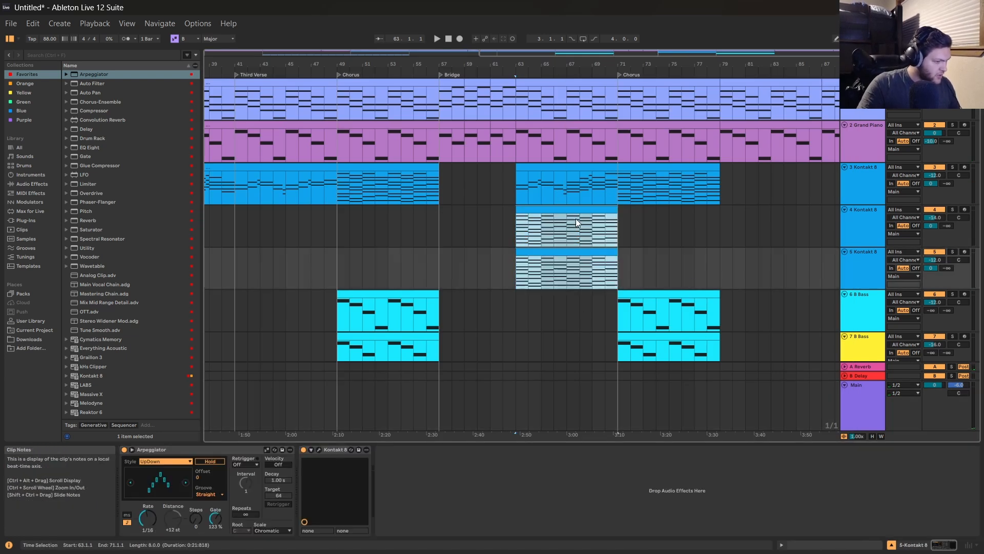
pyautogui.moveTo(576, 218); pyautogui.dragTo(682, 215)
pyautogui.moveTo(519, 229); pyautogui.dragTo(565, 263)
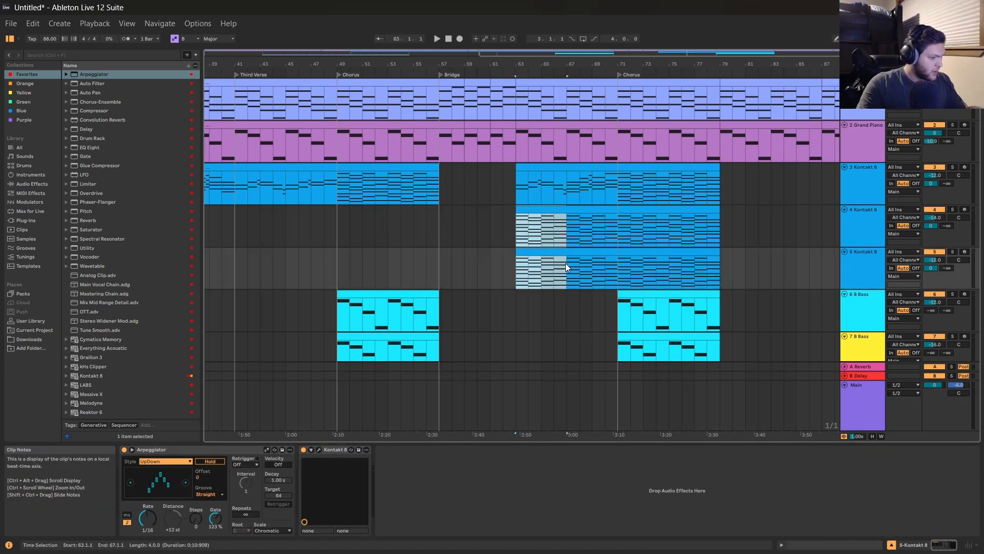
pyautogui.press('Delete')
pyautogui.click(554, 269)
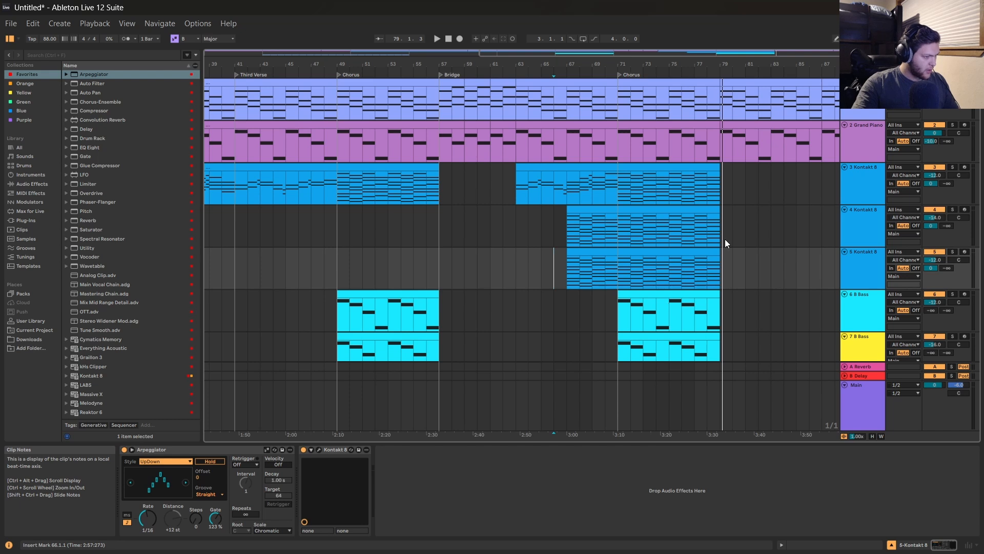
# Clear the chord clips from Kontakt tracks 4 and 5 and insert an empty MIDI clip on track 4 at bars 63 to 71.
pyautogui.moveTo(530, 228); pyautogui.dragTo(744, 275)
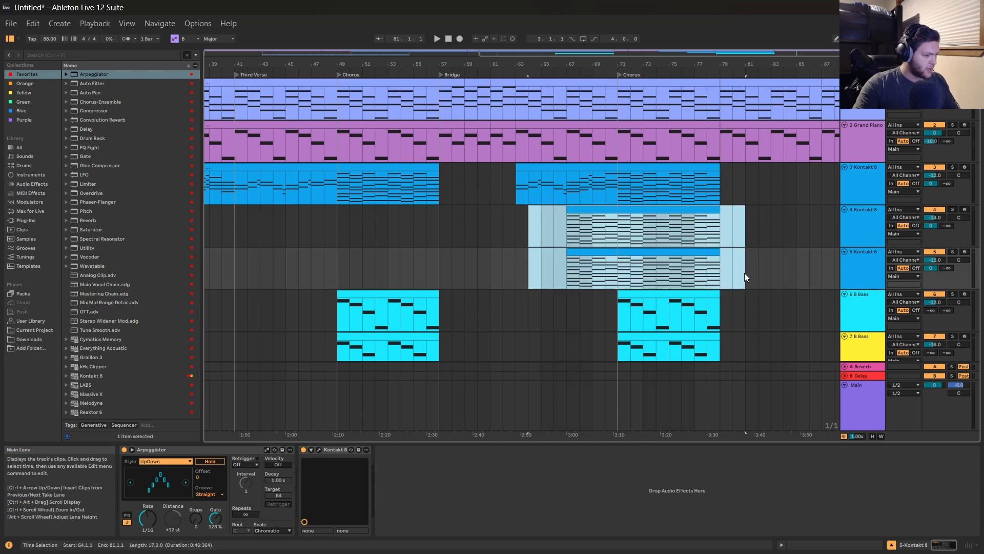
pyautogui.press('Delete')
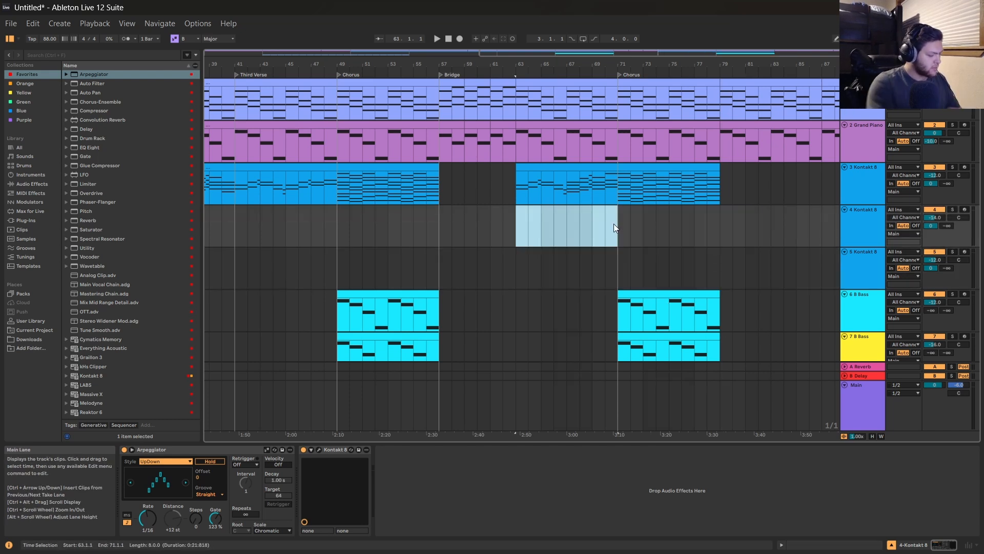
pyautogui.hotkey('ctrl', 'shift', 'm')
pyautogui.hotkey('shift', 'Tab')
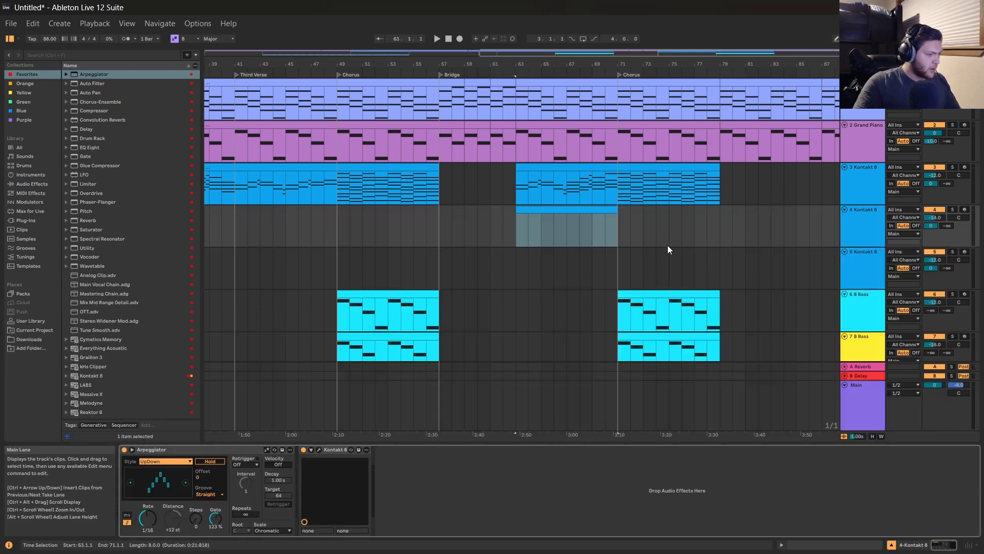
# Copy the first Grand Piano's notes from bars 71 to 79 into the empty Kontakt clip on track 4.
pyautogui.moveTo(718, 103); pyautogui.dragTo(618, 108)
pyautogui.hotkey('shift', 'Tab')
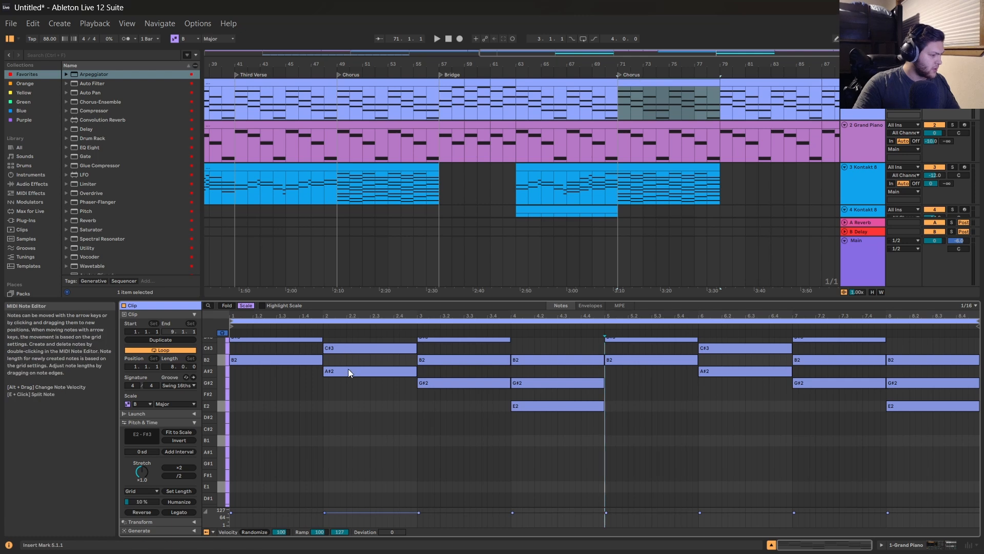
pyautogui.scroll(4, 346, 420)
pyautogui.hotkey('shift', 'Tab')
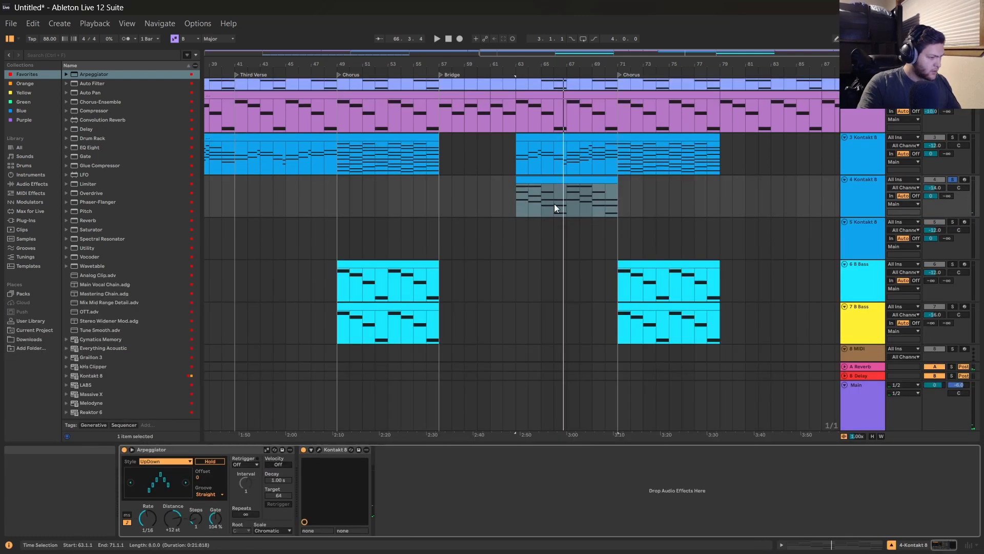
# Copy track 4's clip to track 5 and arrange both arpeggiated Kontakt parts to span bars 67 to 79.
pyautogui.click(542, 176)
pyautogui.moveTo(543, 178); pyautogui.dragTo(526, 242)
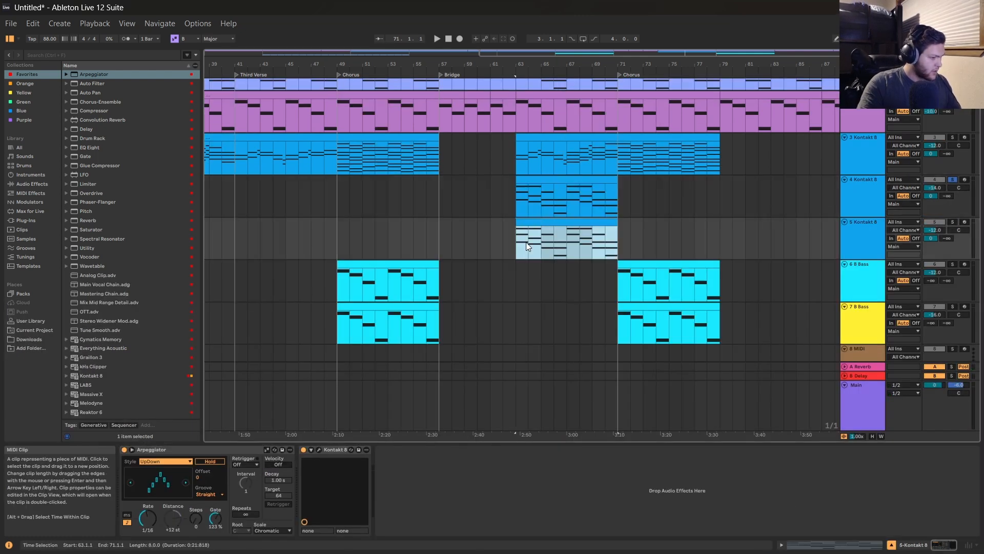
pyautogui.click(517, 248)
pyautogui.press('w')
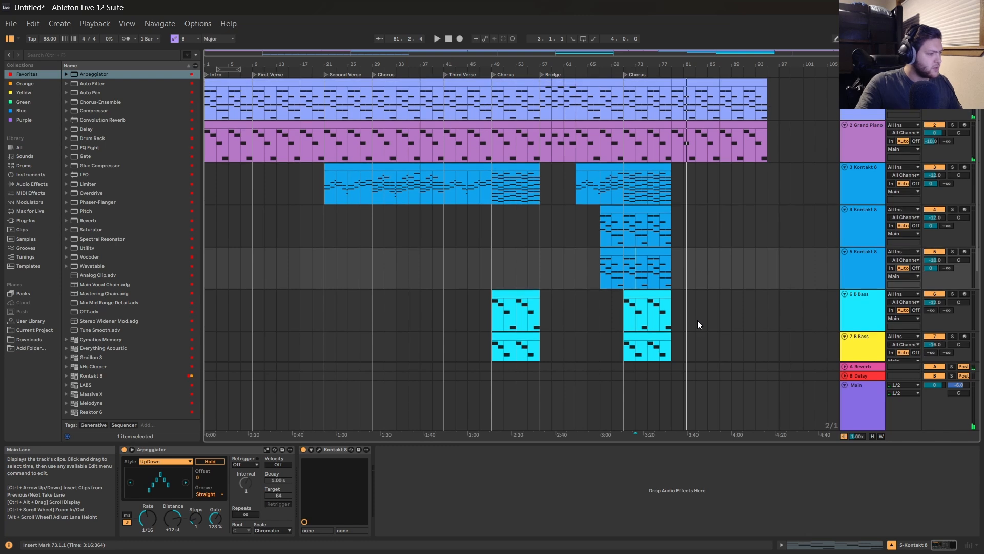
# Copy the second verse's Kontakt clip on track 3 from bar 21 to bars 79 to 87.
pyautogui.click(346, 168)
pyautogui.moveTo(345, 168); pyautogui.dragTo(687, 179)
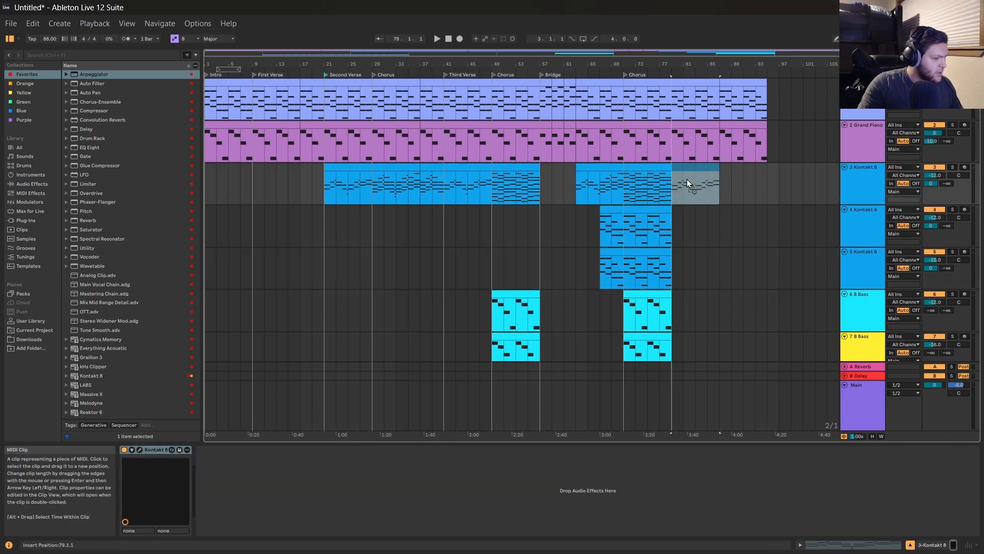
pyautogui.click(386, 163)
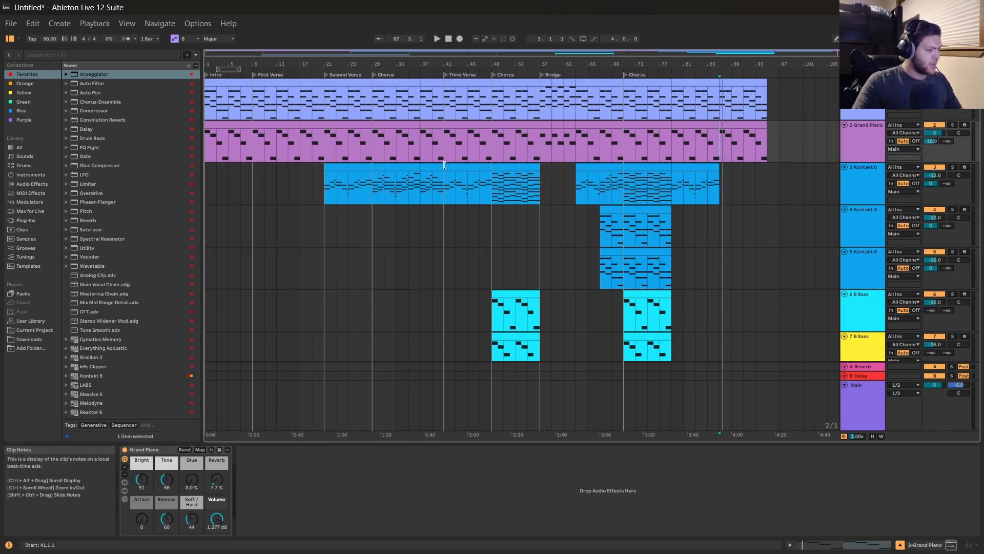
# Load Serum 2 on track 8 and fill a MIDI clip at bars 9 to 17 with the second Grand Piano's notes.
pyautogui.scroll(-3, 420, 248)
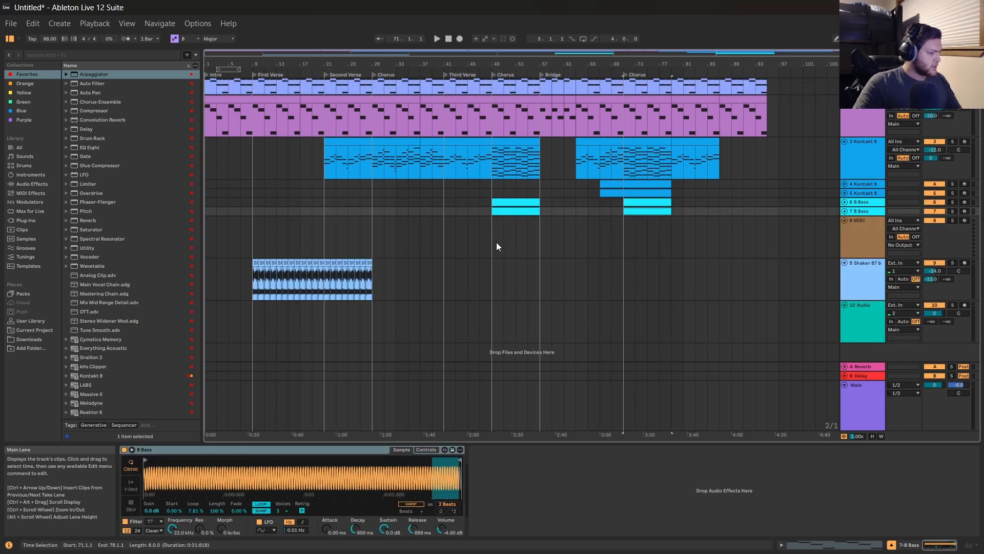
pyautogui.scroll(2, 426, 285)
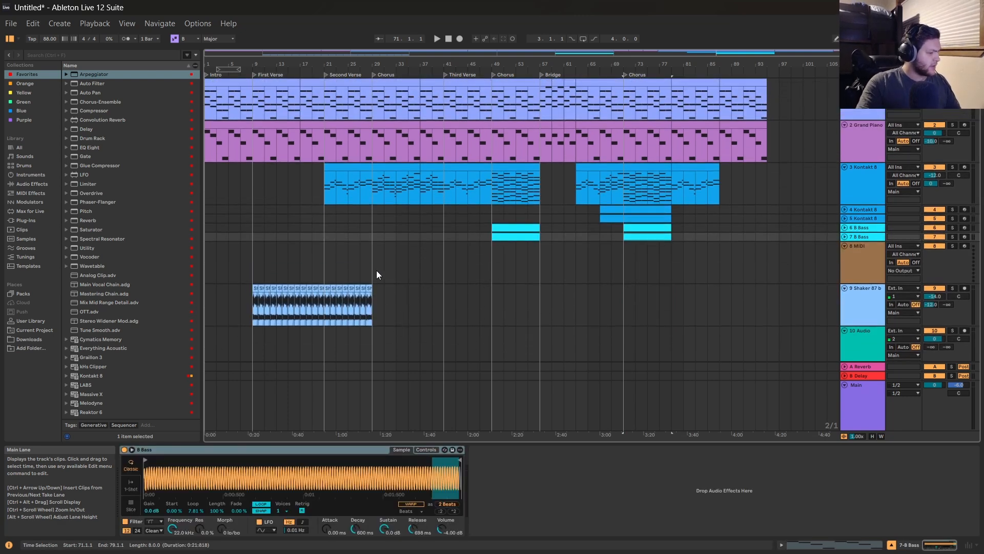
pyautogui.click(289, 311)
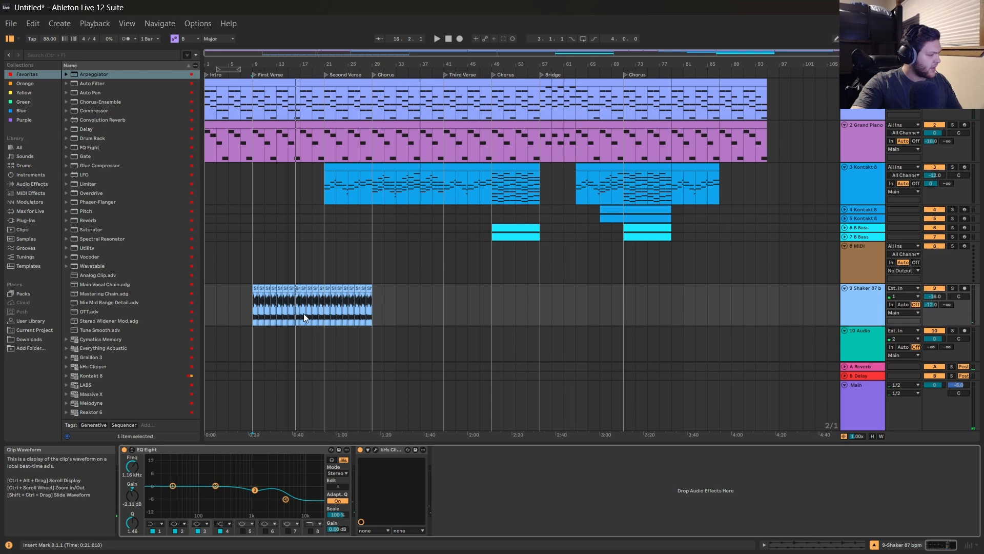
pyautogui.click(256, 256)
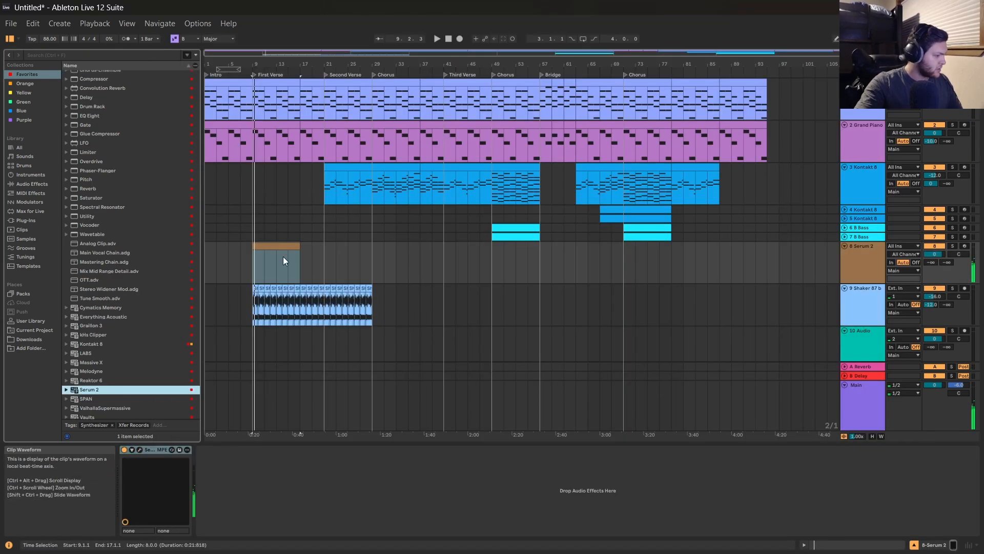
pyautogui.click(274, 248)
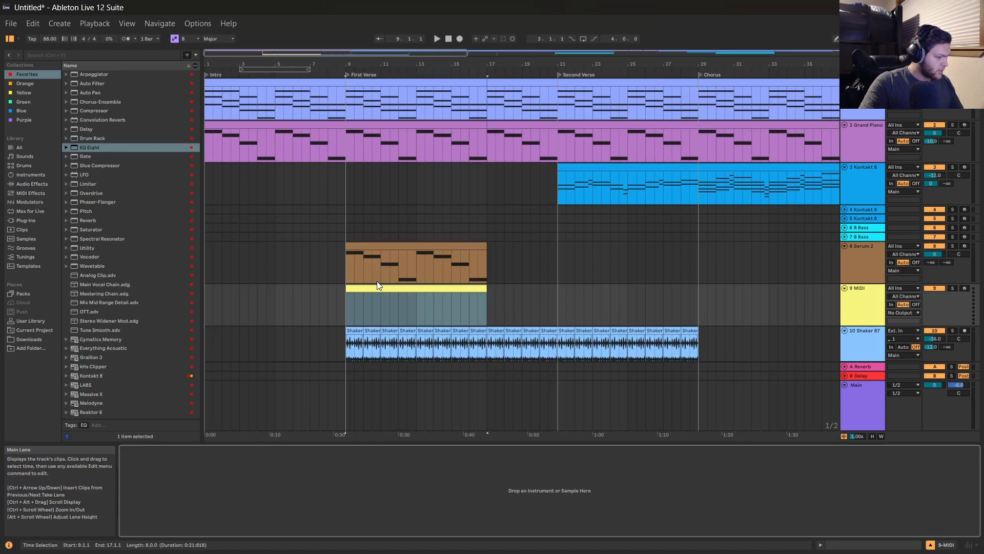
# Copy track 8's Serum 2 onto MIDI track 9 and reshape the EQ Eight curve on track 8.
pyautogui.click(406, 257)
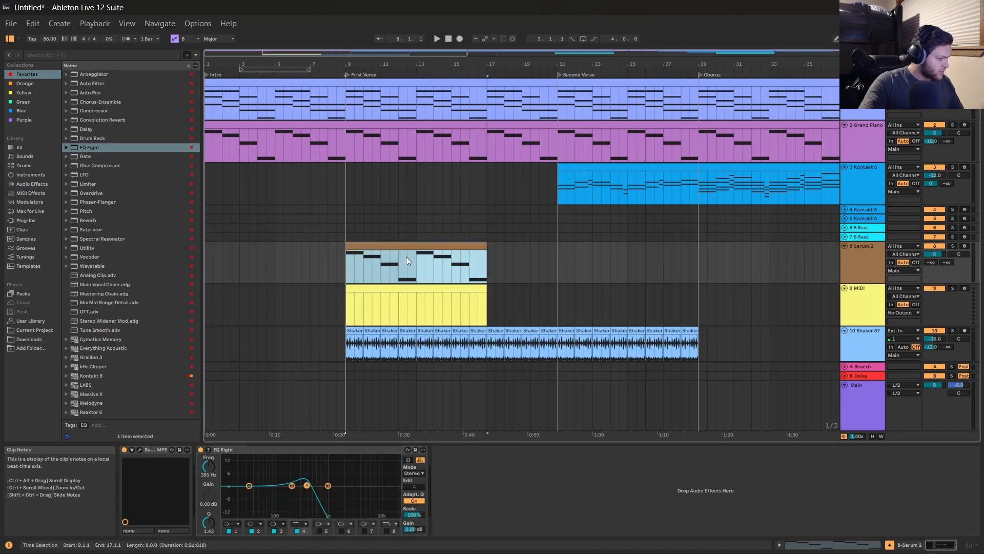
pyautogui.click(140, 449)
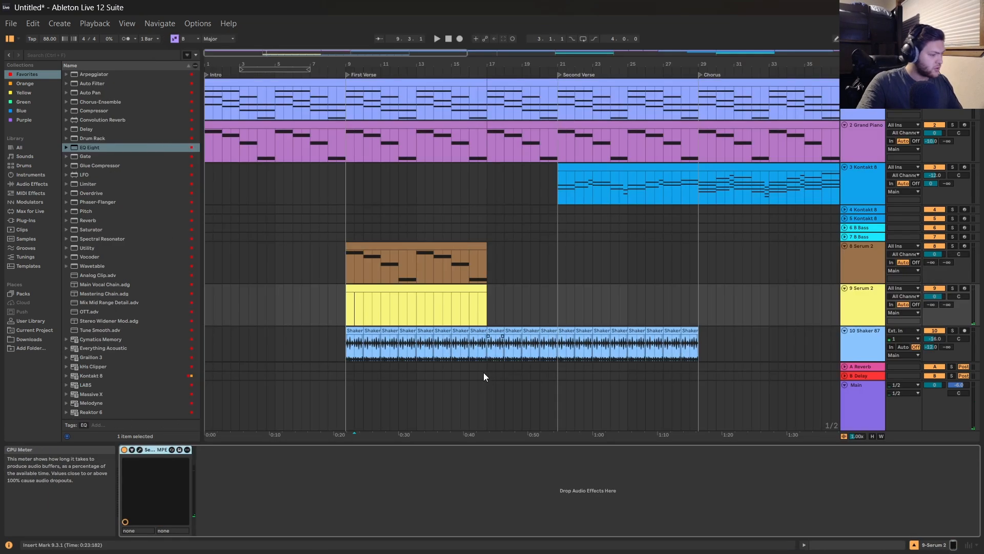
pyautogui.moveTo(348, 488); pyautogui.dragTo(331, 482)
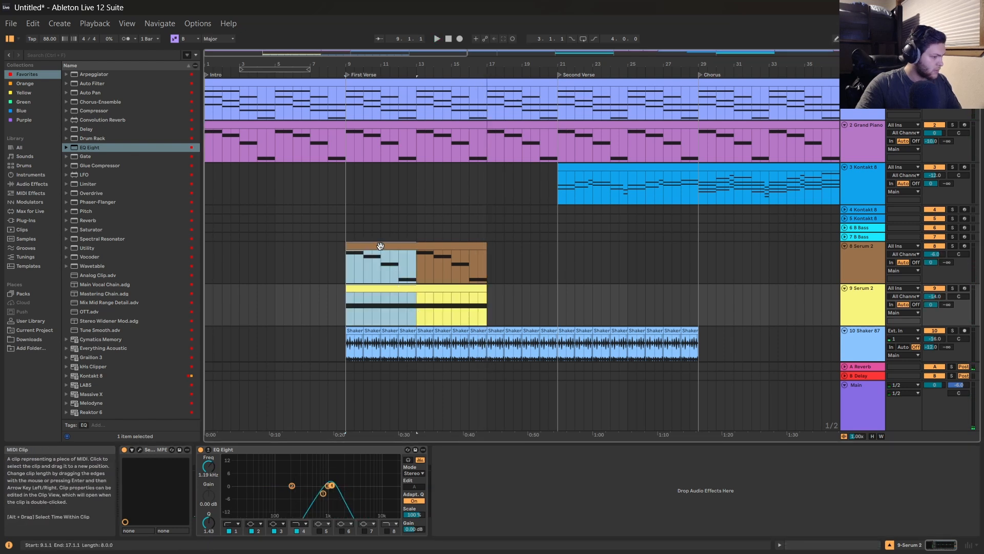
# Duplicate the Serum 2 clips on tracks 8 and 9 so both parts span bars 9 to 29.
pyautogui.moveTo(380, 245); pyautogui.dragTo(528, 263)
pyautogui.moveTo(454, 266); pyautogui.dragTo(659, 261)
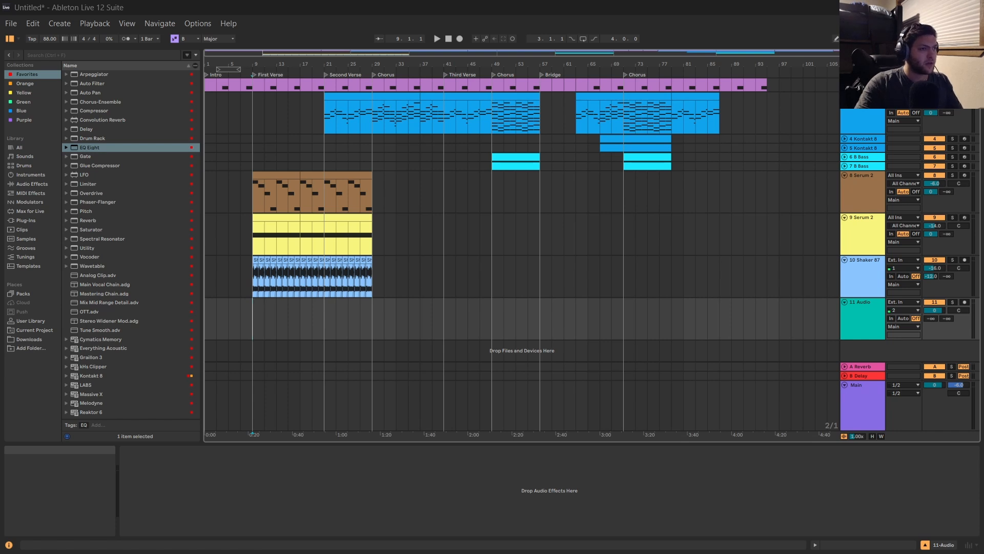
# Place the forest birds, leaves and howling wind samples on tracks 11 to 13 from bar 1 and set their Reverb sends to 0 dB.
pyautogui.moveTo(38, 361); pyautogui.dragTo(205, 353)
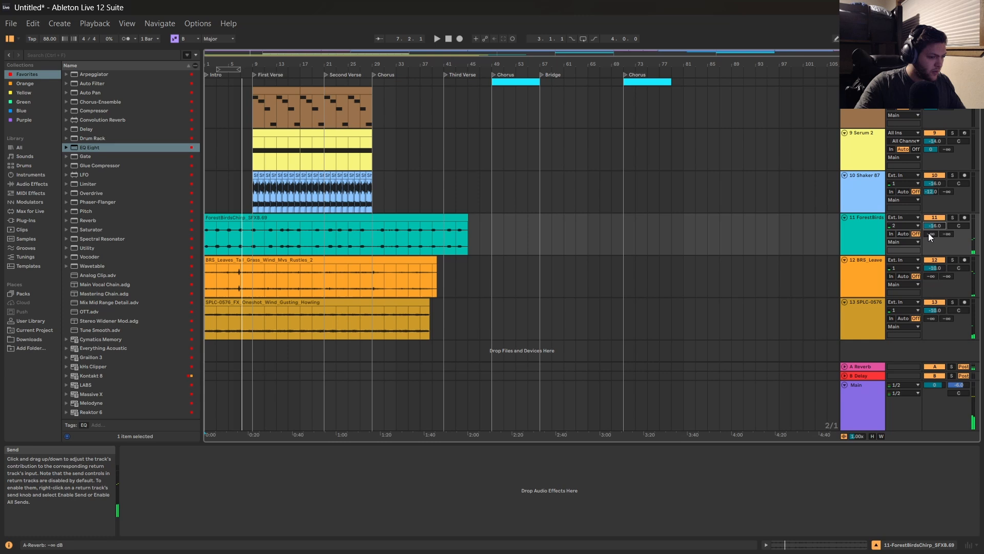
pyautogui.moveTo(929, 234); pyautogui.dragTo(929, 208)
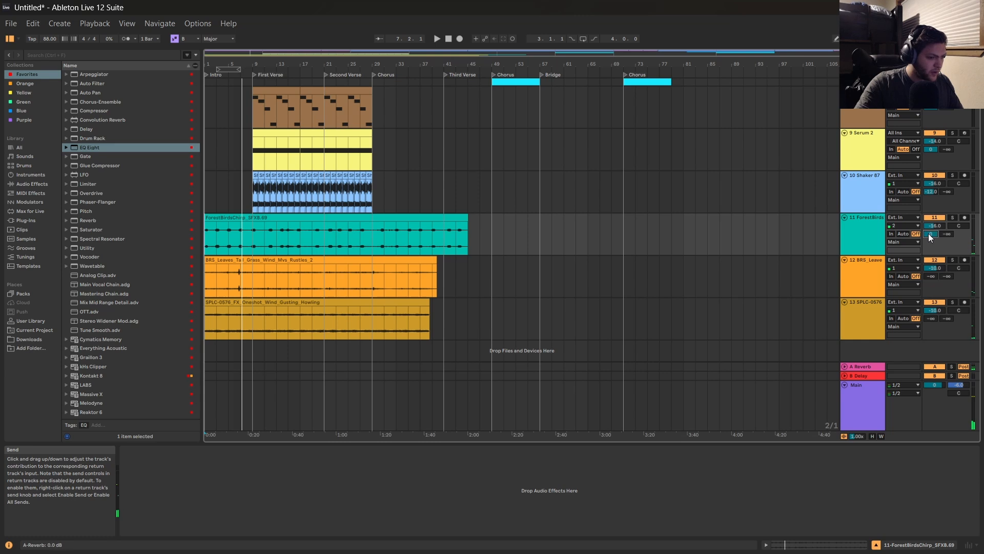
pyautogui.moveTo(929, 277); pyautogui.dragTo(929, 251)
pyautogui.click(930, 331)
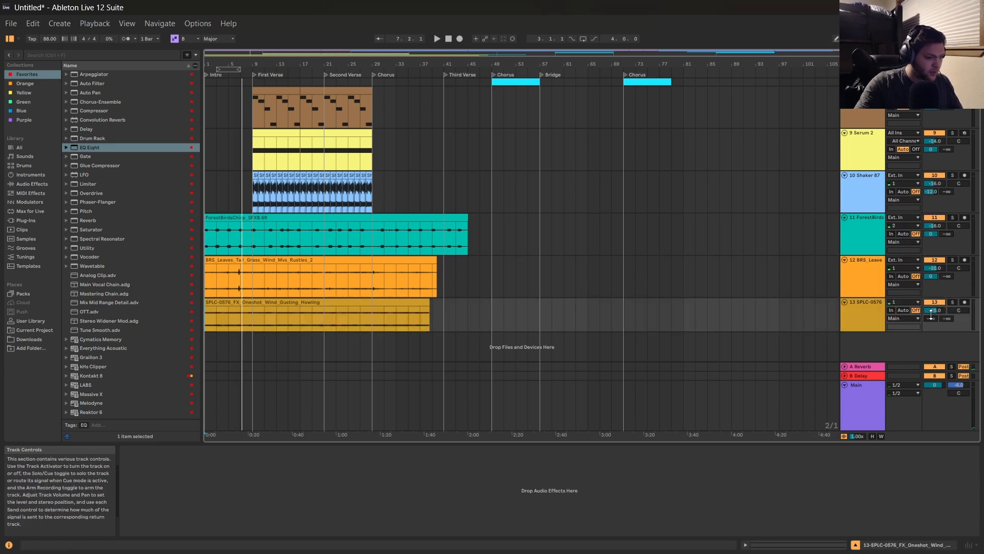
pyautogui.moveTo(931, 322); pyautogui.dragTo(932, 296)
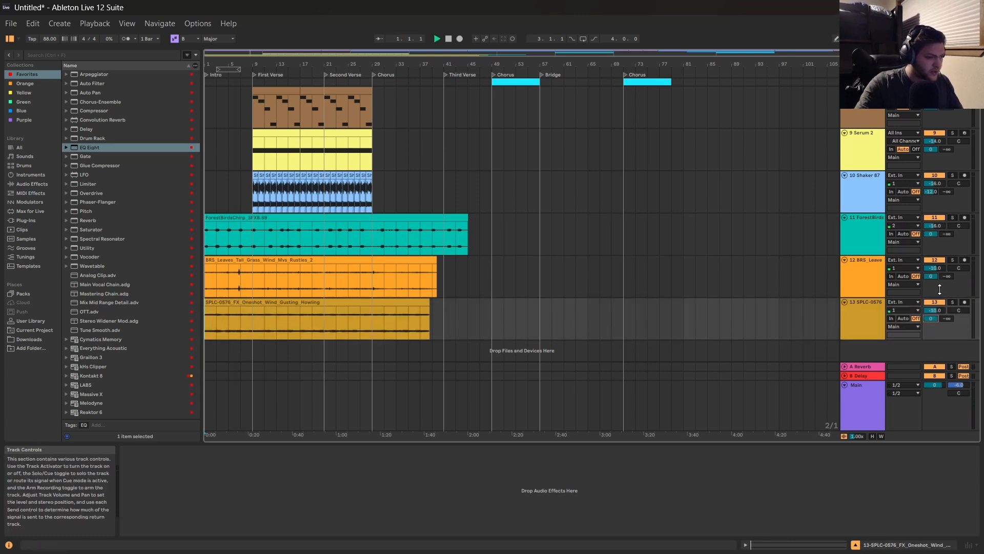
pyautogui.press('space')
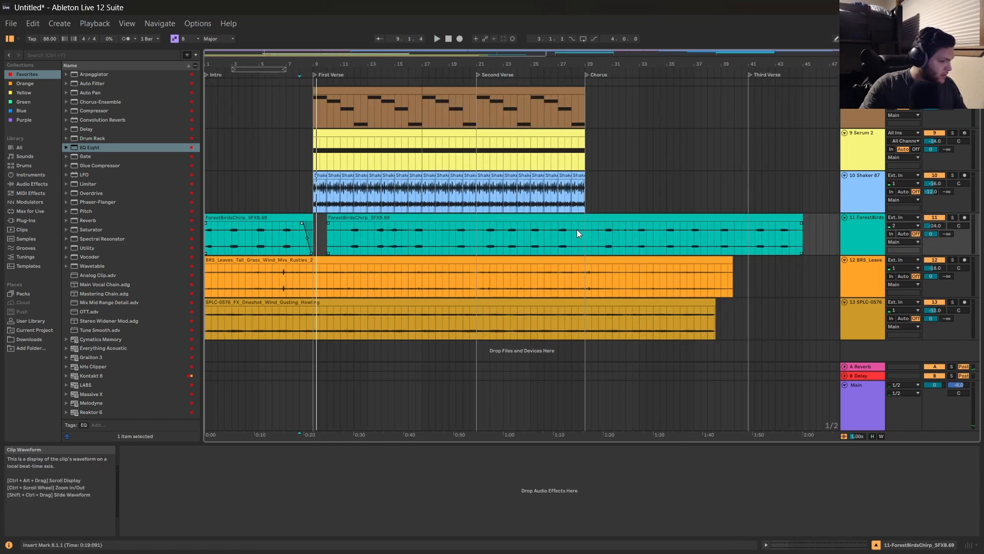
# Cut the forest birds, leaves and wind clips at bar 9 and remove everything after it.
pyautogui.rightClick(722, 220)
pyautogui.click(735, 224)
pyautogui.rightClick(313, 278)
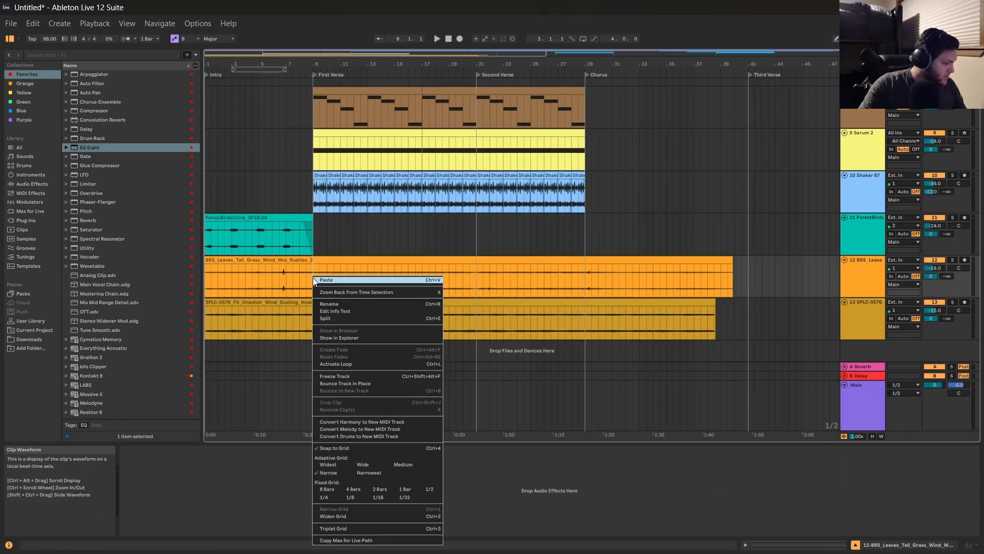
pyautogui.click(359, 303)
# Duplicate the three intro nature clips onward to bar 29 and add a fade-in to the first forest birds clip.
pyautogui.moveTo(207, 244); pyautogui.dragTo(308, 269)
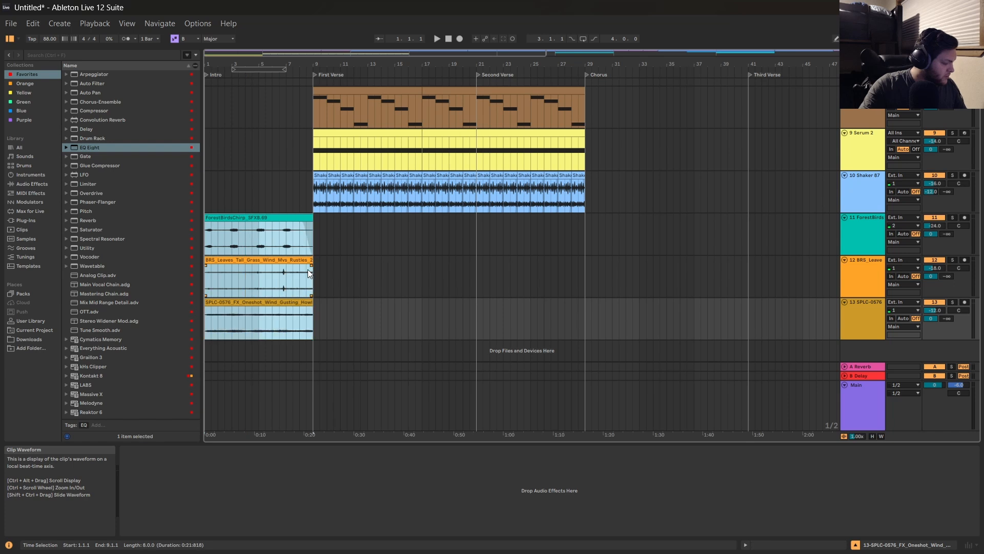
pyautogui.hotkey('ctrl', 'd')
pyautogui.hotkey('ctrl', 'd')
pyautogui.hotkey('ctrl', 'd')
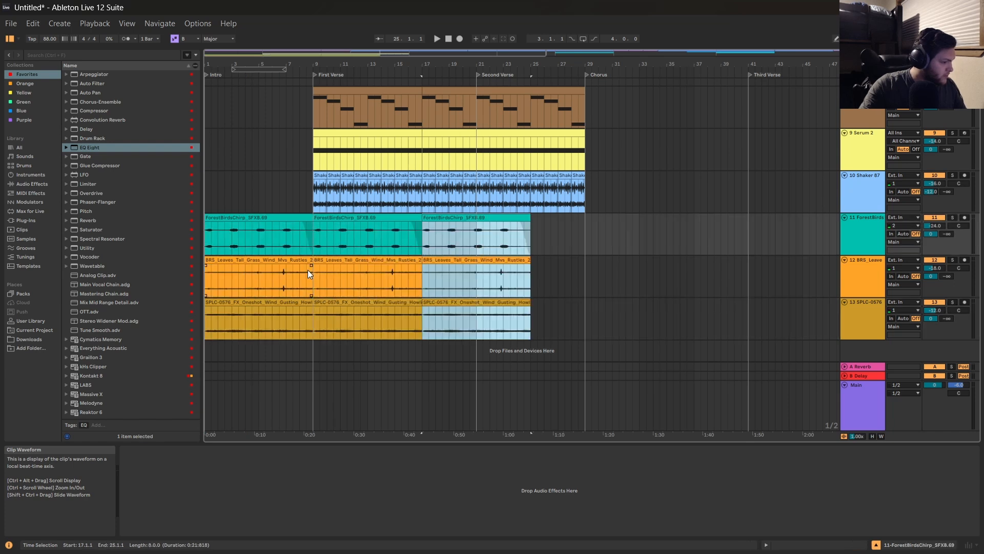
pyautogui.moveTo(202, 225); pyautogui.dragTo(227, 225)
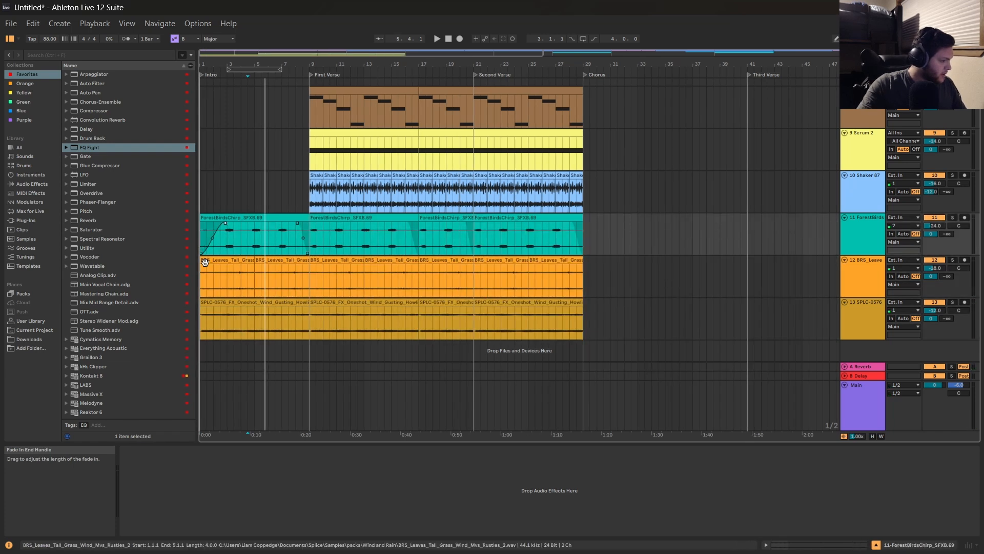
# Duplicate the shaker clips on track 10 through the chorus to bar 41.
pyautogui.scroll(6, 475, 190)
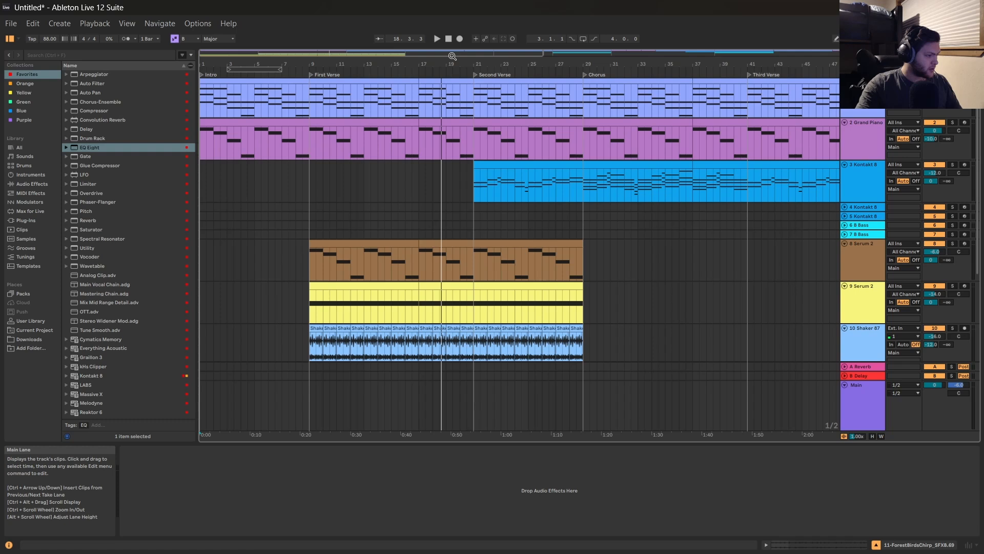
pyautogui.click(453, 56)
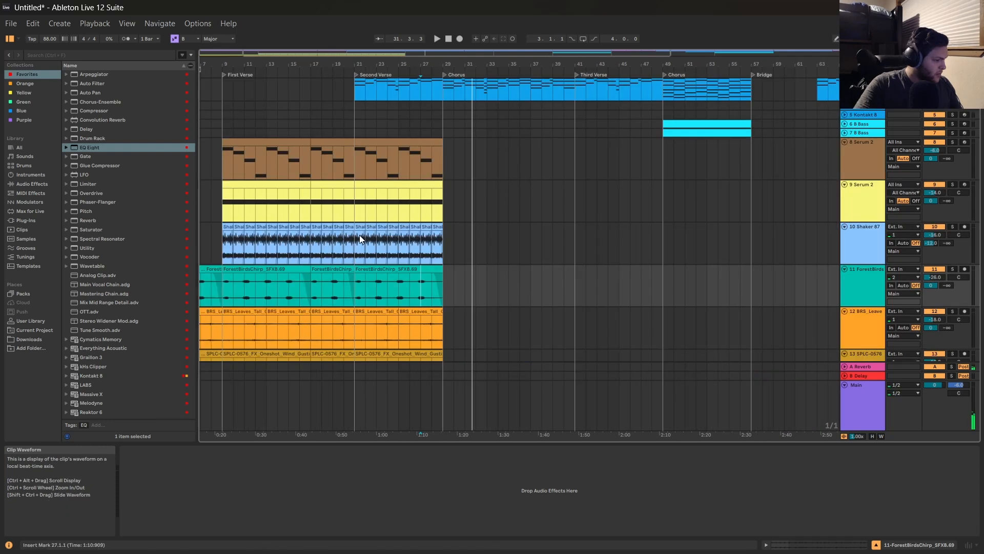
pyautogui.click(439, 248)
pyautogui.hotkey('ctrl', 'd')
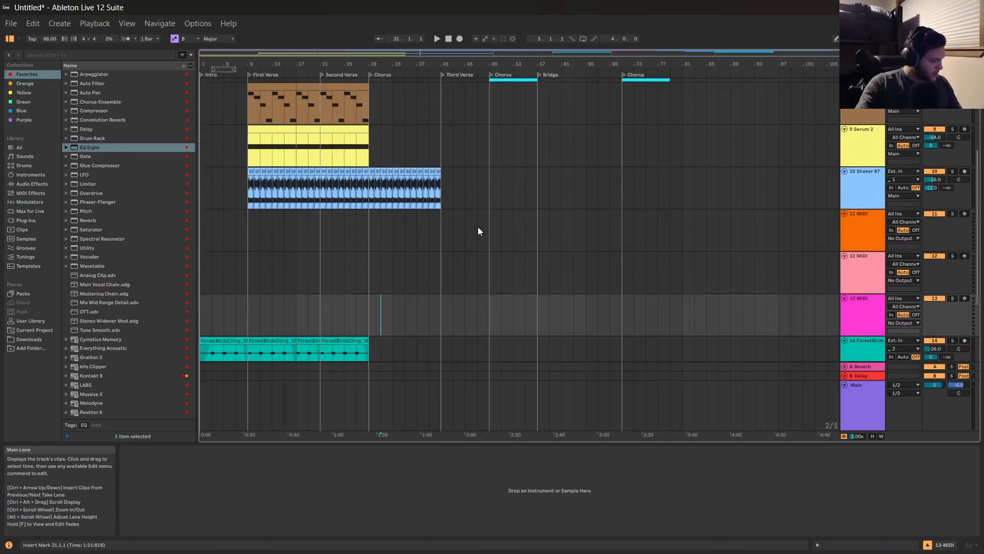
# Add the orchestral drum, percussion and Splice loops at bar 9 on tracks 11 to 19 and look over their clips.
pyautogui.click(380, 227)
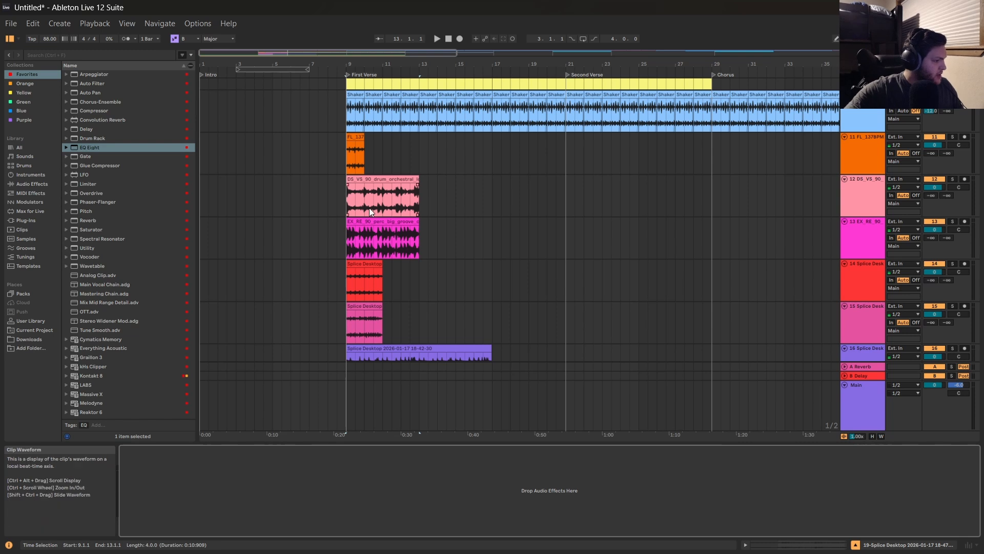
pyautogui.moveTo(345, 155); pyautogui.dragTo(509, 309)
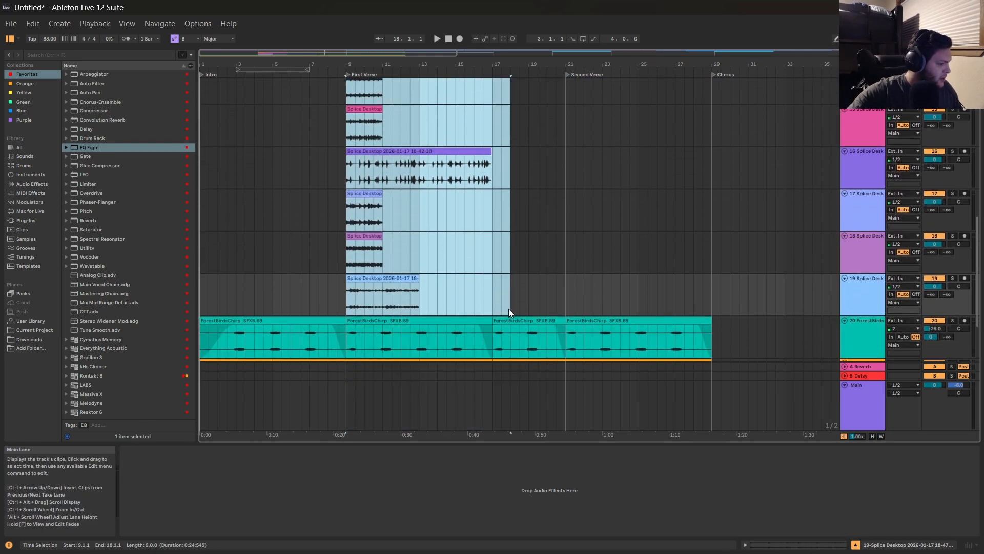
pyautogui.scroll(3, 482, 295)
pyautogui.scroll(5, 462, 287)
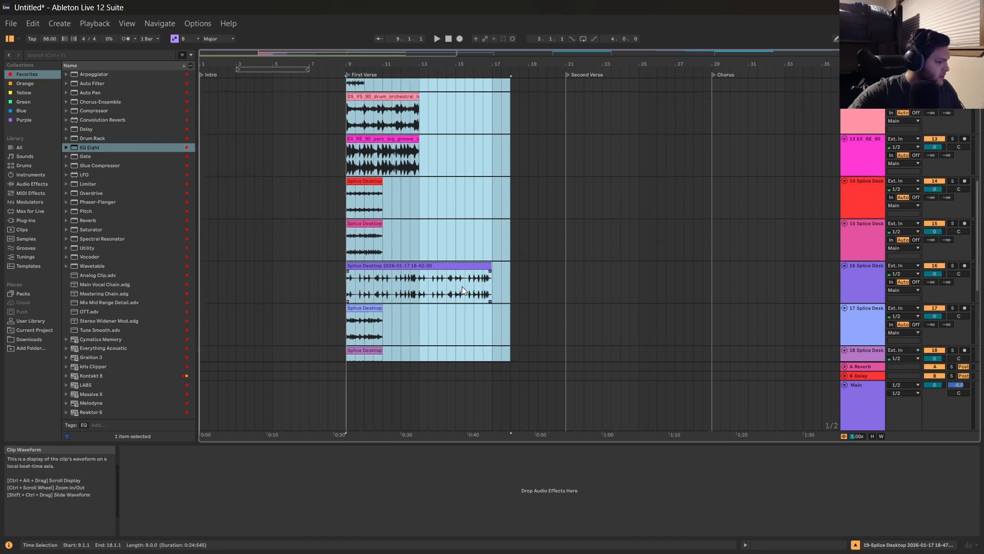
pyautogui.scroll(-5, 462, 286)
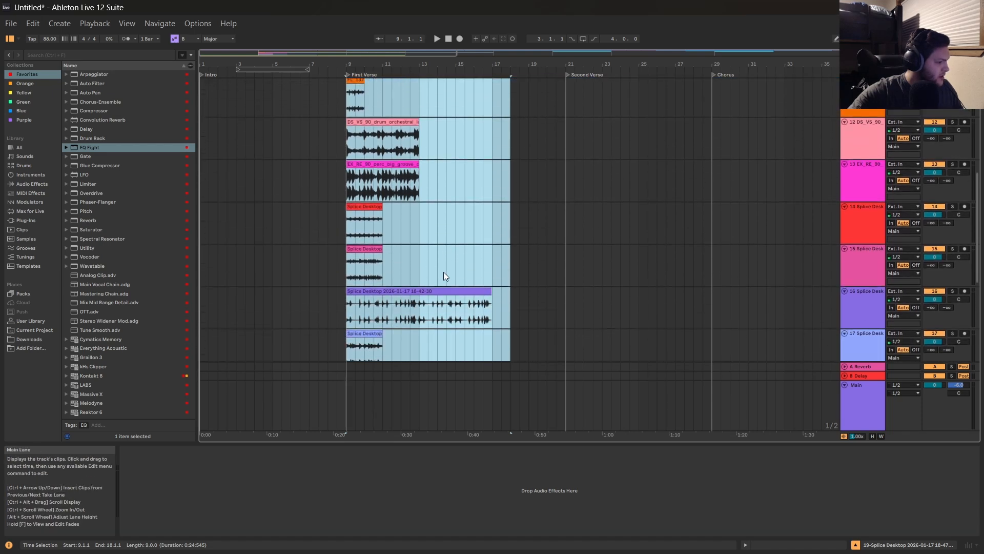
pyautogui.scroll(5, 429, 273)
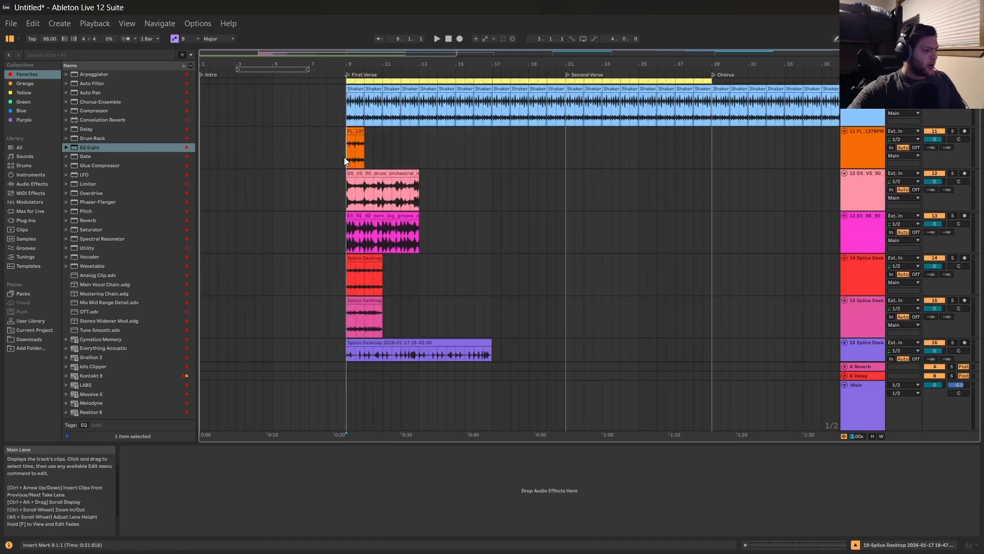
# Lower the volumes of percussion tracks 11 to 19 together and set their Reverb sends to -18 dB.
pyautogui.click(345, 157)
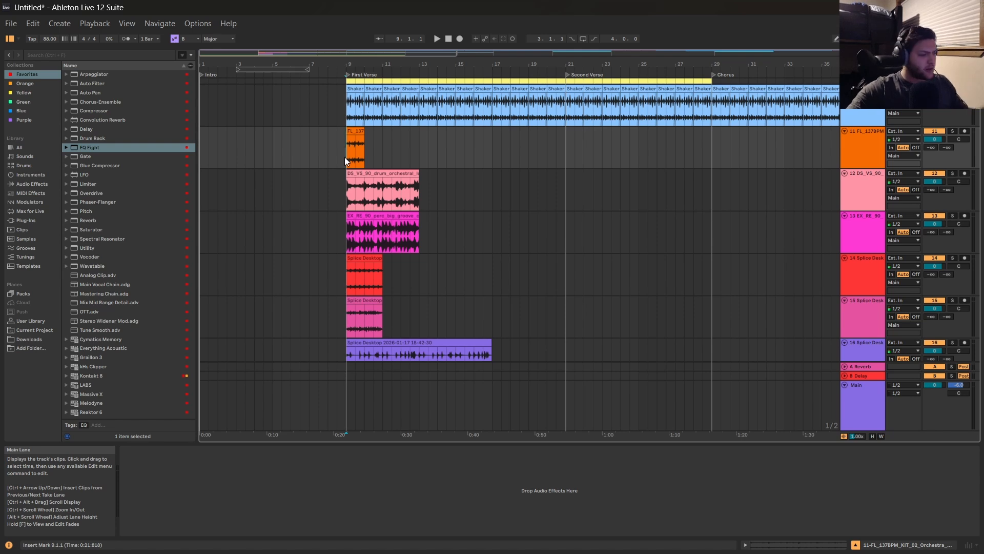
pyautogui.scroll(-5, 847, 208)
pyautogui.scroll(-3, 845, 272)
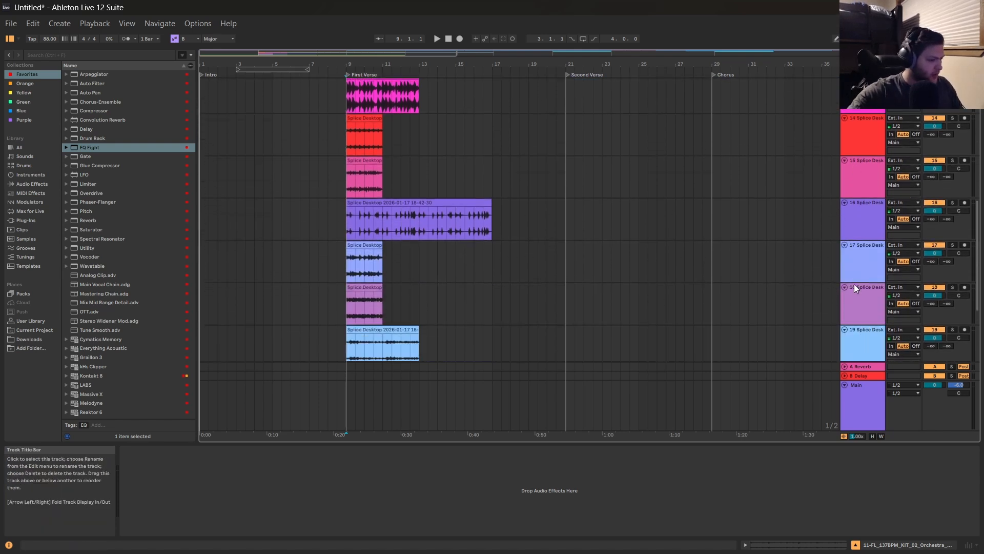
pyautogui.moveTo(934, 318); pyautogui.dragTo(932, 332)
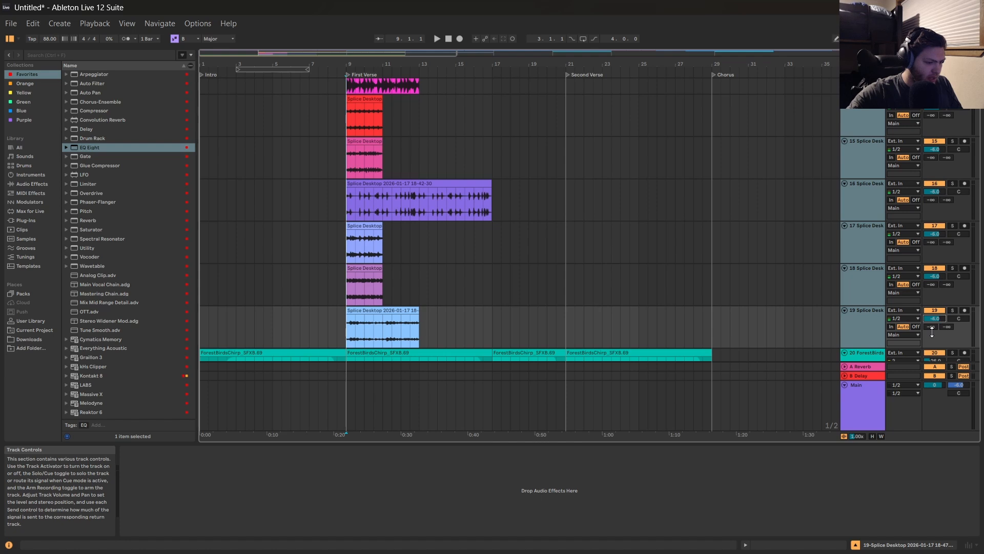
pyautogui.click(931, 327)
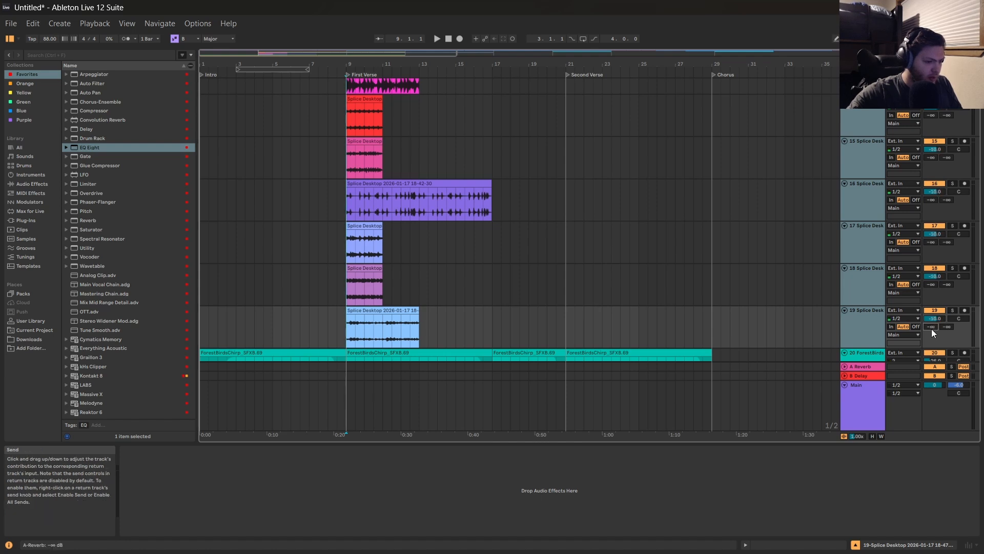
pyautogui.write('-18')
pyautogui.press('Return')
pyautogui.scroll(5, 831, 267)
pyautogui.click(932, 99)
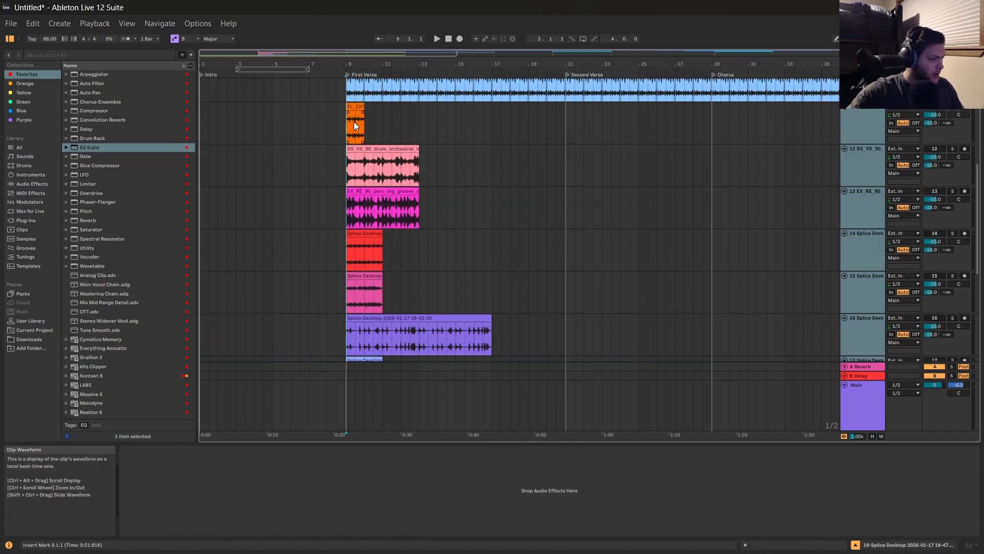
# Move the FL_137BPM clip on track 11 and the orchestral drum loop on track 12 to the chorus start at bar 29.
pyautogui.click(352, 123)
pyautogui.click(350, 124)
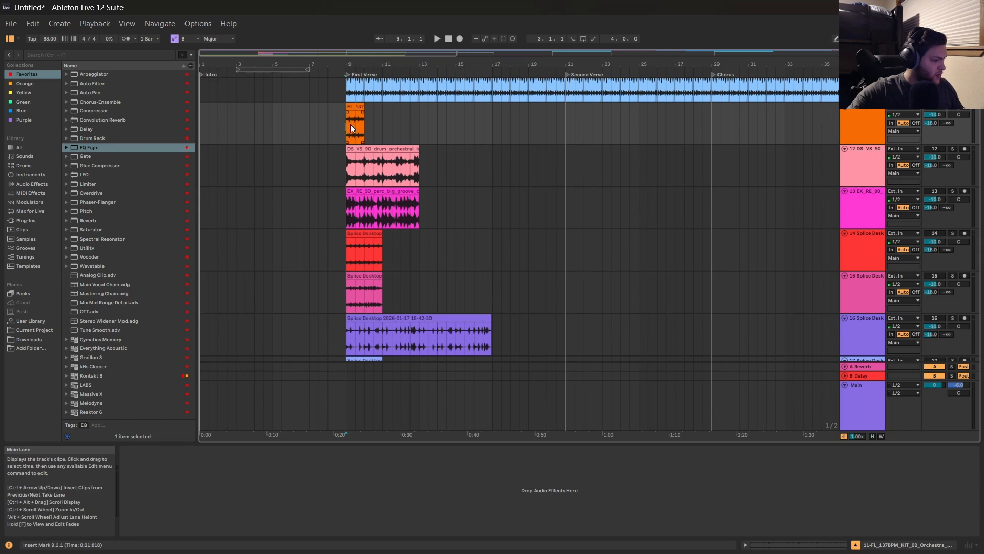
pyautogui.scroll(1, 351, 138)
pyautogui.scroll(1, 410, 191)
pyautogui.press('space')
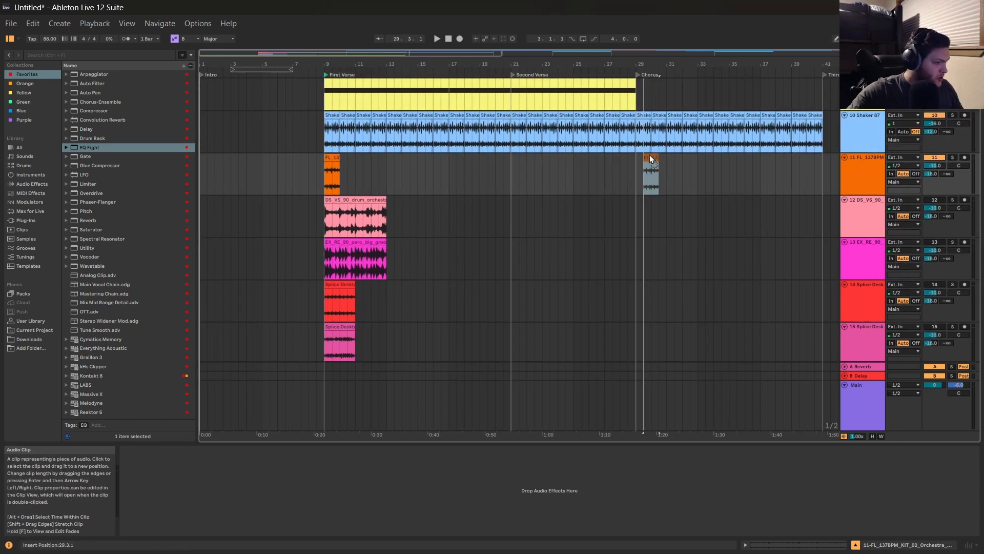
pyautogui.moveTo(650, 154); pyautogui.dragTo(645, 156)
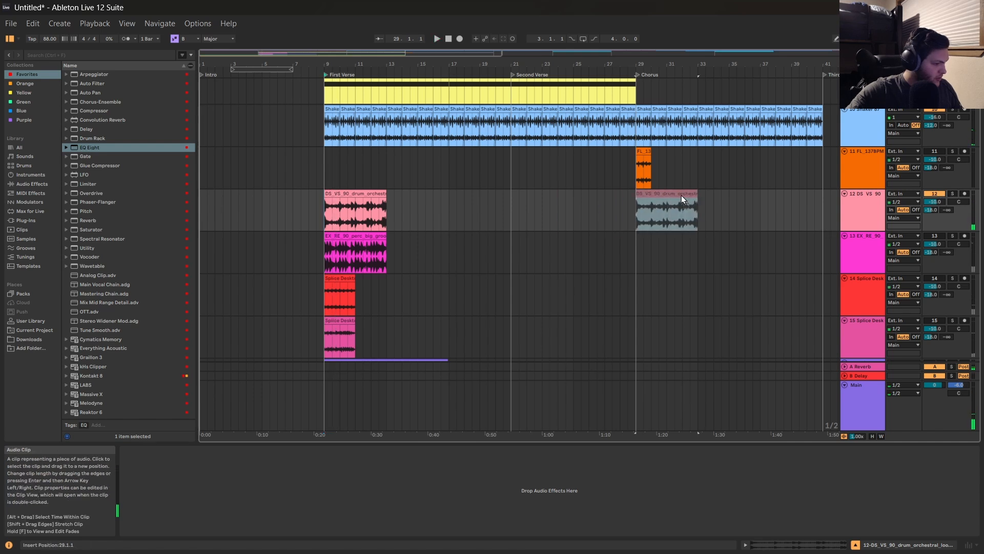
pyautogui.moveTo(370, 193); pyautogui.dragTo(681, 195)
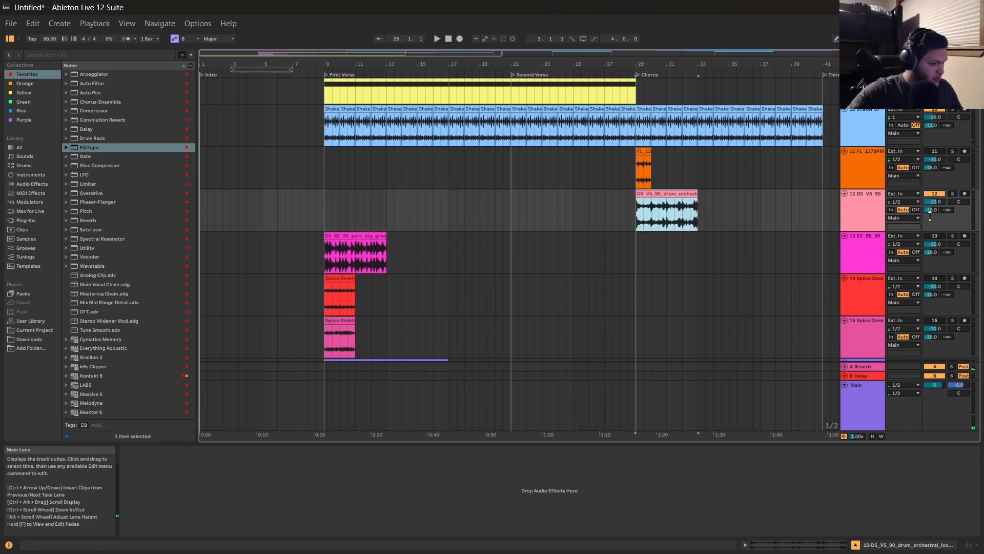
# Audition the big-groove percussion loop on track 13 and move it to the chorus start at bar 29.
pyautogui.click(333, 259)
pyautogui.press('space')
pyautogui.press('space')
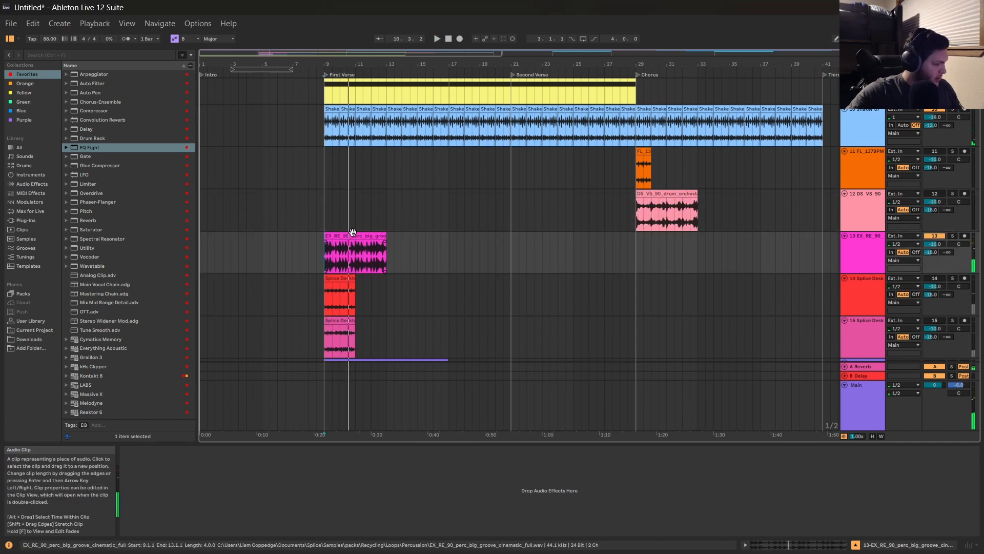
pyautogui.moveTo(356, 257); pyautogui.dragTo(653, 254)
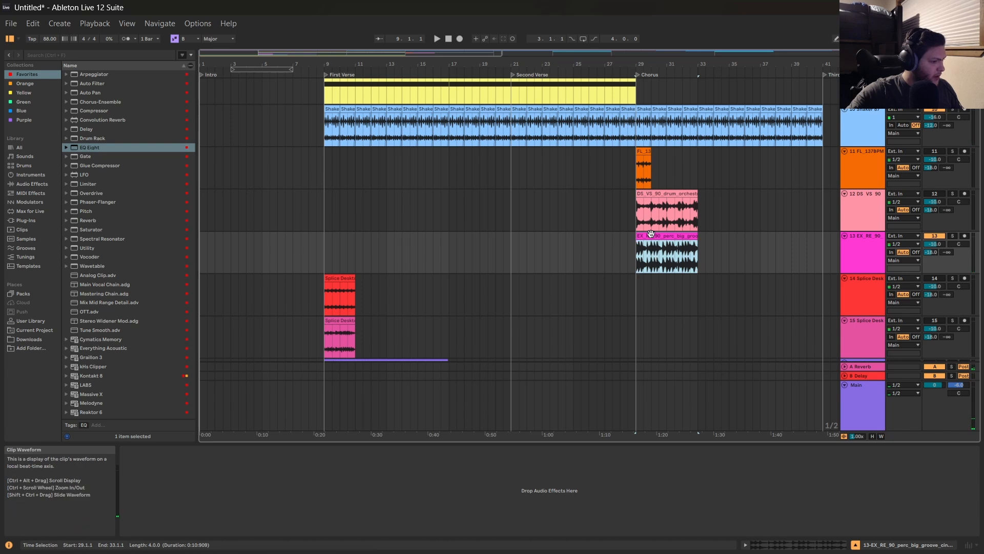
# Reorder the percussion tracks so EX_RE_90 is track 11, DS_VS_90 is track 12 and FL_137BPM is track 13.
pyautogui.moveTo(641, 219); pyautogui.dragTo(698, 250)
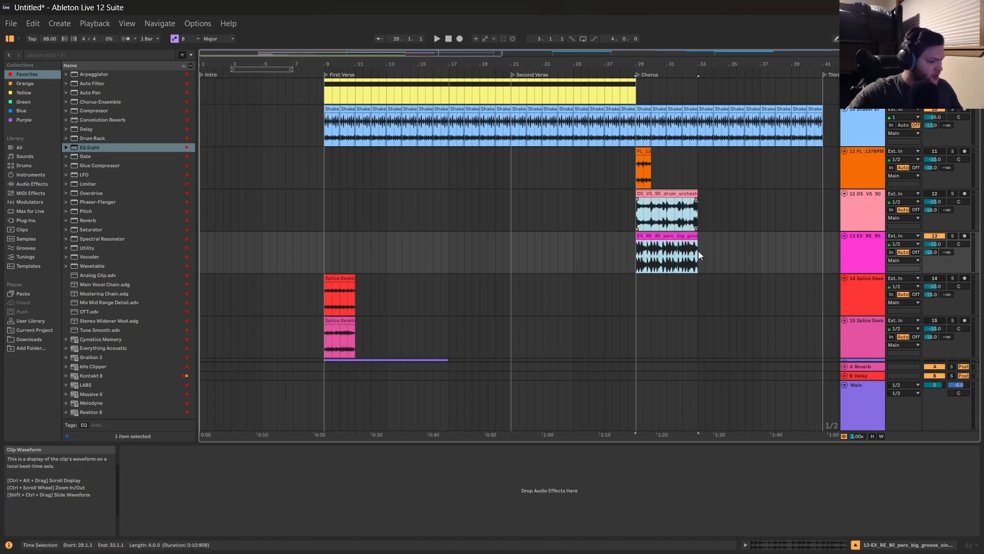
pyautogui.click(863, 216)
pyautogui.keyDown('shift'); pyautogui.click(863, 248); pyautogui.keyUp('shift')
pyautogui.moveTo(864, 249); pyautogui.dragTo(864, 167)
pyautogui.scroll(-3, 753, 209)
# Activate track 14 and audition its Splice loop from the First Verse start at bar 9.
pyautogui.click(931, 189)
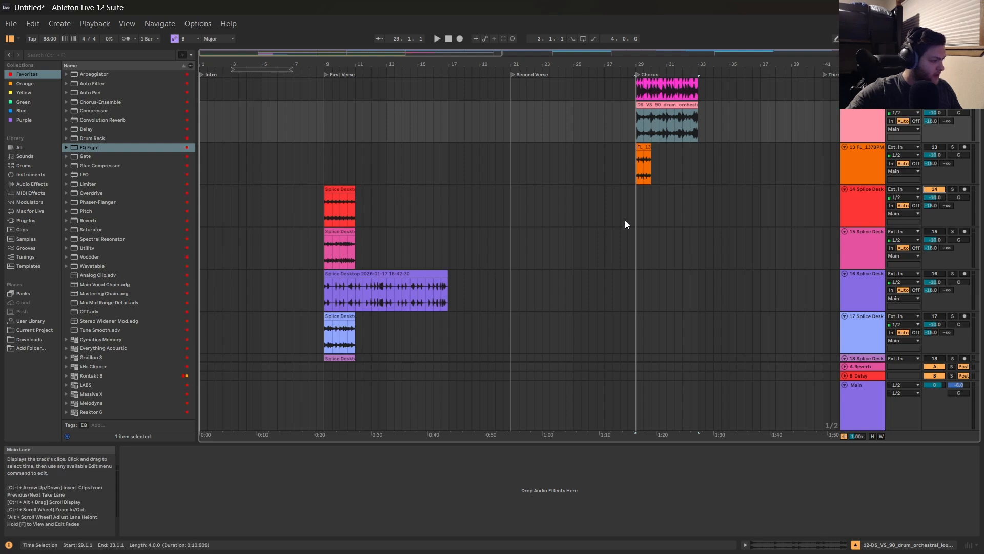
pyautogui.click(325, 215)
pyautogui.press('space')
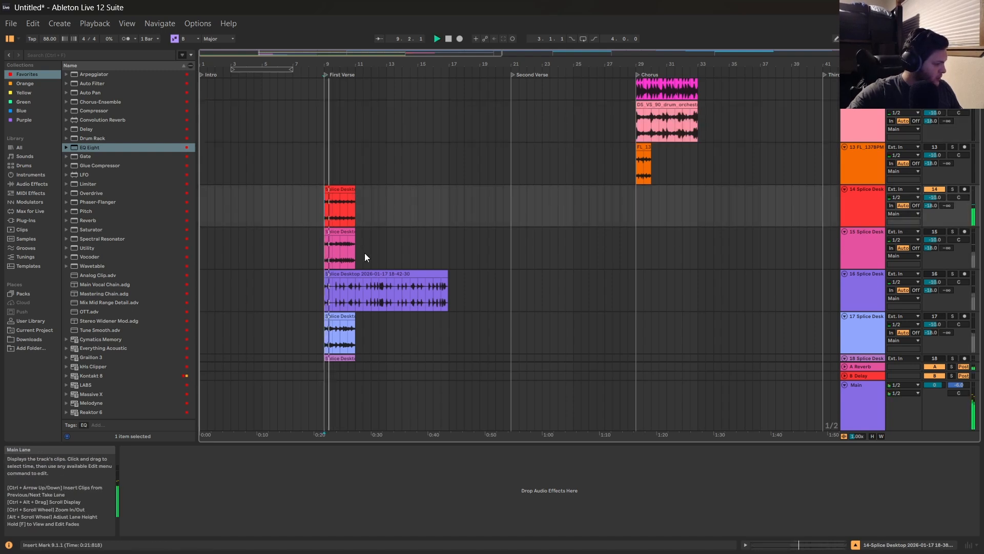
pyautogui.click(935, 188)
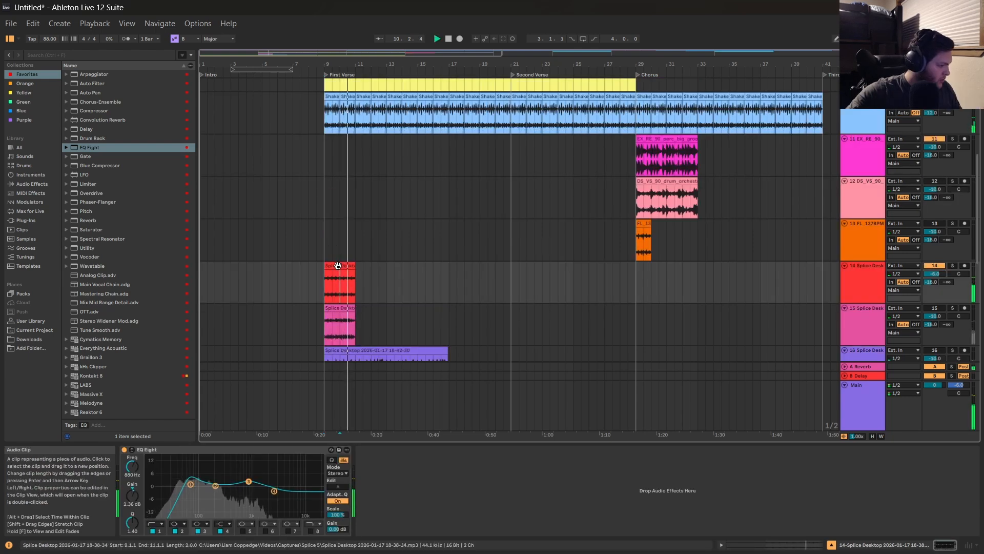
# Duplicate the two-bar Splice clip on track 14 through both verses up to bar 29.
pyautogui.click(342, 266)
pyautogui.hotkey('ctrl', 'd')
pyautogui.hotkey('ctrl', 'd')
pyautogui.hotkey('ctrl', 'd')
pyautogui.hotkey('ctrl', 'd')
pyautogui.hotkey('ctrl', 'd')
pyautogui.hotkey('ctrl', 'd')
pyautogui.hotkey('ctrl', 'd')
pyautogui.hotkey('ctrl', 'd')
pyautogui.hotkey('ctrl', 'd')
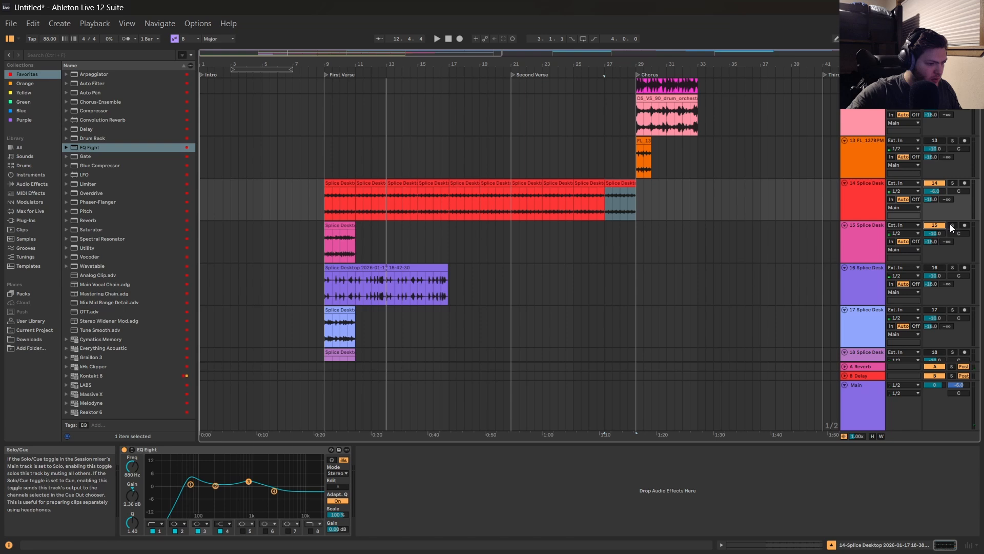
# Audition the Splice loop on track 15 from bar 9, both soloed and together with the other tracks.
pyautogui.click(952, 225)
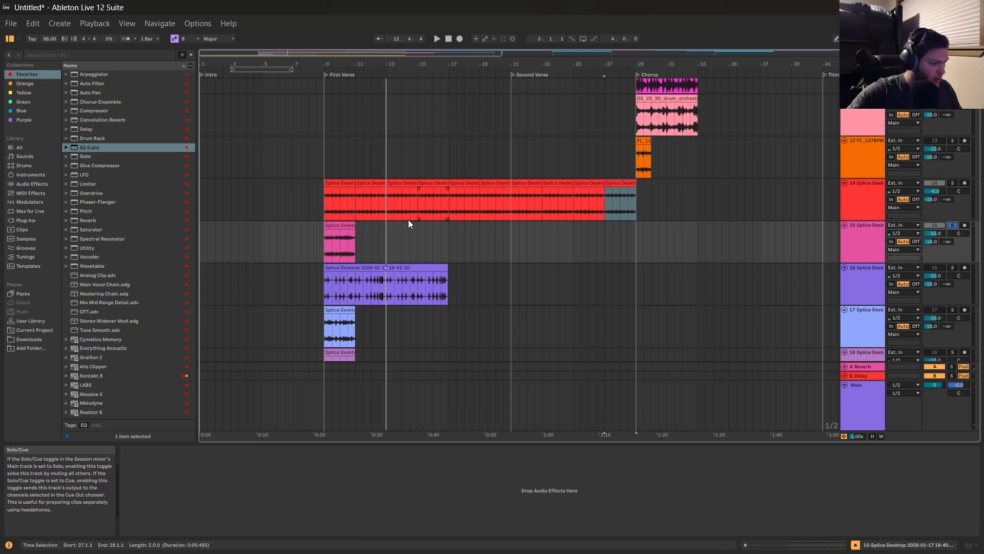
pyautogui.click(324, 240)
pyautogui.press('space')
pyautogui.click(953, 225)
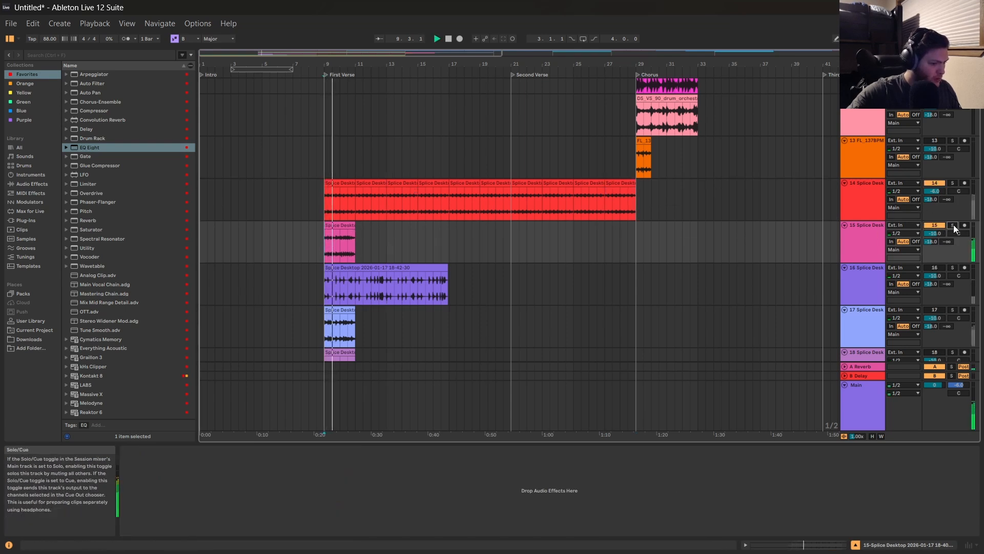
pyautogui.press('space')
# Add an EQ Eight to track 15 and change its band 4 filter to a high cut.
pyautogui.doubleClick(97, 147)
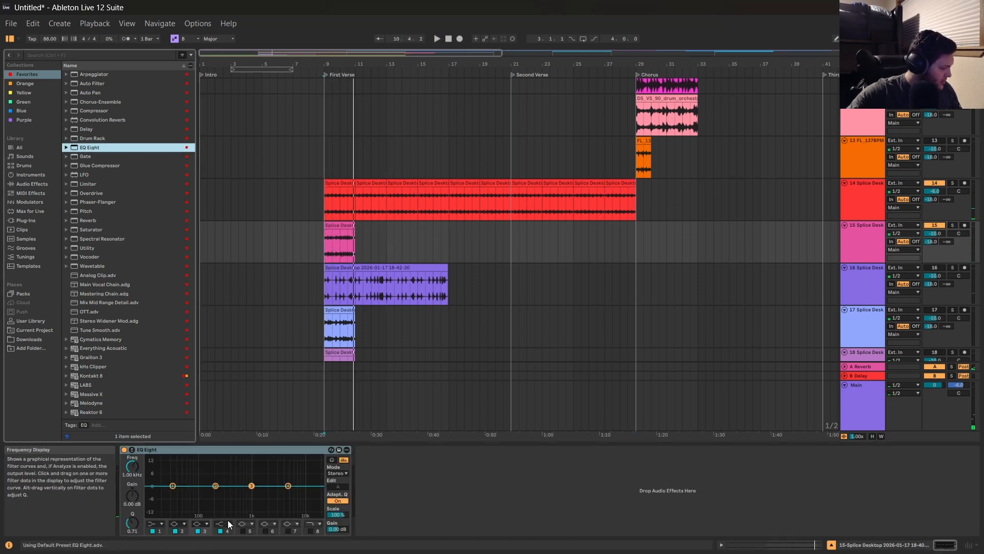
pyautogui.click(222, 524)
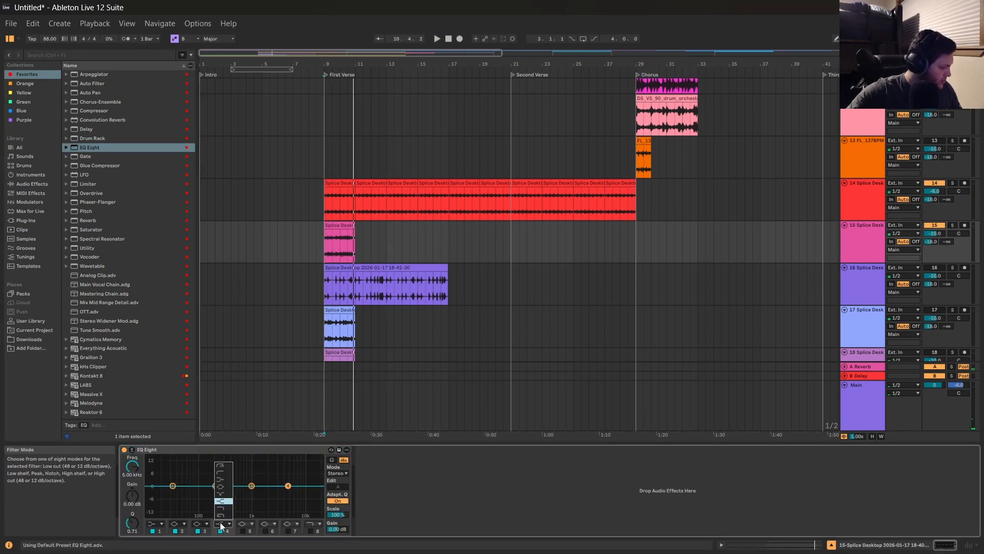
pyautogui.click(226, 515)
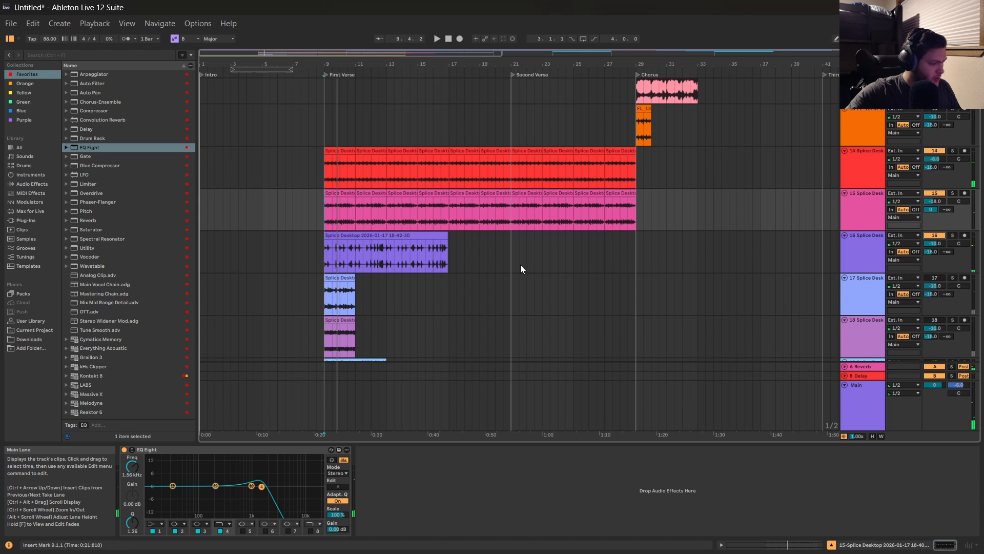
# Audition the long Splice loop on track 16 and move it to the chorus start at bar 29.
pyautogui.click(521, 264)
pyautogui.press('space')
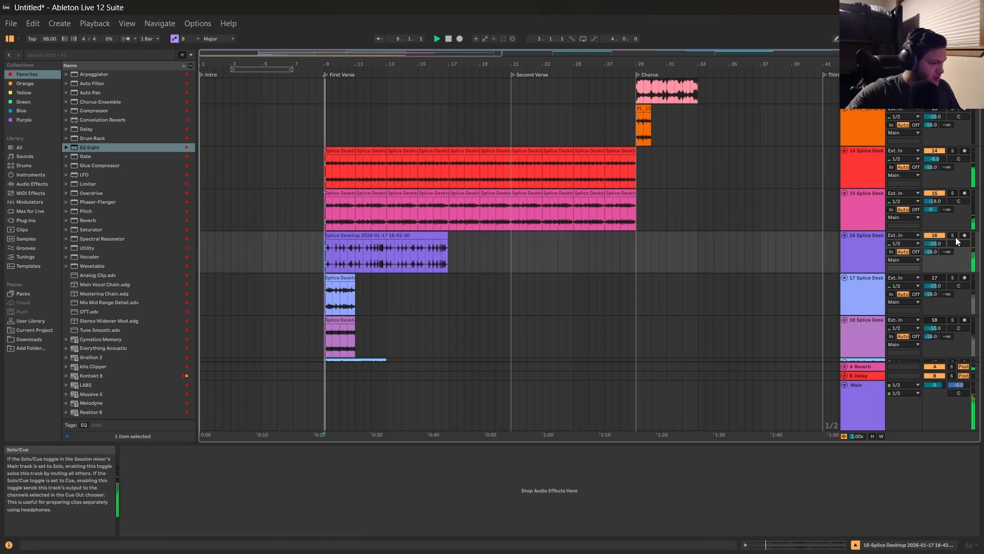
pyautogui.press('space')
pyautogui.moveTo(398, 245); pyautogui.dragTo(696, 234)
# Audition the Splice loop on track 17 from bar 9.
pyautogui.scroll(-3, 705, 303)
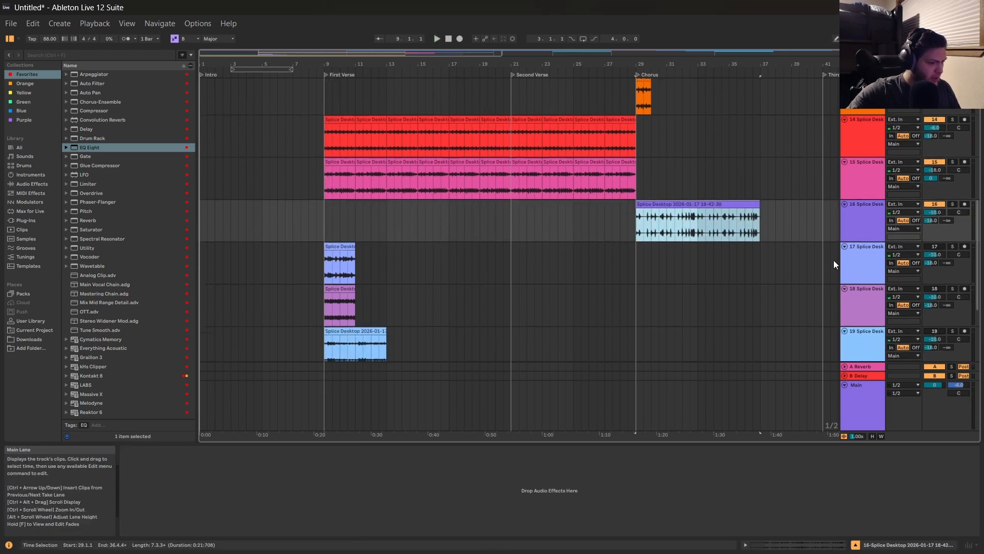
pyautogui.click(330, 270)
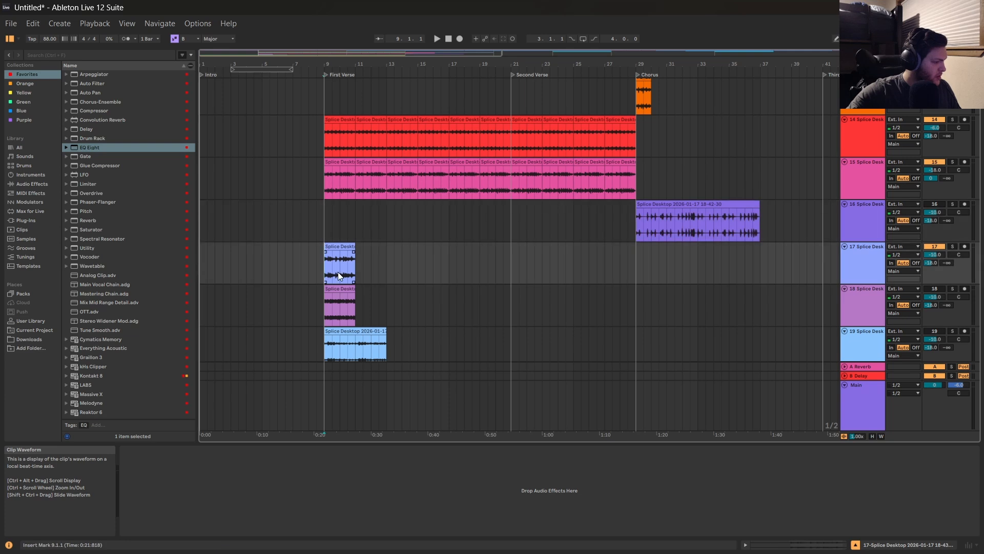
pyautogui.press('space')
pyautogui.scroll(-3, 393, 293)
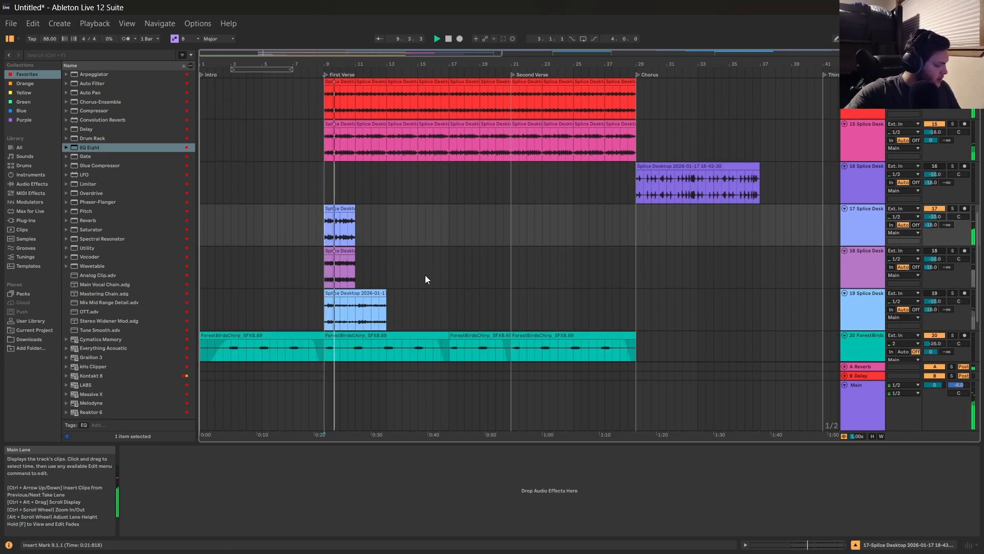
pyautogui.scroll(-1, 435, 257)
pyautogui.press('space')
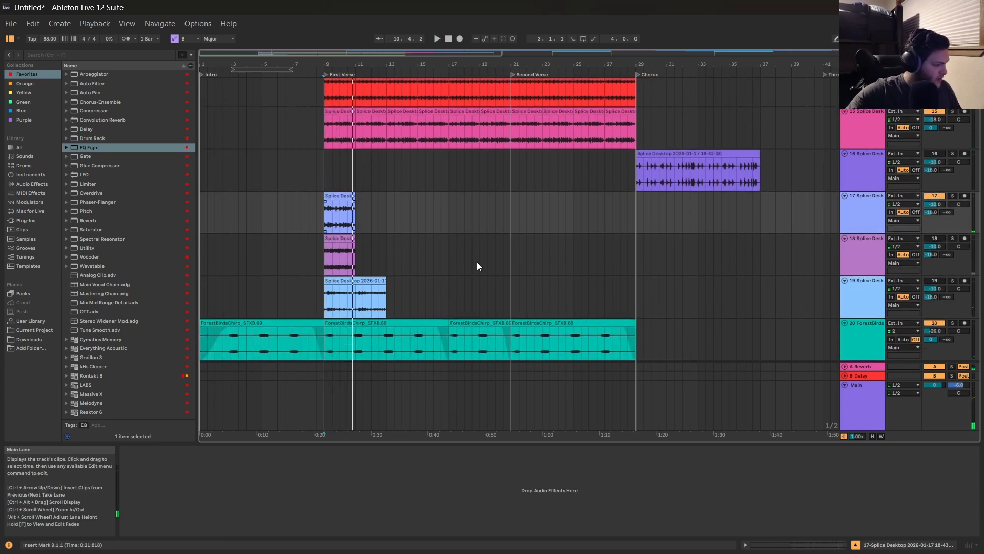
# Duplicate the two-bar Splice clip on track 17 through both verses up to bar 29.
pyautogui.click(345, 197)
pyautogui.hotkey('ctrl', 'd')
pyautogui.hotkey('ctrl', 'd')
pyautogui.hotkey('ctrl', 'd')
pyautogui.hotkey('ctrl', 'd')
pyautogui.hotkey('ctrl', 'd')
pyautogui.hotkey('ctrl', 'd')
pyautogui.hotkey('ctrl', 'd')
pyautogui.hotkey('ctrl', 'd')
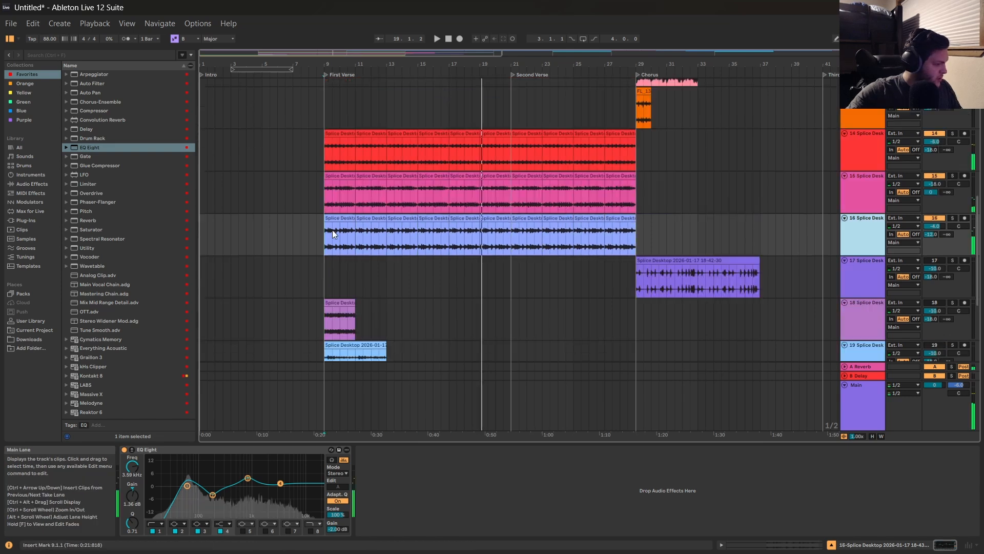
# Delete the Splice clips on track 16 from bar 9 to bar 17.
pyautogui.press('space')
pyautogui.moveTo(326, 231); pyautogui.dragTo(416, 237)
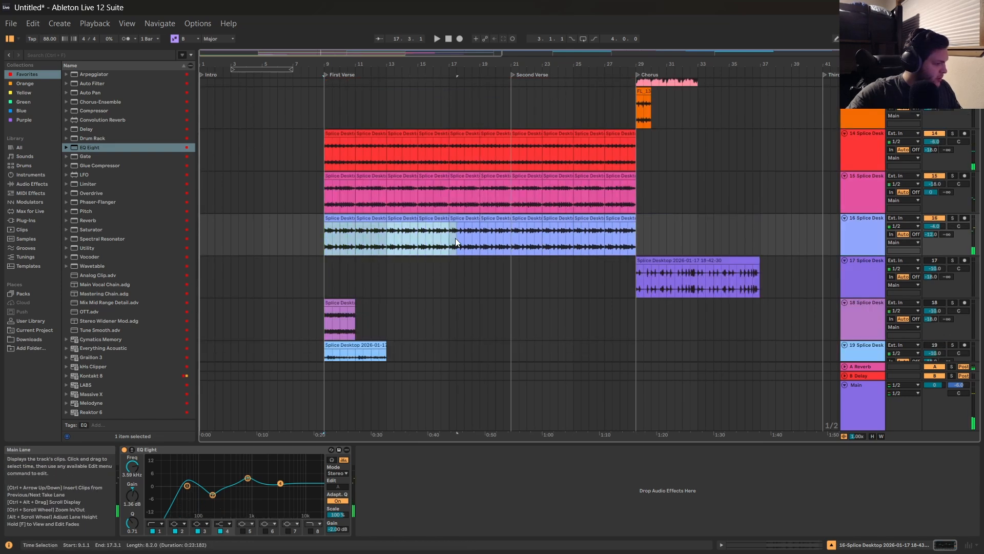
pyautogui.press('Delete')
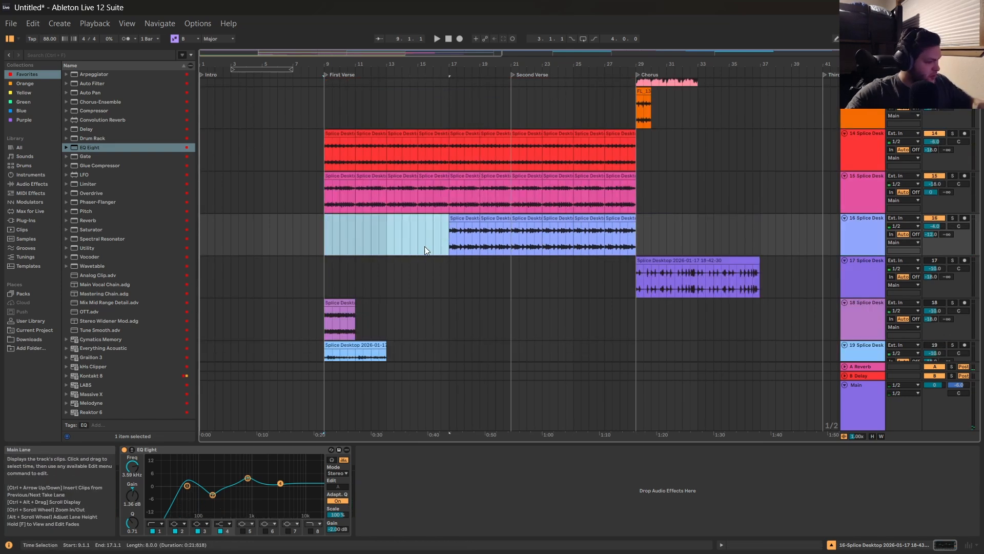
# Solo track 18 and audition its Splice loop from bar 9.
pyautogui.scroll(-2, 478, 265)
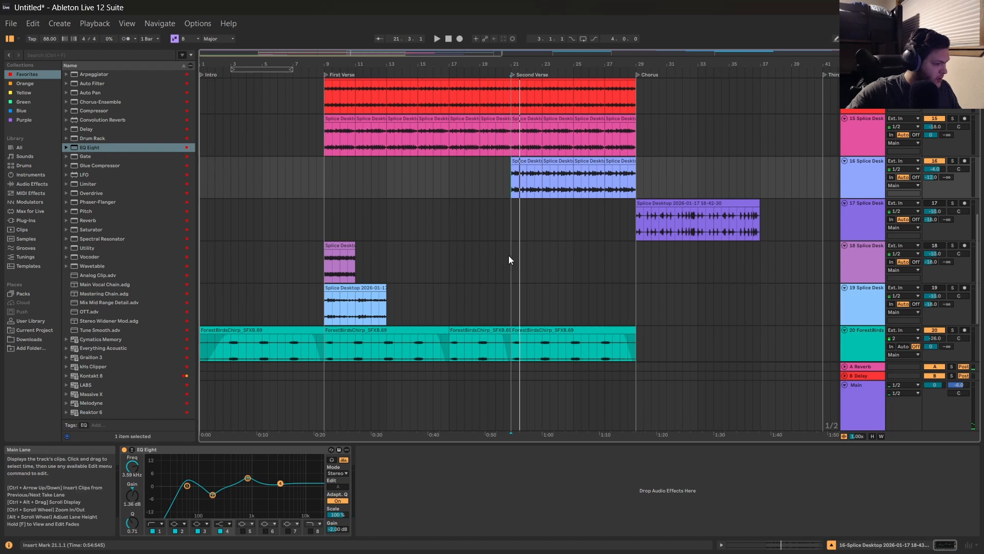
pyautogui.click(321, 266)
pyautogui.click(953, 245)
pyautogui.press('space')
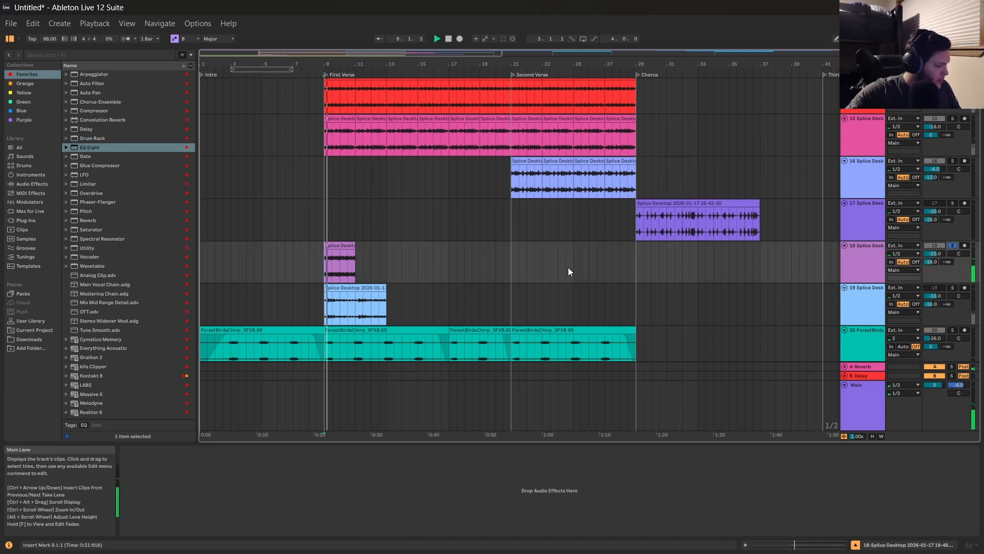
pyautogui.press('space')
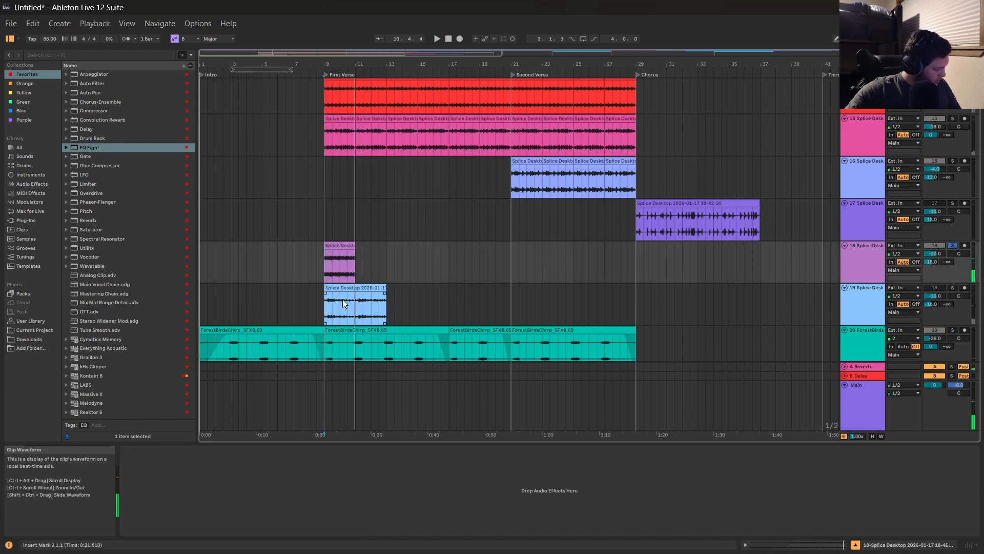
# Move the Splice clip on track 18 to bar 17 and duplicate it up to the chorus start at bar 29.
pyautogui.click(334, 289)
pyautogui.moveTo(347, 269); pyautogui.dragTo(472, 269)
pyautogui.press('space')
pyautogui.hotkey('ctrl', 'd')
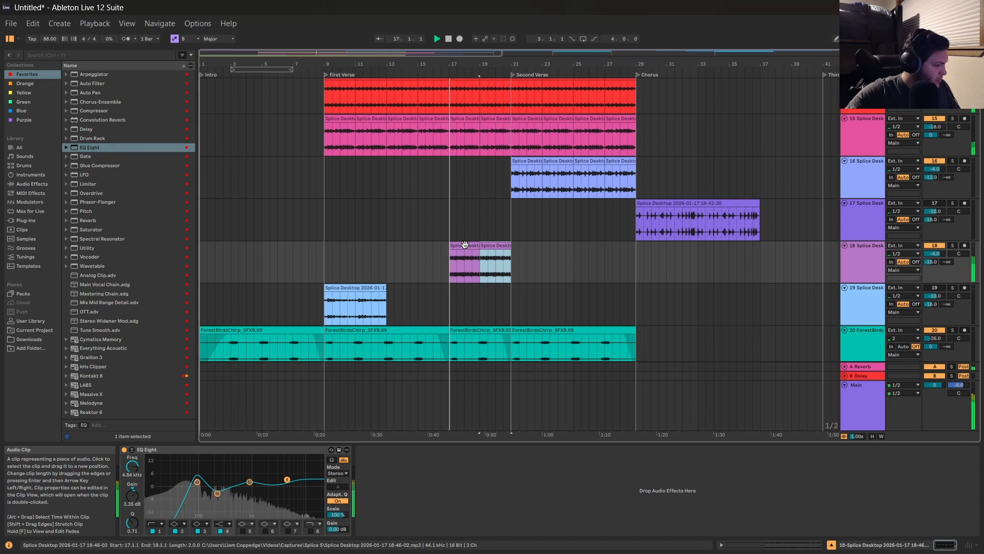
pyautogui.hotkey('ctrl', 'd')
pyautogui.hotkey('ctrl', 'd')
pyautogui.hotkey('ctrl', 'd')
pyautogui.hotkey('ctrl', 'd')
pyautogui.press('space')
# Move track 18 above track 16 and shift the light-blue Splice clip on track 19 to the Second Verse start at bar 21.
pyautogui.scroll(2, 312, 306)
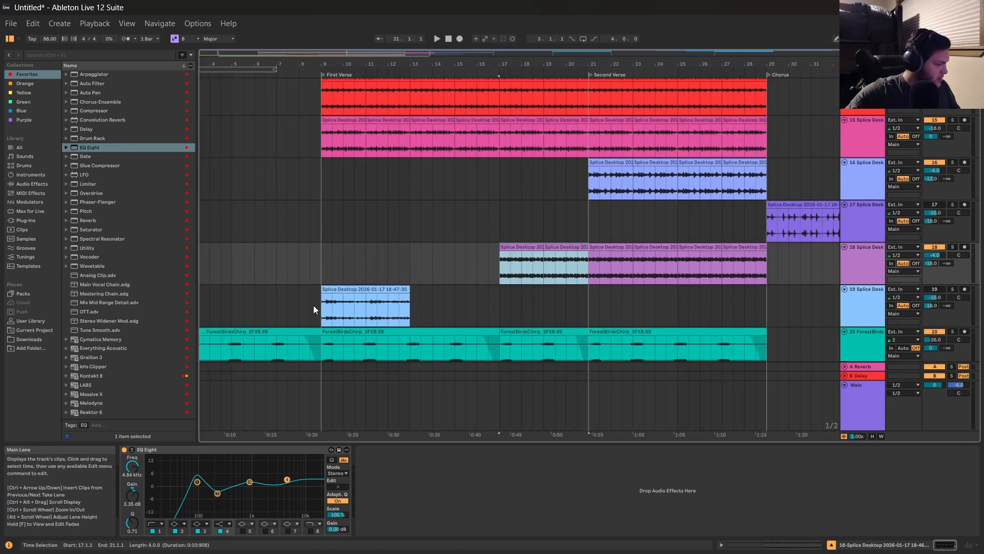
pyautogui.click(314, 305)
pyautogui.press('space')
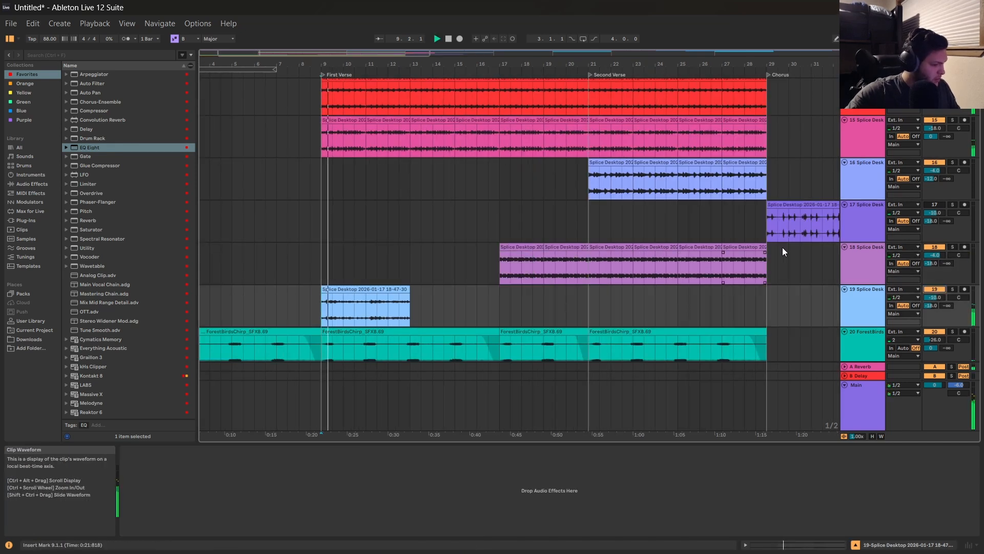
pyautogui.click(866, 248)
pyautogui.moveTo(868, 228); pyautogui.dragTo(856, 162)
pyautogui.press('space')
pyautogui.moveTo(351, 304); pyautogui.dragTo(623, 298)
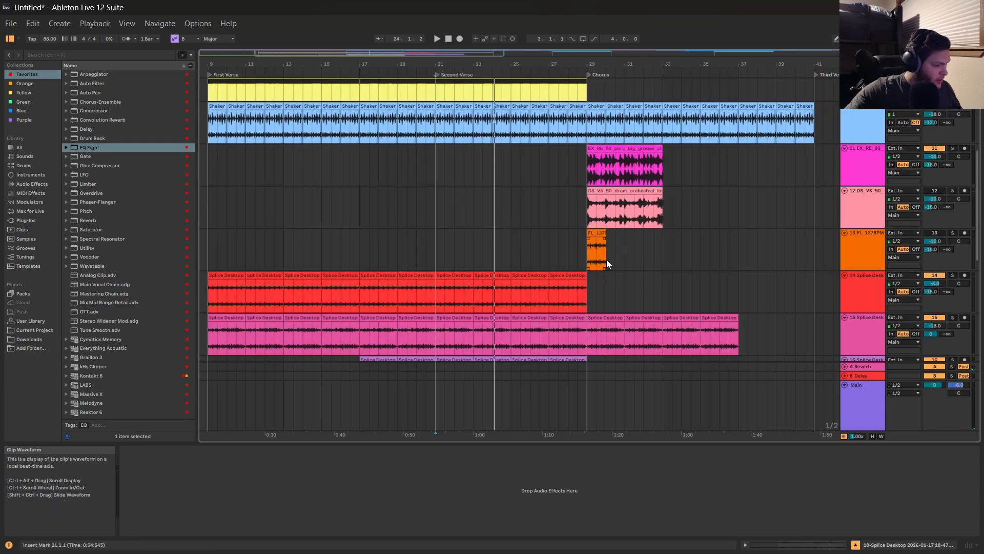
# Audition track 11 soloed from bar 29 and delete the DS_VS_90 orchestral drum track.
pyautogui.click(586, 251)
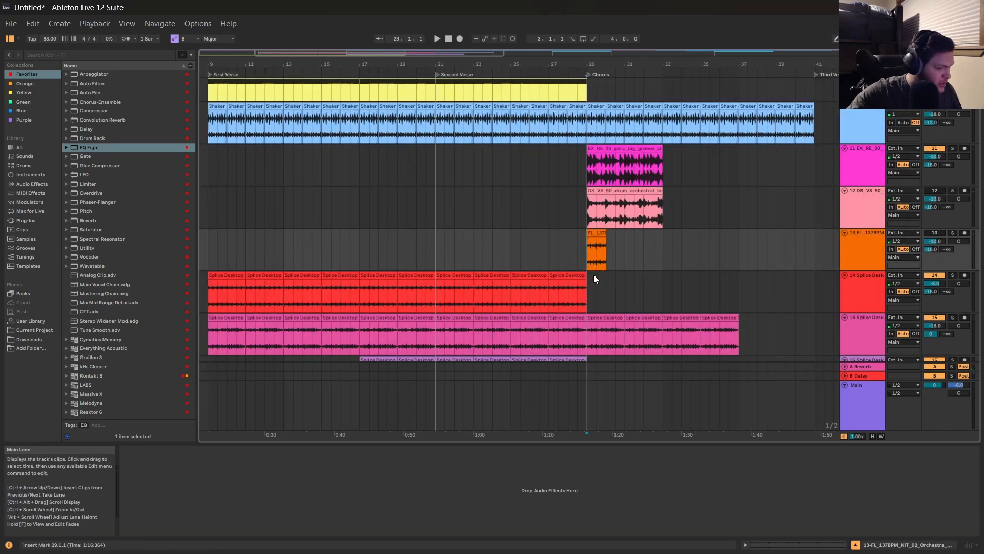
pyautogui.click(952, 148)
pyautogui.press('space')
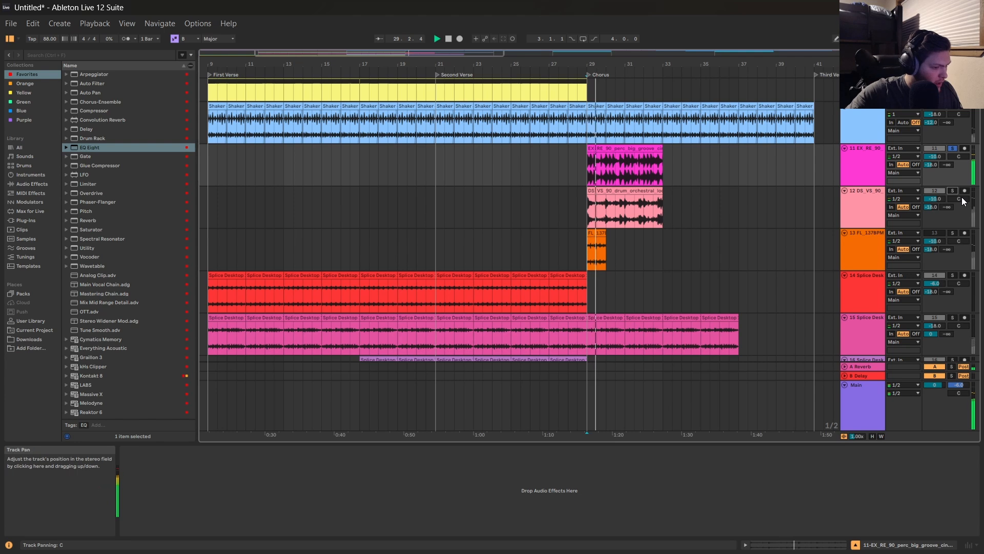
pyautogui.rightClick(877, 203)
pyautogui.click(866, 207)
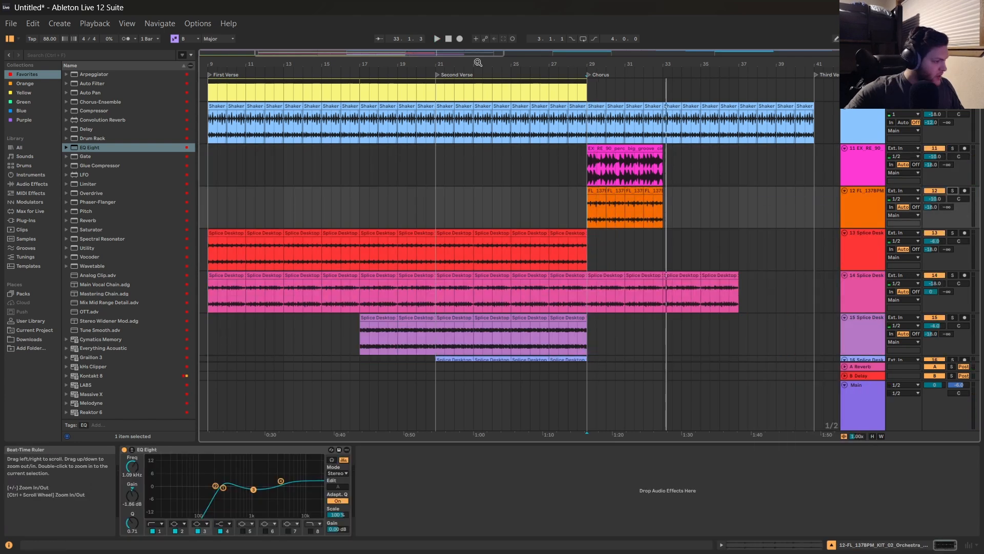
# Duplicate the percussion loops on tracks 11 and 12 through the chorus to bar 41.
pyautogui.moveTo(478, 61); pyautogui.dragTo(474, 26)
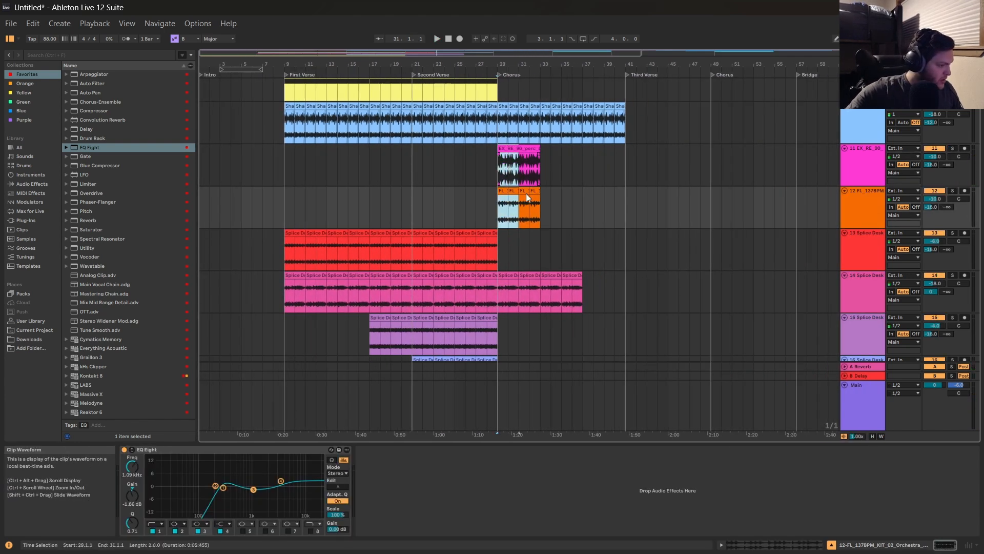
pyautogui.moveTo(525, 193); pyautogui.dragTo(538, 202)
pyautogui.hotkey('ctrl', 'd')
pyautogui.hotkey('ctrl', 'd')
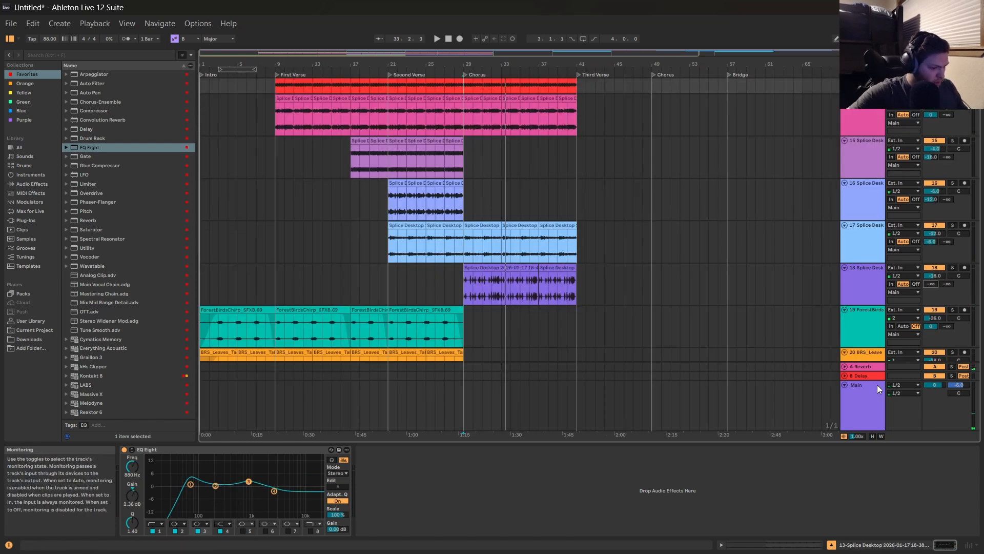
# Copy the Reverb device from return track A and paste it onto Splice track 18.
pyautogui.click(868, 367)
pyautogui.rightClick(265, 450)
pyautogui.click(279, 467)
pyautogui.click(462, 296)
pyautogui.rightClick(432, 471)
pyautogui.click(441, 475)
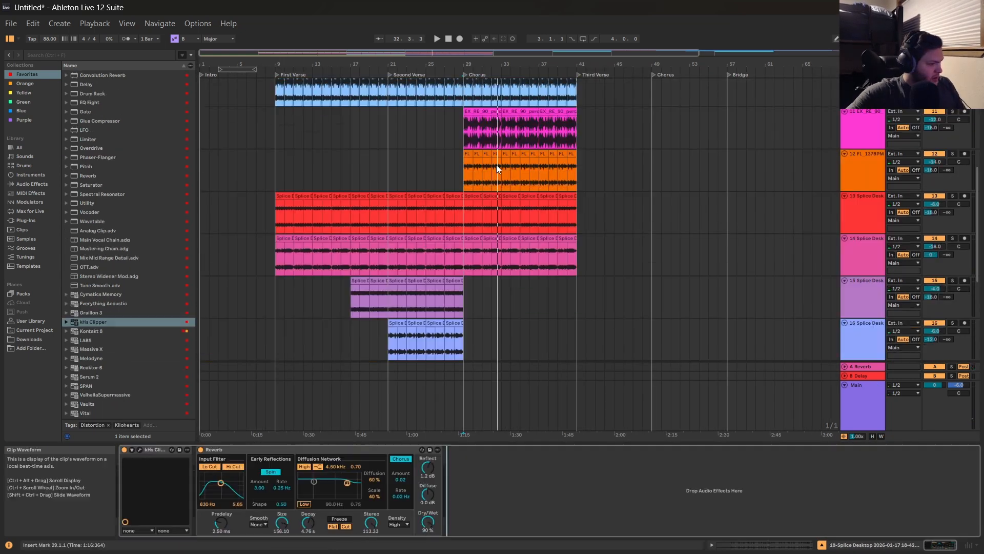
pyautogui.scroll(5, 477, 149)
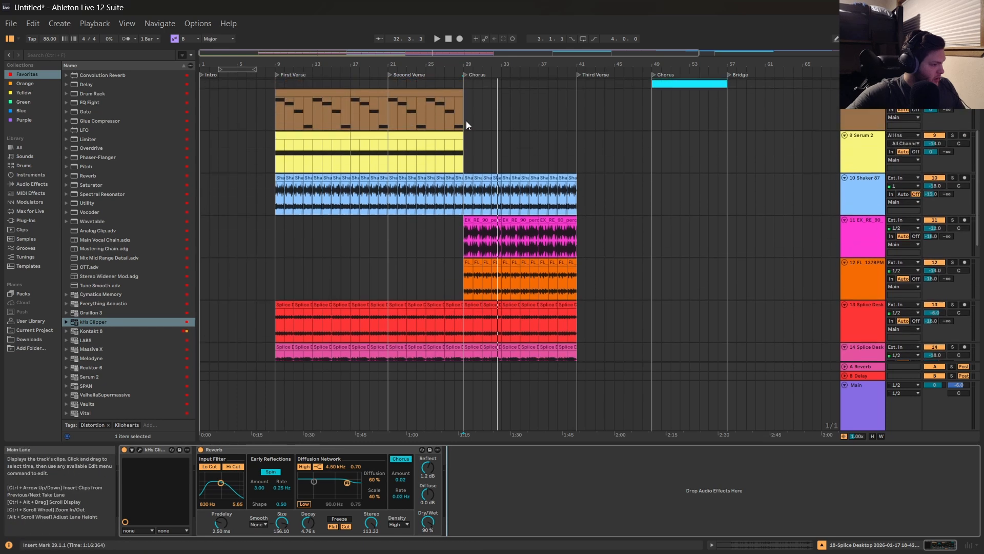
pyautogui.scroll(-5, 466, 121)
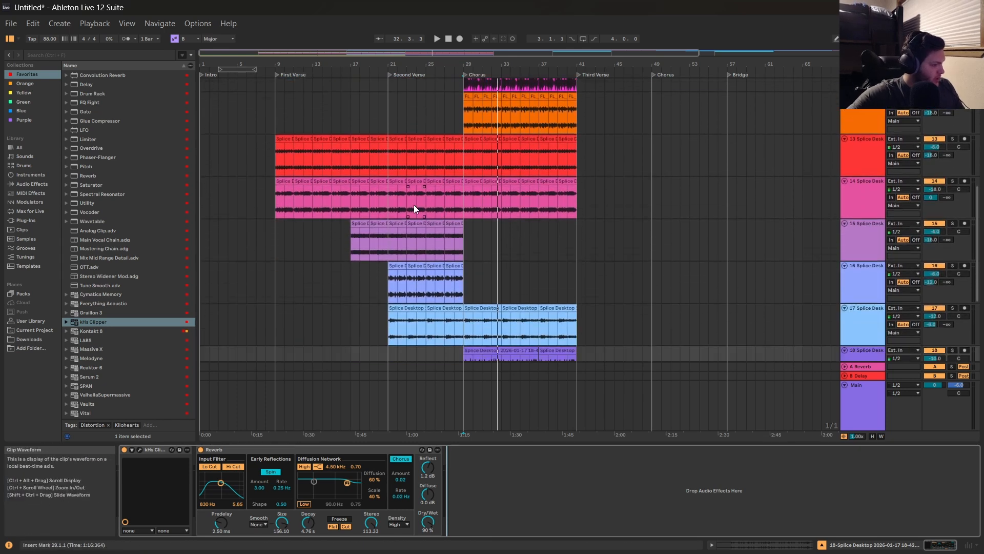
# Copy the Second Verse clips on Splice tracks 13 through 17 to the Third Verse at bars 41 to 49.
pyautogui.scroll(-2, 413, 205)
pyautogui.moveTo(408, 283)
pyautogui.mouseDown()
pyautogui.moveTo(605, 290)
pyautogui.moveTo(592, 290)
pyautogui.mouseUp()
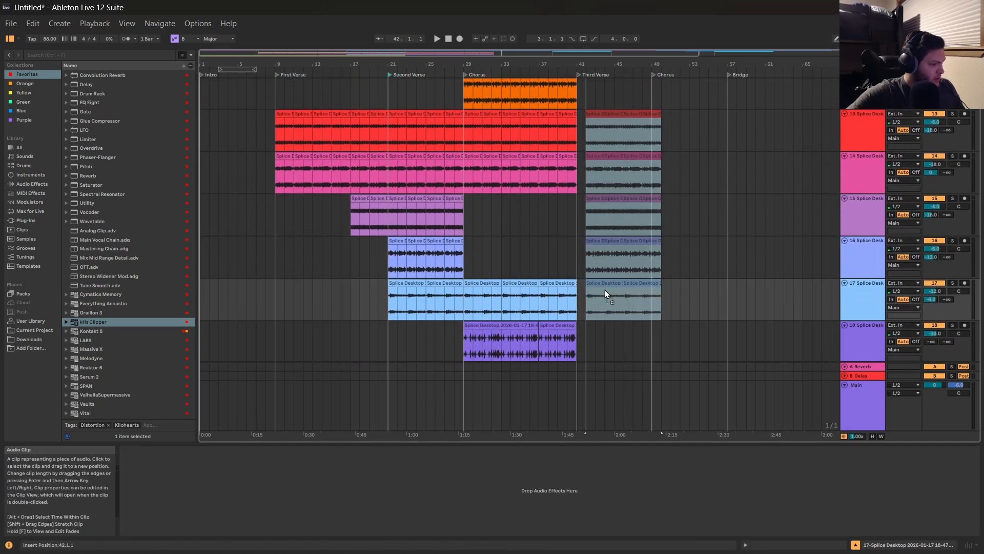
# Delete the nature ambience clips on tracks 19 through 21 between bars 21 and 29.
pyautogui.scroll(-4, 513, 287)
pyautogui.moveTo(390, 218); pyautogui.dragTo(459, 338)
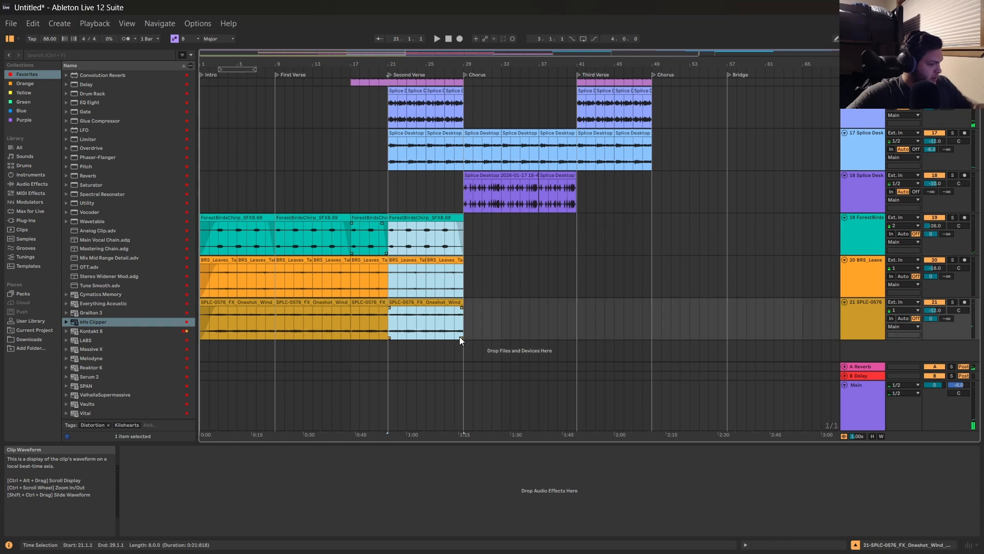
pyautogui.press('Delete')
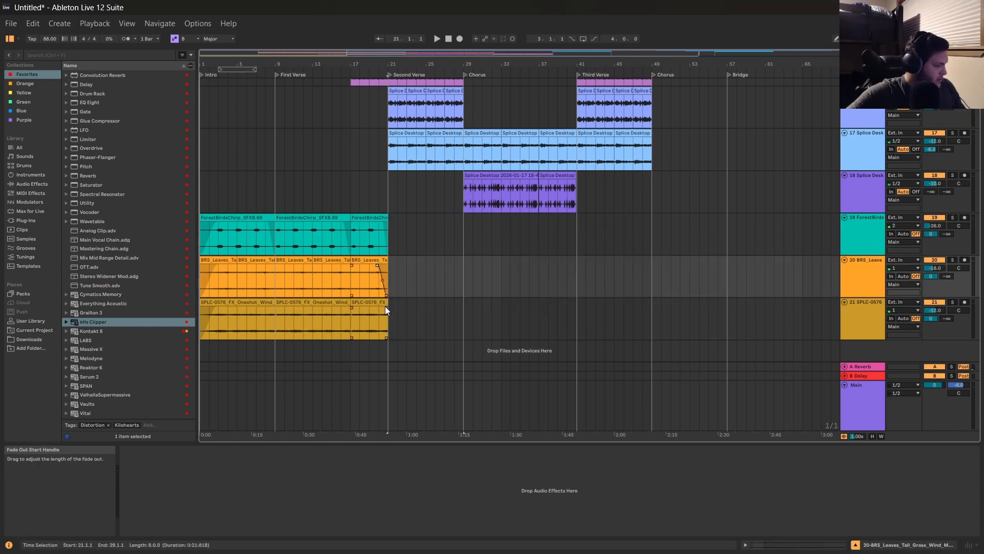
# Copy the Chorus clips on tracks 10 through 18 from bars 29–37 to the second Chorus at bar 49.
pyautogui.scroll(5, 488, 174)
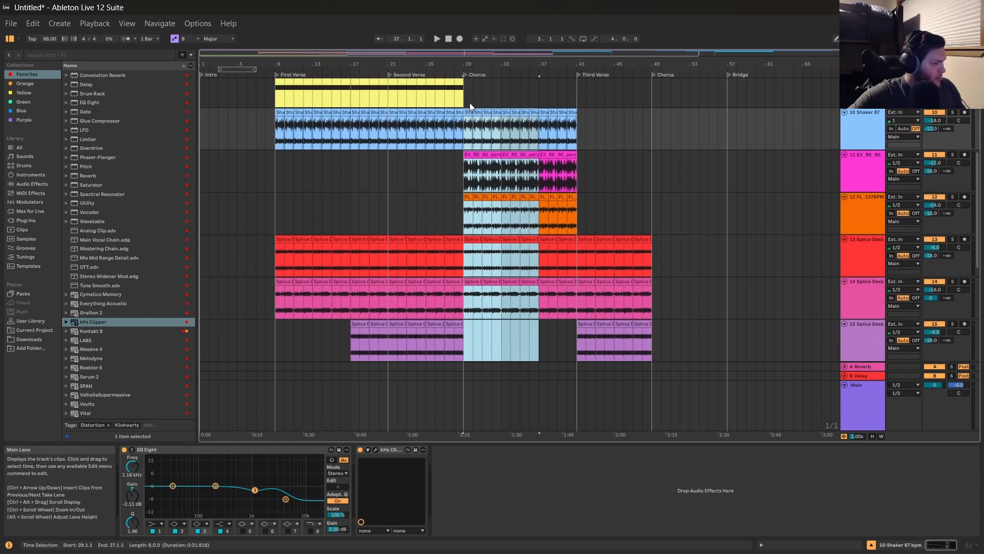
pyautogui.moveTo(466, 108); pyautogui.dragTo(656, 118)
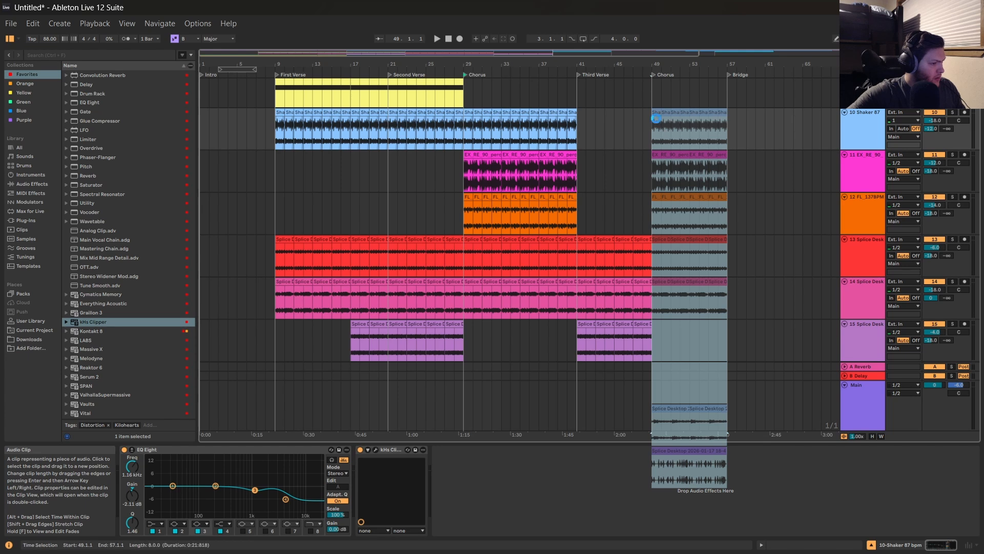
# Extend the Splice loops on tracks 13 and 14 through the Bridge to bar 71 and audition the section.
pyautogui.scroll(-1, 687, 215)
pyautogui.click(714, 235)
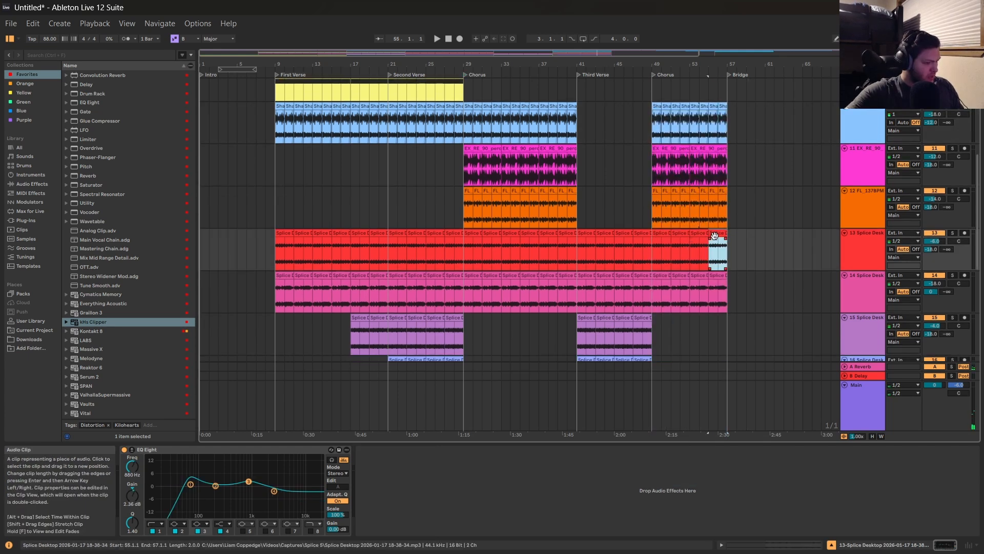
pyautogui.press('space')
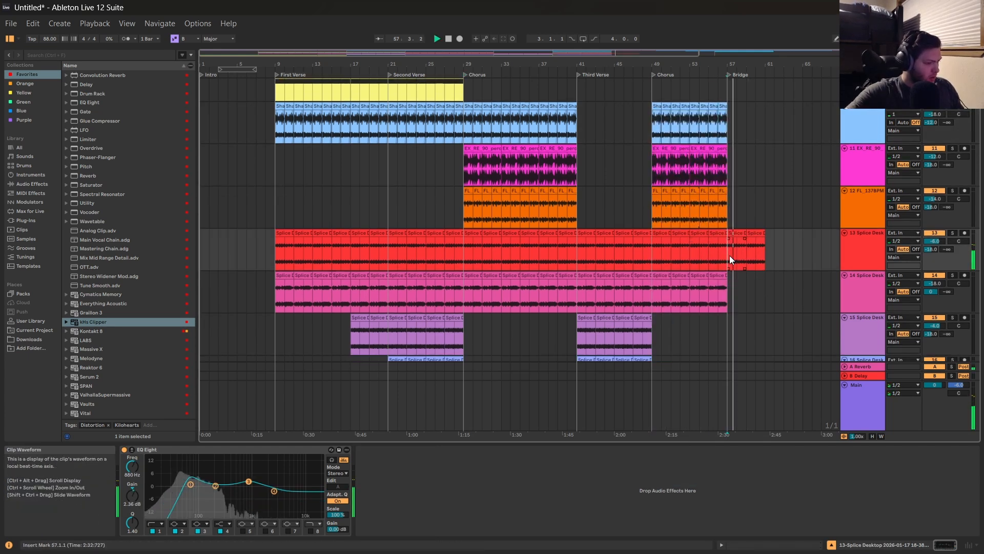
pyautogui.press('space')
pyautogui.scroll(-1, 719, 255)
pyautogui.click(719, 255)
pyautogui.click(718, 244)
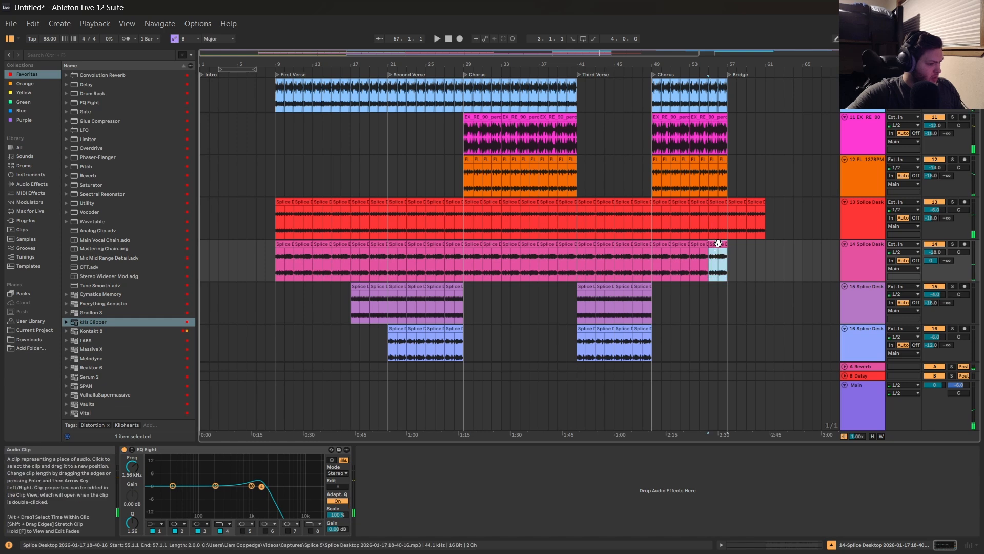
pyautogui.press('space')
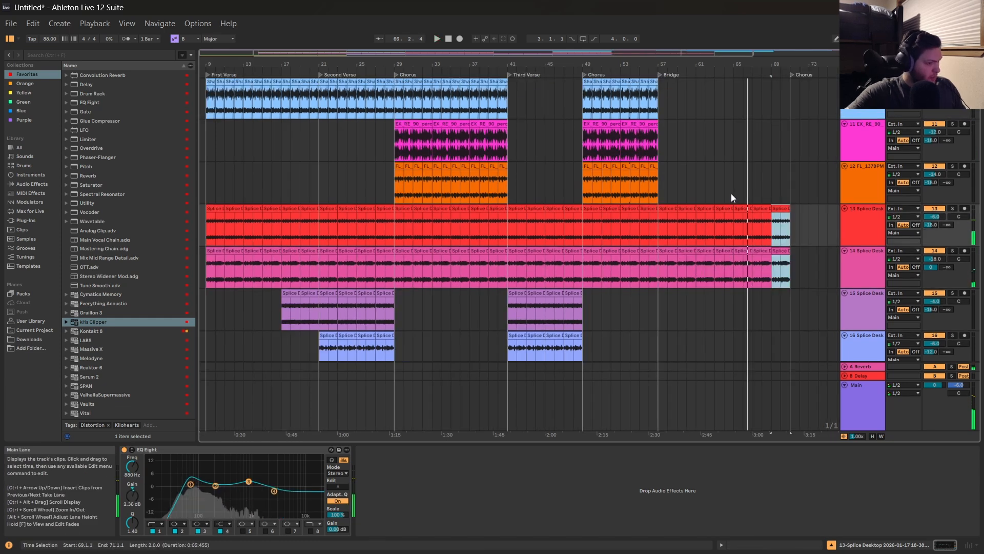
pyautogui.press('space')
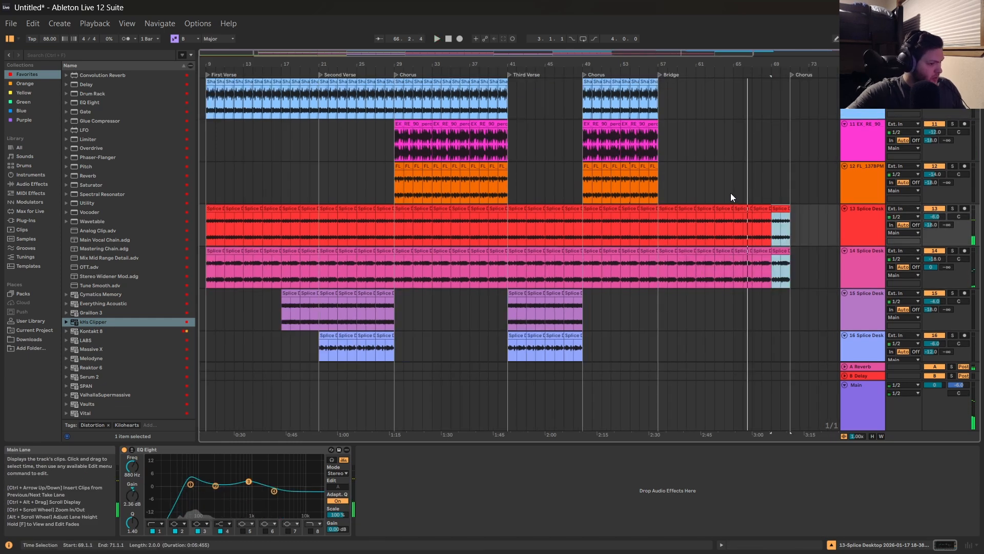
# Copy four bars of shaker clips on track 10 into the Bridge at bars 63 to 67.
pyautogui.scroll(2, 731, 193)
pyautogui.click(715, 190)
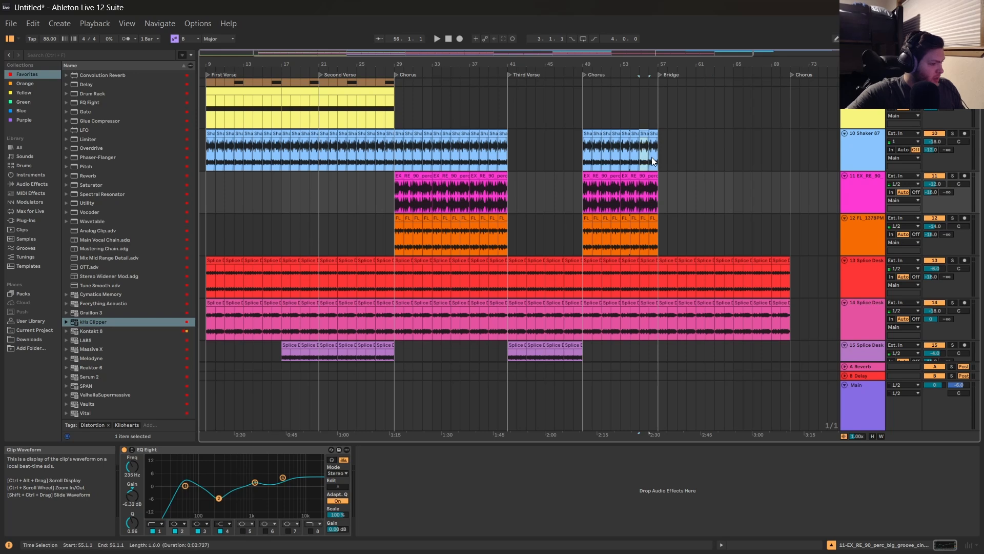
pyautogui.moveTo(657, 158); pyautogui.dragTo(727, 140)
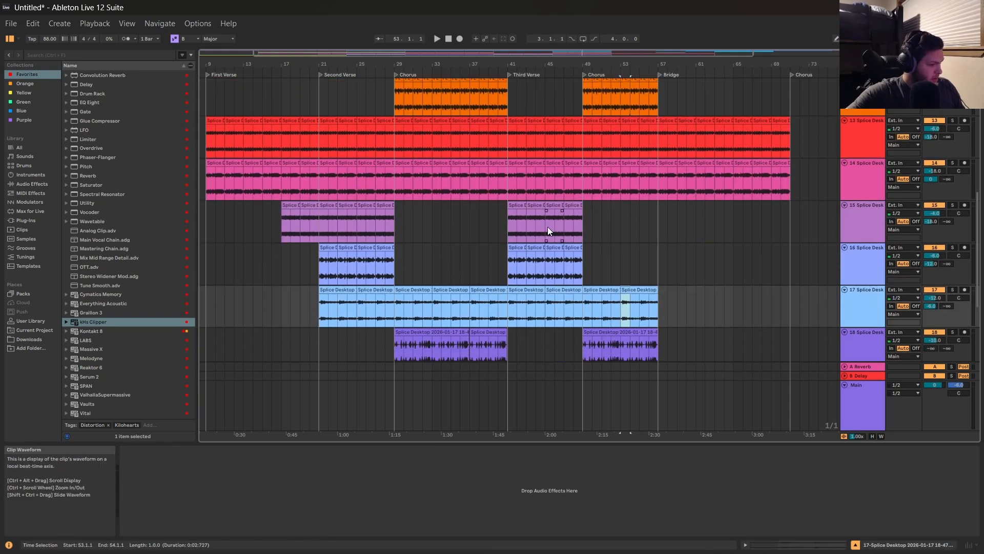
# Copy the track 15 and 16 Splice loops to bars 67 to 71 and audition the end of the Bridge.
pyautogui.click(782, 261)
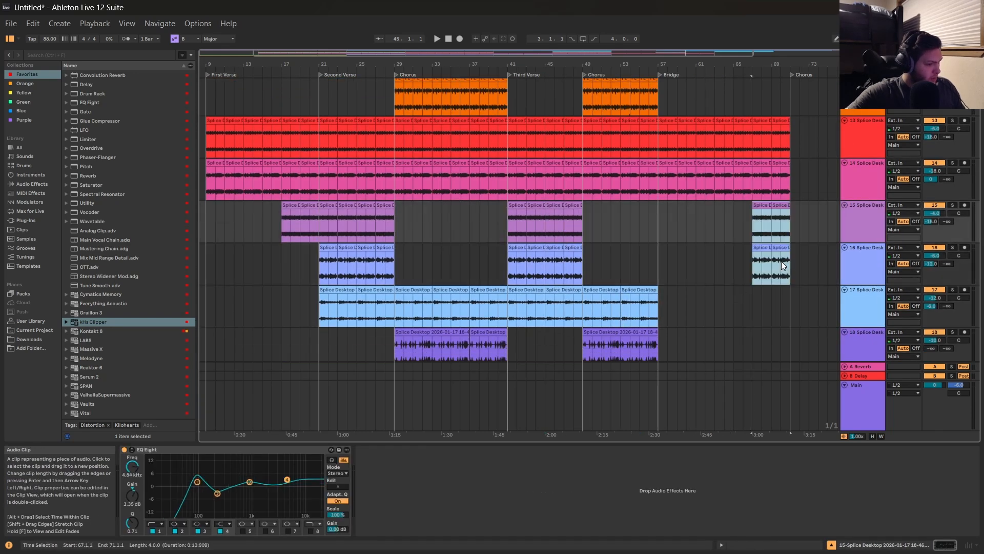
pyautogui.scroll(1, 785, 272)
pyautogui.click(793, 299)
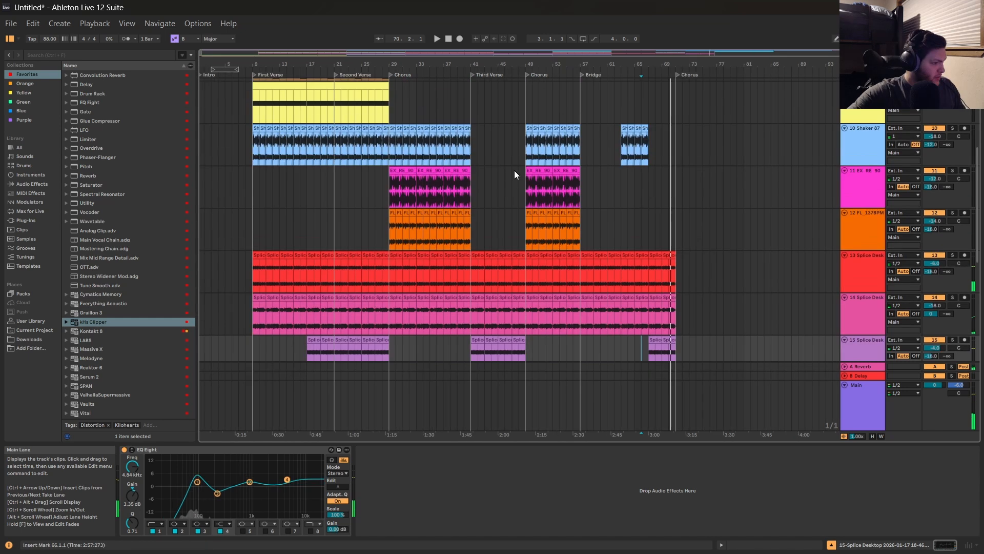
# Copy the second Chorus clips on tracks 10 through 18 to the final Chorus at bar 71 and duplicate them to bar 87.
pyautogui.click(521, 153)
pyautogui.click(546, 161)
pyautogui.scroll(-5, 547, 161)
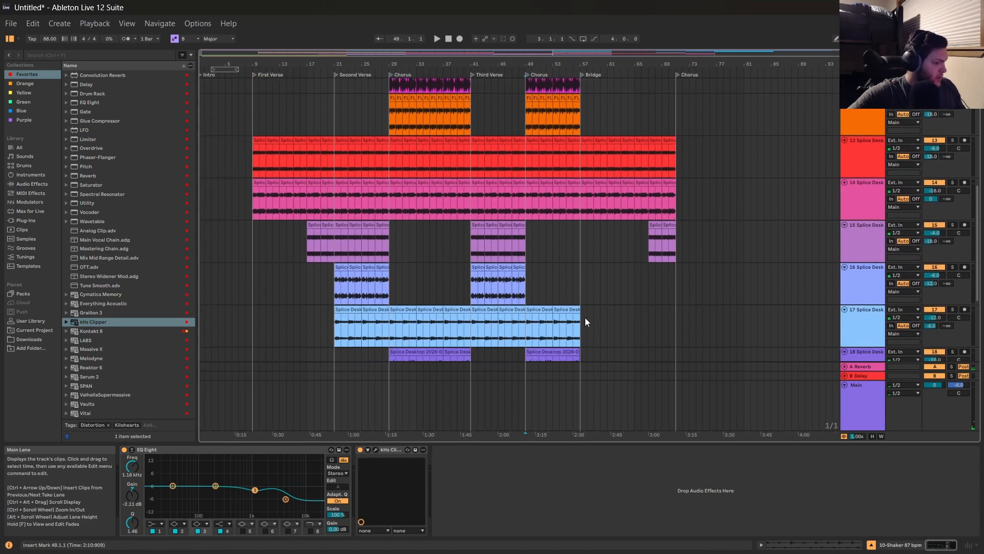
pyautogui.moveTo(577, 348); pyautogui.dragTo(678, 107)
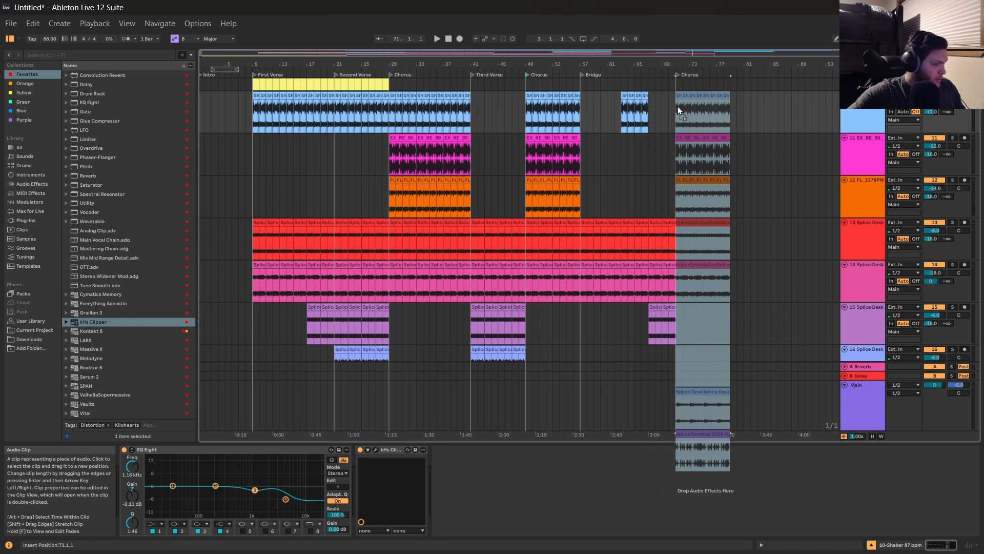
pyautogui.scroll(3, 823, 276)
pyautogui.scroll(2, 765, 276)
pyautogui.hotkey('ctrl', 'd')
# Delete the percussion loops on tracks 11 and 12 from bar 79 onward.
pyautogui.scroll(-5, 709, 234)
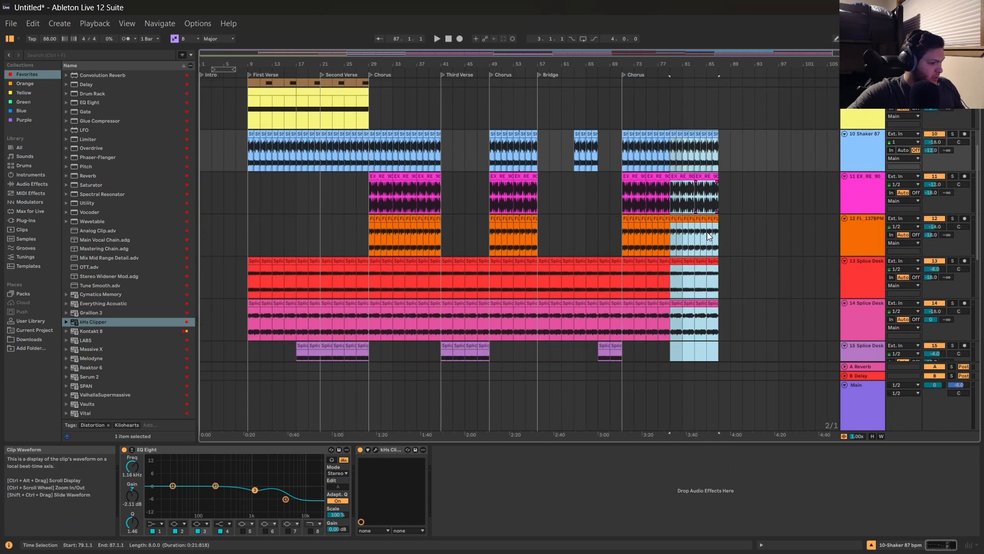
pyautogui.click(674, 189)
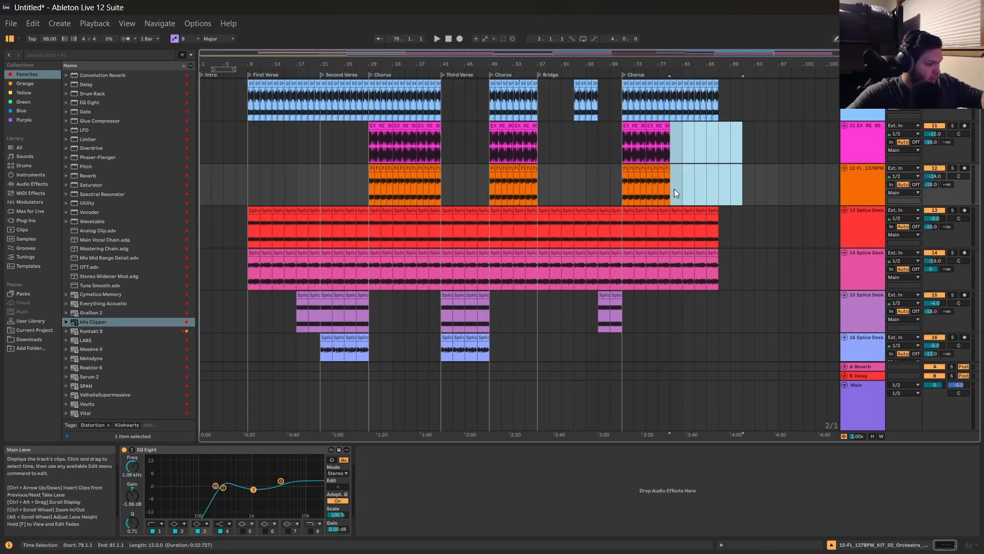
# Copy the track 15 loops to bars 79 to 87 and delete the track 16 clips from that range.
pyautogui.scroll(-4, 601, 226)
pyautogui.click(610, 185)
pyautogui.moveTo(610, 184); pyautogui.dragTo(684, 177)
pyautogui.hotkey('ctrl', 'd')
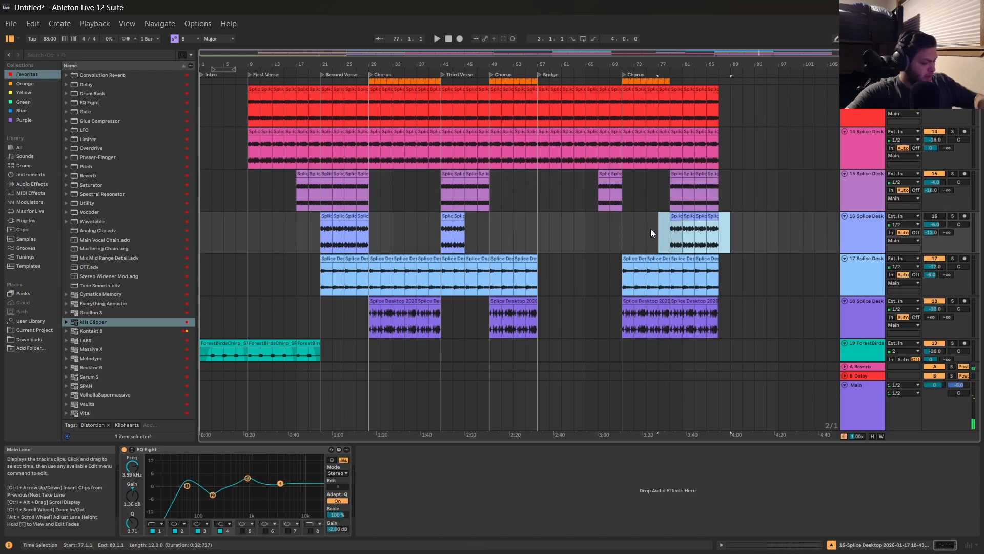
pyautogui.press('Delete')
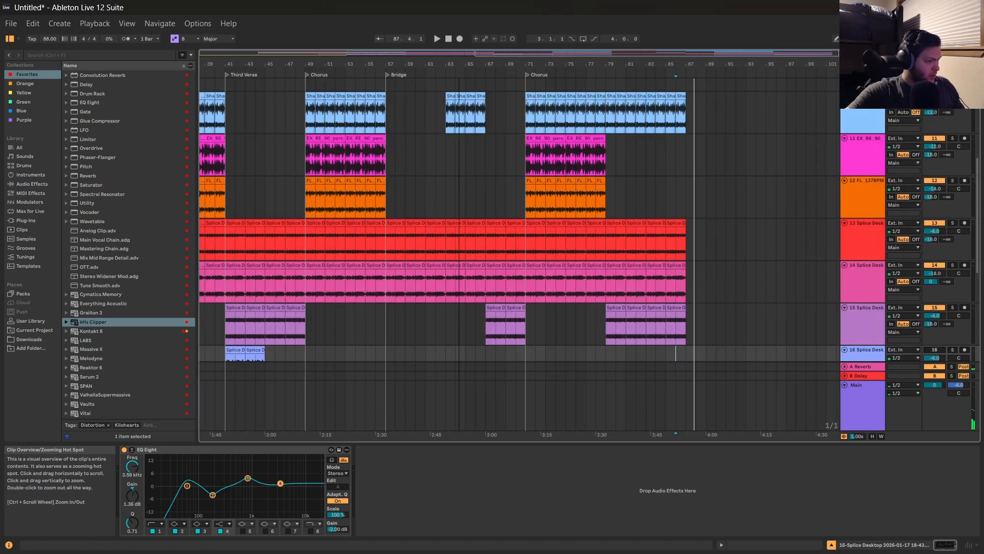
# Play back the song's ending from around bar 86 and check where each layer stops.
pyautogui.scroll(-3, 780, 217)
pyautogui.scroll(2, 780, 217)
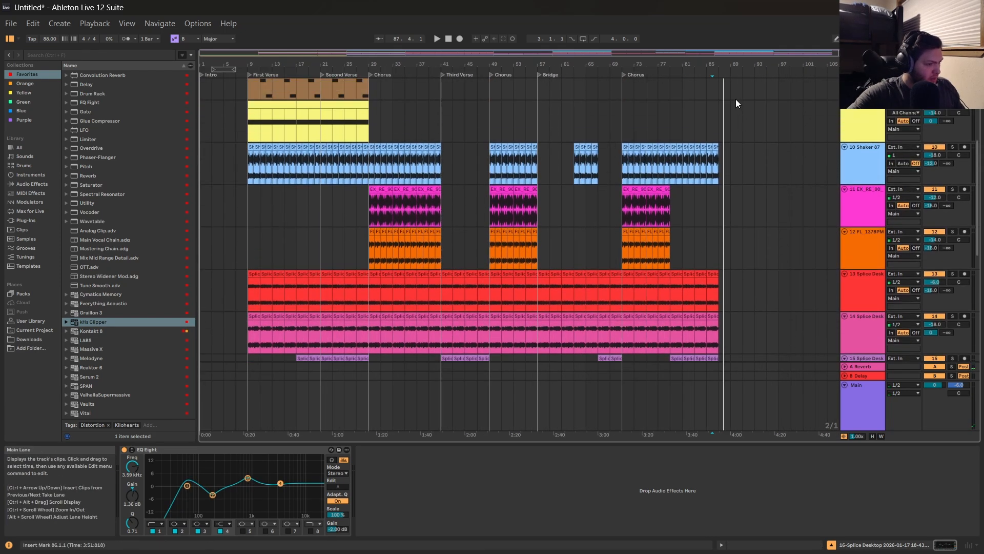
pyautogui.moveTo(728, 64); pyautogui.dragTo(716, 69)
pyautogui.scroll(5, 703, 154)
pyautogui.press('space')
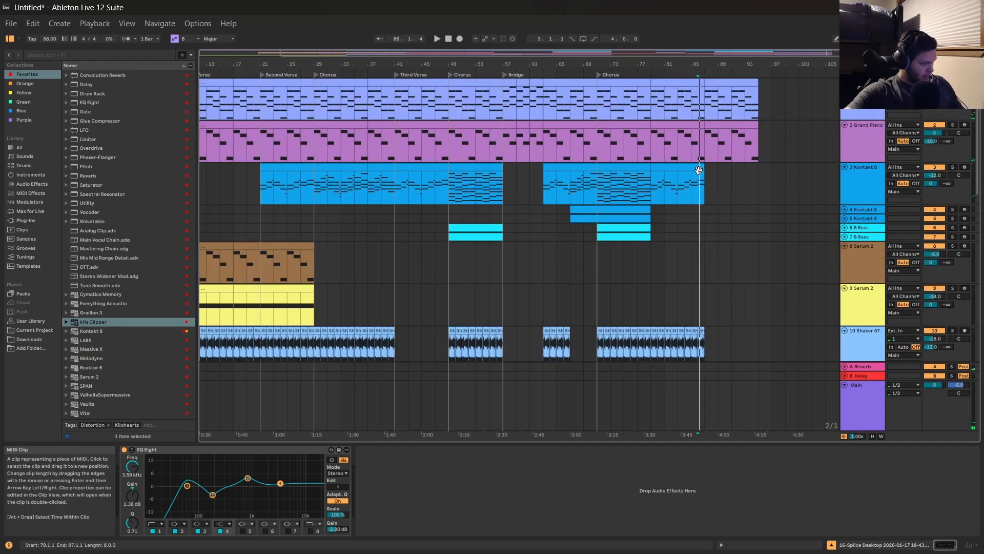
pyautogui.rightClick(759, 202)
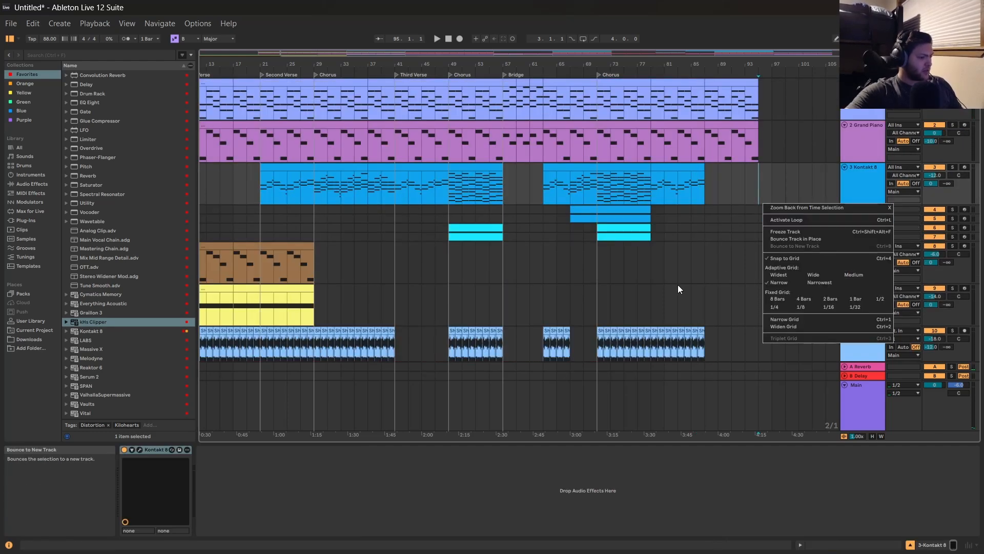
pyautogui.click(715, 330)
pyautogui.scroll(-1, 713, 307)
pyautogui.moveTo(642, 65); pyautogui.dragTo(641, 33)
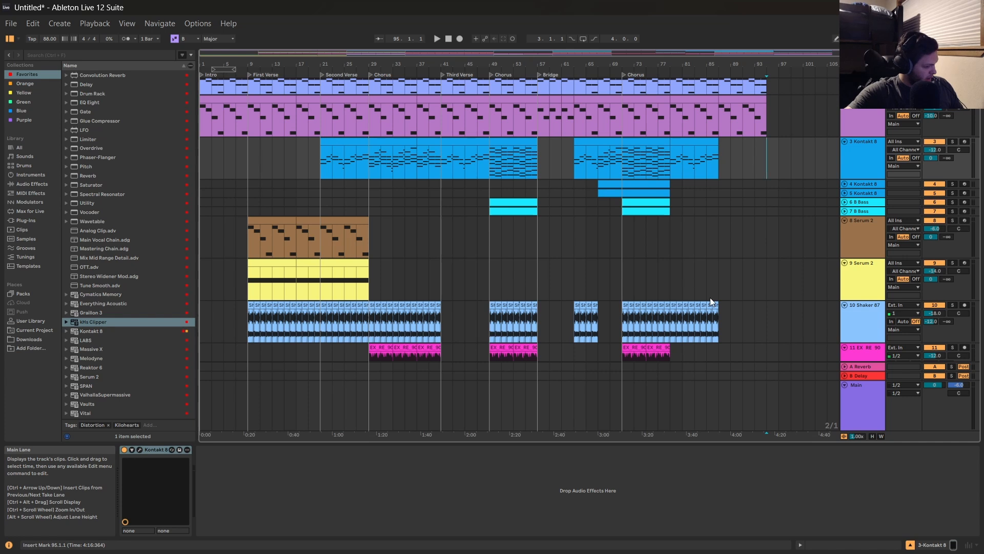
pyautogui.click(717, 321)
pyautogui.press('space')
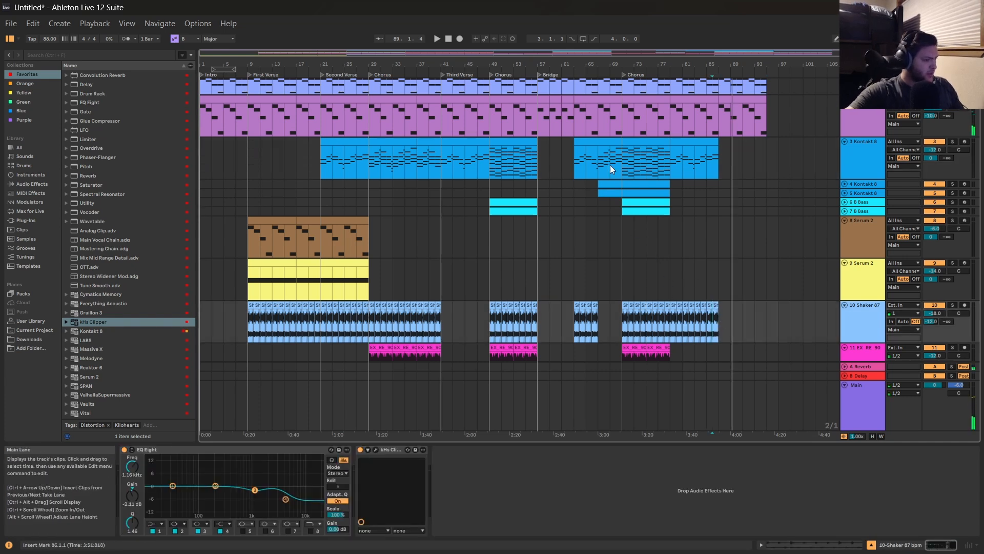
# Group the shaker, percussion and Splice loop tracks 10 through 18.
pyautogui.scroll(-4, 841, 135)
pyautogui.scroll(-1, 768, 200)
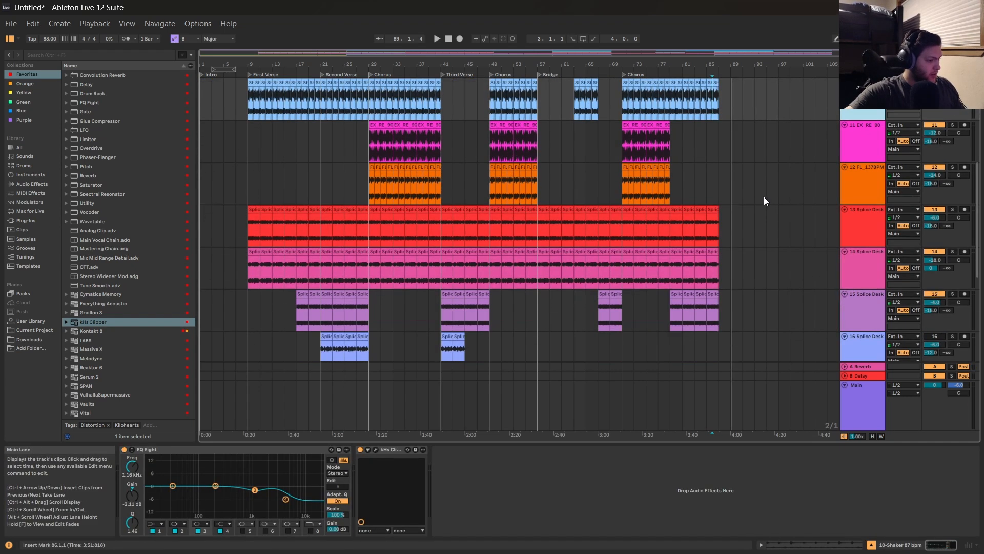
pyautogui.scroll(-6, 765, 201)
pyautogui.keyDown('shift'); pyautogui.click(713, 292); pyautogui.keyUp('shift')
pyautogui.scroll(2, 709, 177)
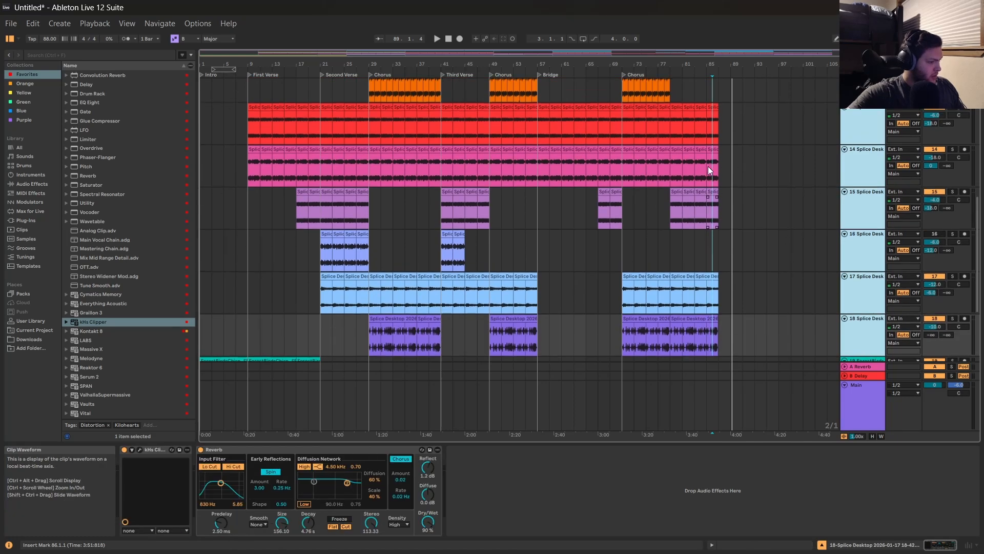
pyautogui.scroll(2, 702, 170)
pyautogui.scroll(3, 698, 168)
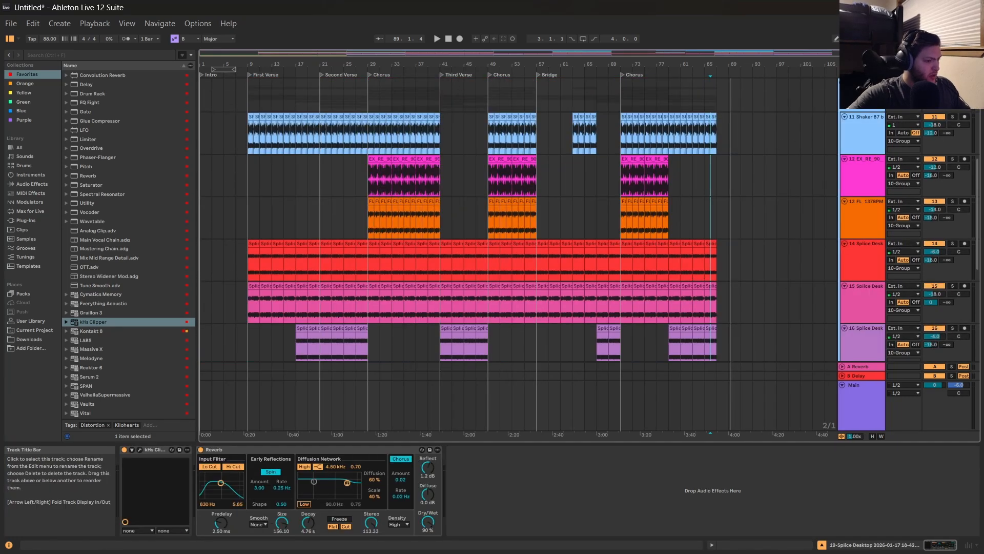
# Rename the new percussion track group as Drums.
pyautogui.rightClick(856, 87)
pyautogui.click(871, 129)
pyautogui.write('Drums')
pyautogui.press('Return')
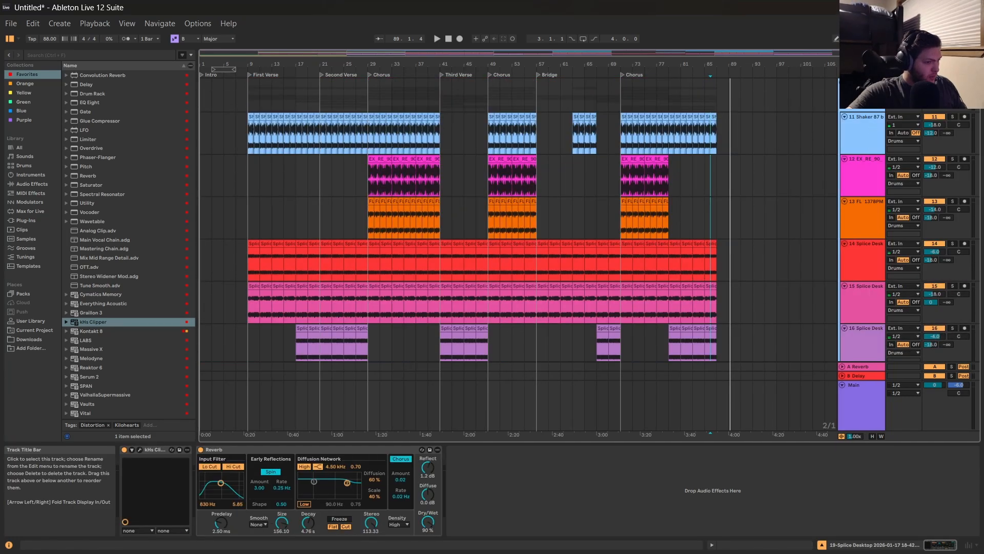
# Collapse the Drums group and fold the two Serum 2 tracks, 8 and 9.
pyautogui.click(844, 83)
pyautogui.scroll(2, 584, 204)
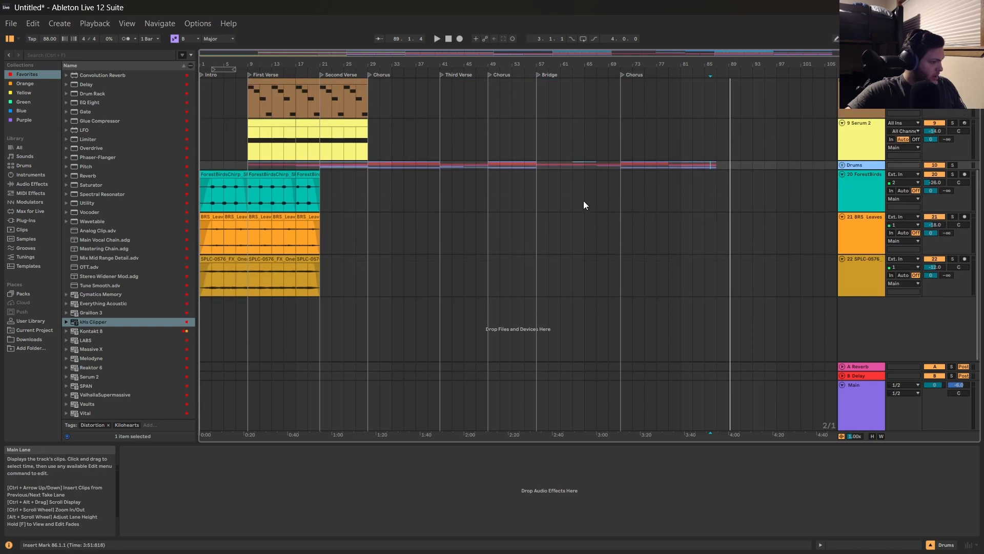
pyautogui.scroll(3, 496, 179)
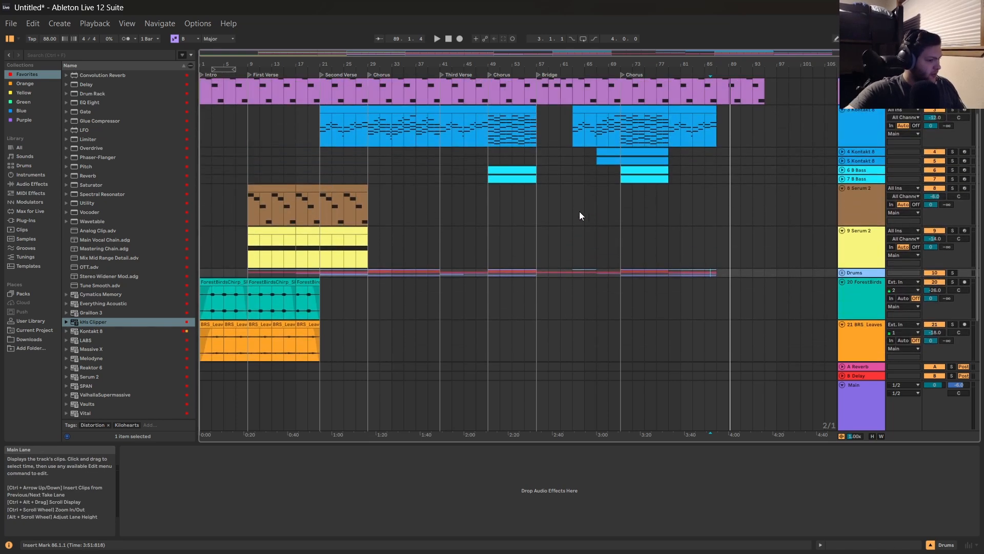
pyautogui.scroll(1, 717, 275)
pyautogui.click(842, 207)
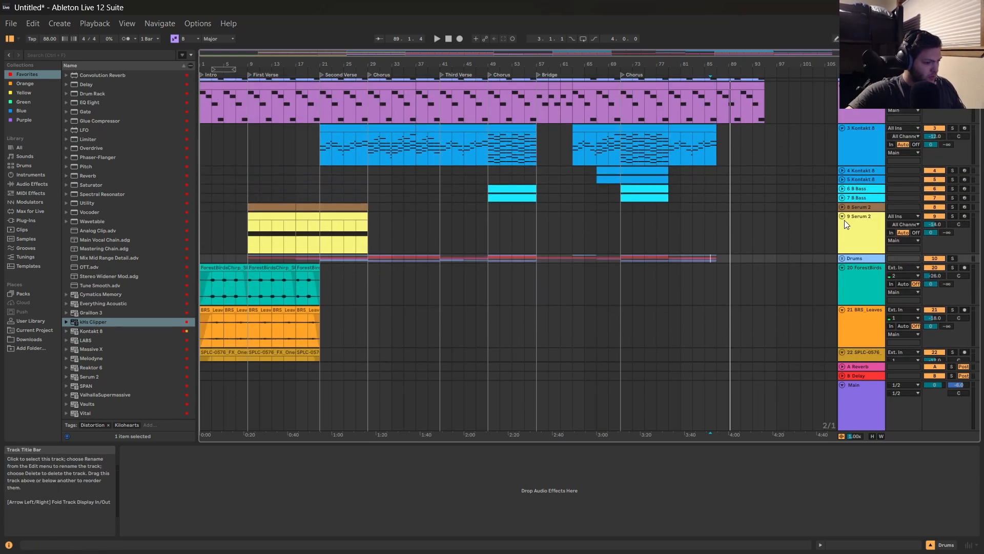
pyautogui.click(846, 218)
pyautogui.click(842, 216)
# Group the piano, Kontakt, bass and Serum tracks 1 through 9 and name the group Instruments.
pyautogui.click(866, 94)
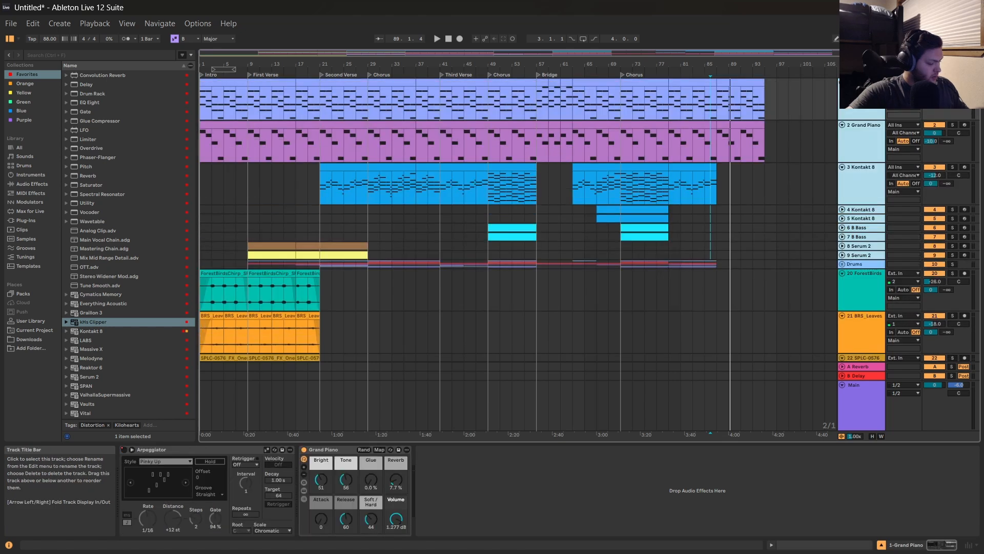
pyautogui.hotkey('ctrl', 'g')
pyautogui.rightClick(864, 100)
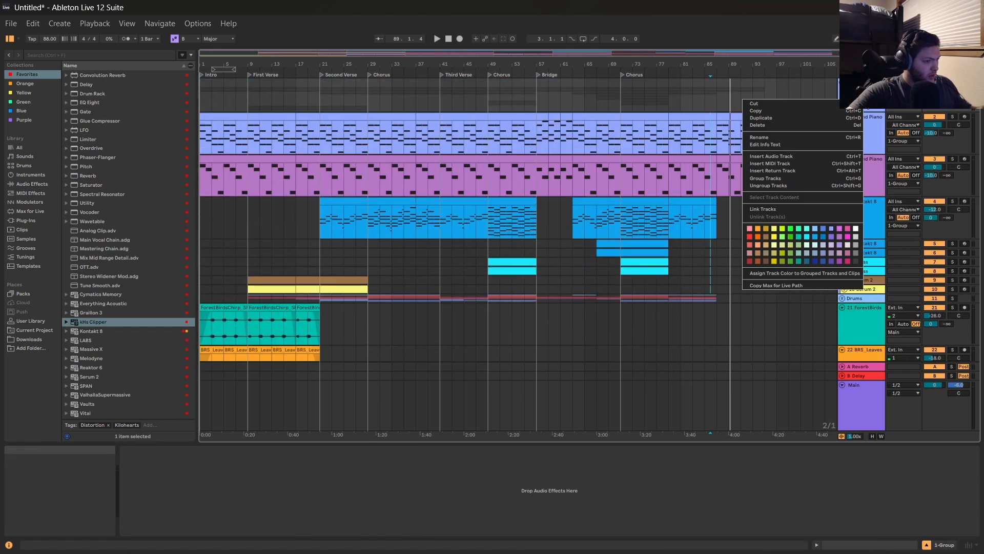
pyautogui.click(811, 137)
pyautogui.write('Instruments')
pyautogui.press('Return')
pyautogui.scroll(-3, 662, 255)
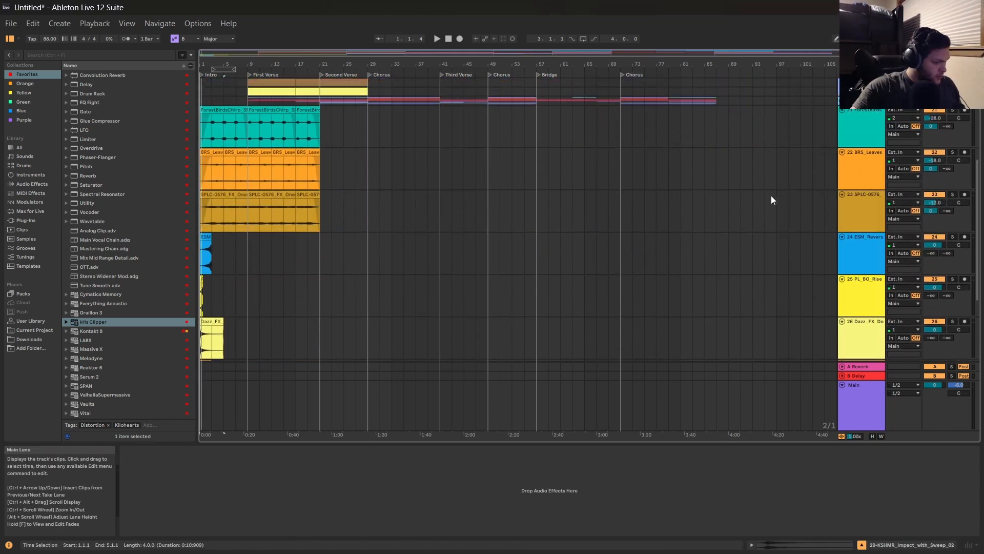
# Group the forest birds, leaves, wind, riser and impact tracks from track 21 onward and name the group FX.
pyautogui.keyDown('shift'); pyautogui.click(875, 134); pyautogui.keyUp('shift')
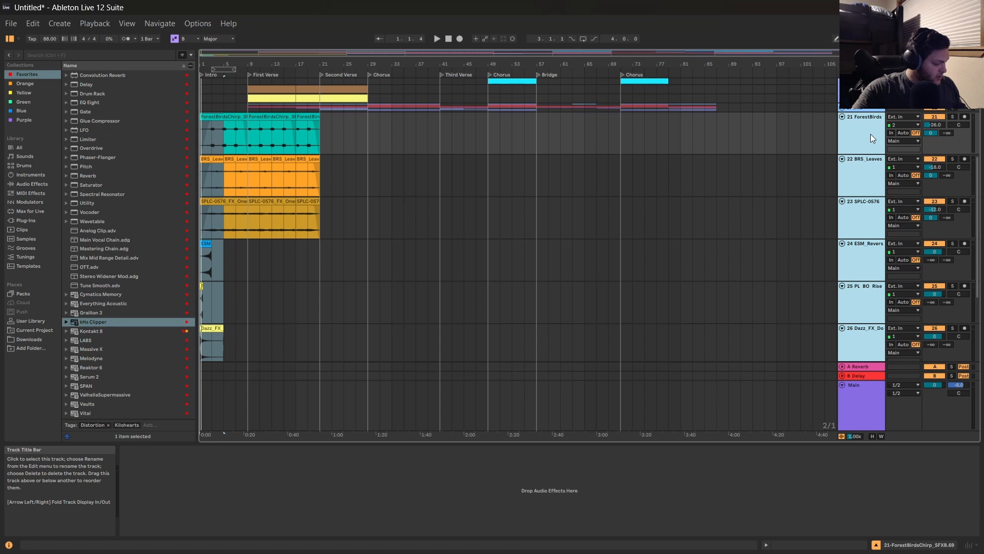
pyautogui.hotkey('ctrl', 'g')
pyautogui.rightClick(865, 134)
pyautogui.click(838, 178)
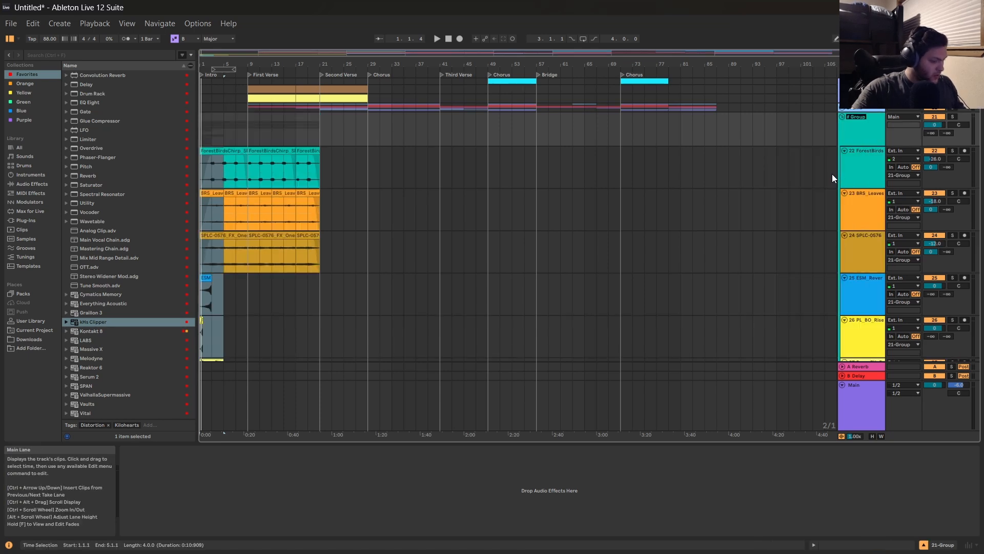
pyautogui.write('FX')
pyautogui.press('Return')
# Copy the forest birds, leaves and wind ambience clips to bar 79, after the final chorus.
pyautogui.scroll(1, 306, 201)
pyautogui.click(273, 216)
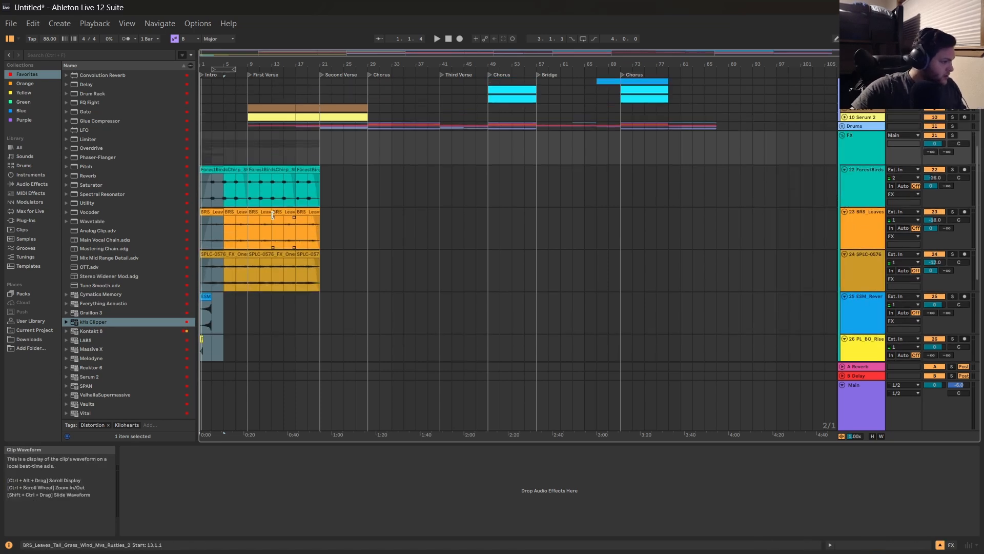
pyautogui.moveTo(252, 192); pyautogui.dragTo(280, 217)
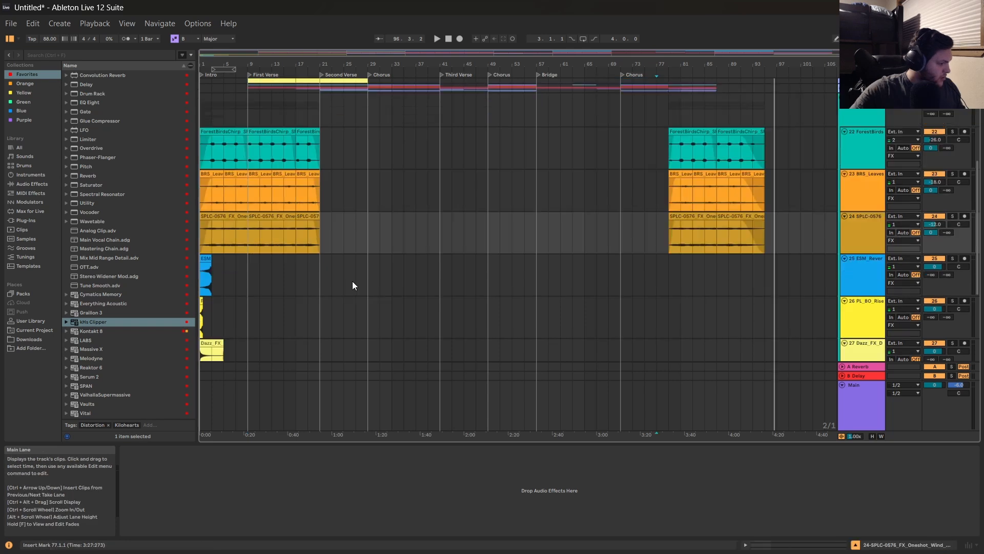
# Place the riser, downlifter and impact clips around the first chorus at bar 29 and shorten the Dazz_FX_Down_Noise_Spread clip to two bars.
pyautogui.scroll(-2, 307, 261)
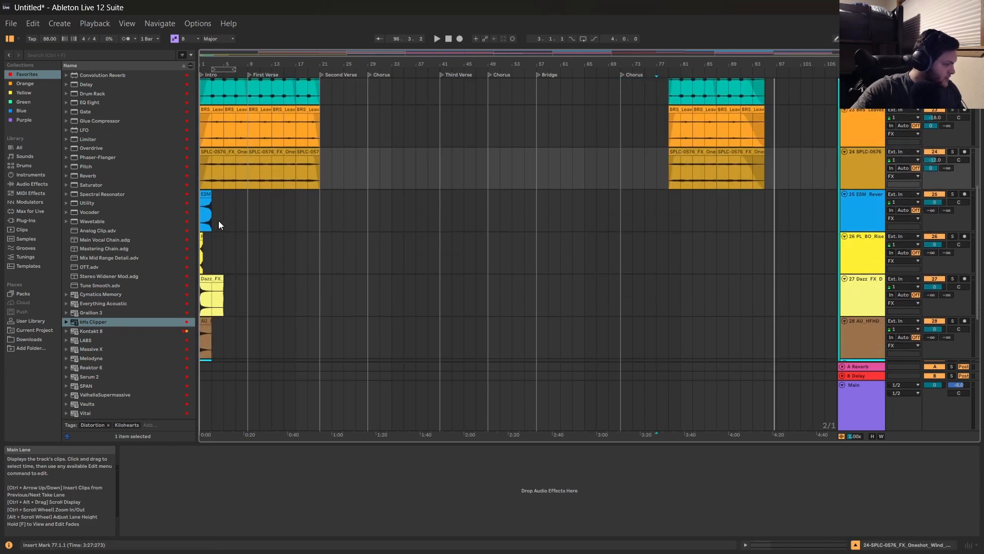
pyautogui.moveTo(233, 218); pyautogui.dragTo(203, 360)
pyautogui.moveTo(208, 149); pyautogui.dragTo(362, 160)
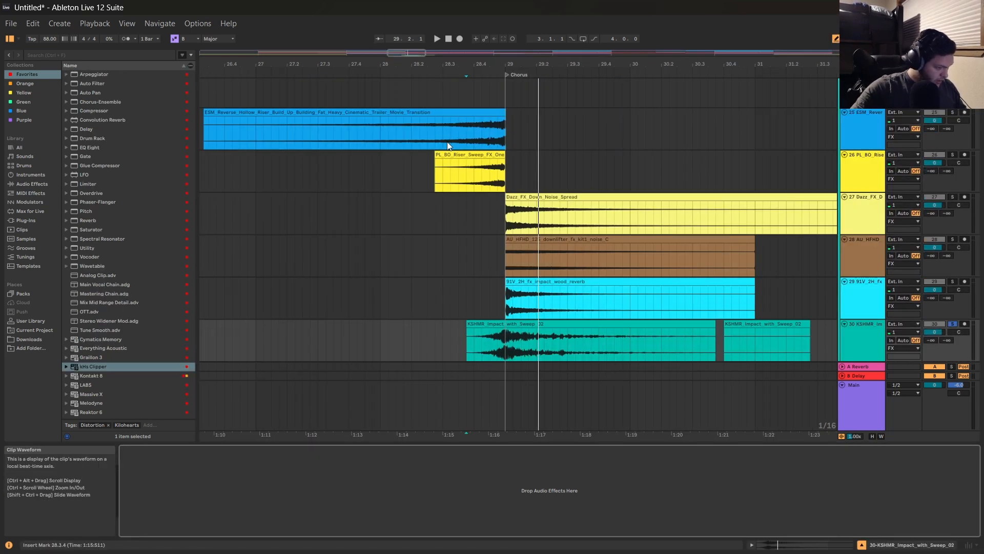
pyautogui.scroll(-1, 483, 159)
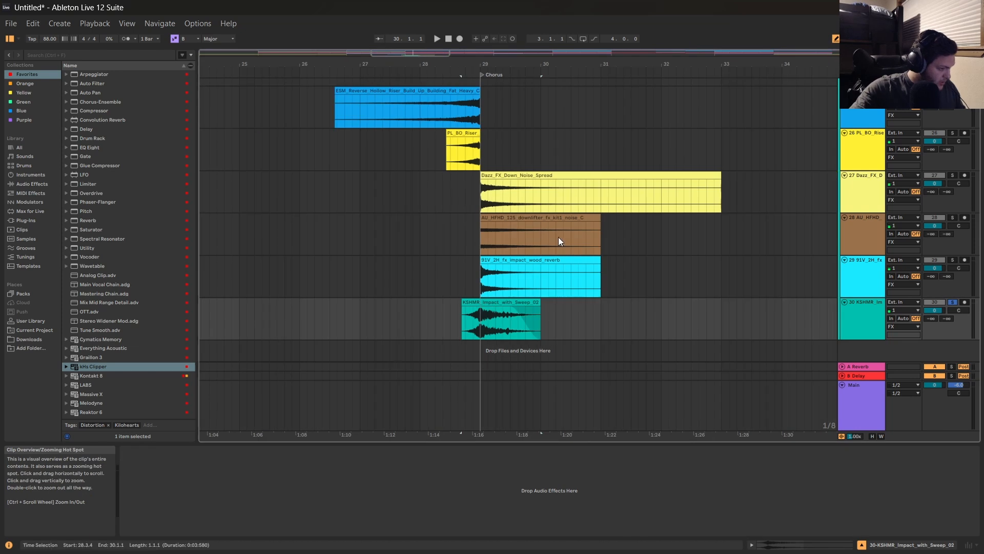
pyautogui.moveTo(720, 178); pyautogui.dragTo(597, 178)
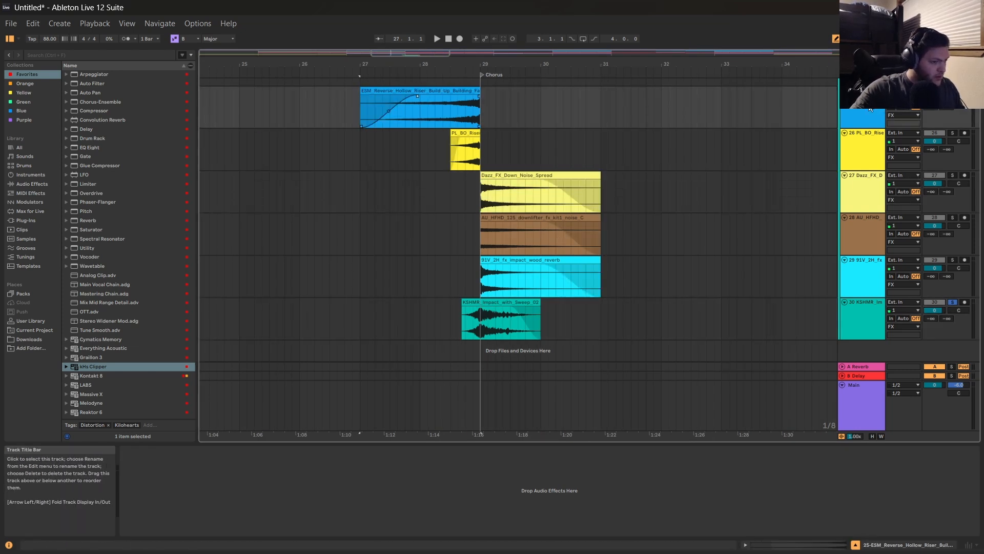
# Set the volume of FX tracks 25 through 30 to -10 dB and their reverb send to -15 dB.
pyautogui.click(410, 110)
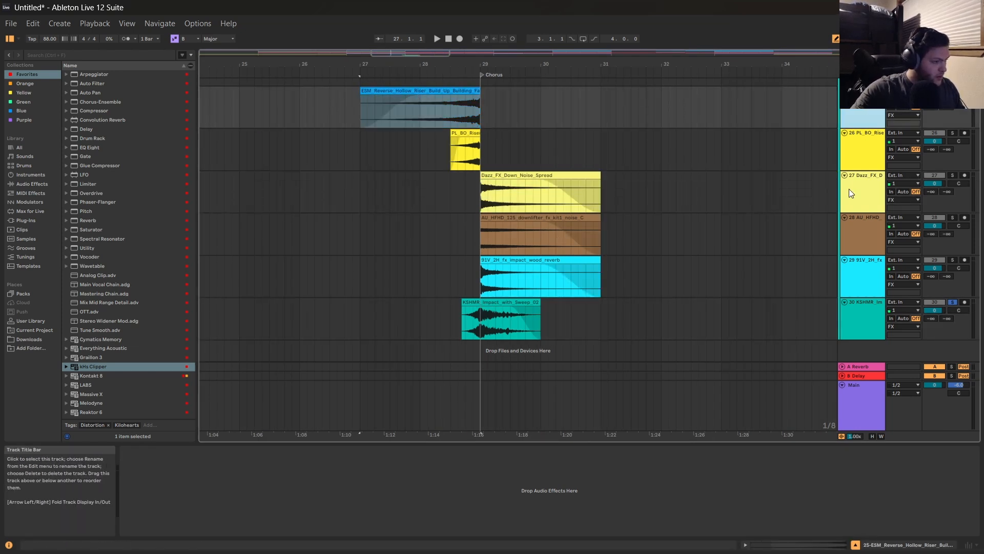
pyautogui.keyDown('shift'); pyautogui.click(853, 310); pyautogui.keyUp('shift')
pyautogui.moveTo(934, 99); pyautogui.dragTo(929, 120)
pyautogui.moveTo(929, 121); pyautogui.dragTo(929, 129)
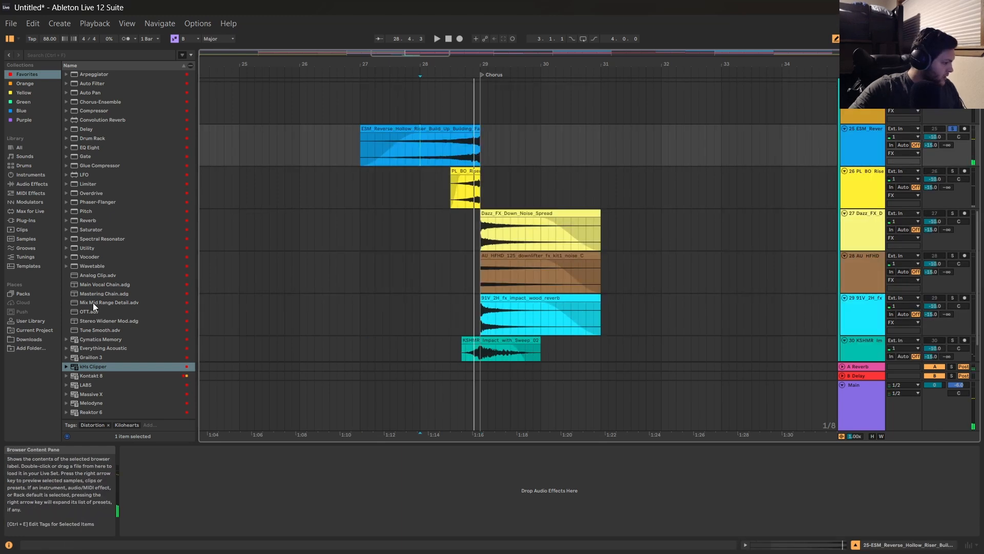
# Add an EQ Eight with a low cut to the reverse riser track 25.
pyautogui.moveTo(84, 148); pyautogui.dragTo(465, 146)
pyautogui.scroll(5, 477, 236)
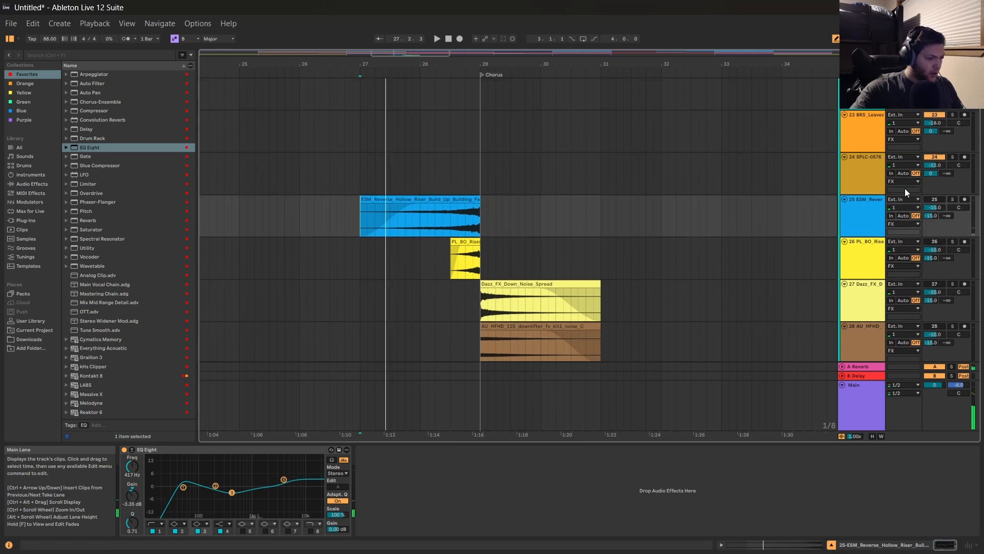
pyautogui.scroll(-3, 904, 177)
# Reactivate the muted riser and downlifter tracks one by one and adjust the volume of wood impact track 29.
pyautogui.click(933, 149)
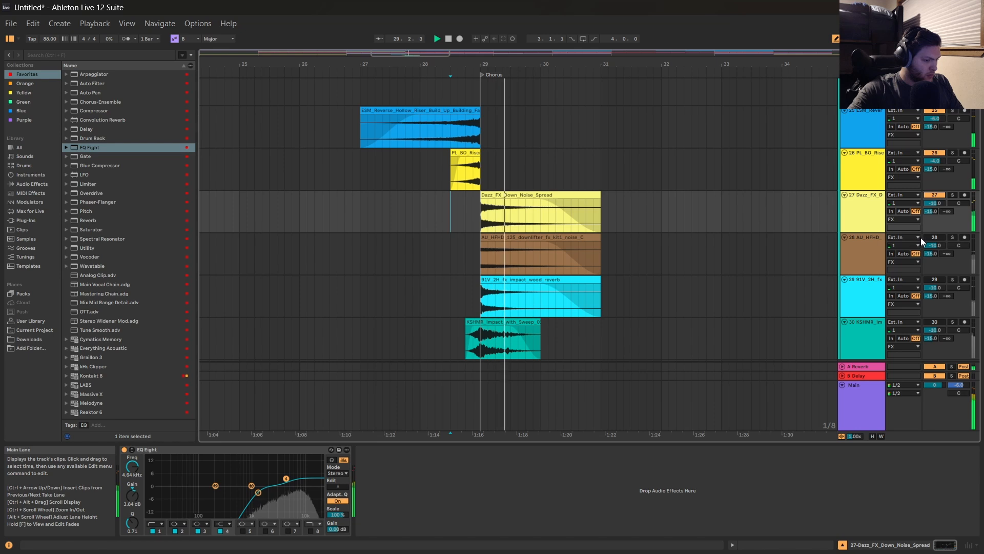
pyautogui.click(934, 237)
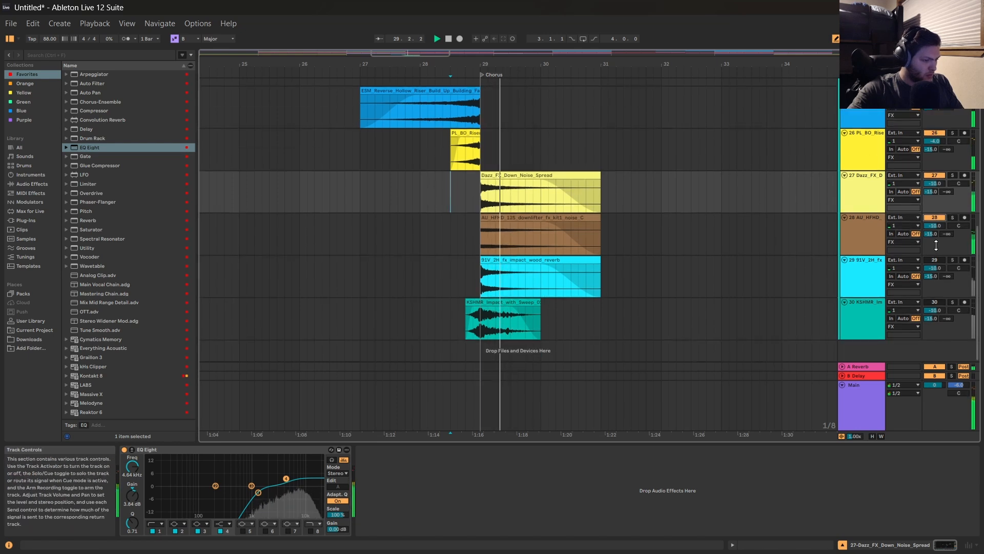
pyautogui.moveTo(937, 268); pyautogui.dragTo(937, 270)
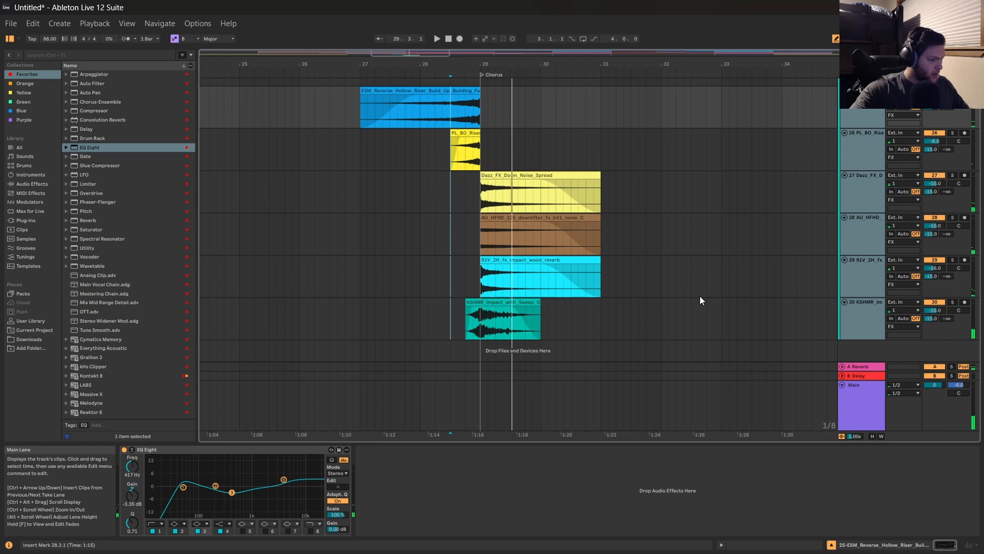
# Copy the two-bar reverse riser clip to bar 39 so it leads into the third verse.
pyautogui.scroll(3, 700, 301)
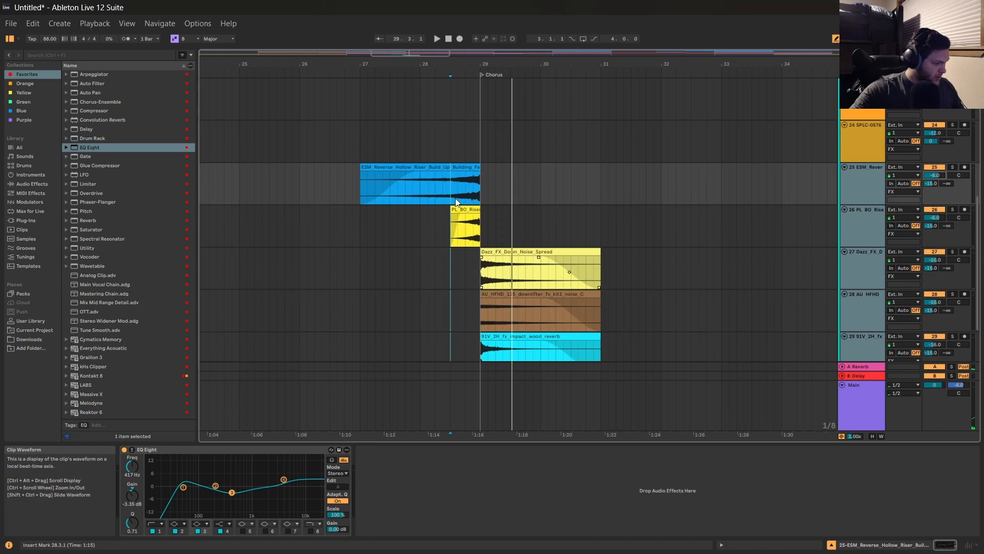
pyautogui.click(449, 177)
pyautogui.press('w')
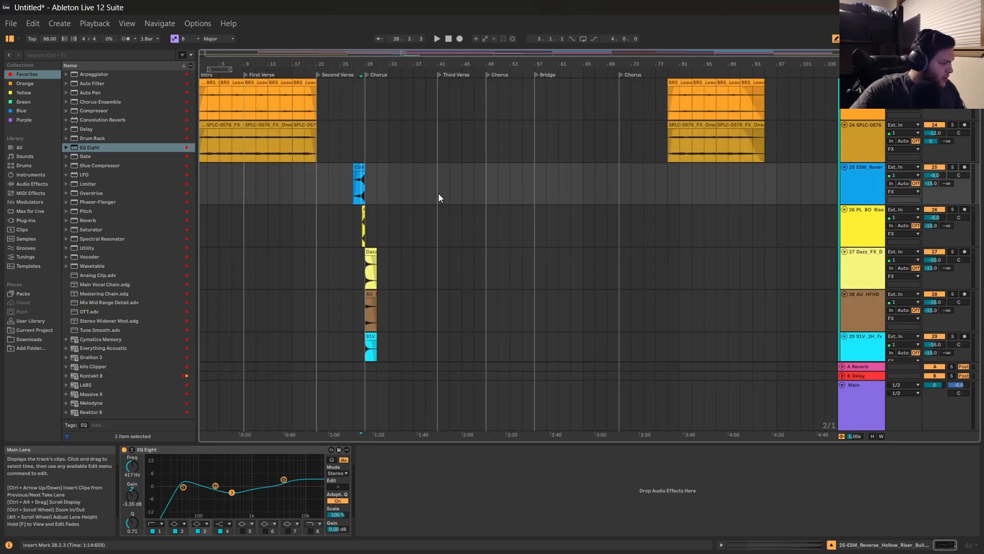
pyautogui.scroll(-3, 438, 193)
pyautogui.moveTo(371, 62); pyautogui.dragTo(371, 118)
pyautogui.click(306, 89)
pyautogui.keyDown('shift'); pyautogui.click(314, 82); pyautogui.keyUp('shift')
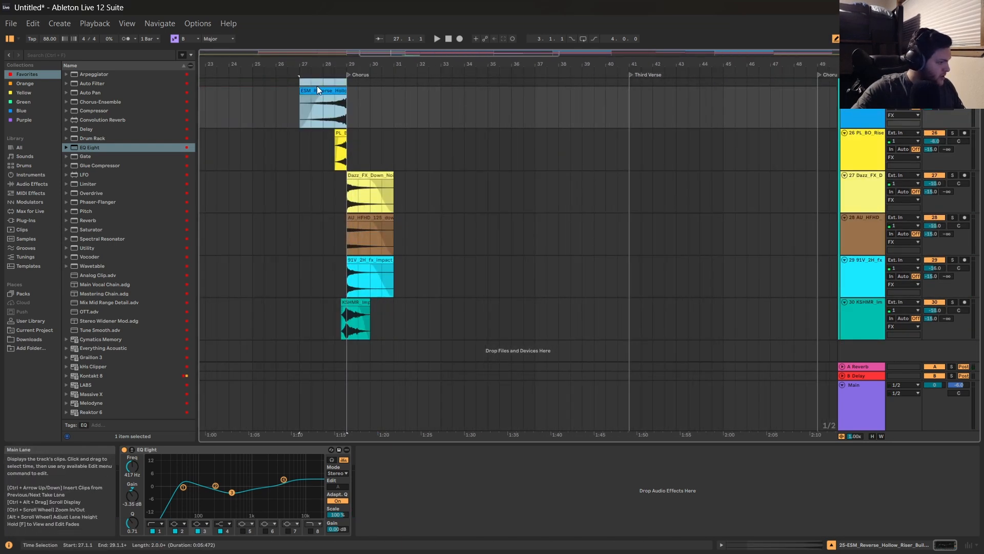
pyautogui.click(320, 90)
# Copy the down noise, impact with sweep and wood impact clips from the first chorus to the third verse at bar 41.
pyautogui.click(369, 175)
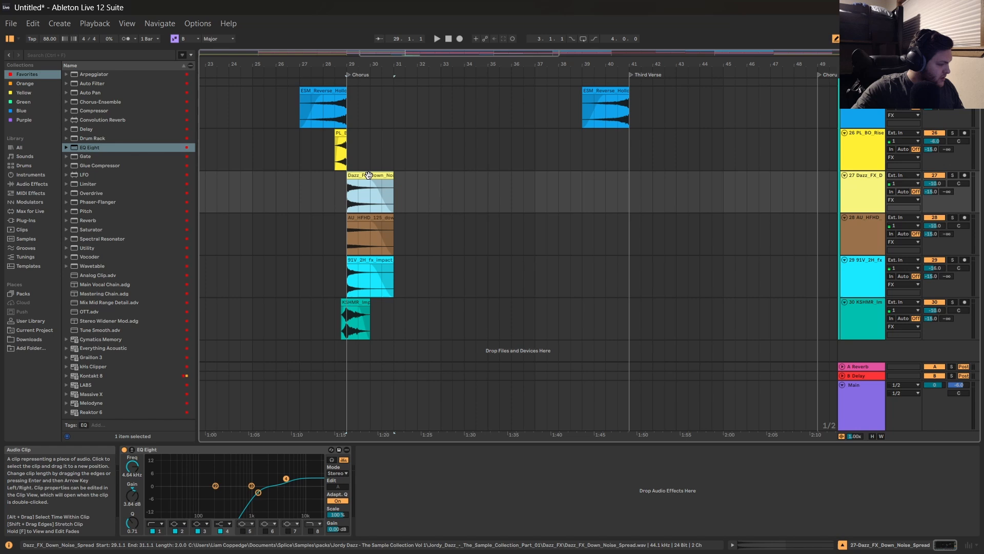
pyautogui.moveTo(368, 175); pyautogui.dragTo(653, 183)
pyautogui.click(355, 313)
pyautogui.moveTo(356, 312); pyautogui.dragTo(640, 312)
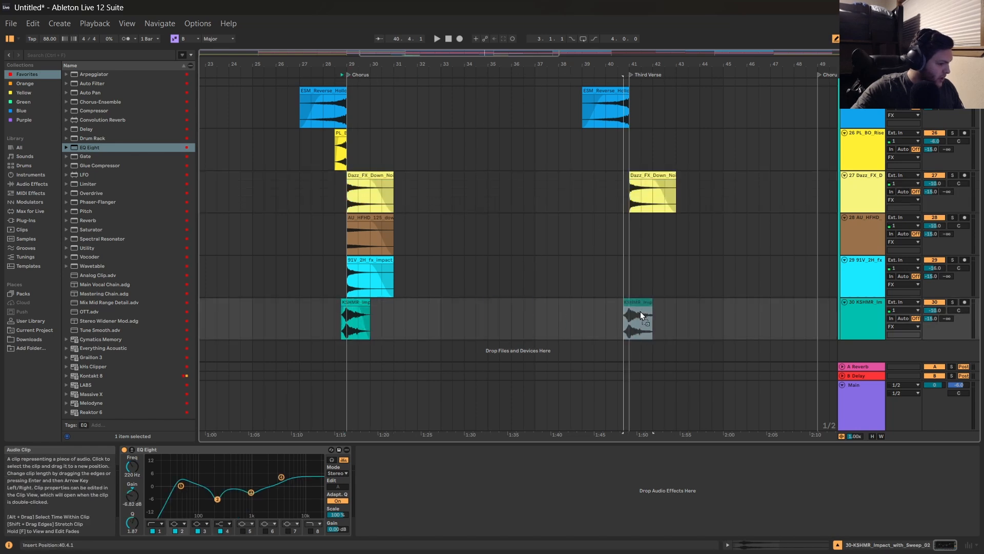
pyautogui.click(362, 261)
pyautogui.moveTo(362, 261); pyautogui.dragTo(654, 276)
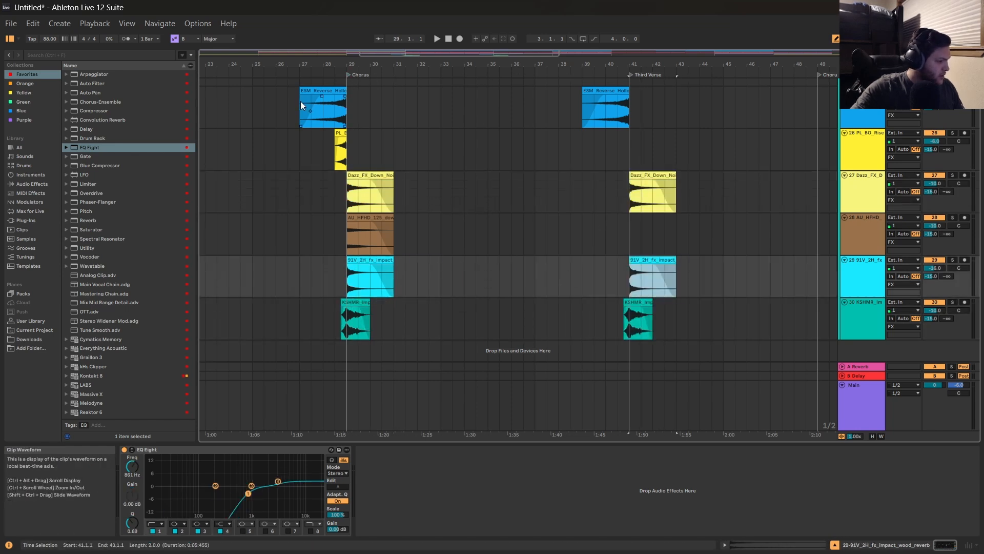
# Copy the whole set of transition clips around the first chorus to the second chorus at bar 49.
pyautogui.moveTo(300, 100); pyautogui.dragTo(396, 303)
pyautogui.scroll(-2, 307, 116)
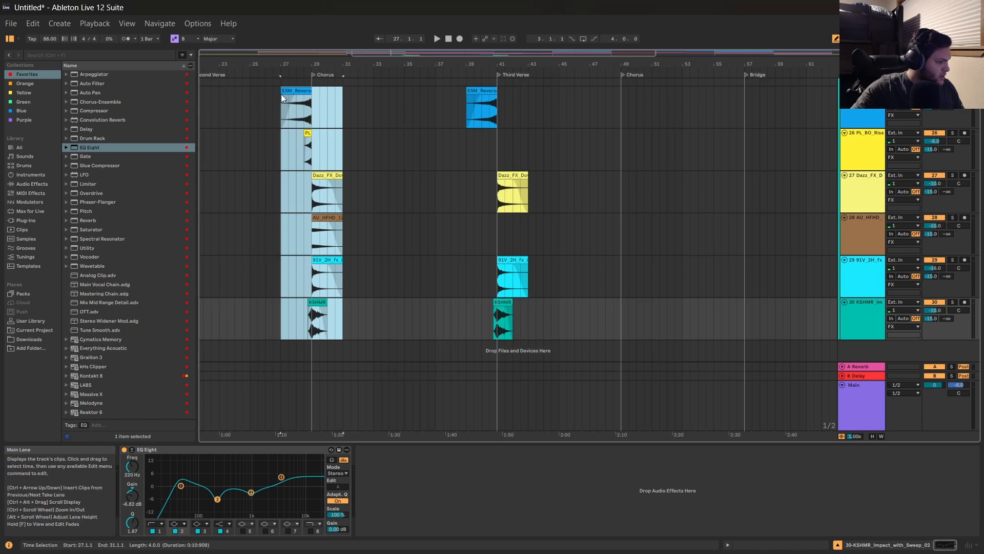
pyautogui.moveTo(283, 92); pyautogui.dragTo(590, 97)
# Copy the third verse's transition clips to the bridge at bar 57 and delete the wood impact clip from that copy.
pyautogui.moveTo(485, 109); pyautogui.dragTo(732, 109)
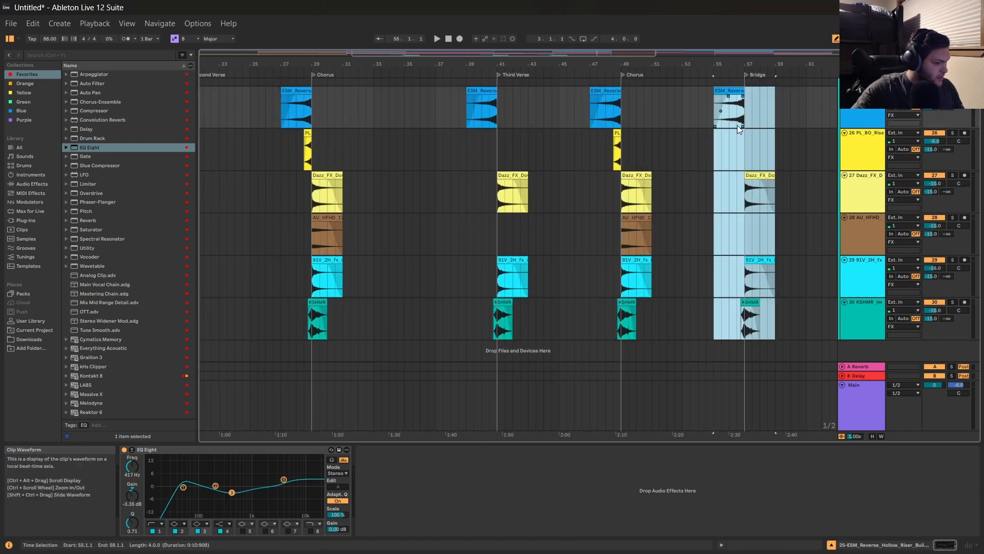
pyautogui.rightClick(762, 260)
pyautogui.click(773, 263)
# Copy the whole set of transition clips around the second chorus to the final chorus at bar 71.
pyautogui.hscroll(5, 743, 249)
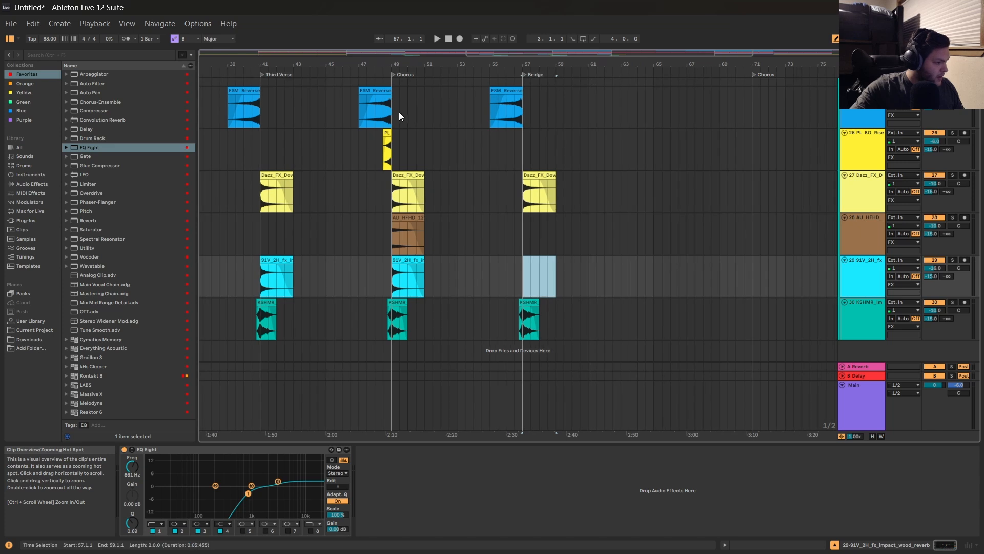
pyautogui.moveTo(361, 109); pyautogui.dragTo(428, 306)
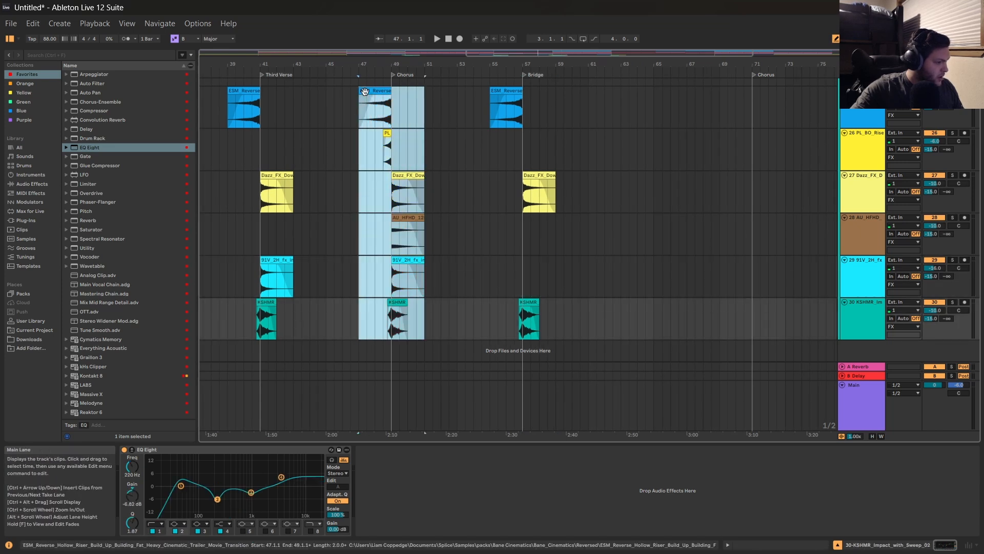
pyautogui.click(361, 104)
pyautogui.moveTo(361, 104); pyautogui.dragTo(728, 105)
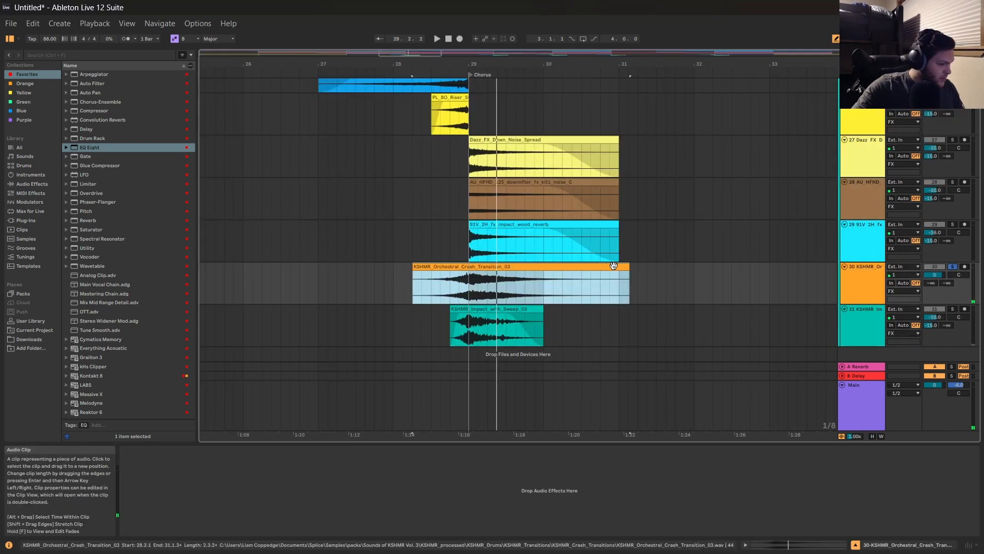
# Copy the orchestral crash clip to the third verse and later choruses, and the full transition set to a new Outro locator at bar 79.
pyautogui.click(446, 81)
pyautogui.moveTo(530, 64); pyautogui.dragTo(338, 12)
pyautogui.scroll(7, 527, 166)
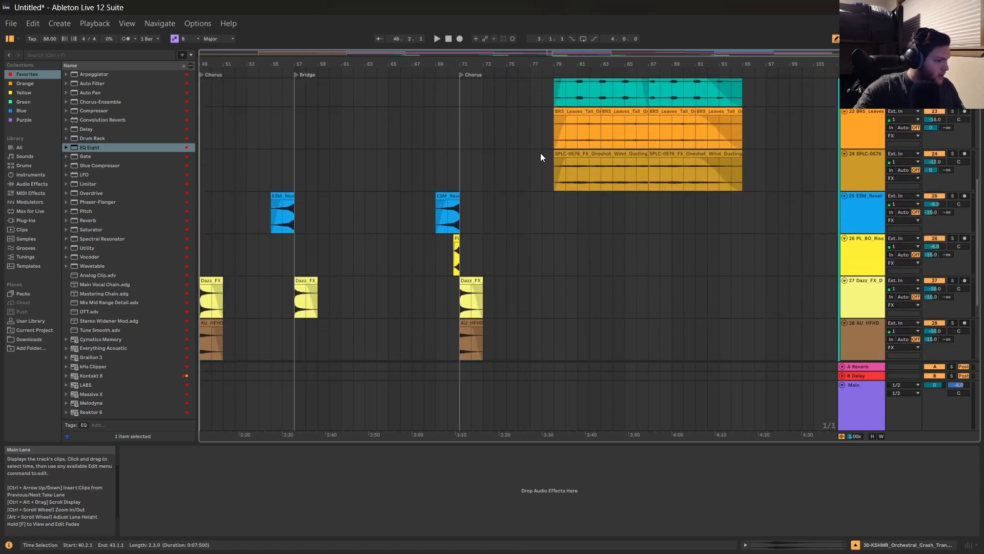
pyautogui.click(552, 93)
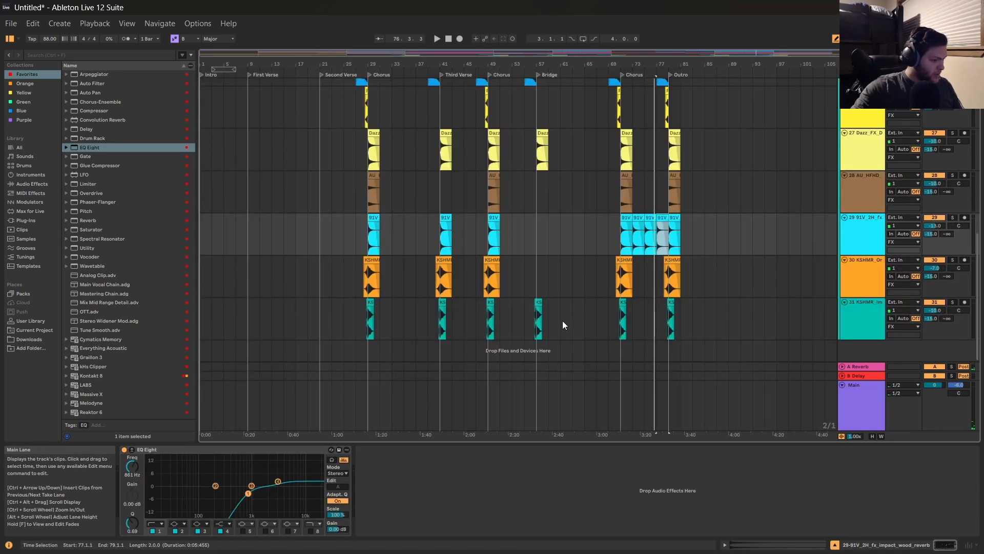
# Unfold the FX group and delete the riser, downlifter, wood impact and sweep impact clips around the first chorus.
pyautogui.scroll(3, 562, 321)
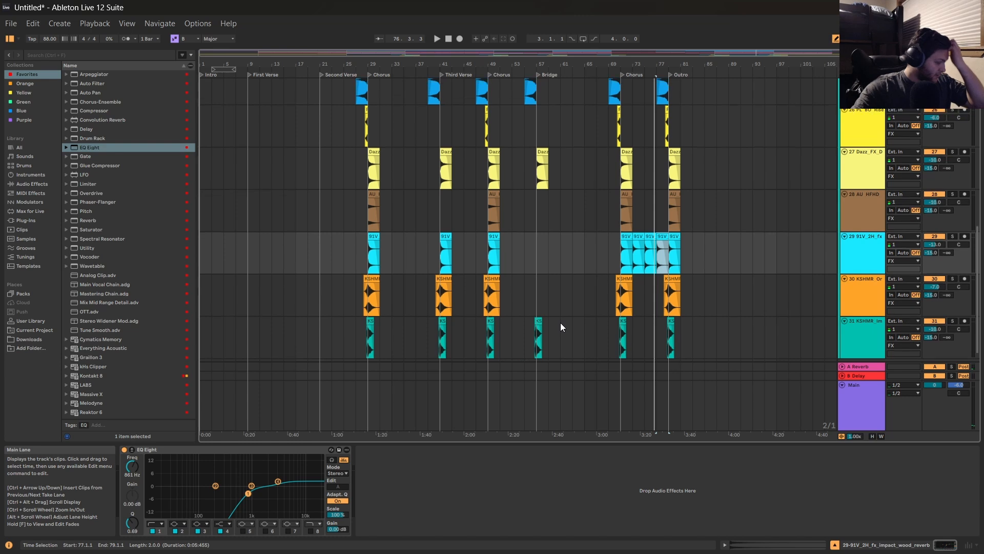
pyautogui.scroll(8, 563, 340)
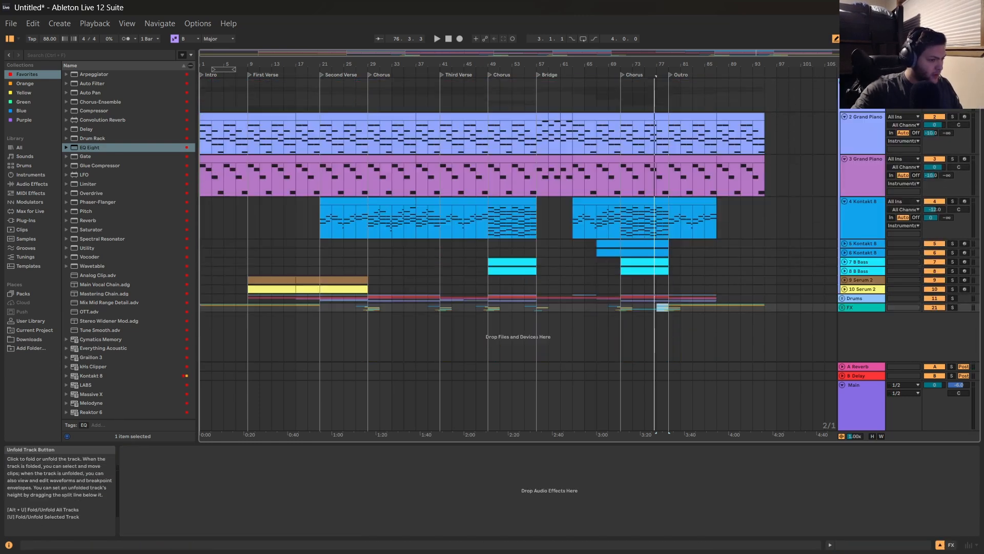
pyautogui.click(842, 307)
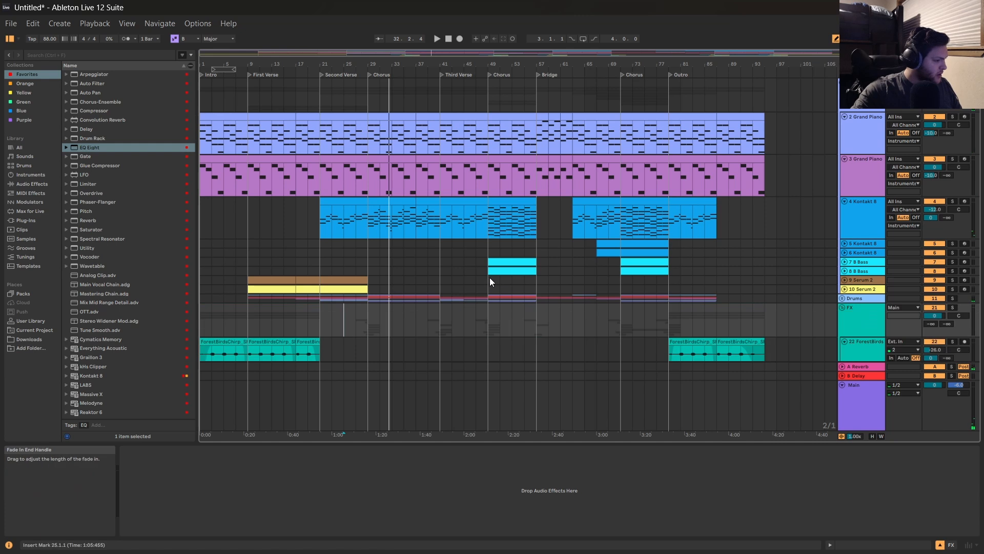
pyautogui.scroll(-5, 417, 273)
pyautogui.scroll(-10, 352, 274)
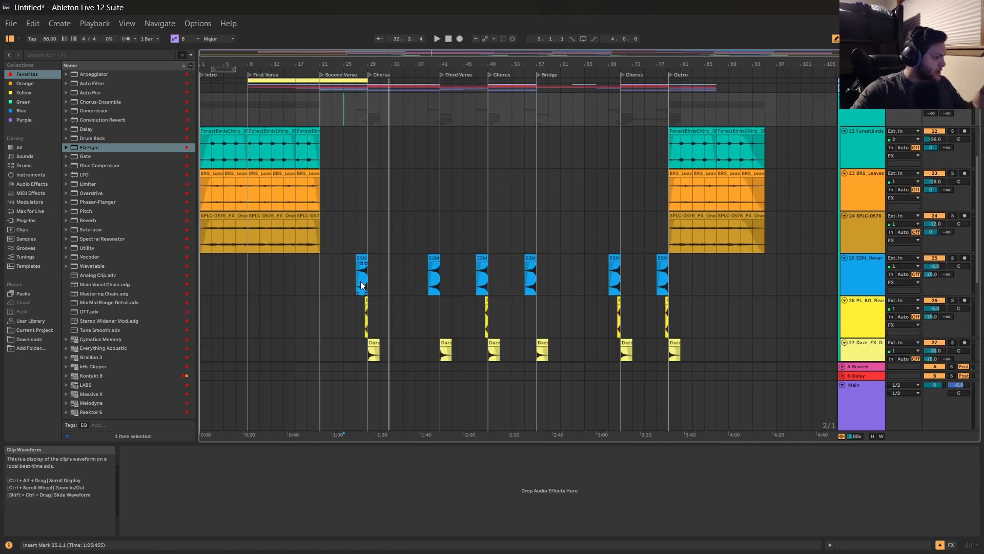
pyautogui.click(348, 194)
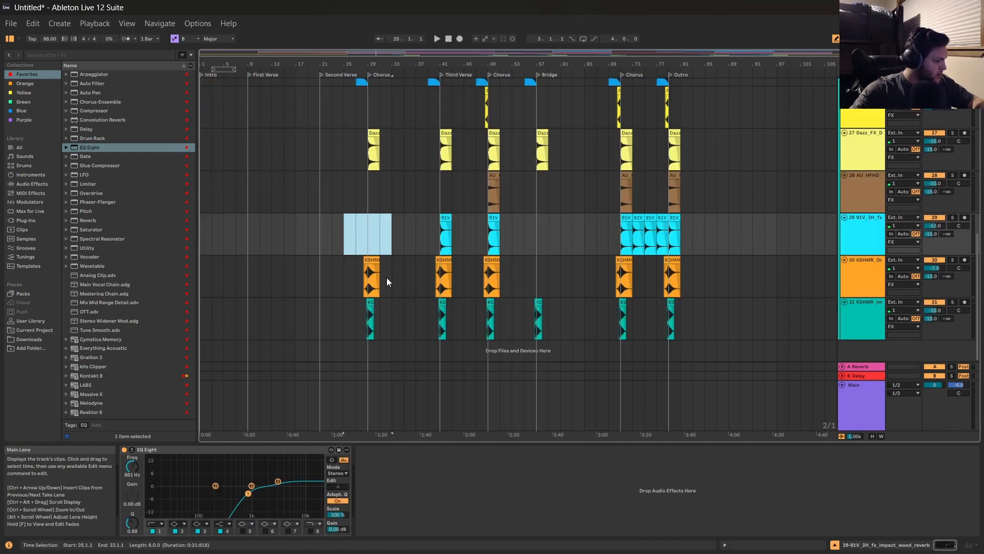
pyautogui.click(358, 314)
pyautogui.press('Delete')
# Delete the reverse riser clip that leads into the third verse.
pyautogui.moveTo(451, 65); pyautogui.dragTo(450, 53)
pyautogui.scroll(3, 389, 149)
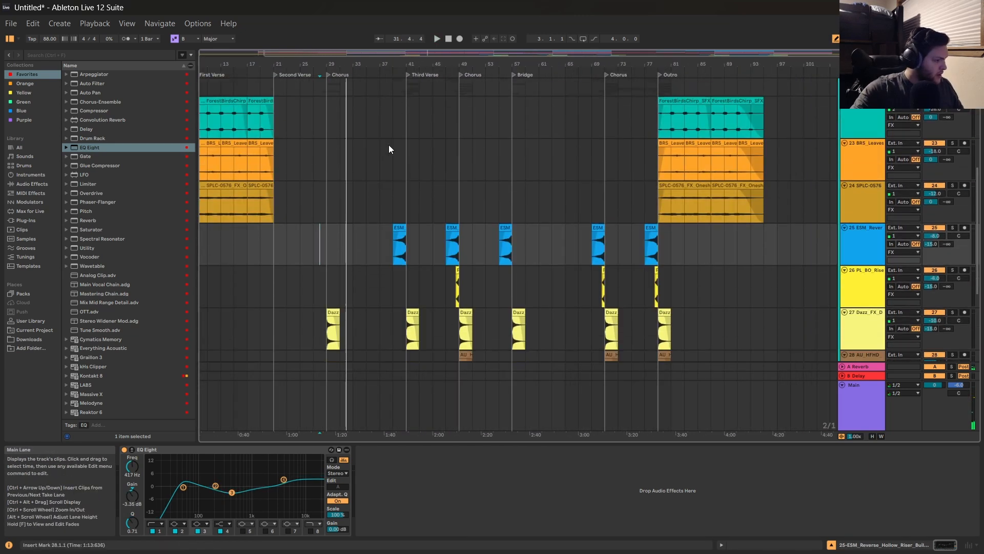
pyautogui.scroll(-2, 389, 148)
pyautogui.moveTo(417, 111); pyautogui.dragTo(371, 111)
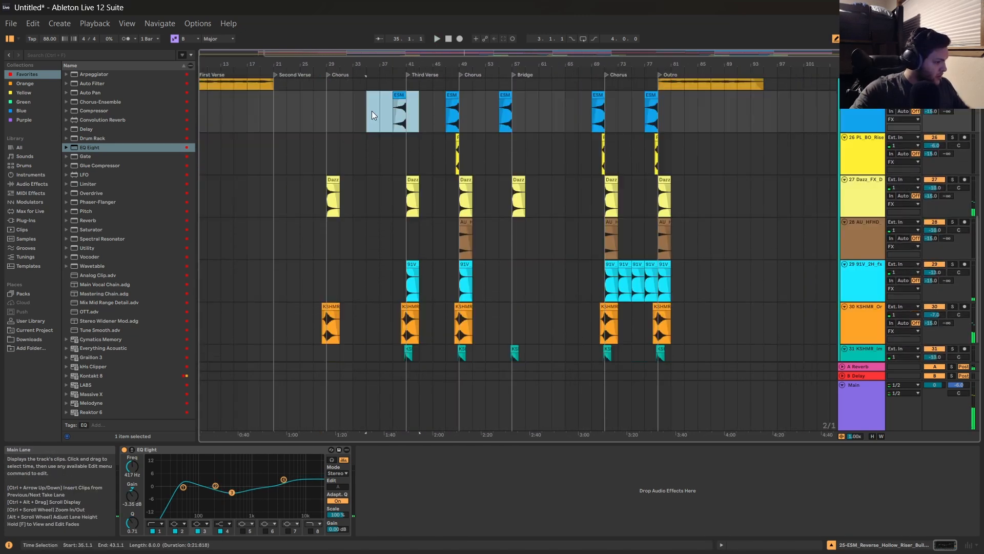
pyautogui.press('Delete')
# Delete the wood impact clip at the third verse and fold the FX group.
pyautogui.moveTo(429, 234); pyautogui.dragTo(402, 229)
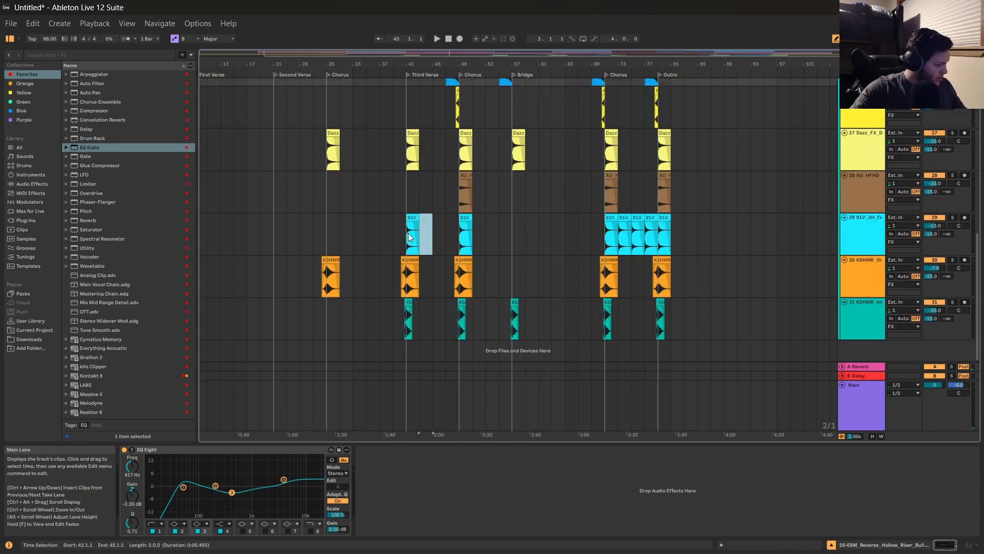
pyautogui.press('Delete')
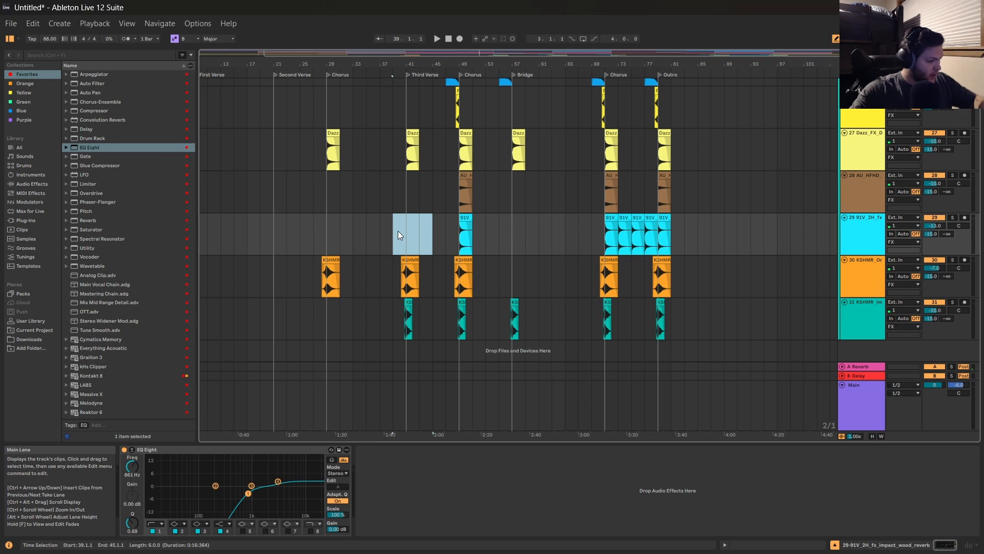
pyautogui.scroll(3, 804, 135)
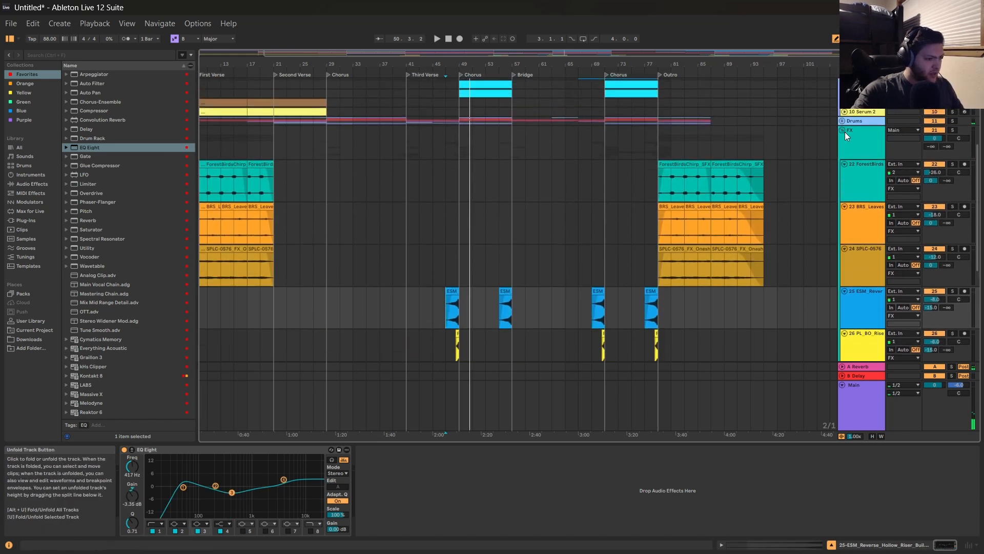
pyautogui.click(842, 130)
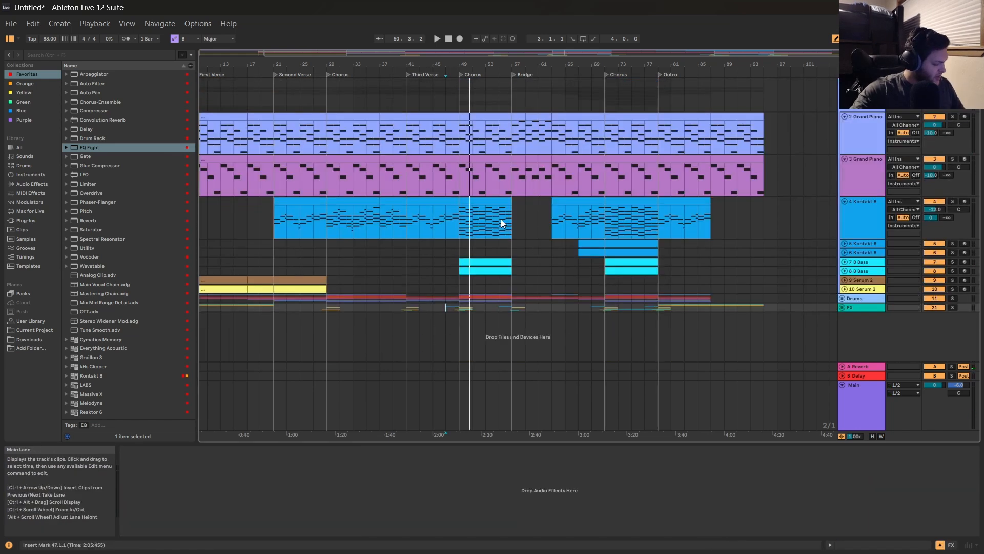
# Insert a new audio track below the FX group.
pyautogui.click(500, 217)
pyautogui.rightClick(854, 343)
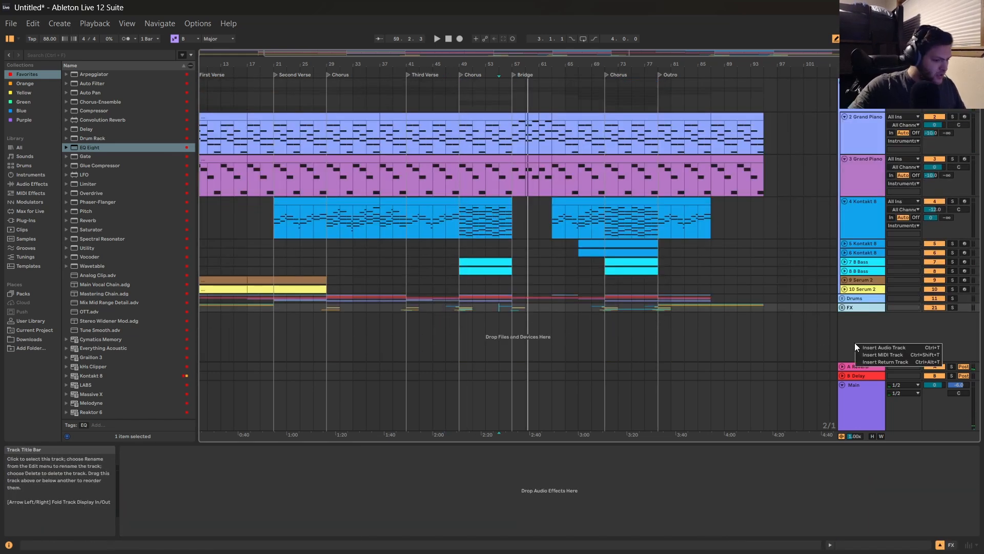
pyautogui.click(902, 346)
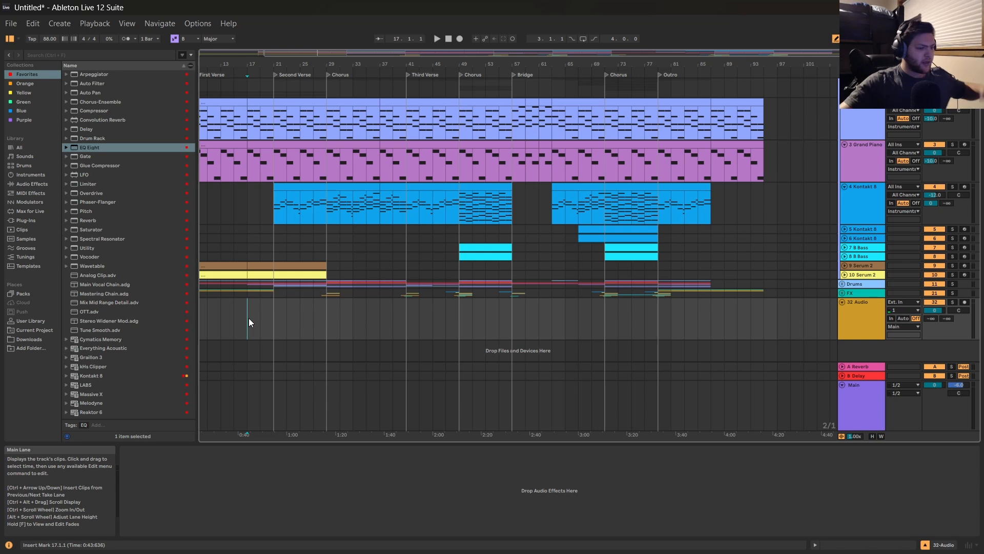
# Turn on the metronome and record a vocal from bar 7 through the first and second verses on the new audio track.
pyautogui.moveTo(262, 55); pyautogui.dragTo(263, 154)
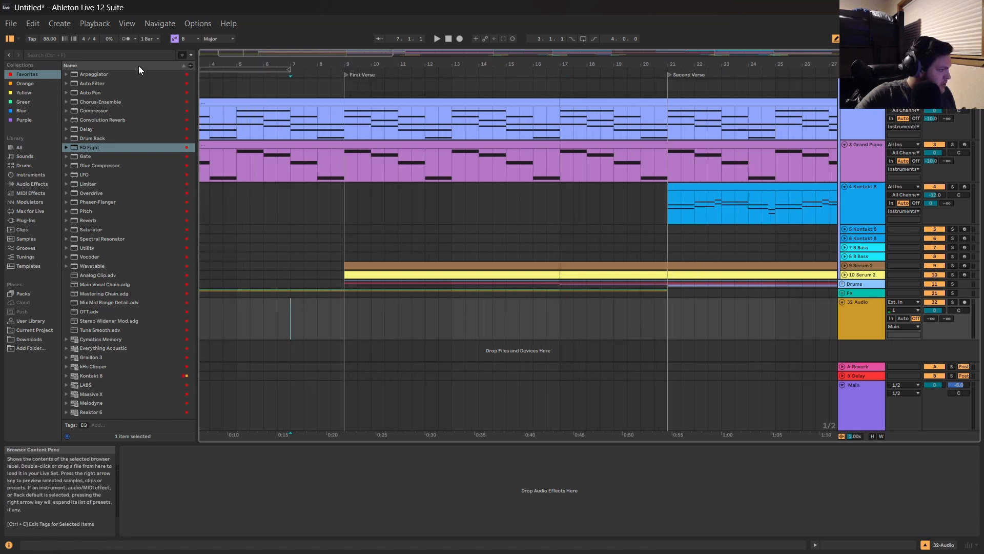
pyautogui.click(130, 39)
pyautogui.press('space')
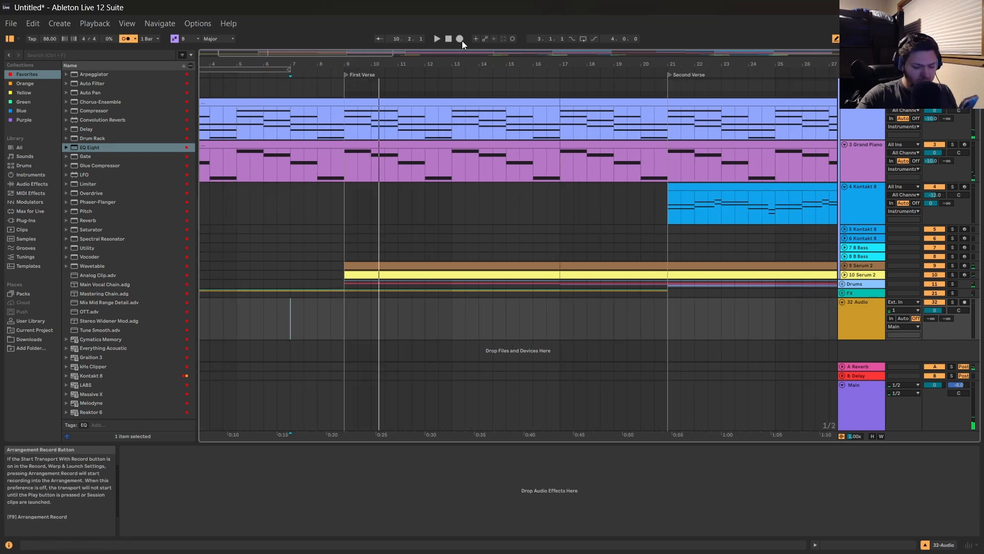
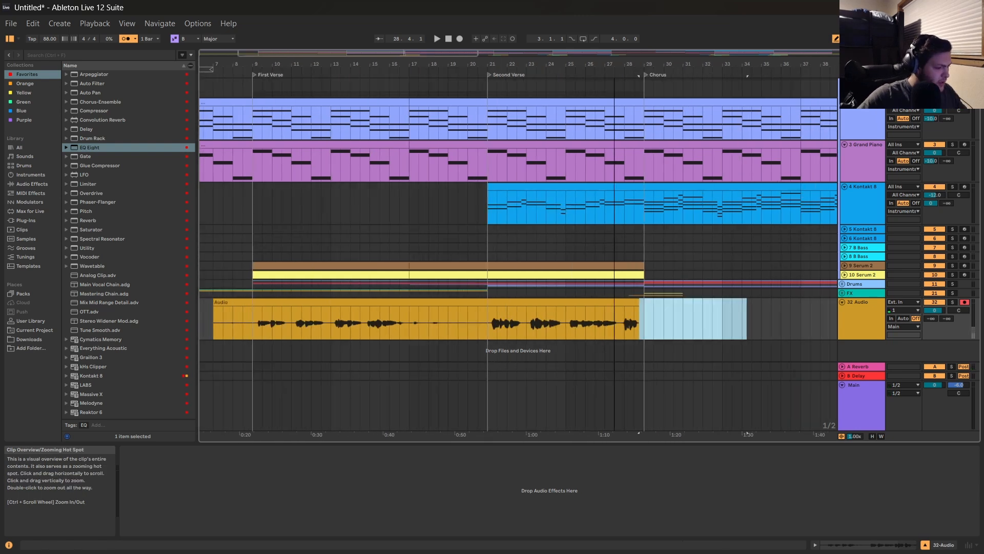
# Cut the vocal recording between 16.4.1 and 21.1.1 and trim the first verse clip to start at bar 9.
pyautogui.moveTo(493, 308)
pyautogui.mouseDown()
pyautogui.moveTo(697, 316)
pyautogui.moveTo(525, 334)
pyautogui.moveTo(494, 328)
pyautogui.mouseUp()
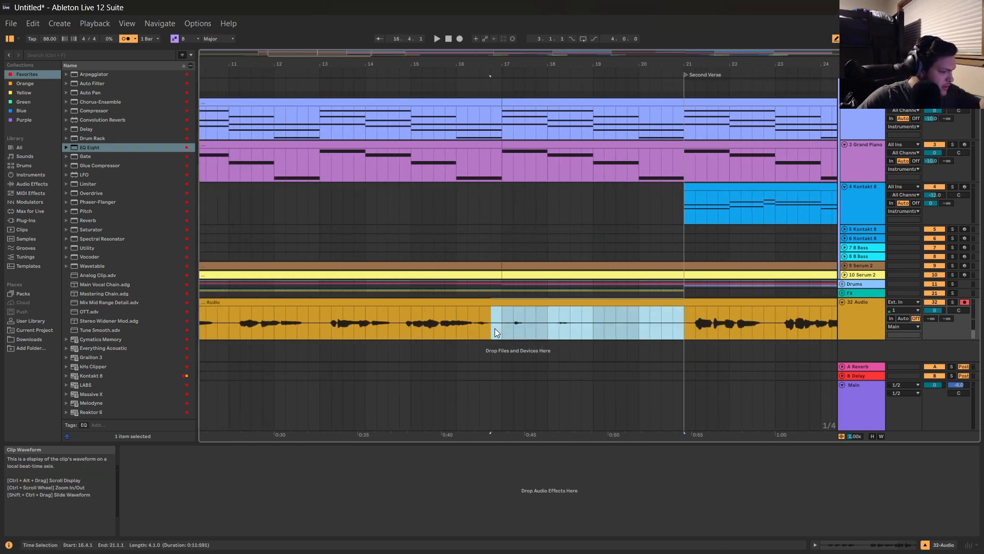
pyautogui.press('Delete')
pyautogui.moveTo(304, 301); pyautogui.dragTo(388, 308)
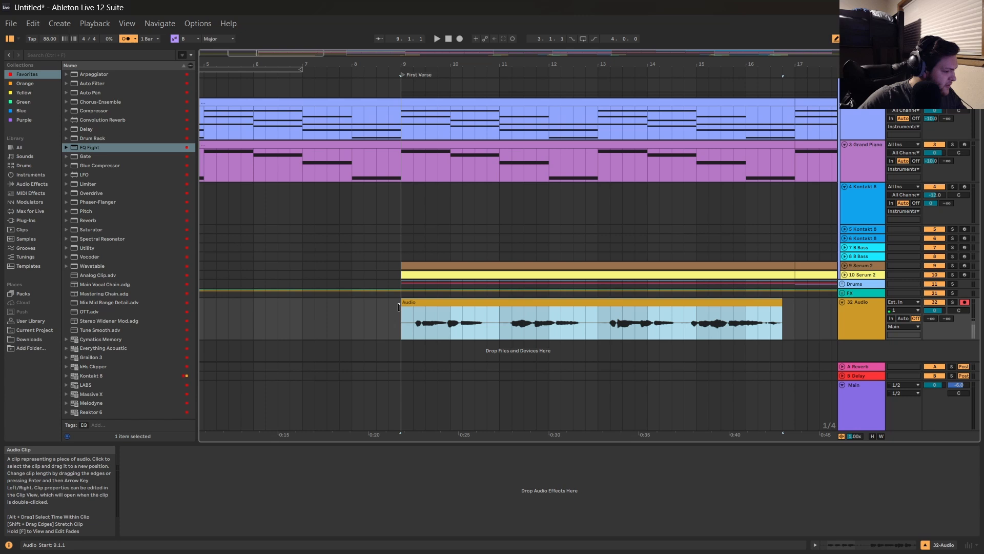
pyautogui.click(407, 306)
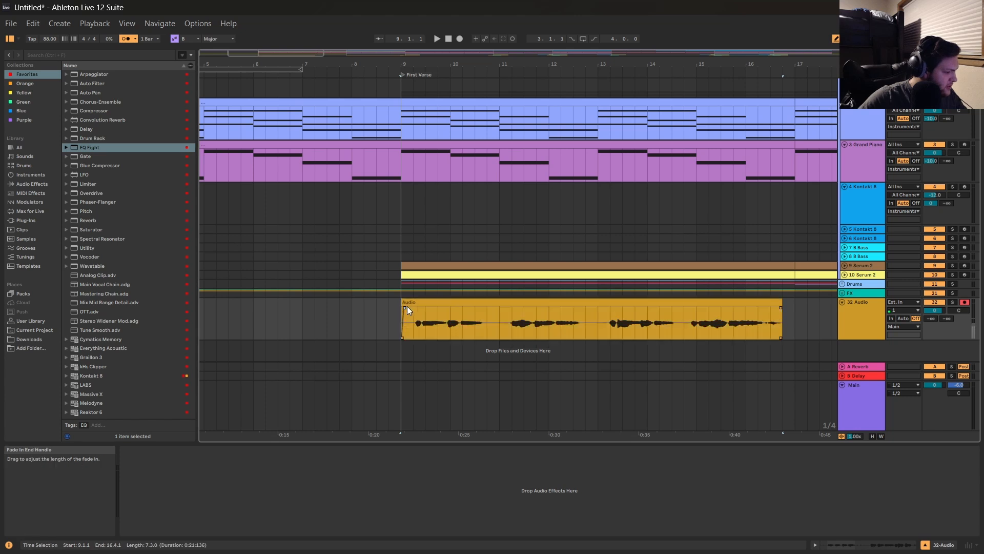
# Raise the first verse vocal clip's gain to 10.8 dB and return to the track's device chain.
pyautogui.doubleClick(424, 309)
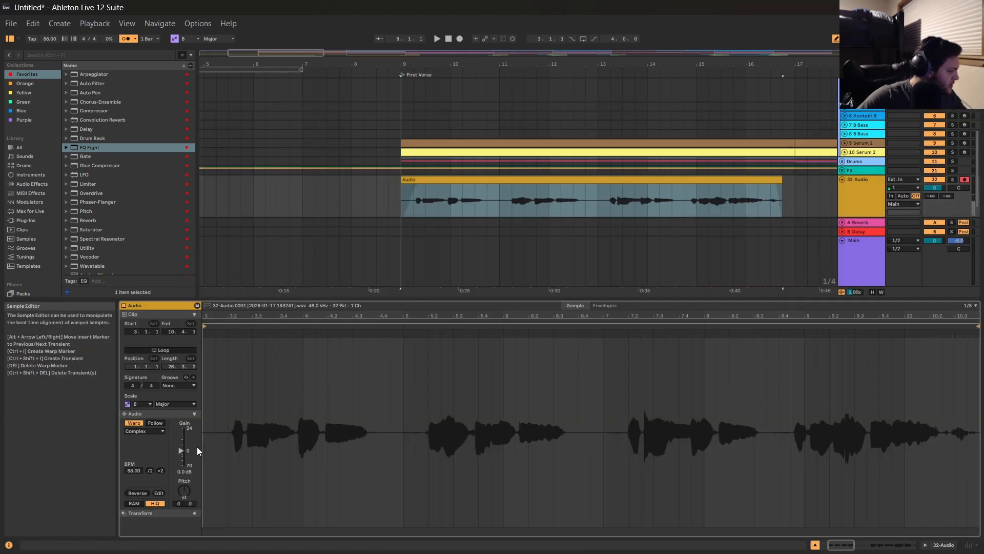
pyautogui.moveTo(183, 450); pyautogui.dragTo(182, 440)
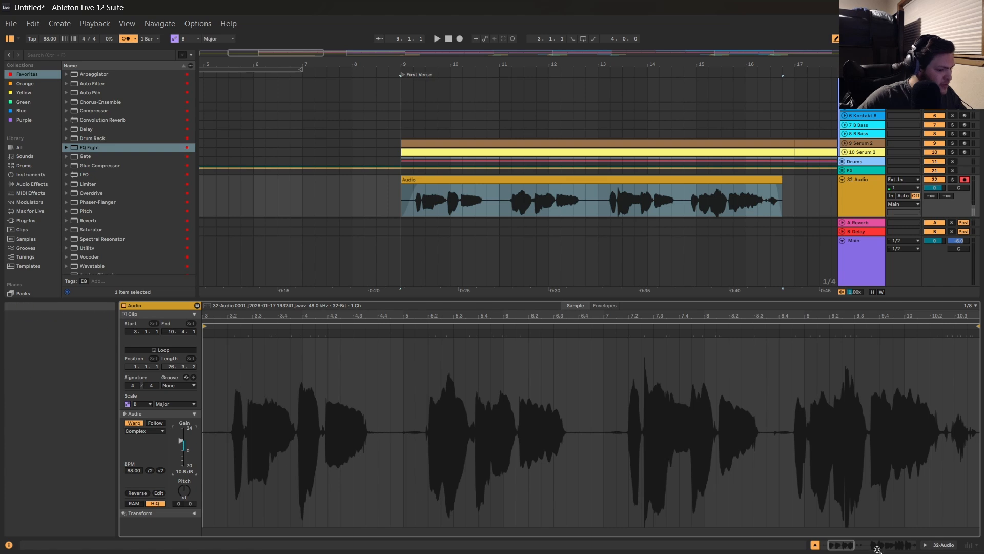
pyautogui.click(926, 545)
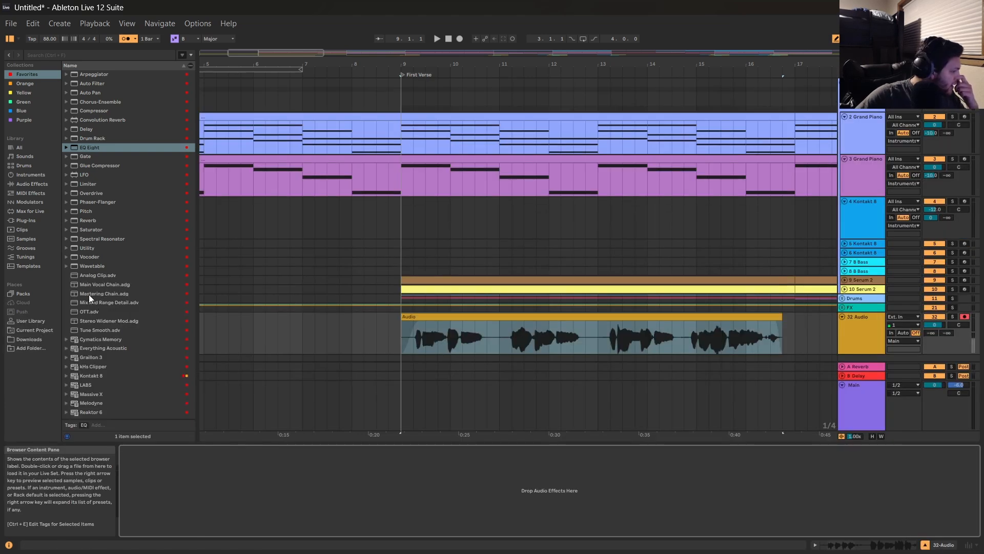
# Load the Main Vocal Chain preset onto the vocal track and lower the track volume and compressor output during playback.
pyautogui.moveTo(90, 284); pyautogui.dragTo(436, 343)
pyautogui.press('space')
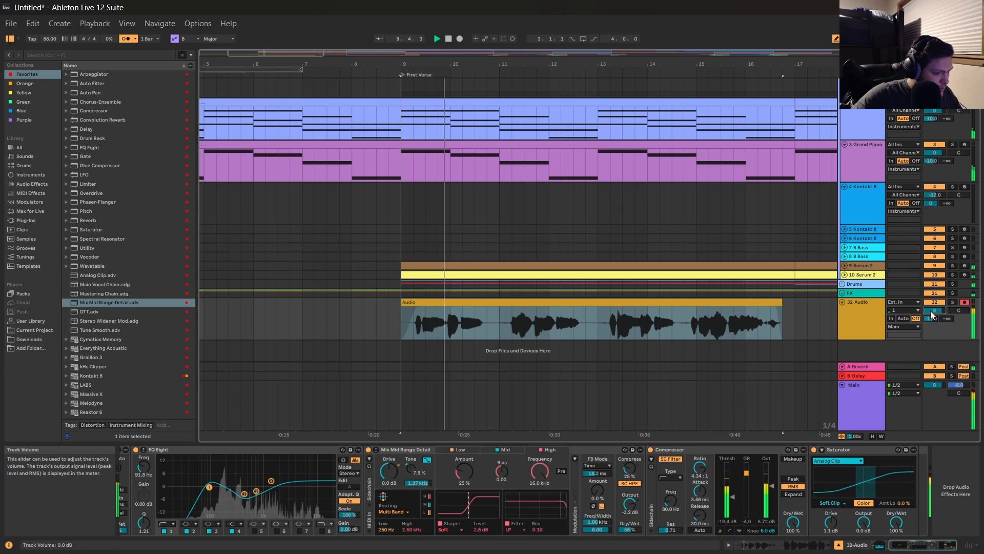
pyautogui.moveTo(930, 311); pyautogui.dragTo(929, 312)
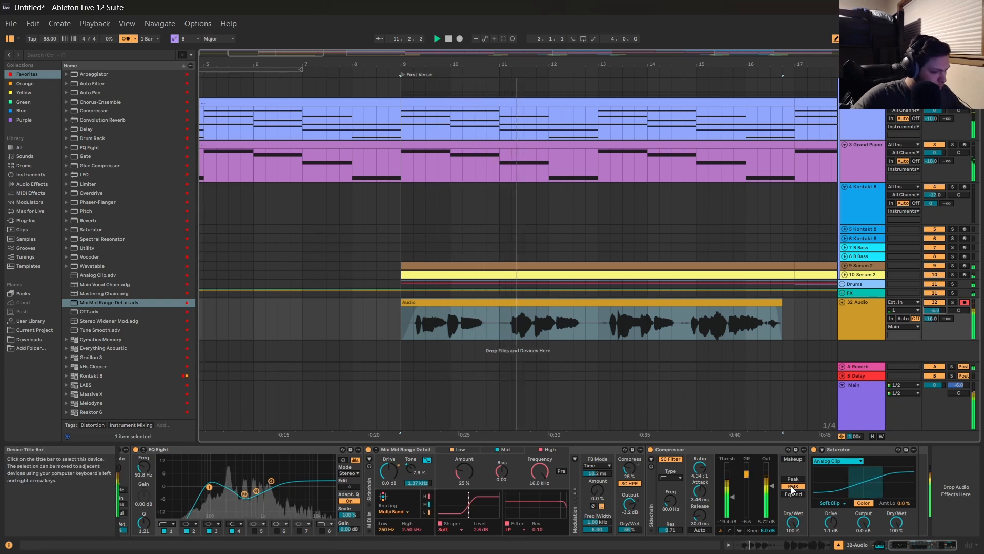
pyautogui.moveTo(772, 486); pyautogui.dragTo(772, 488)
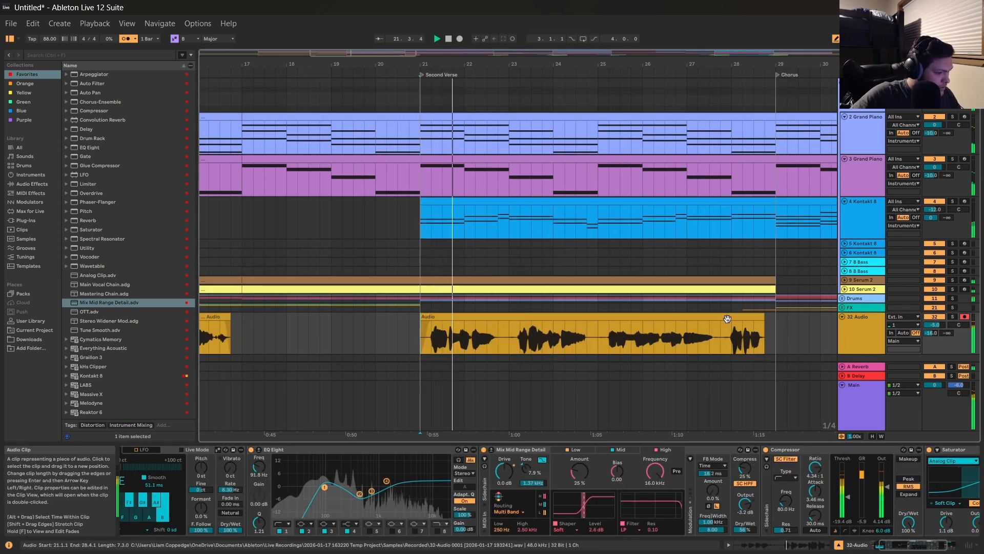
# Fade out the end of the second verse vocal clip and play the verse through to its end.
pyautogui.moveTo(760, 322); pyautogui.dragTo(756, 322)
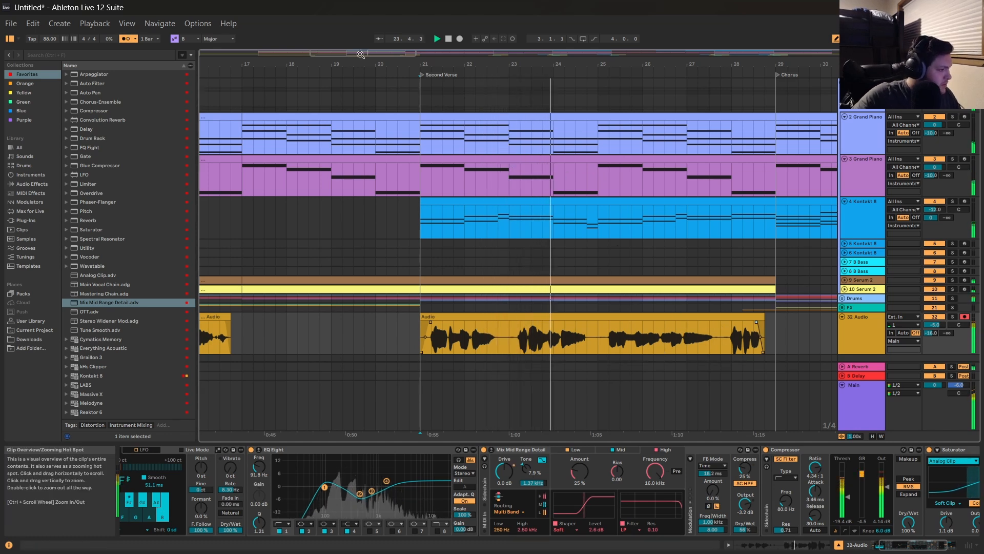
pyautogui.moveTo(359, 53); pyautogui.dragTo(385, 45)
pyautogui.press('space')
# Duplicate the vocal track and delete the copied verse clips from the duplicate.
pyautogui.rightClick(851, 308)
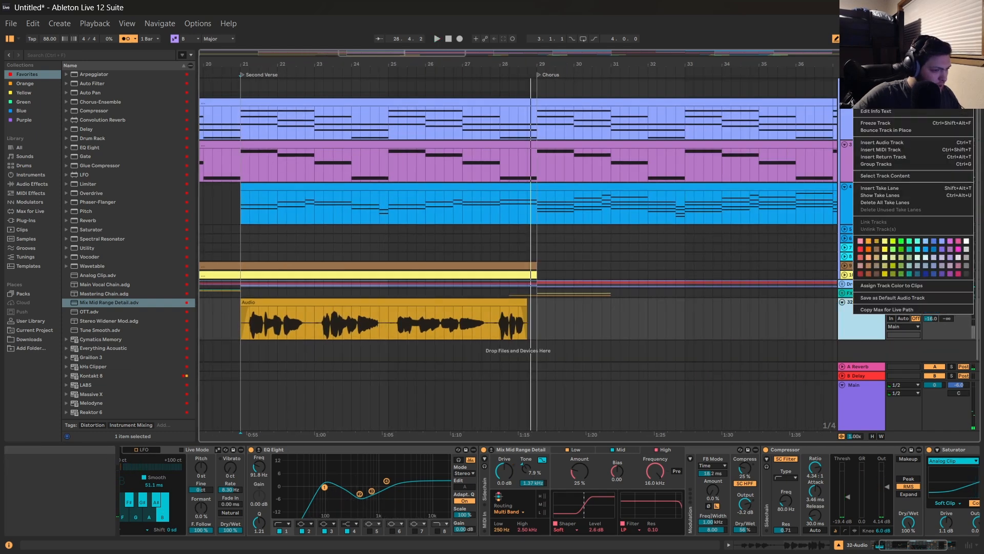
pyautogui.click(875, 86)
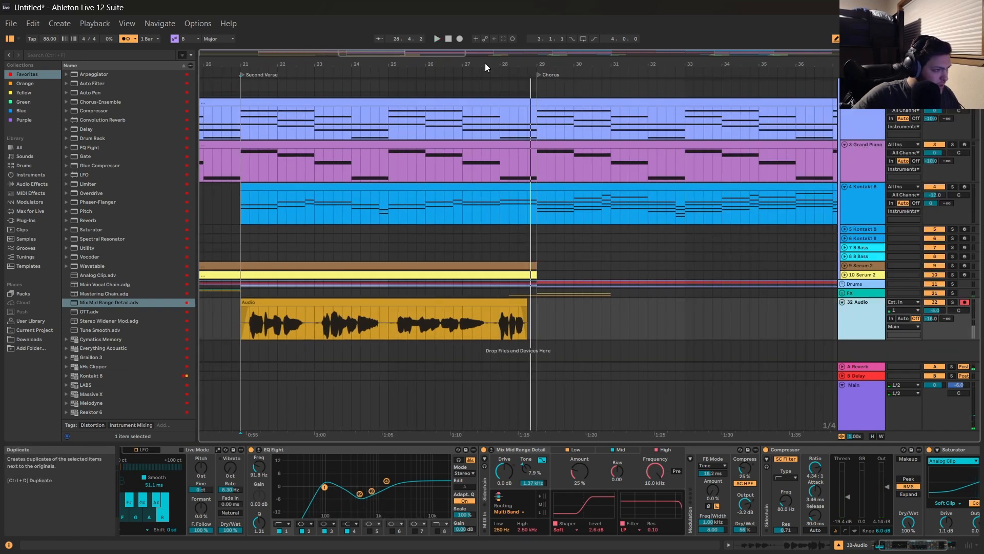
pyautogui.moveTo(444, 51); pyautogui.dragTo(444, 36)
pyautogui.moveTo(616, 345); pyautogui.dragTo(303, 342)
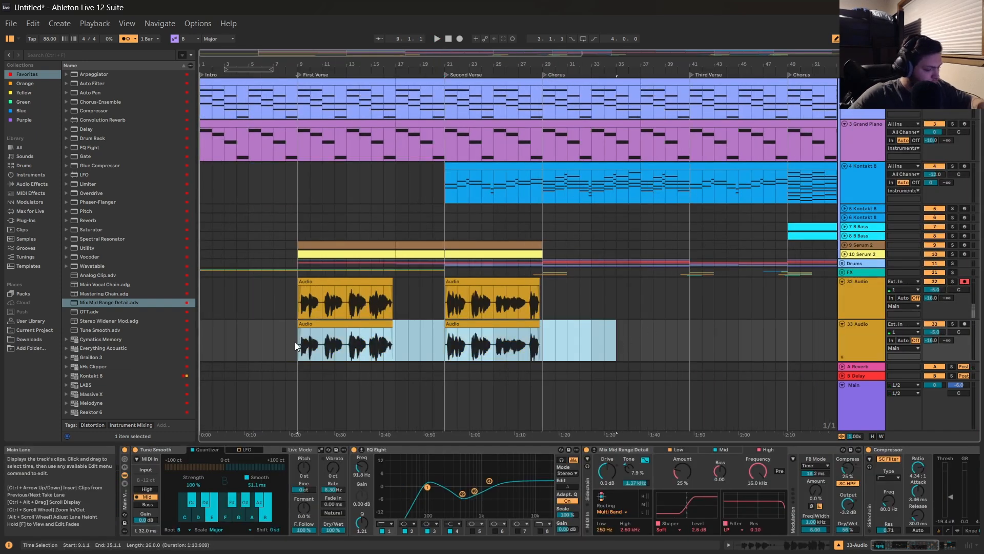
pyautogui.press('Delete')
pyautogui.scroll(-1, 388, 359)
# Duplicate the emptied vocal track to make further empty vocal tracks with the same effects.
pyautogui.click(531, 323)
pyautogui.rightClick(859, 319)
pyautogui.click(855, 322)
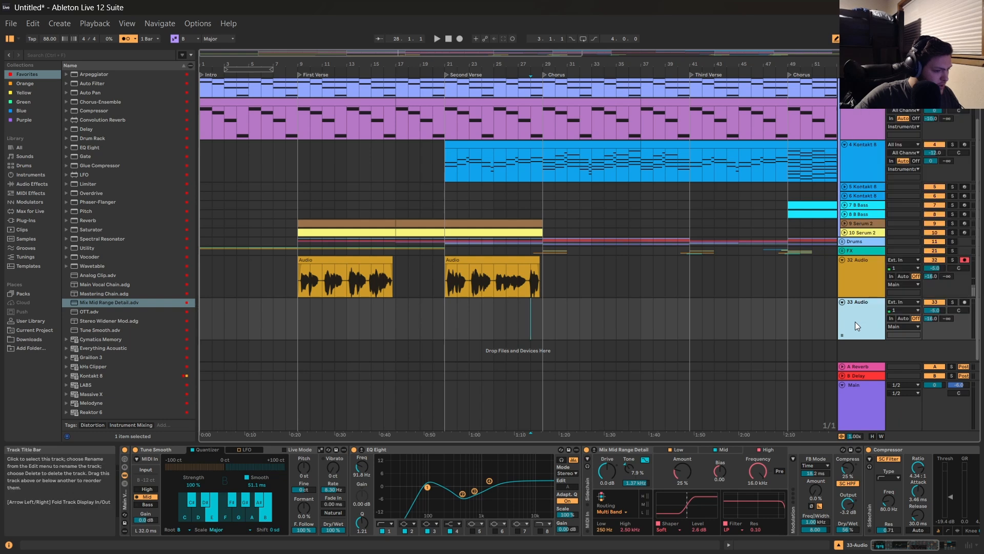
pyautogui.hotkey('ctrl', 'd')
pyautogui.hotkey('ctrl', 'd')
# Arm the second vocal track and record a vocal over the first chorus, starting at bar 27.
pyautogui.press('+')
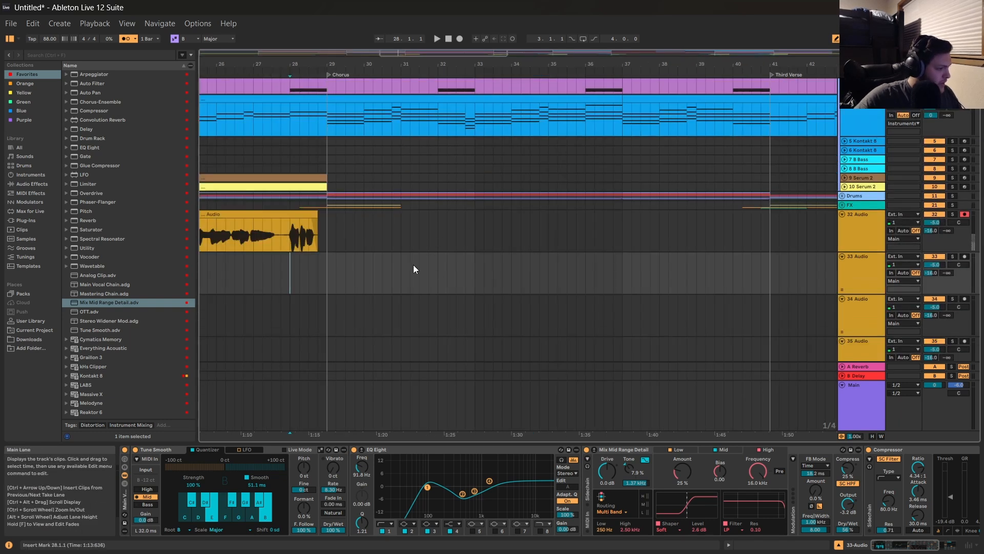
pyautogui.hotkey('ctrl', 'z')
pyautogui.click(965, 256)
pyautogui.click(459, 38)
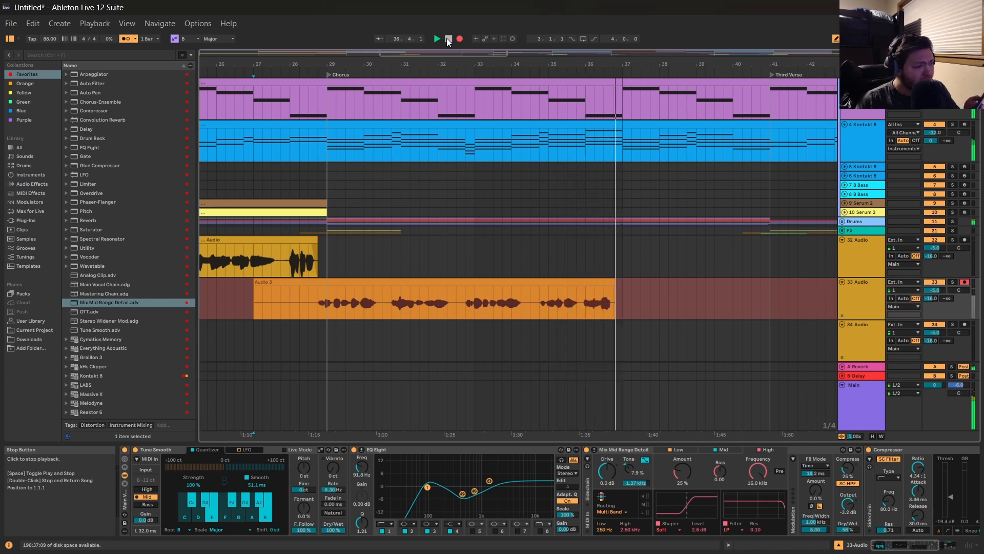
pyautogui.click(448, 38)
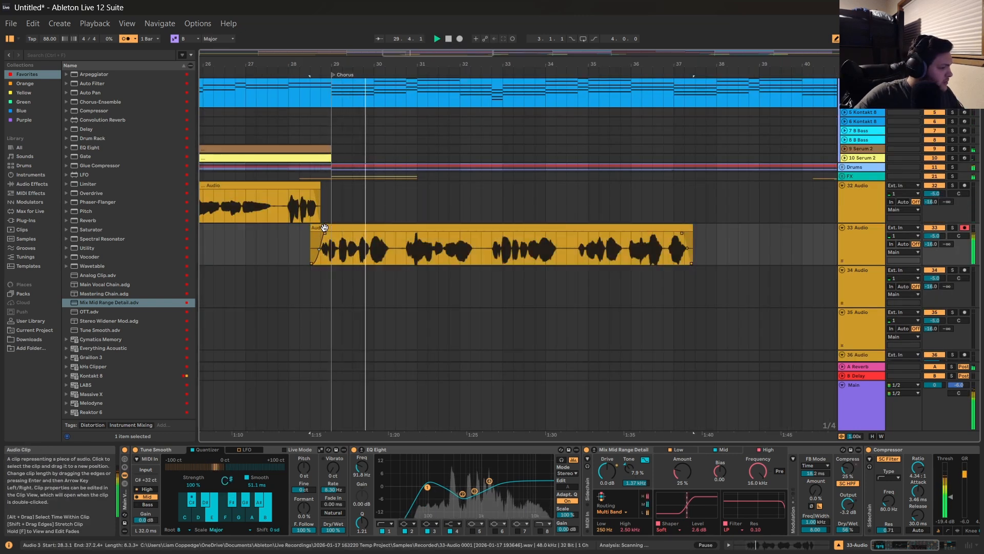
# Review the first chorus vocal clip's settings and return to the track's device chain.
pyautogui.doubleClick(324, 227)
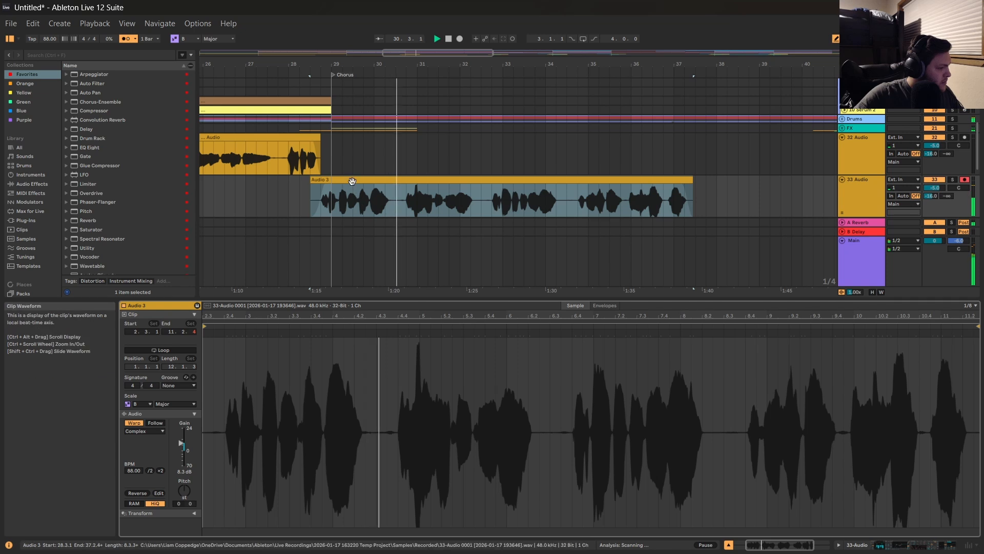
pyautogui.click(861, 544)
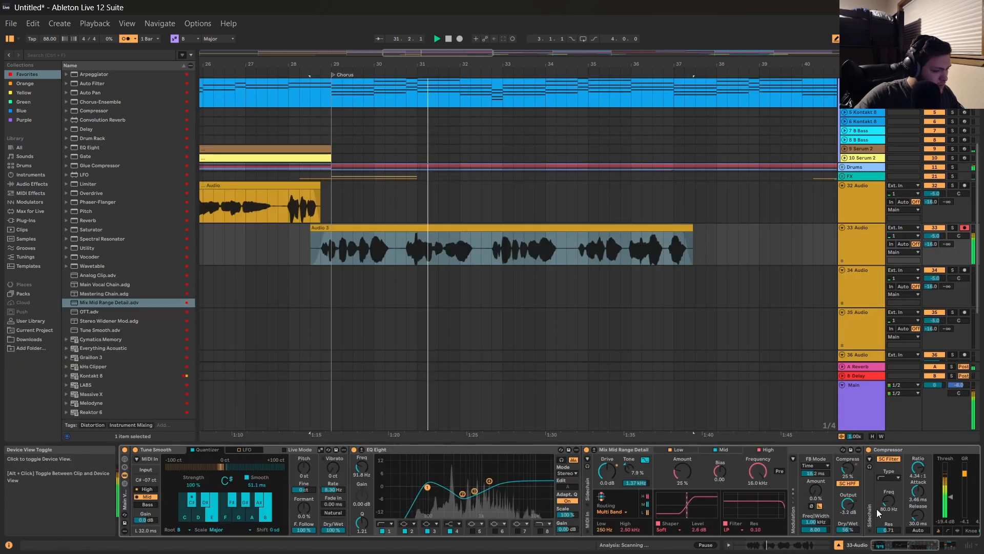
# Record the third verse vocal on the first vocal track, trimmed to start at bar 41, and raise its clip gain.
pyautogui.hscroll(3, 902, 491)
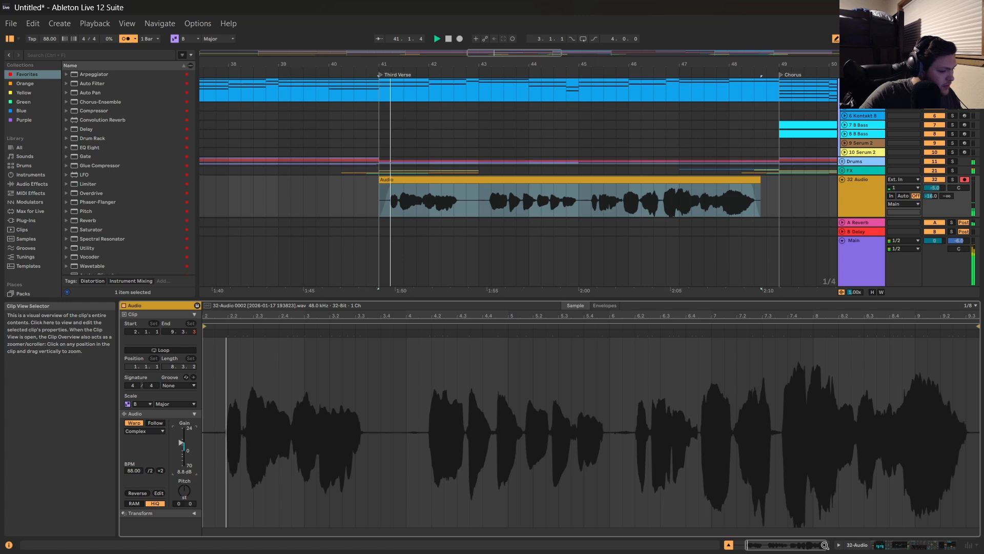
pyautogui.click(907, 545)
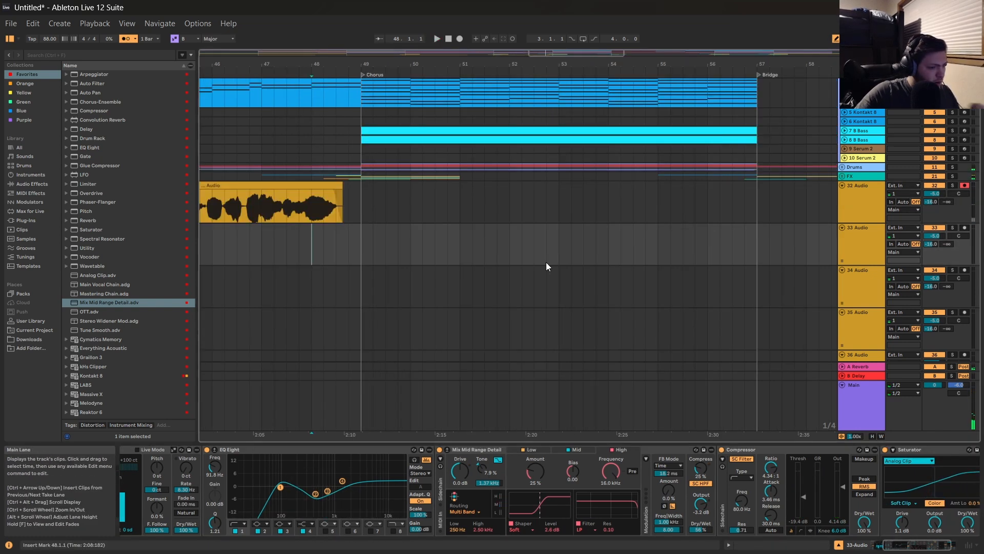
# Record the second chorus vocal from bar 48 on the second vocal track and end its clips at bar 57.
pyautogui.click(965, 227)
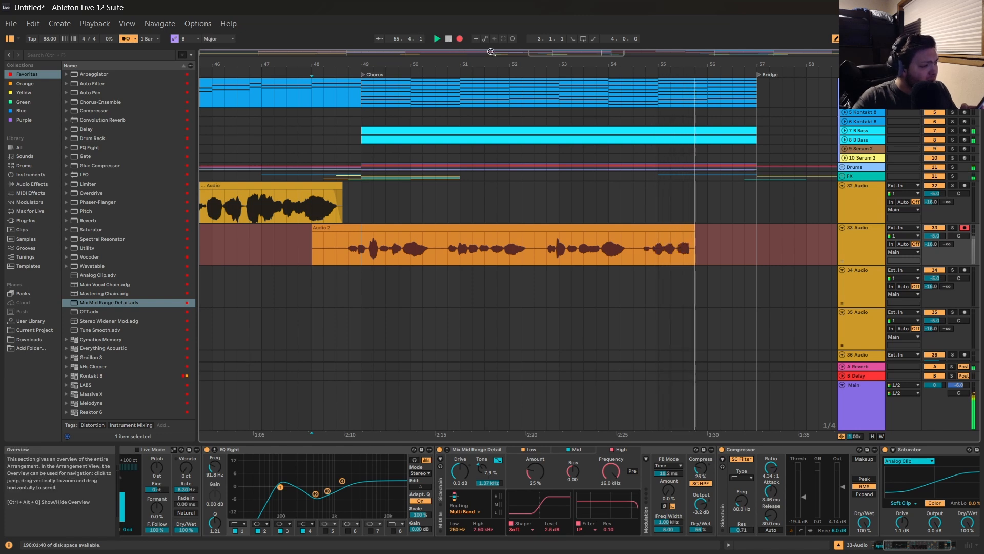
pyautogui.click(451, 42)
pyautogui.hotkey('shift', 'Tab')
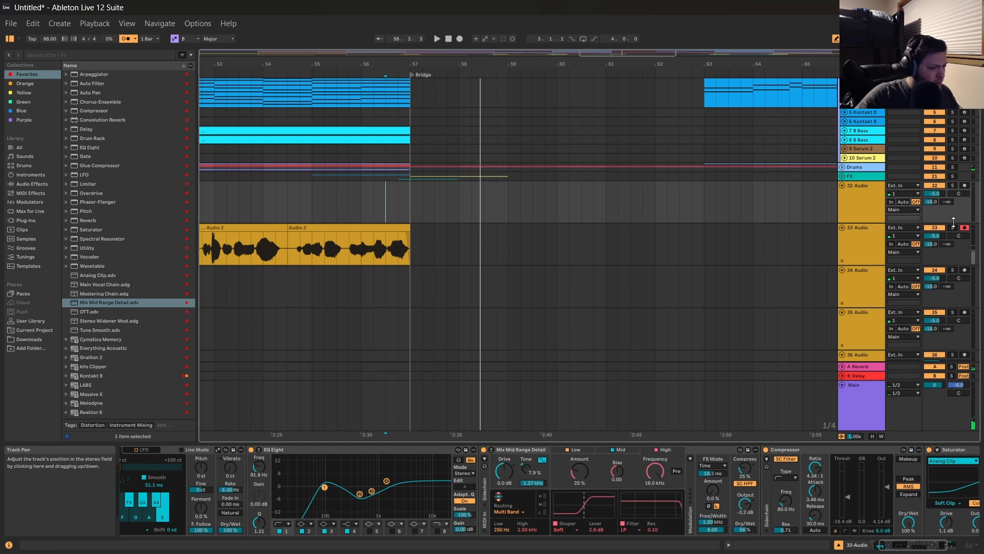
# Record the bridge vocal on the third vocal track from bar 57 to about bar 63.
pyautogui.click(395, 267)
pyautogui.moveTo(385, 276); pyautogui.dragTo(367, 282)
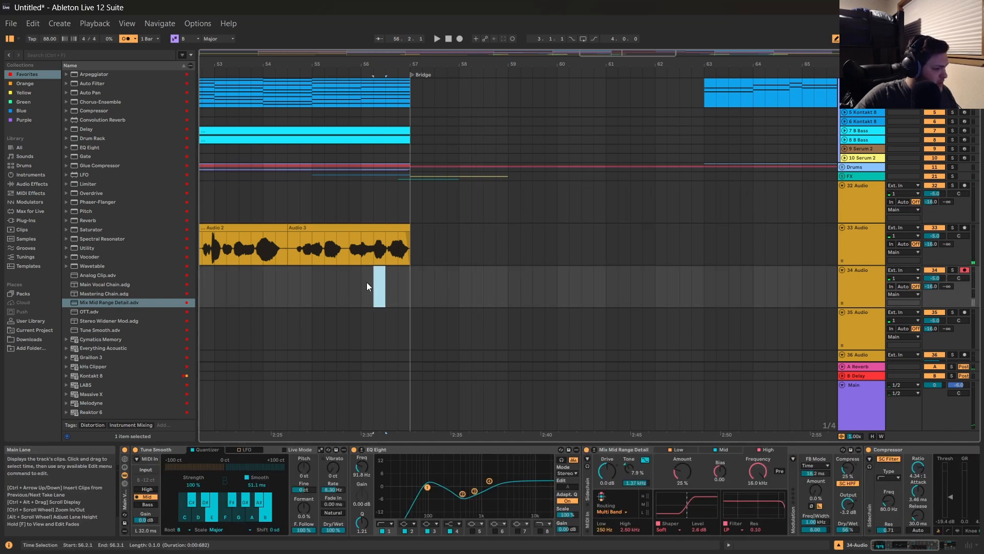
pyautogui.click(373, 314)
pyautogui.click(361, 290)
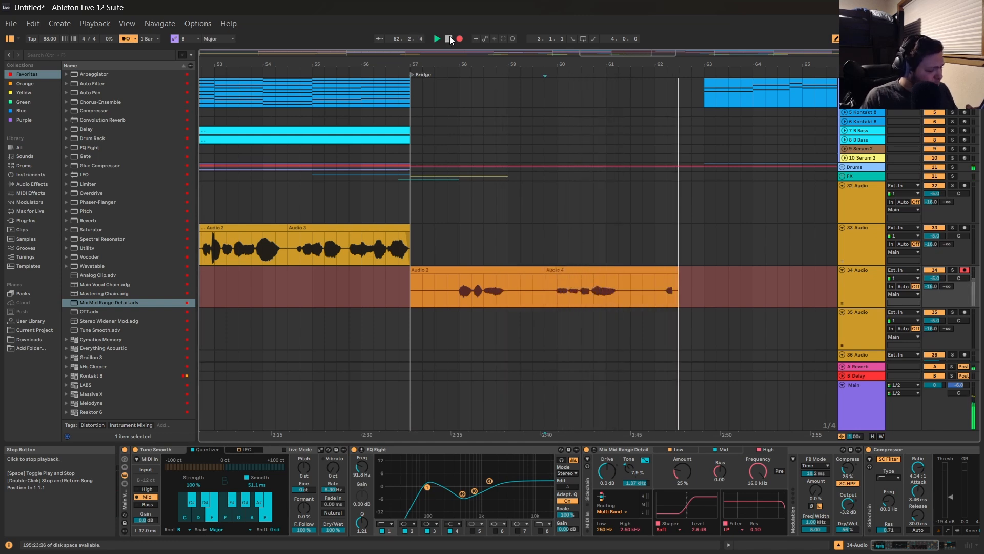
pyautogui.click(449, 39)
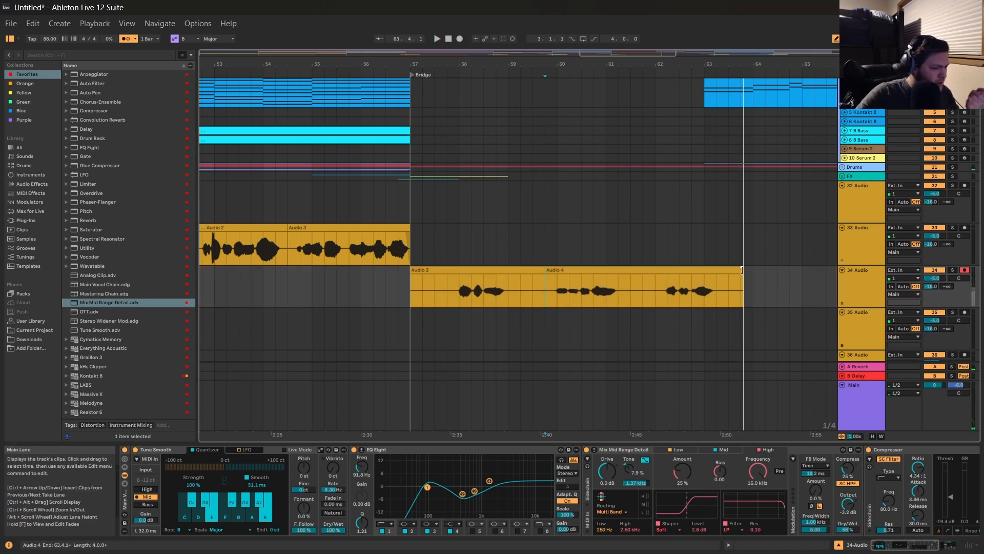
# Trim the end of the bridge vocal on the third vocal track back to just after bar 63 and check the playback.
pyautogui.moveTo(743, 271); pyautogui.dragTo(715, 270)
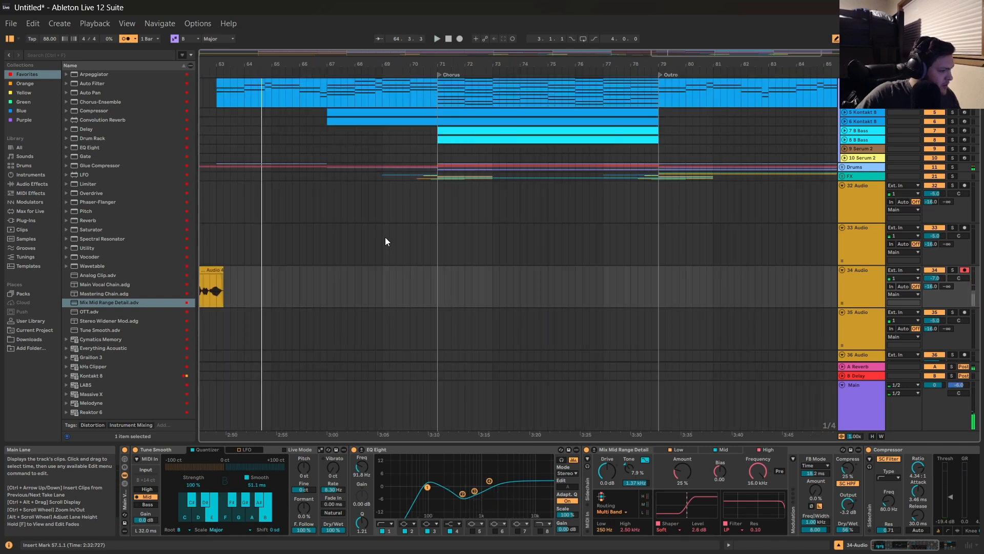
pyautogui.press('space')
# Record the final chorus and outro vocal on the second vocal track from about bar 70 to 87, trimmed into three separate clips.
pyautogui.click(410, 242)
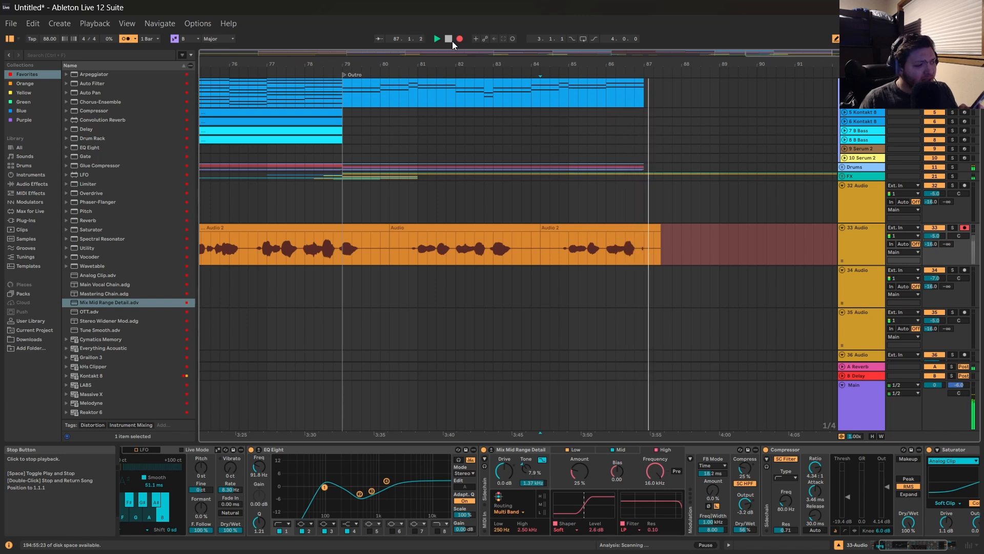
pyautogui.click(292, 241)
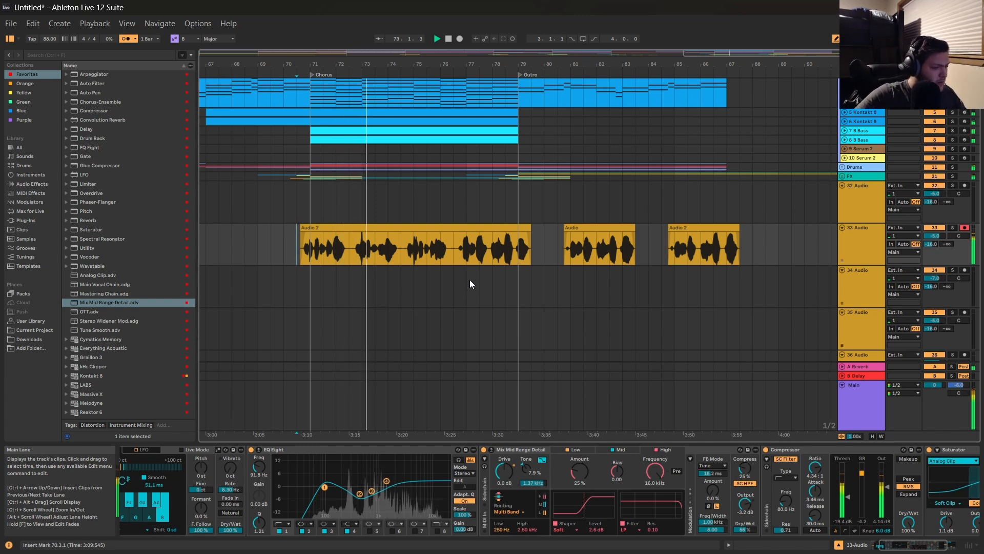
# Set the second vocal track's reverb send to -12 dB while playing back the final chorus and outro.
pyautogui.moveTo(928, 244); pyautogui.dragTo(929, 240)
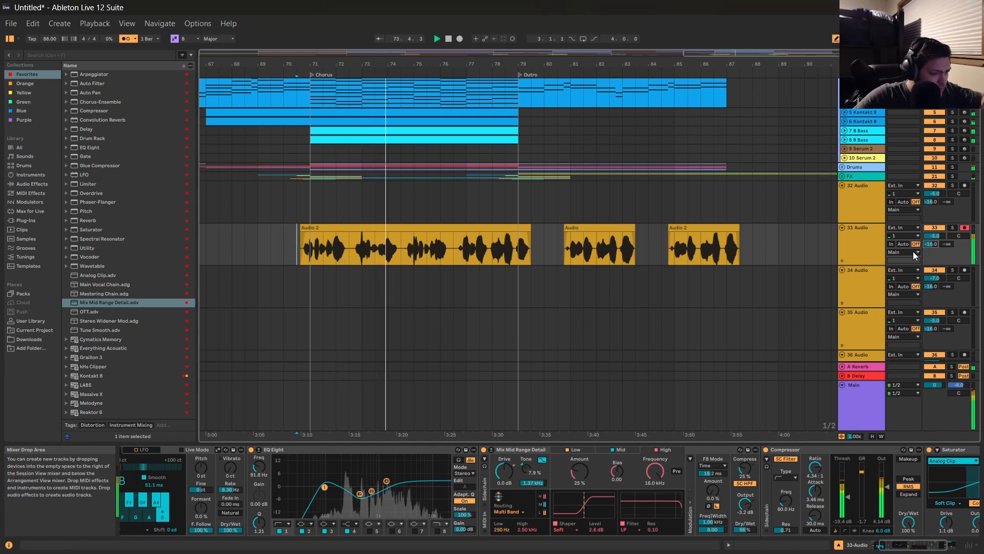
pyautogui.press('Up')
pyautogui.press('Up')
pyautogui.press('Up')
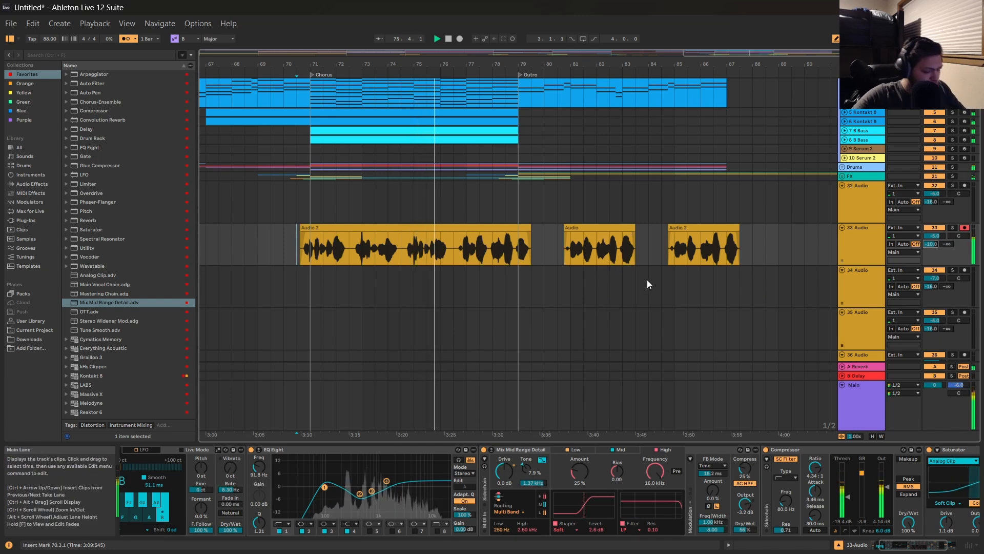
pyautogui.press('Down')
pyautogui.press('Down')
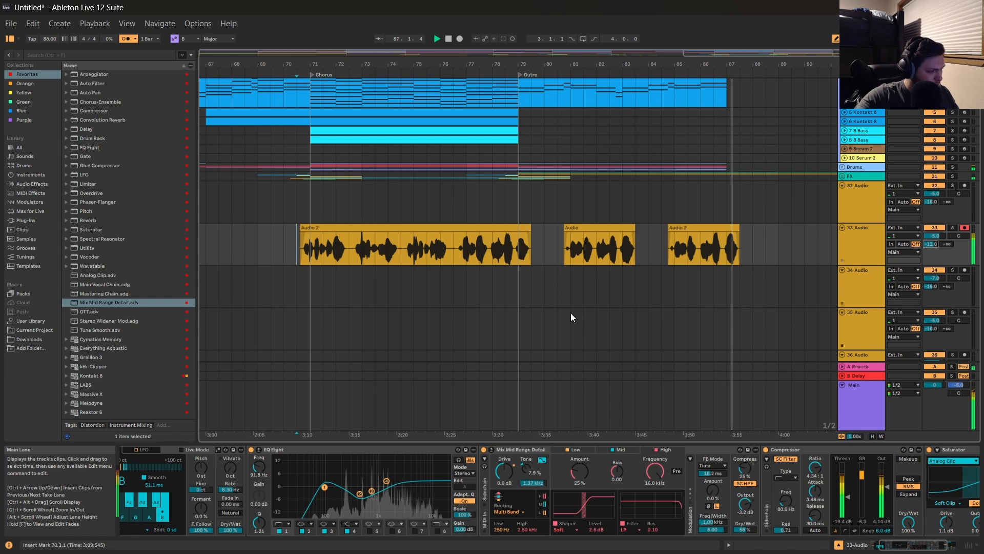
pyautogui.press('space')
# Add copies of the ESM reverse, Dazz_FX, KSHMR orchestral crash and KSHMR impact clips around bar 87 in the FX group, and audition the transition.
pyautogui.press('-')
pyautogui.scroll(-2, 842, 155)
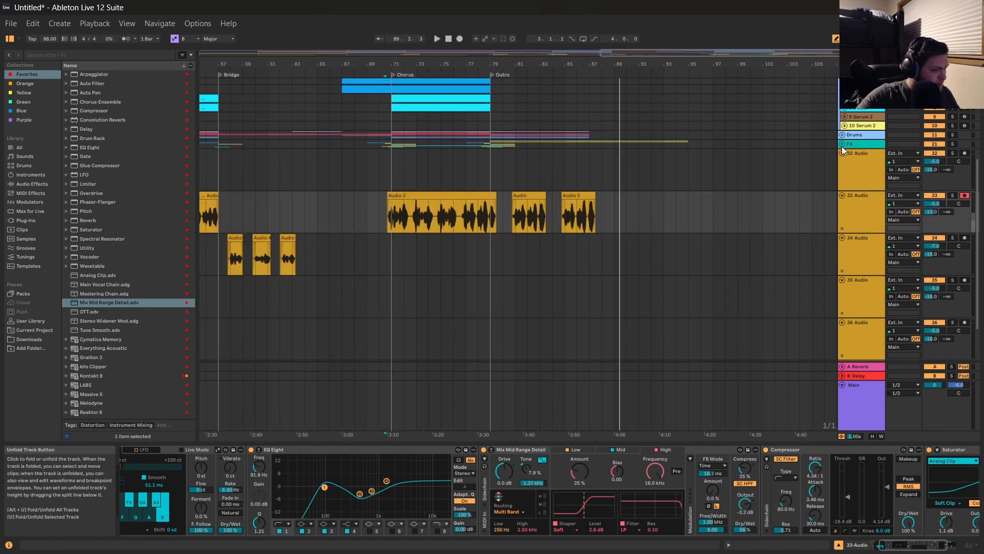
pyautogui.click(843, 145)
pyautogui.scroll(-5, 589, 232)
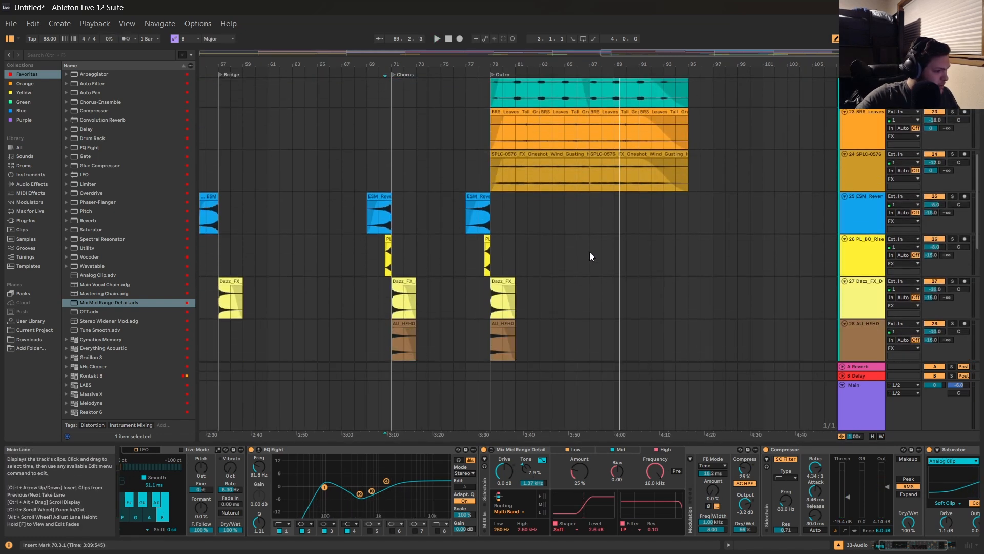
pyautogui.scroll(-4, 559, 314)
pyautogui.rightClick(559, 315)
pyautogui.click(552, 315)
pyautogui.press('space')
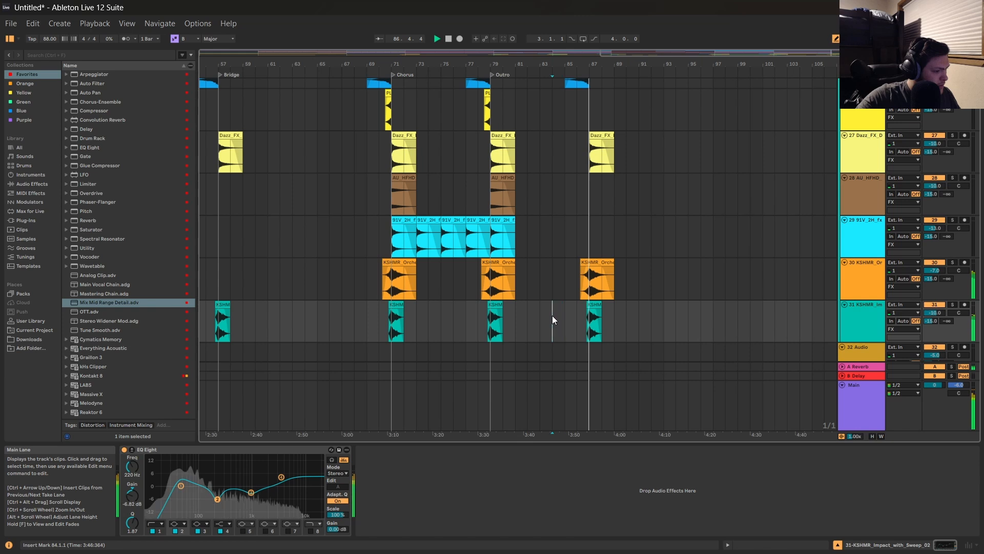
pyautogui.scroll(5, 734, 137)
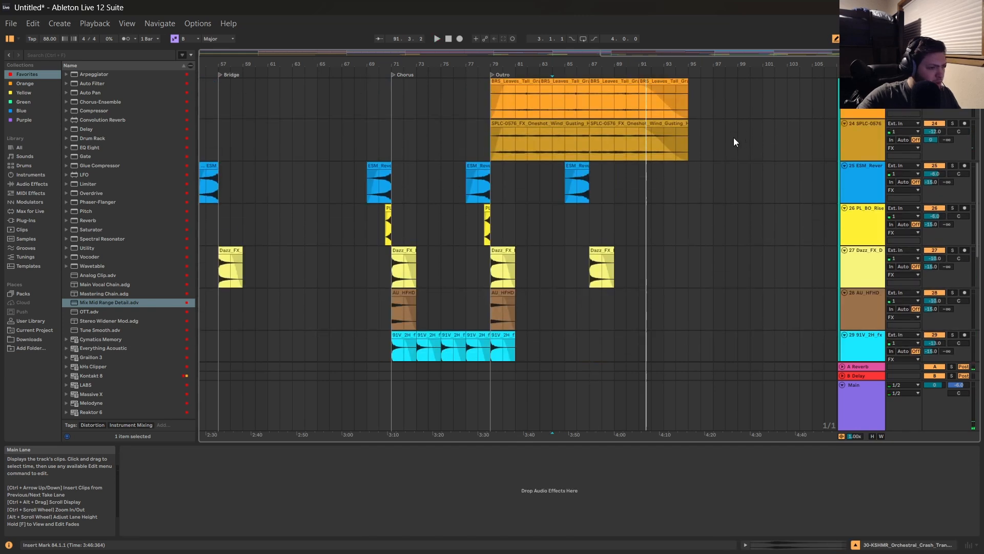
pyautogui.scroll(-8, 749, 150)
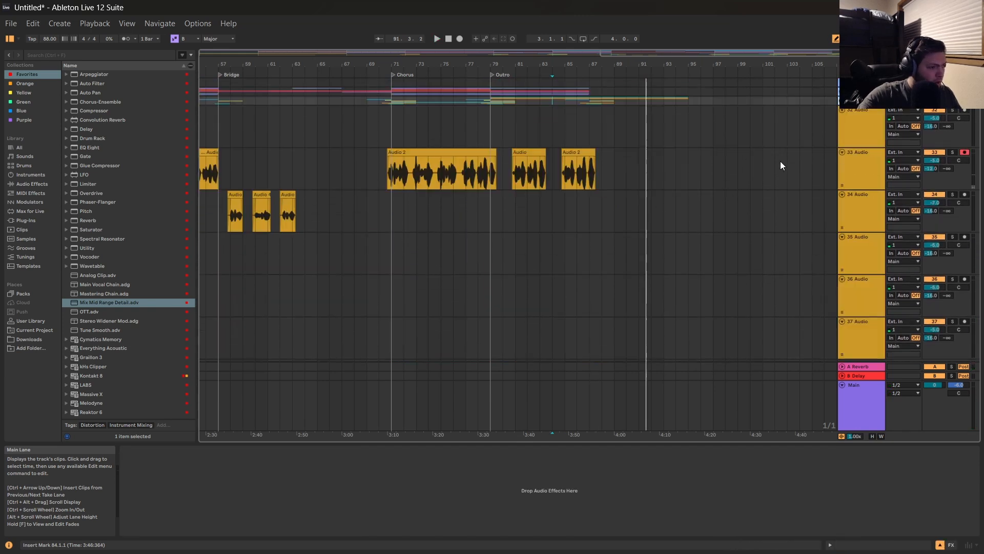
# Show the whole arrangement and place the playback start at bar 1.
pyautogui.doubleClick(737, 51)
pyautogui.scroll(4, 203, 244)
pyautogui.press('space')
pyautogui.click(203, 245)
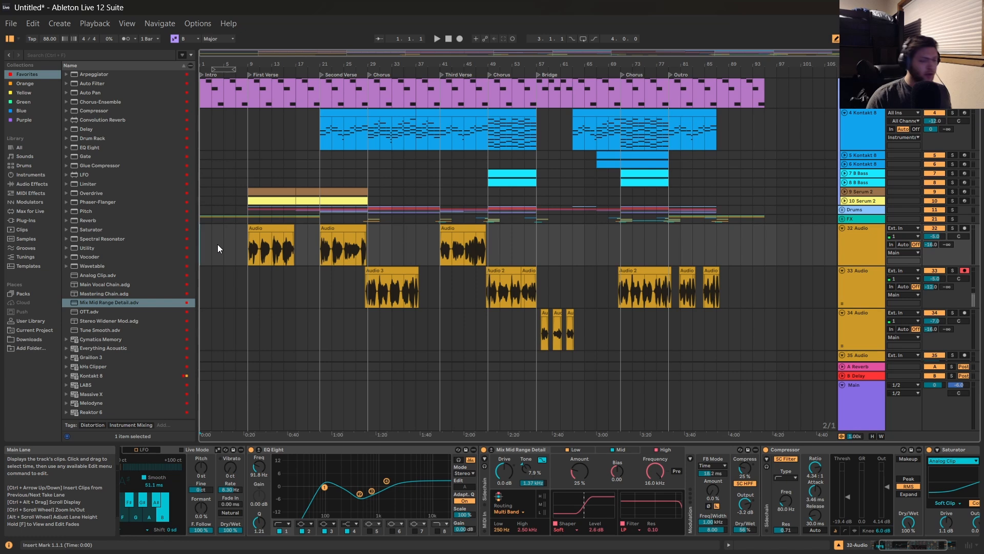